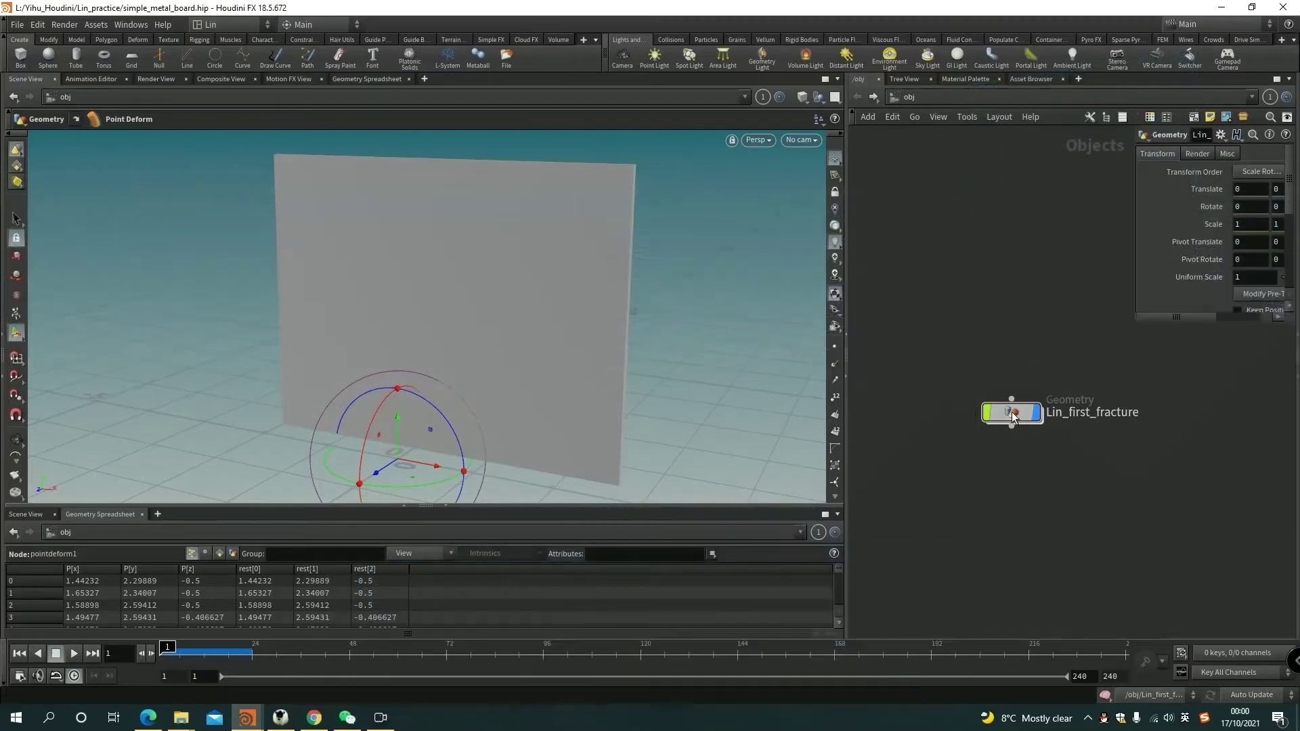
- Open the Lin_first_fracture geometry network and enlarge the parameter pane overlaying its nodes
double_click(1012, 413)
key(h)
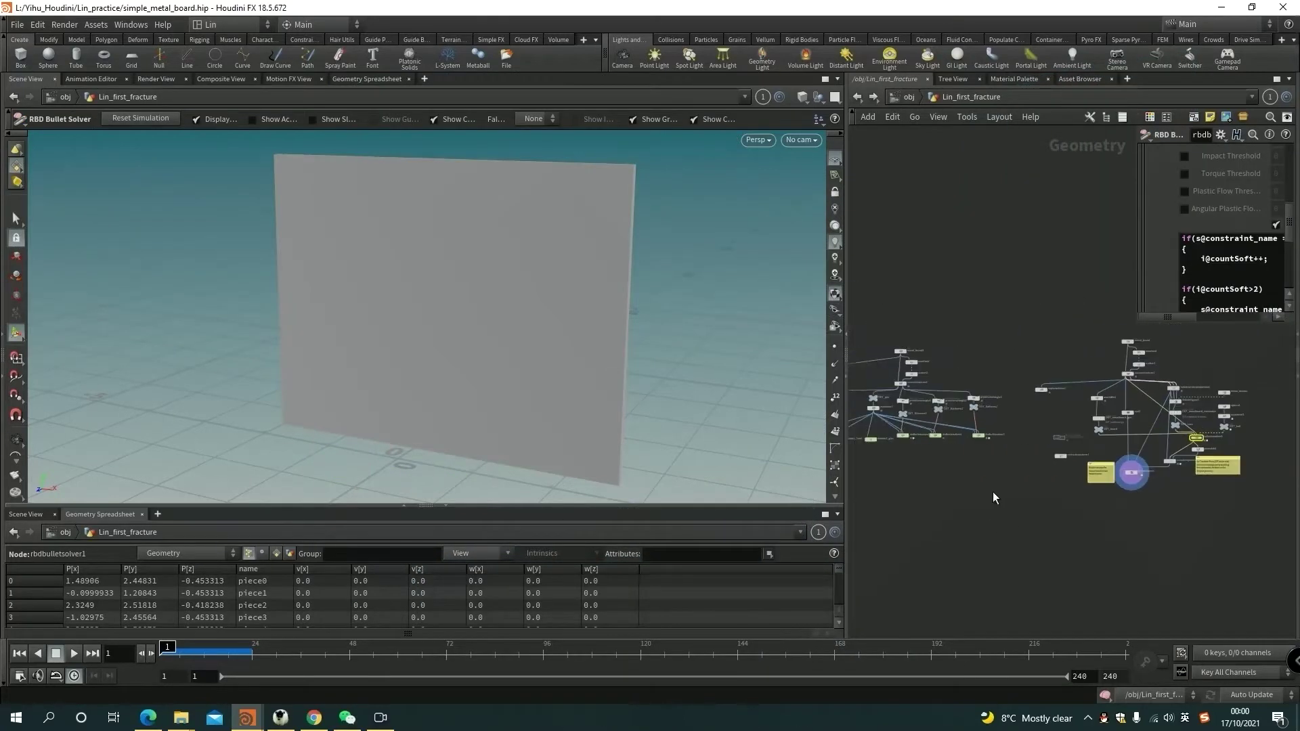
middle_drag(885, 465, 1020, 493)
scroll(1106, 494, up, 3)
scroll(1104, 377, up, 2)
drag(1138, 322, 1025, 365)
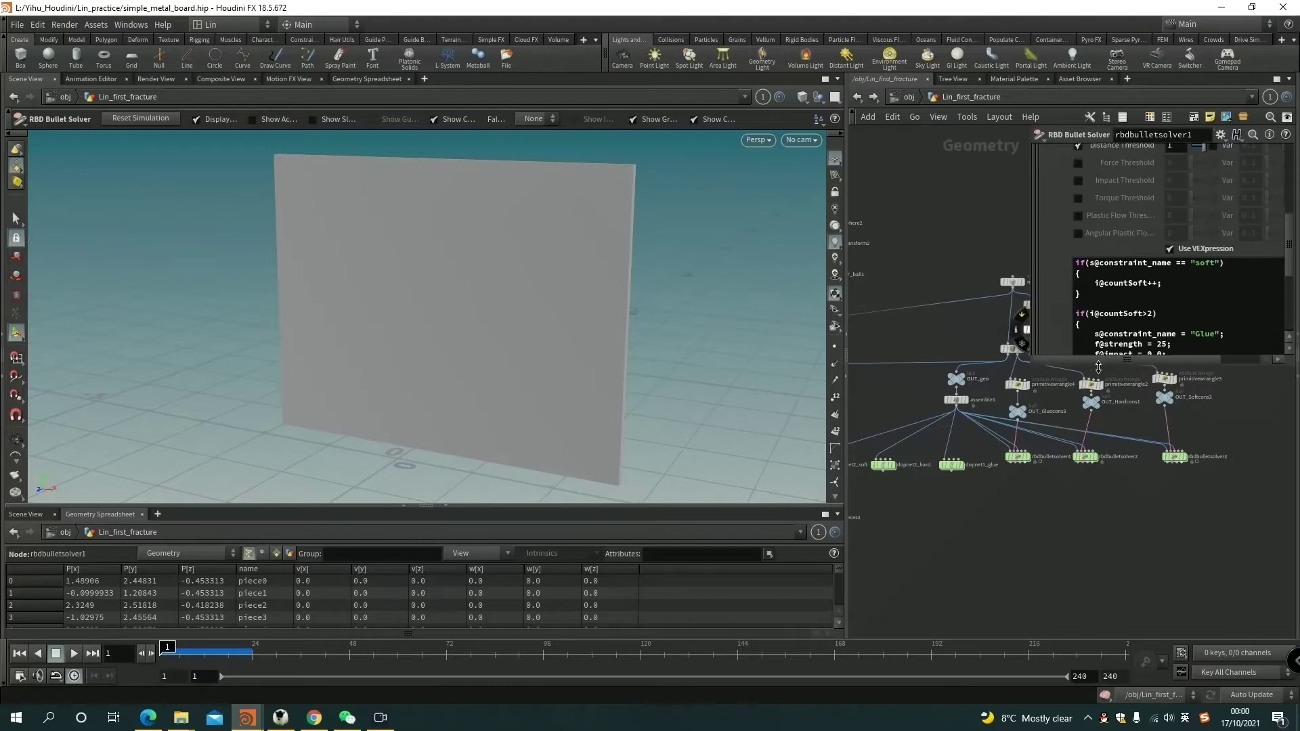
middle_drag(1143, 520, 1118, 619)
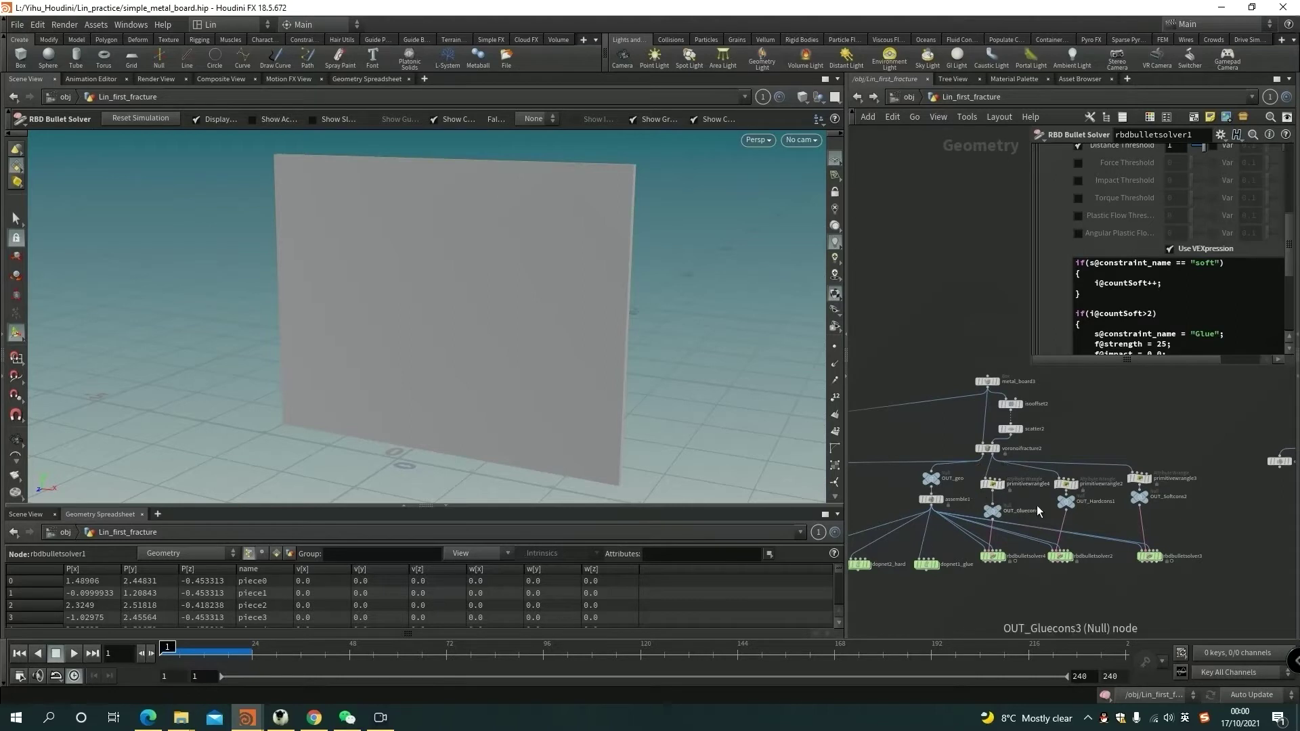
- Display the voronoifracture2 node and view the fractured metal board from its edge
drag(1059, 565, 1069, 565)
middle_drag(1005, 590, 980, 528)
drag(1024, 502, 1102, 522)
drag(1182, 506, 1185, 523)
middle_drag(1190, 486, 1182, 569)
scroll(1042, 441, up, 2)
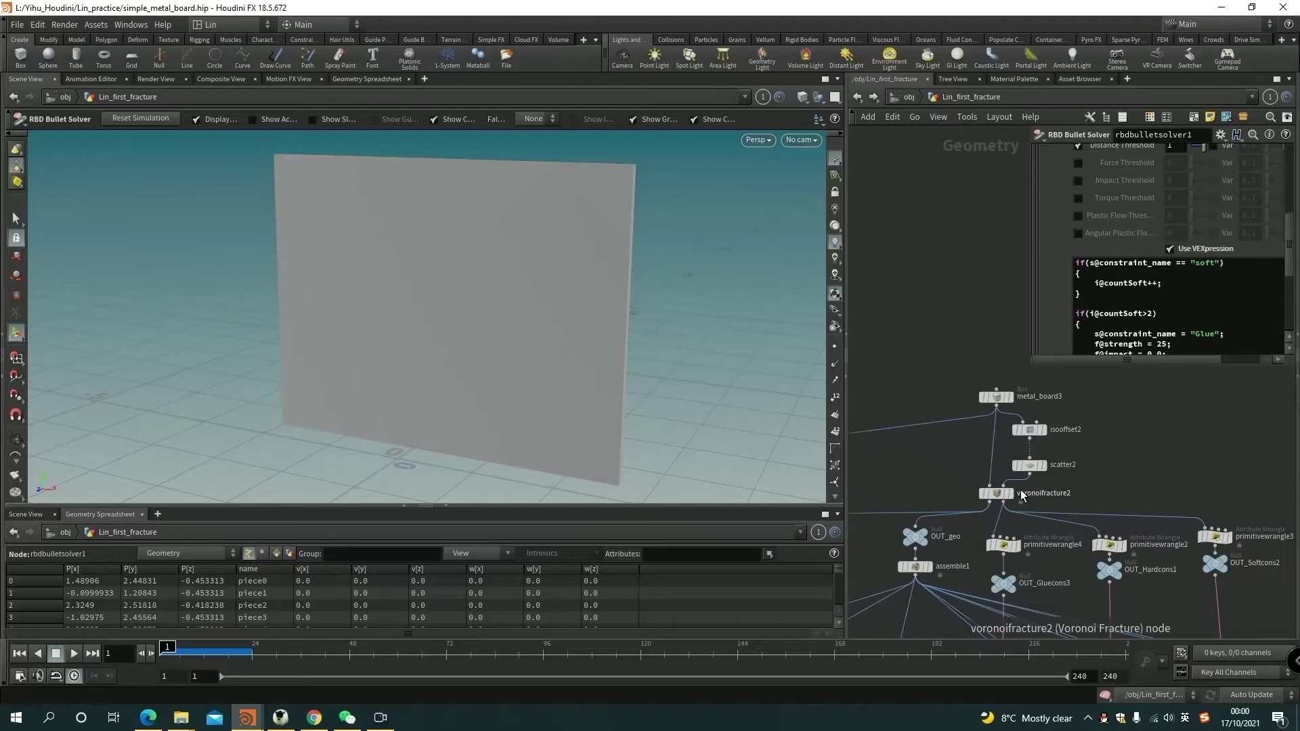
click(1012, 495)
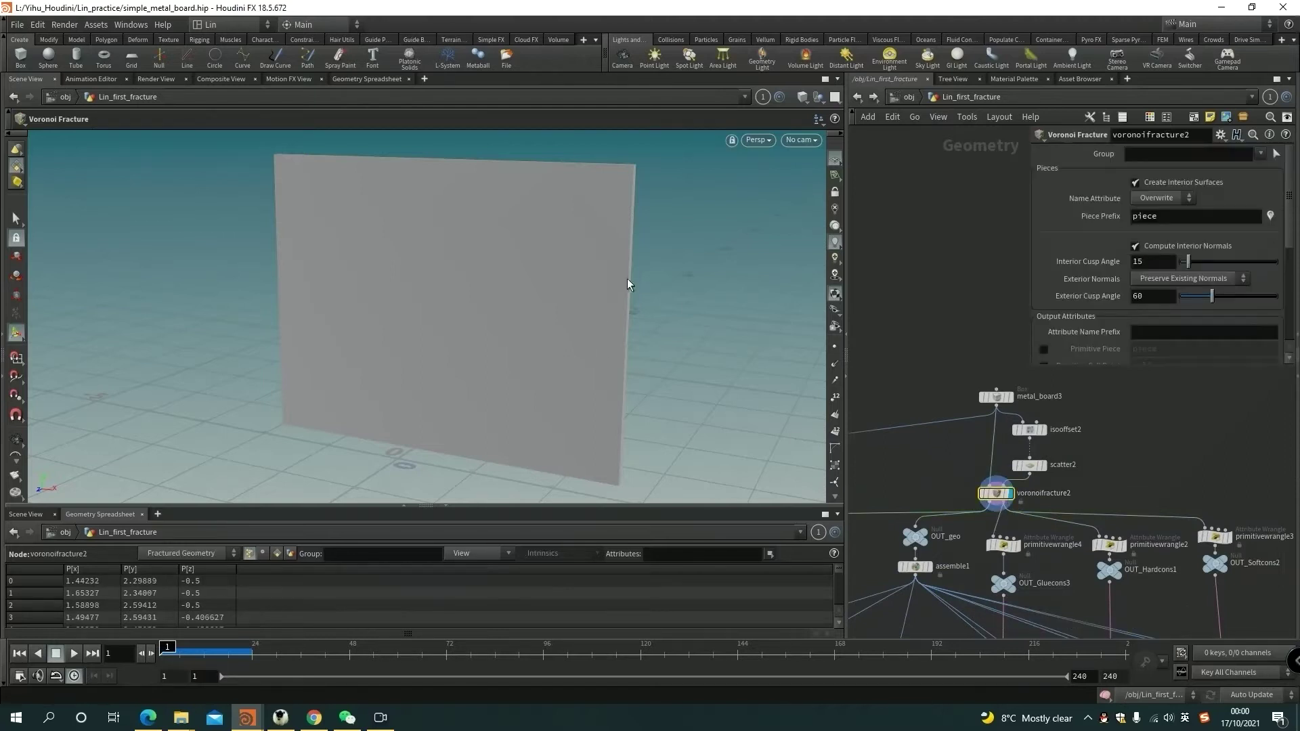
alt+drag(627, 278, 705, 372)
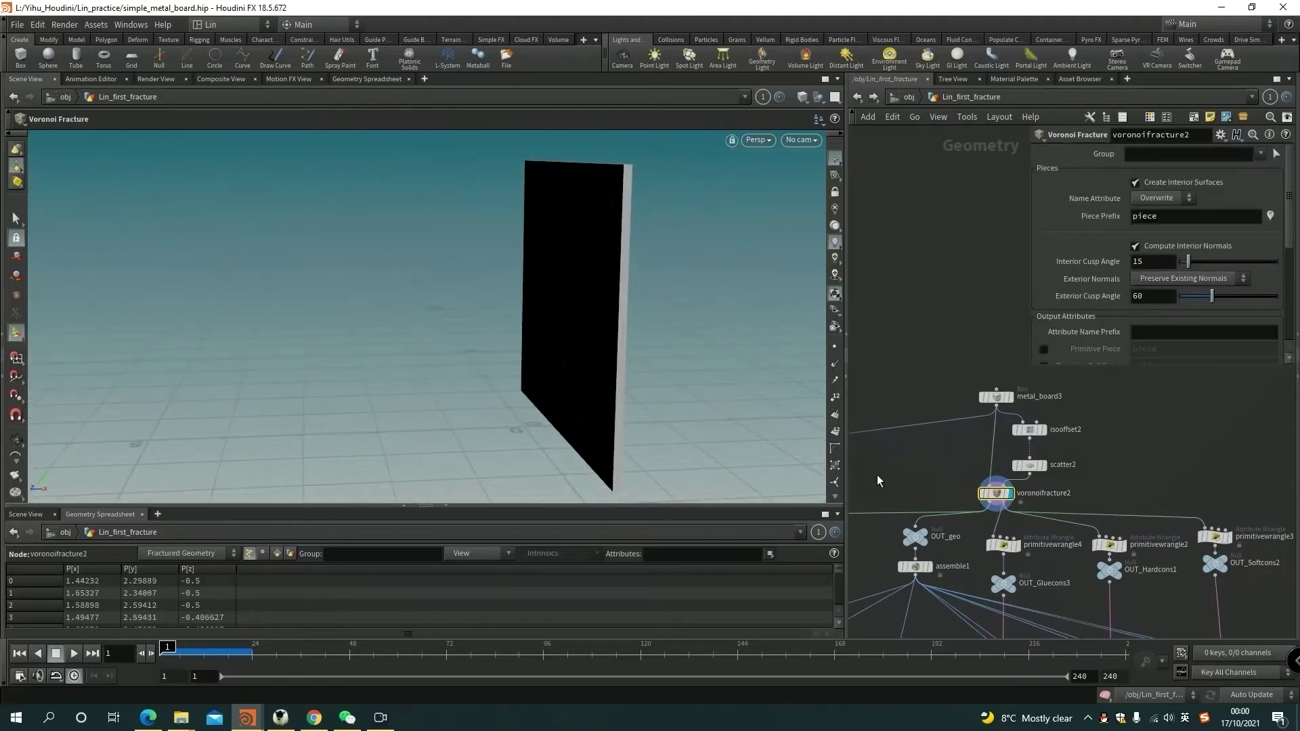
- Add an Exploded View node fed by the fractured geometry output of voronoifracture2
middle_drag(877, 481, 1094, 475)
scroll(998, 474, down, 2)
middle_drag(998, 474, 884, 482)
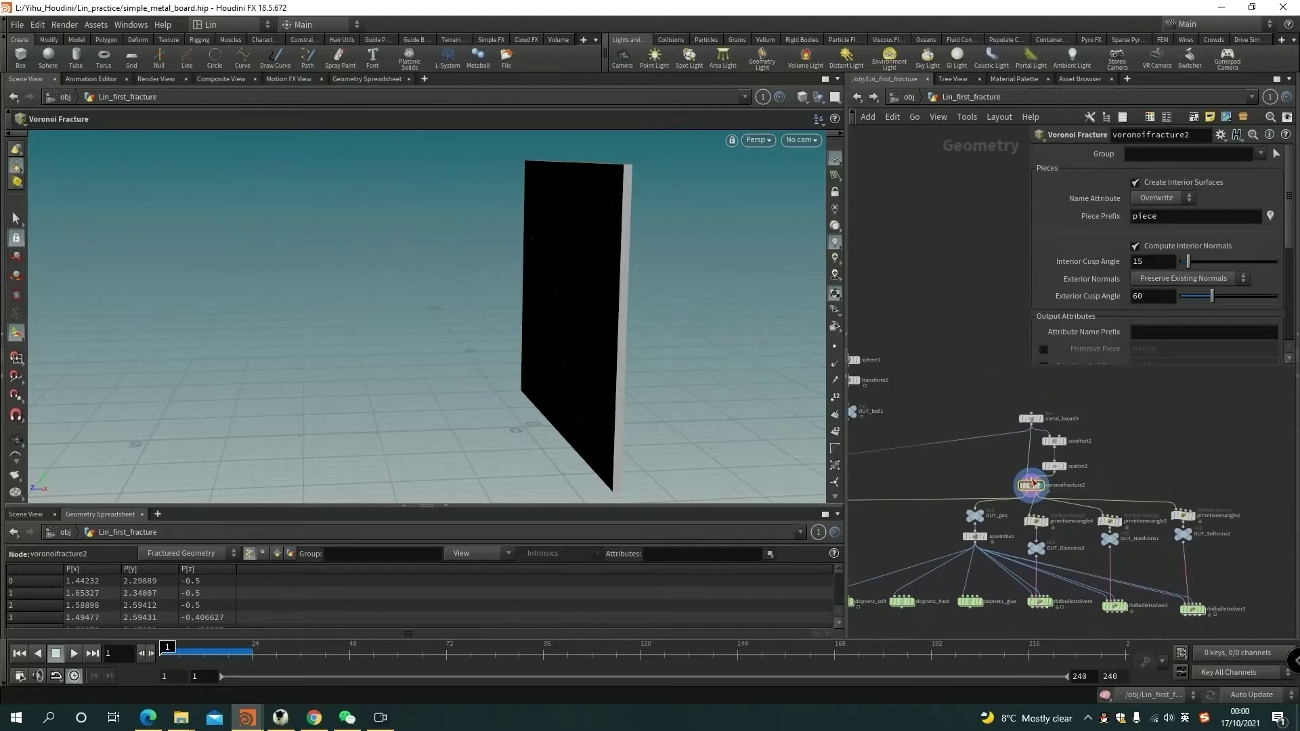
middle_drag(1128, 483, 1069, 454)
scroll(1070, 454, up, 3)
key(Tab)
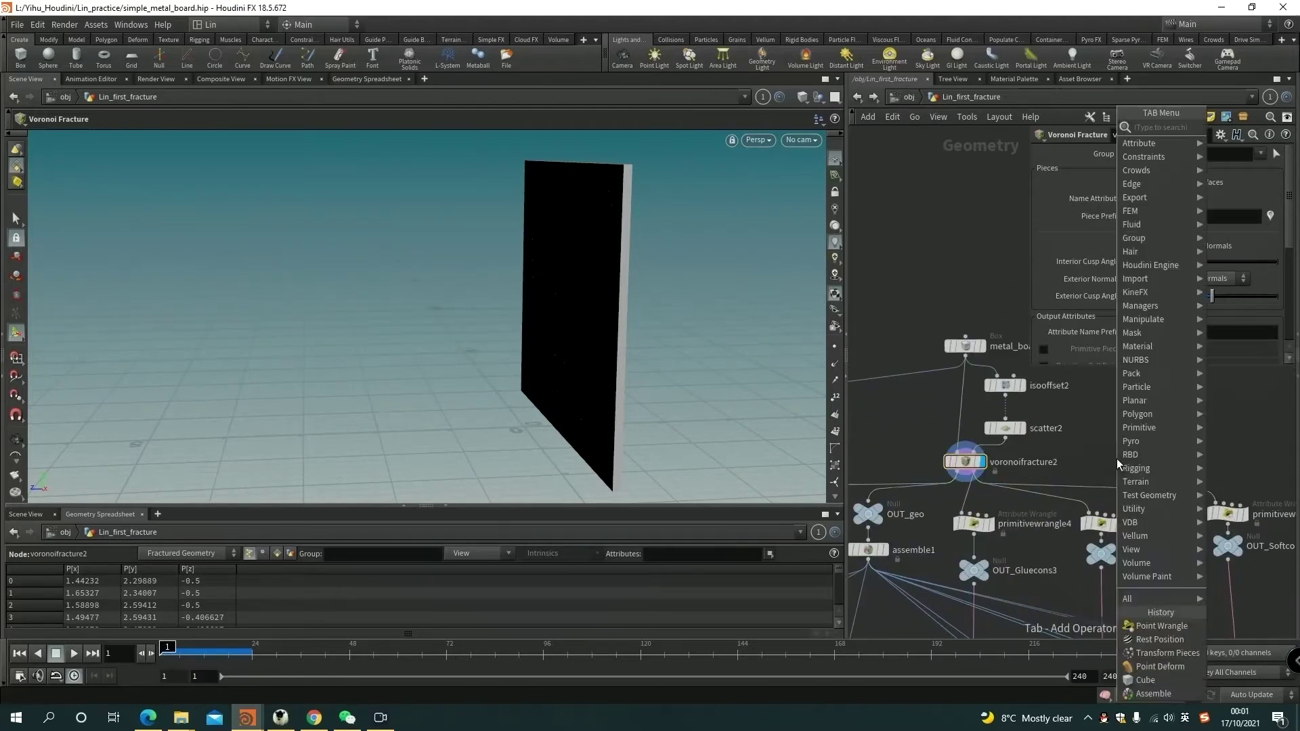
text(expo)
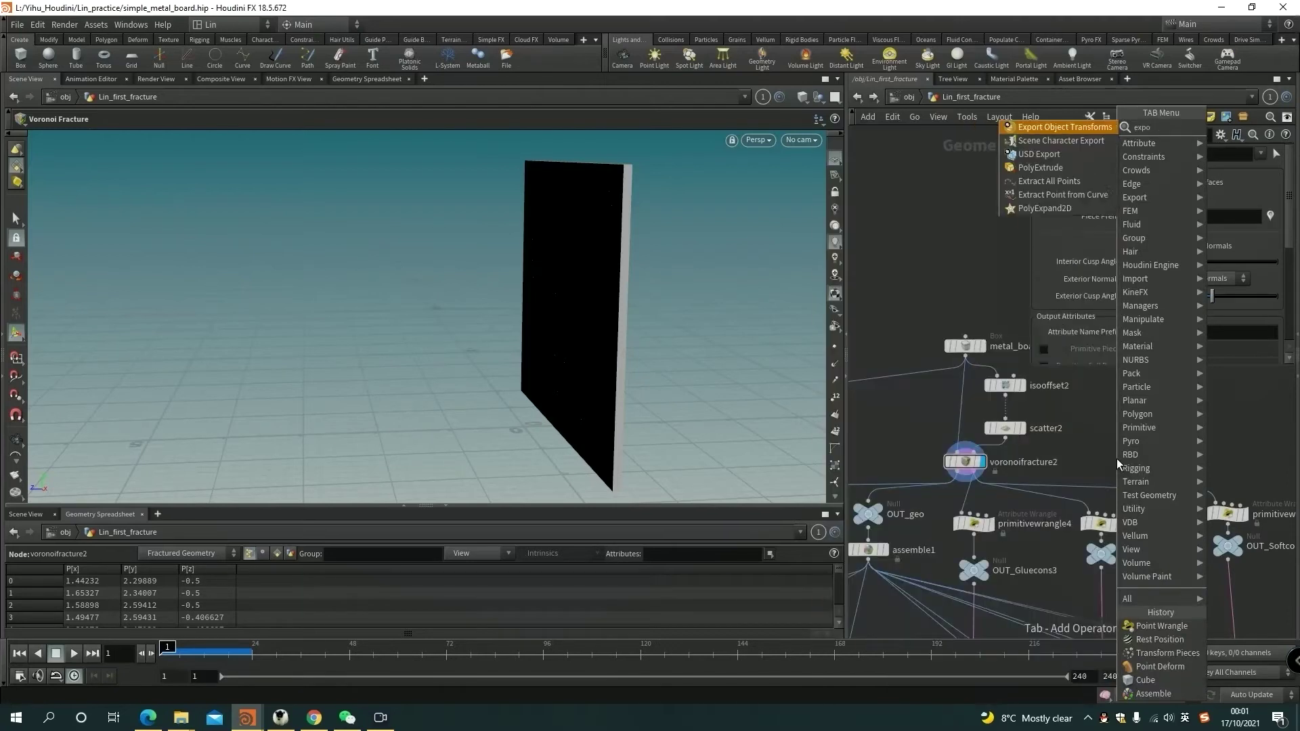
text(l)
key(BackSpace)
key(BackSpace)
key(Return)
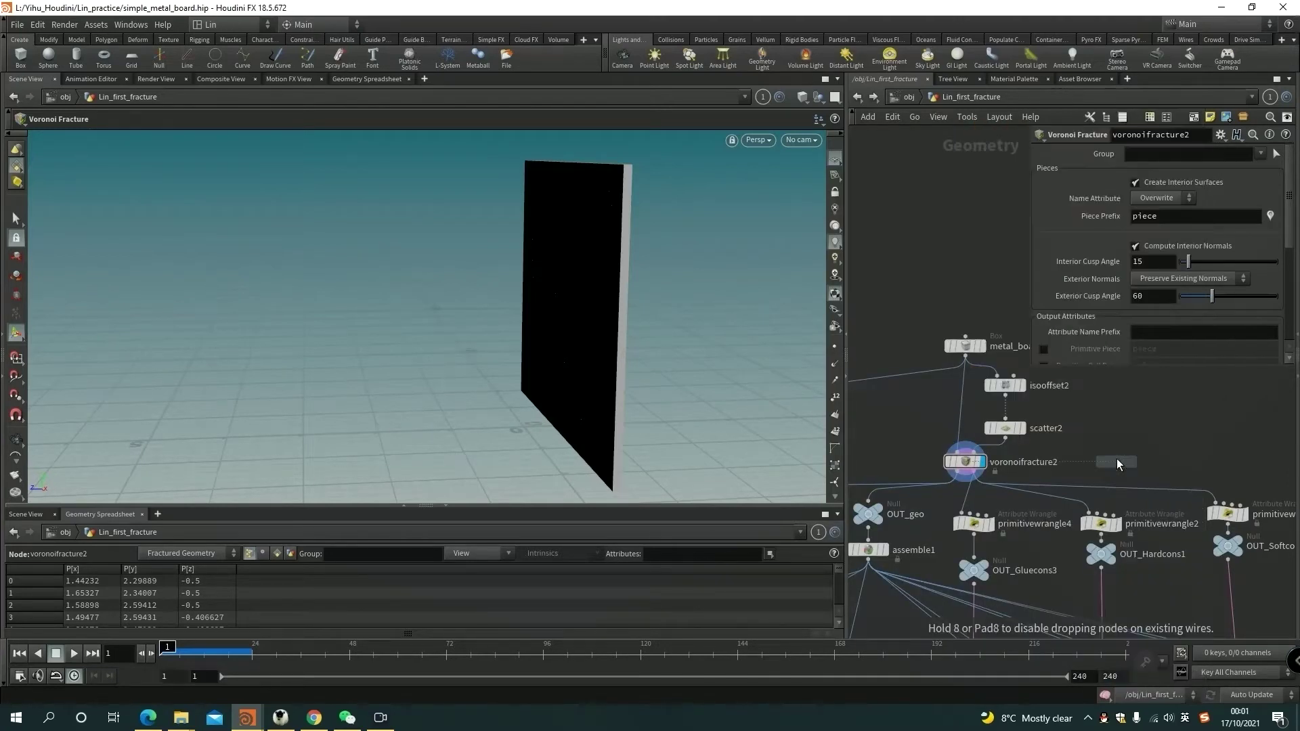
click(1117, 460)
drag(1116, 451, 958, 472)
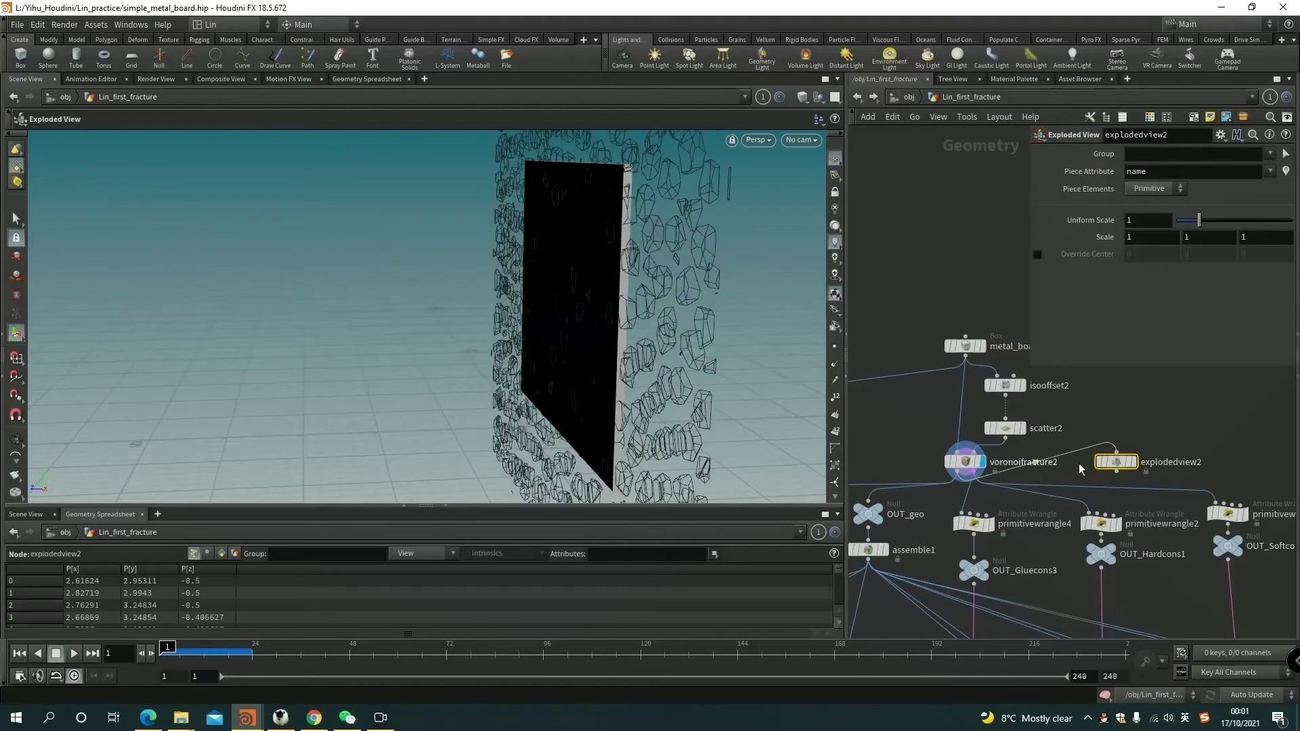
- Display the Exploded View node, place it beside OUT_geo, and view the separated pieces from the front
click(1131, 462)
drag(1115, 461, 868, 461)
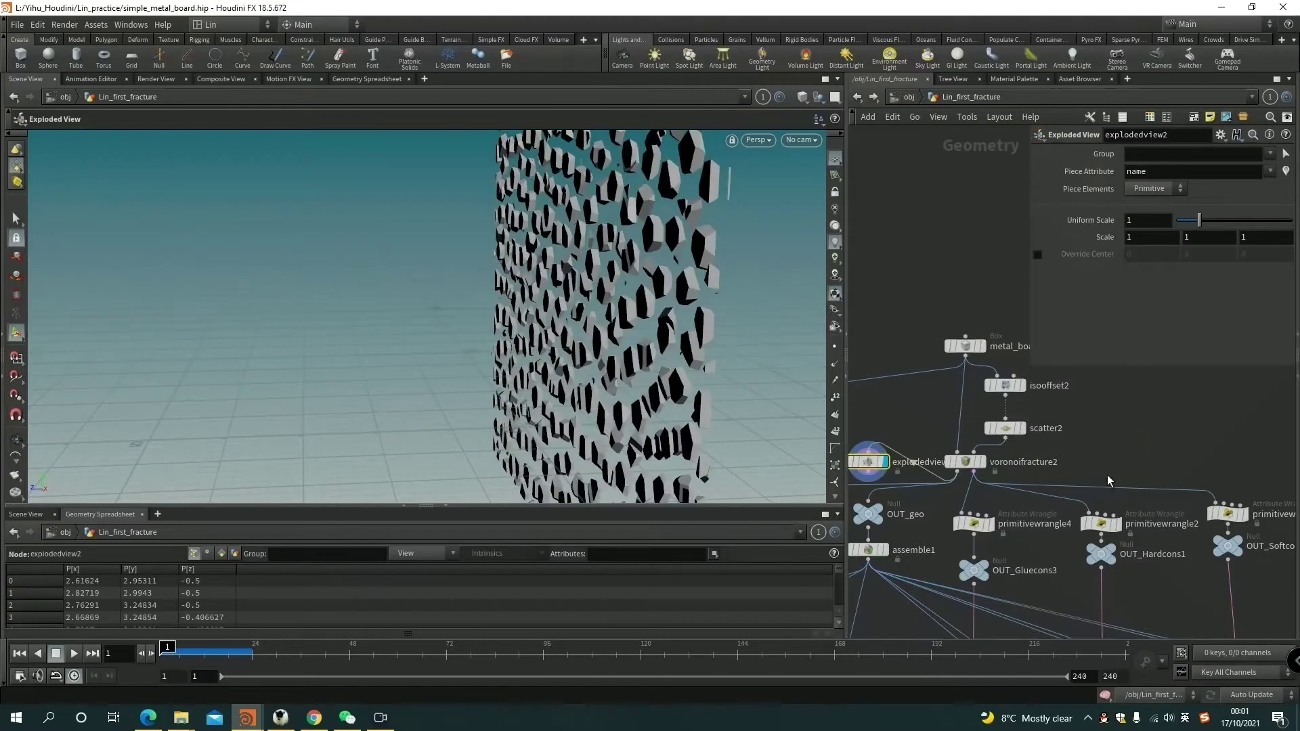
middle_drag(937, 490, 1128, 432)
drag(1061, 406, 953, 466)
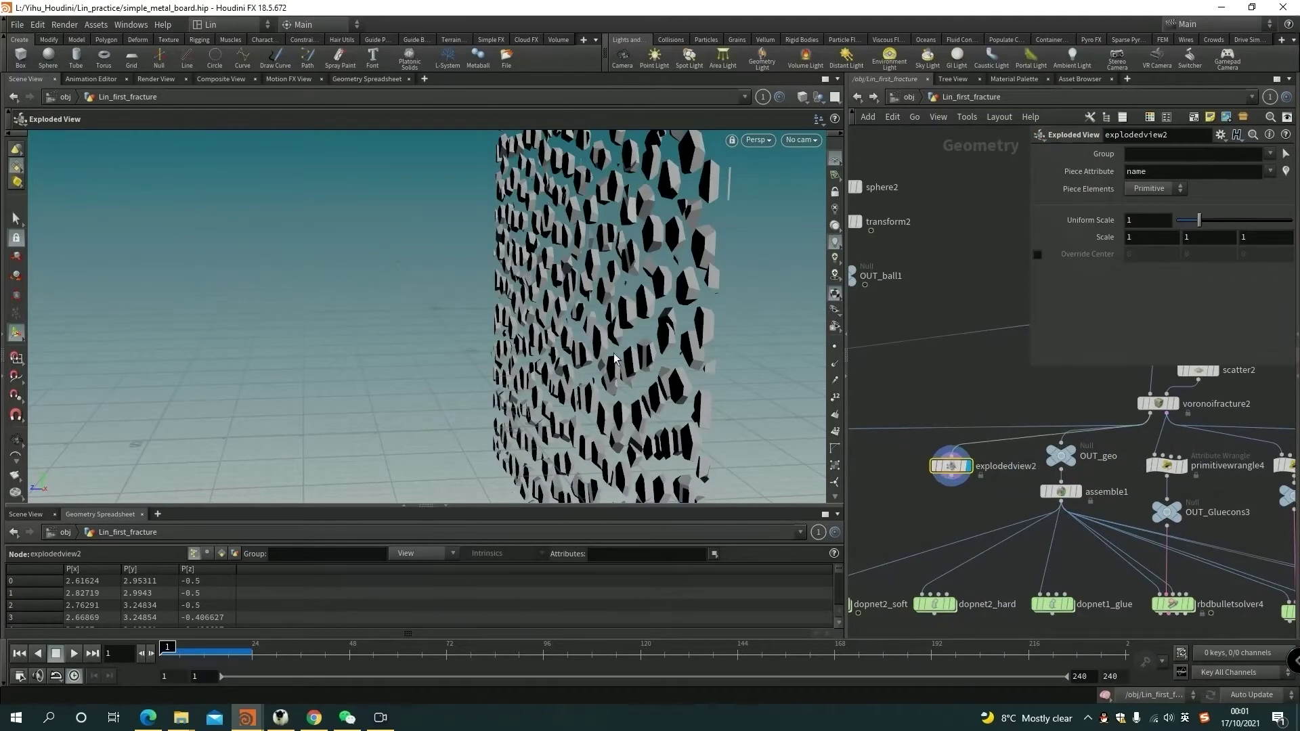
alt+drag(546, 302, 677, 292)
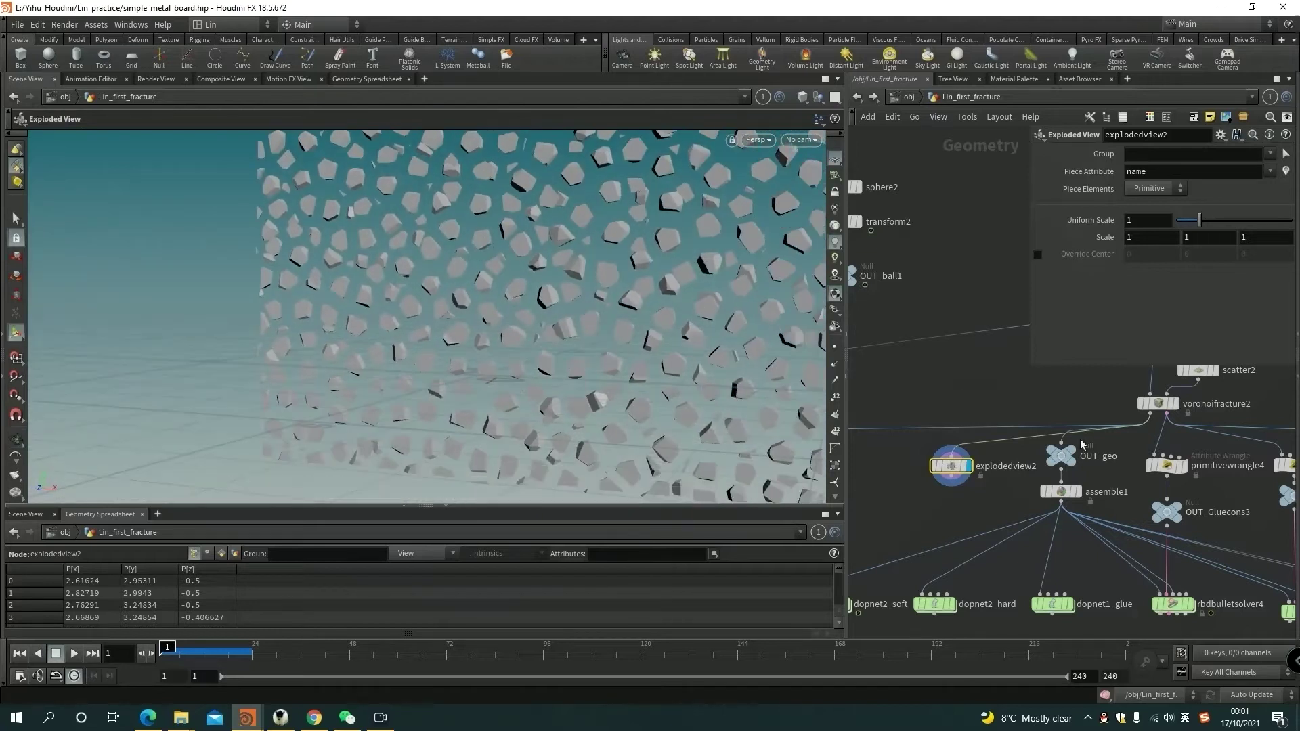
- Examine the fractured geometry and constraint geometry outputs of voronoifracture2 and the branches they feed, moving the Exploded View node slightly aside
middle_drag(1108, 463, 953, 508)
scroll(1007, 452, up, 2)
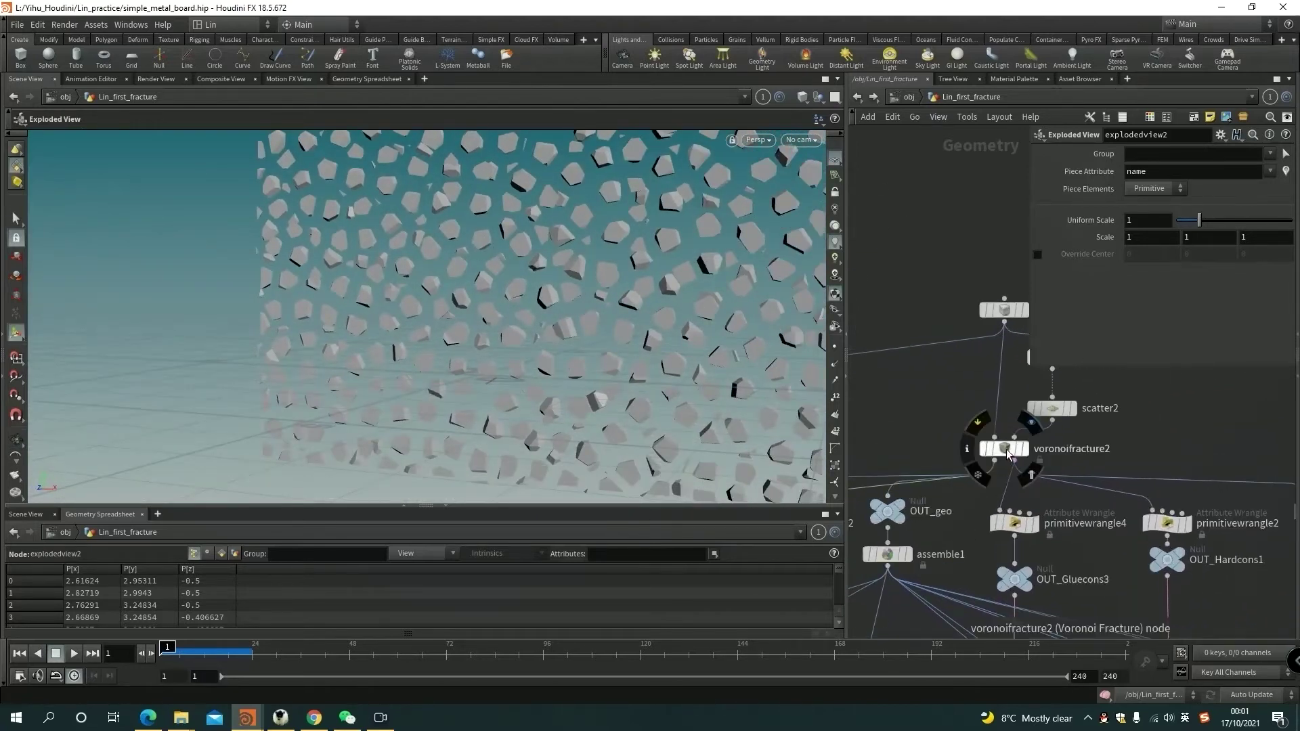
scroll(1009, 453, up, 2)
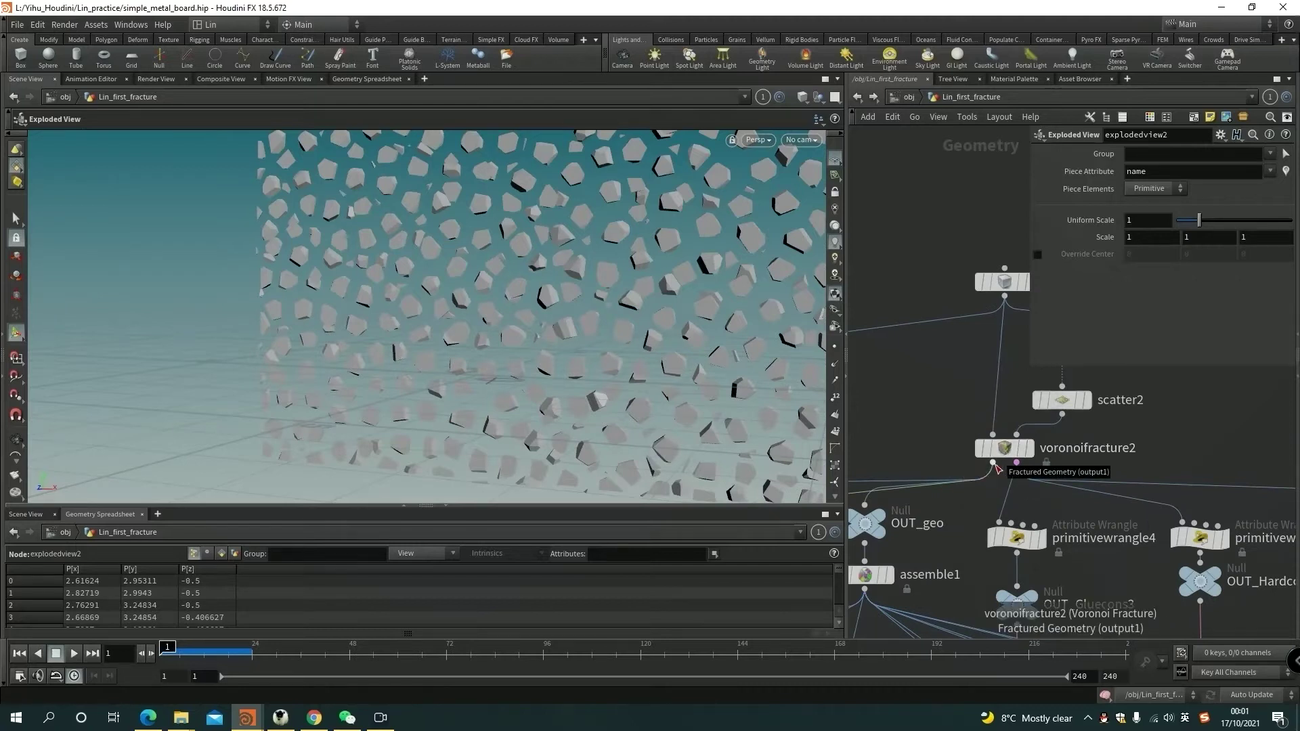
middle_drag(987, 489, 1197, 451)
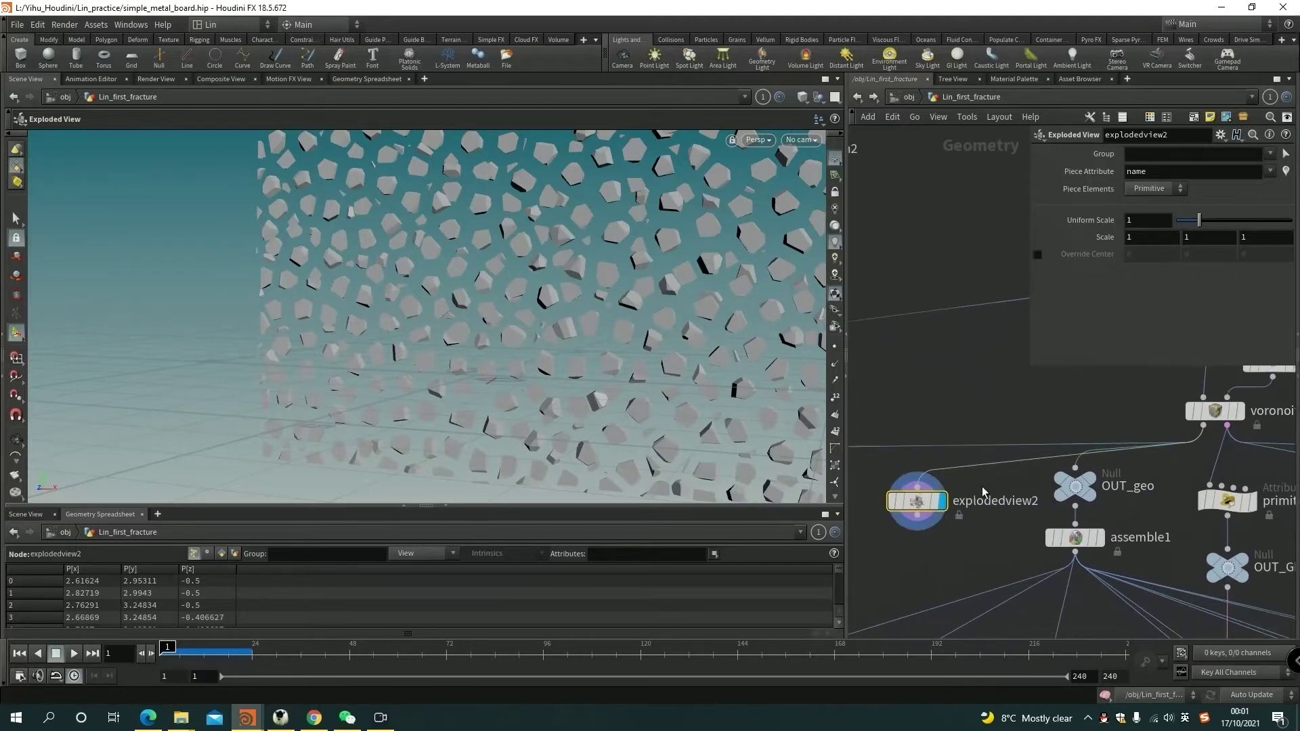
drag(922, 500, 896, 495)
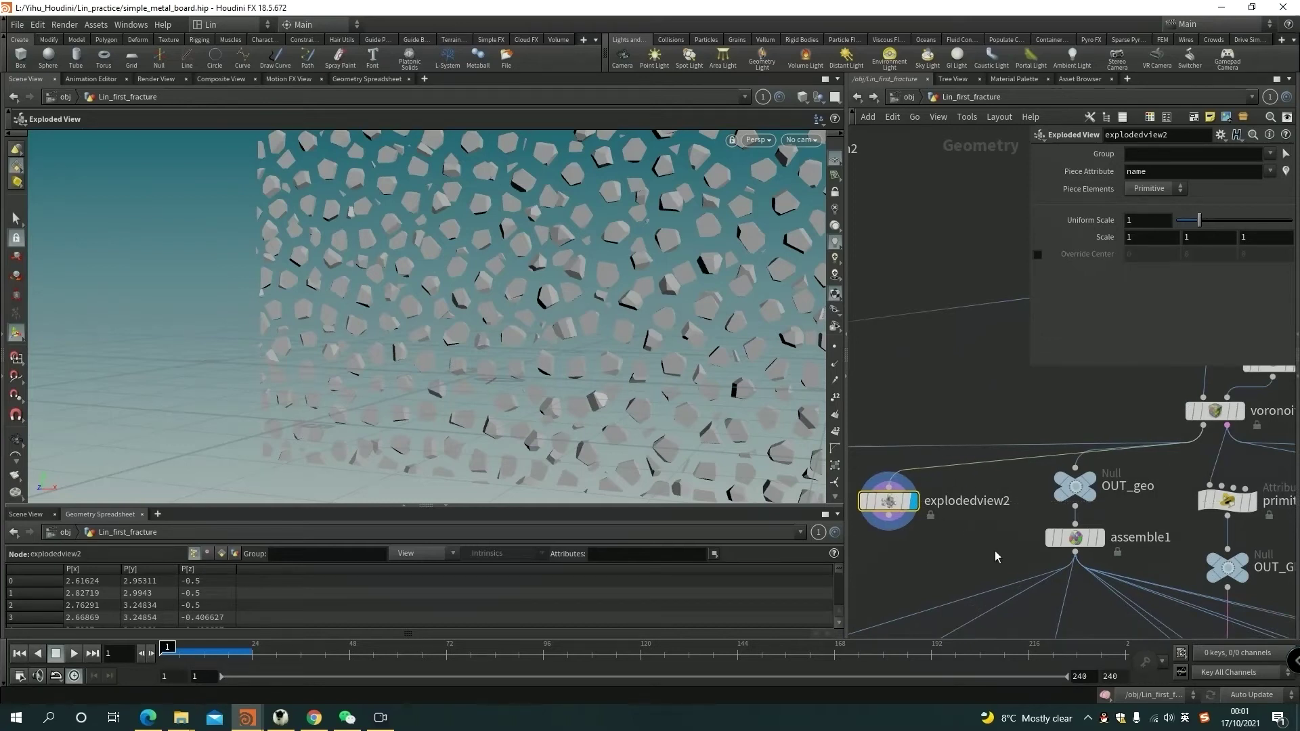
middle_drag(1224, 472, 1107, 472)
scroll(1106, 471, up, 3)
scroll(1125, 423, down, 3)
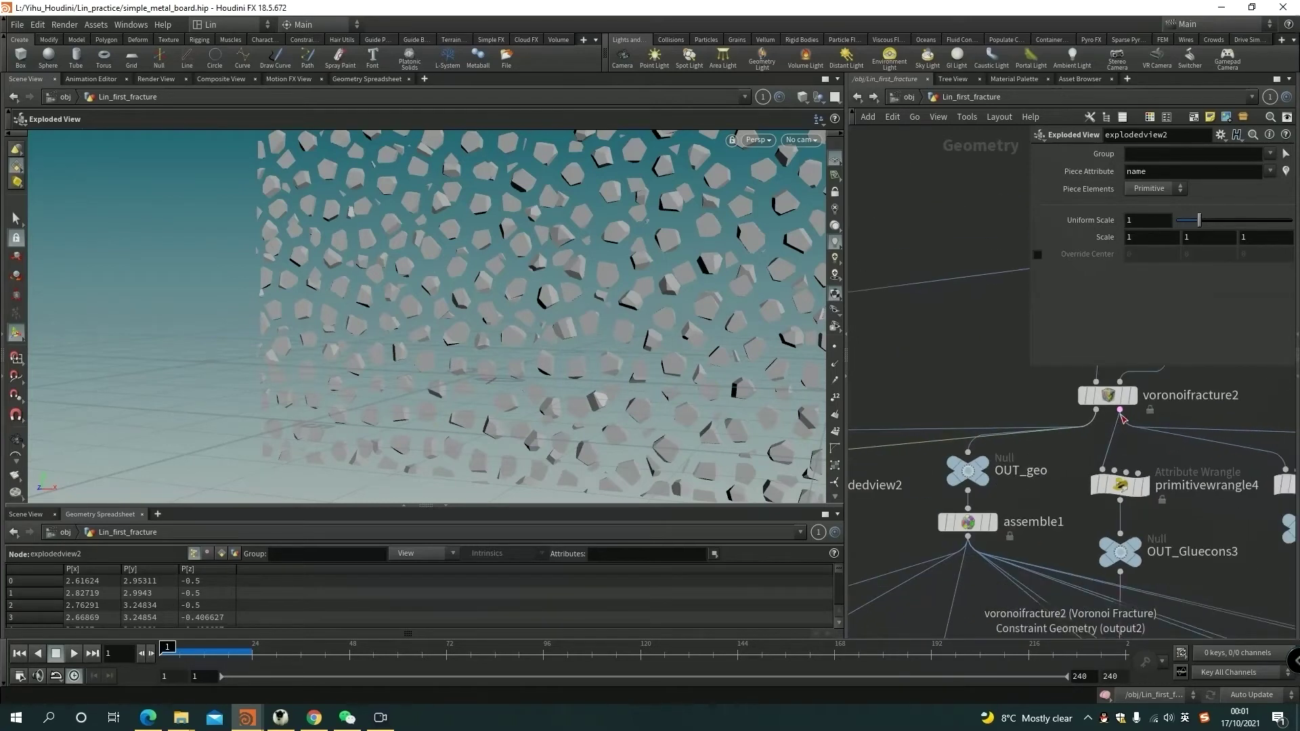
middle_drag(1186, 405, 941, 428)
scroll(1006, 423, down, 3)
middle_drag(1020, 412, 1068, 412)
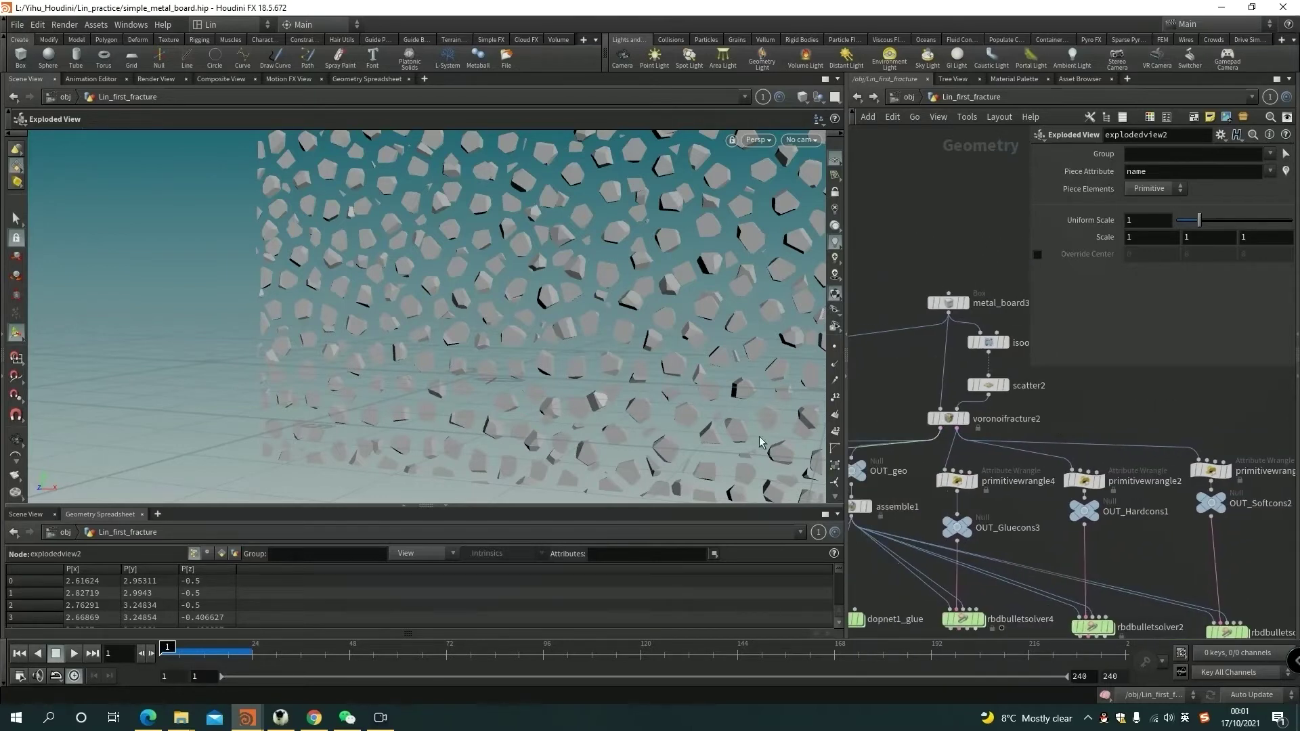
alt+drag(574, 308, 630, 296)
alt+right_drag(630, 296, 604, 294)
alt+middle_drag(603, 293, 456, 342)
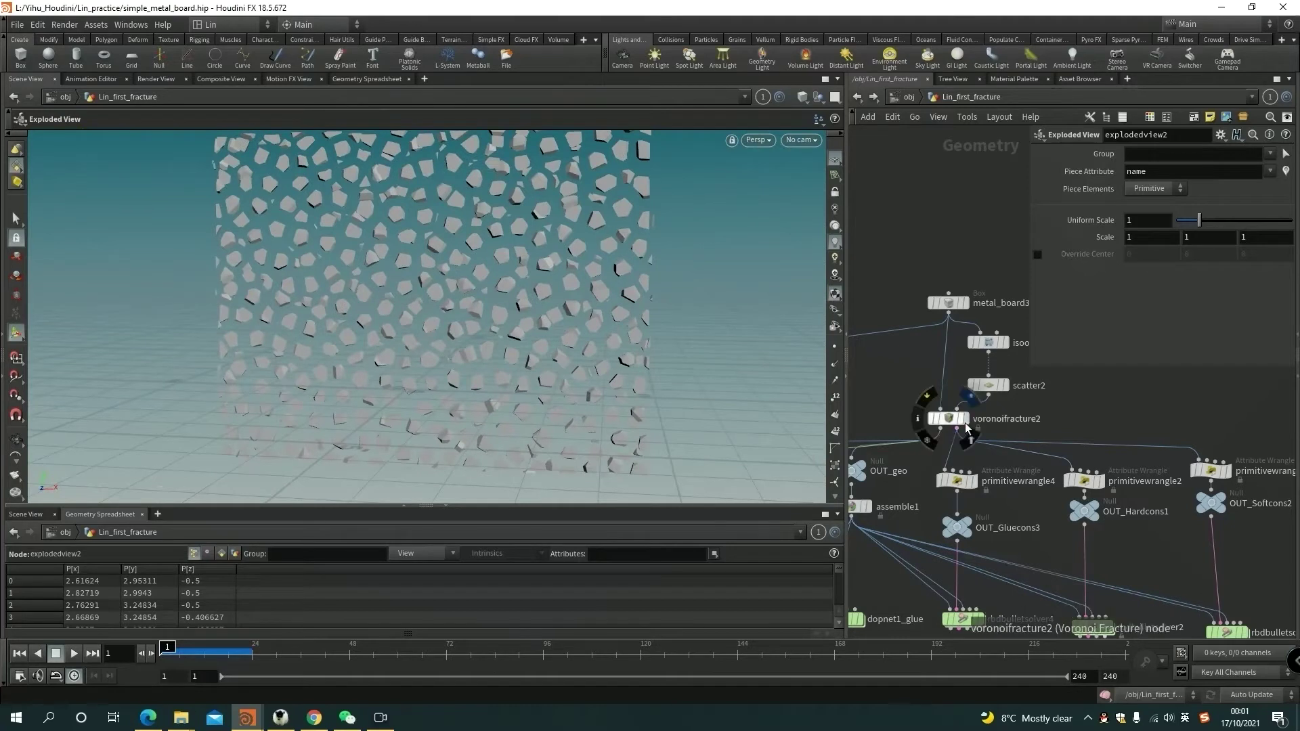
- Add a Null node fed by the constraint geometry output of voronoifracture2 and display it
click(962, 429)
key(Tab)
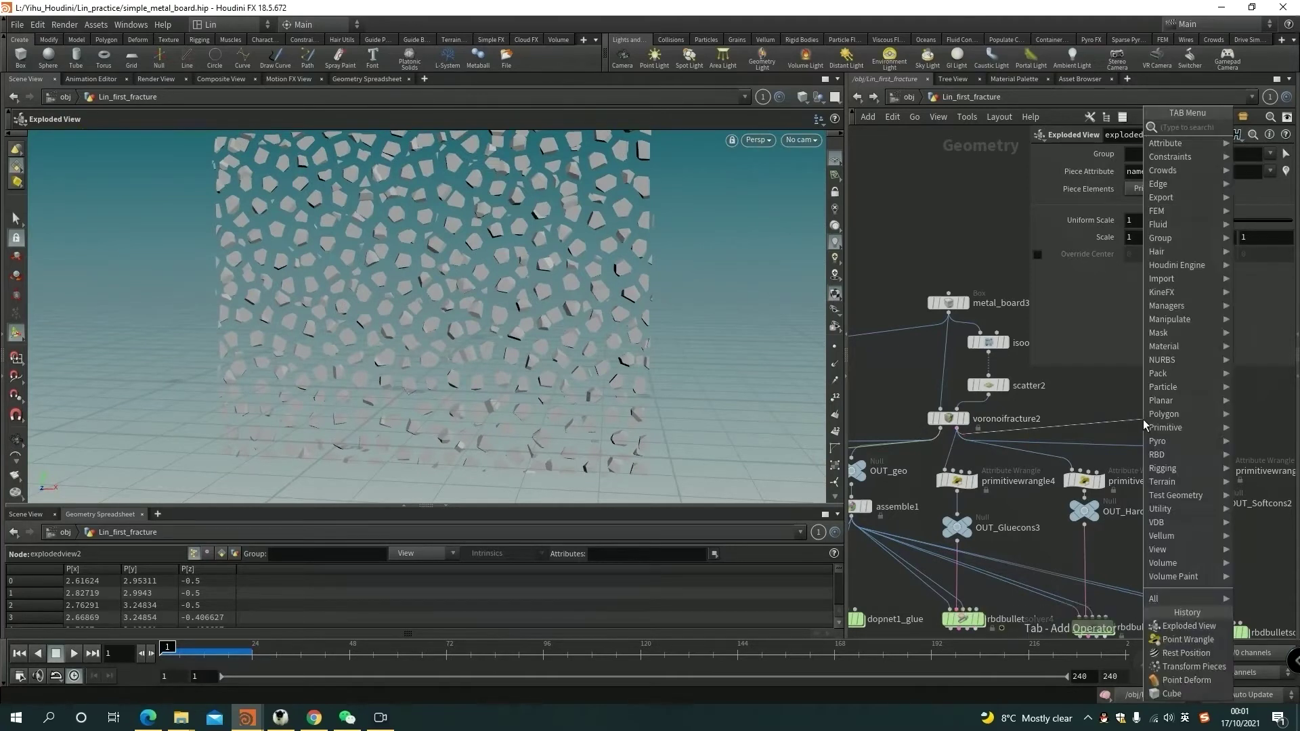
text(null)
key(Return)
click(1144, 420)
drag(1143, 420, 1162, 426)
click(1173, 420)
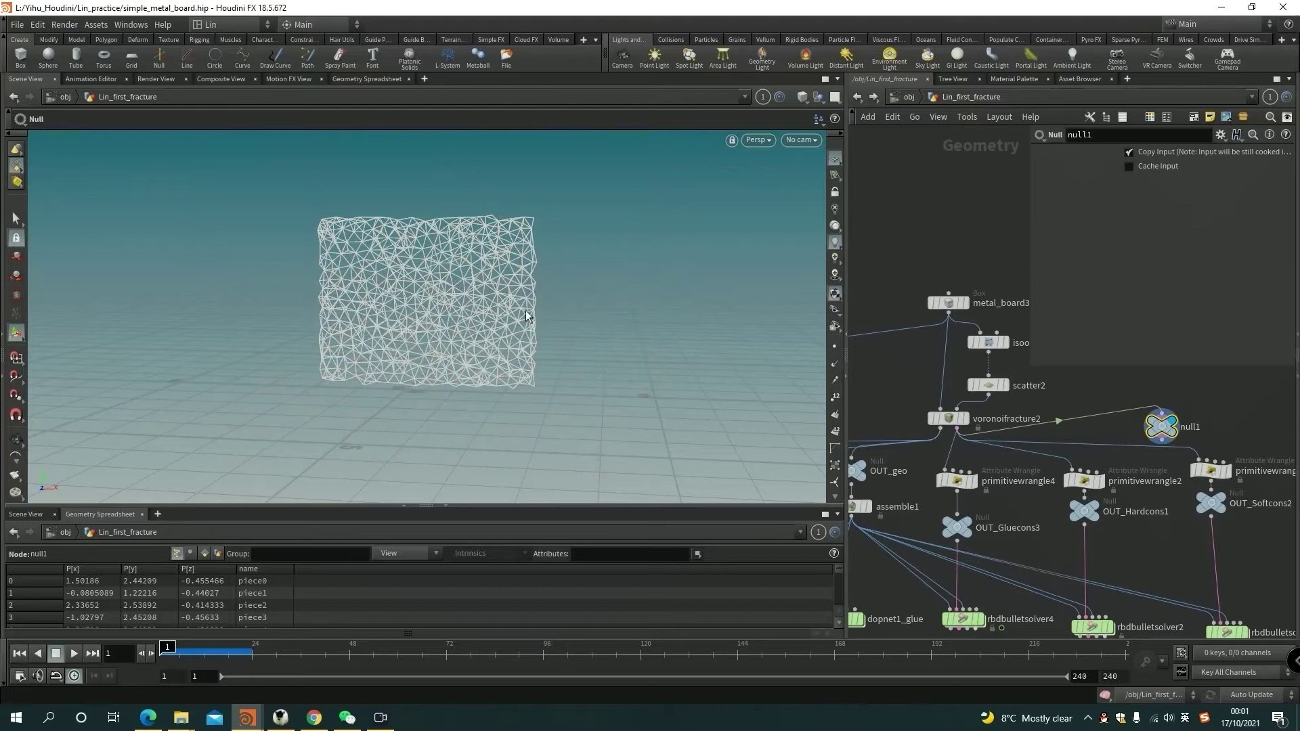
- Examine the constraint lines connecting the fractured pieces from several angles
alt+drag(452, 298, 525, 279)
key(Return)
alt+right_drag(524, 279, 603, 284)
alt+middle_drag(603, 284, 470, 291)
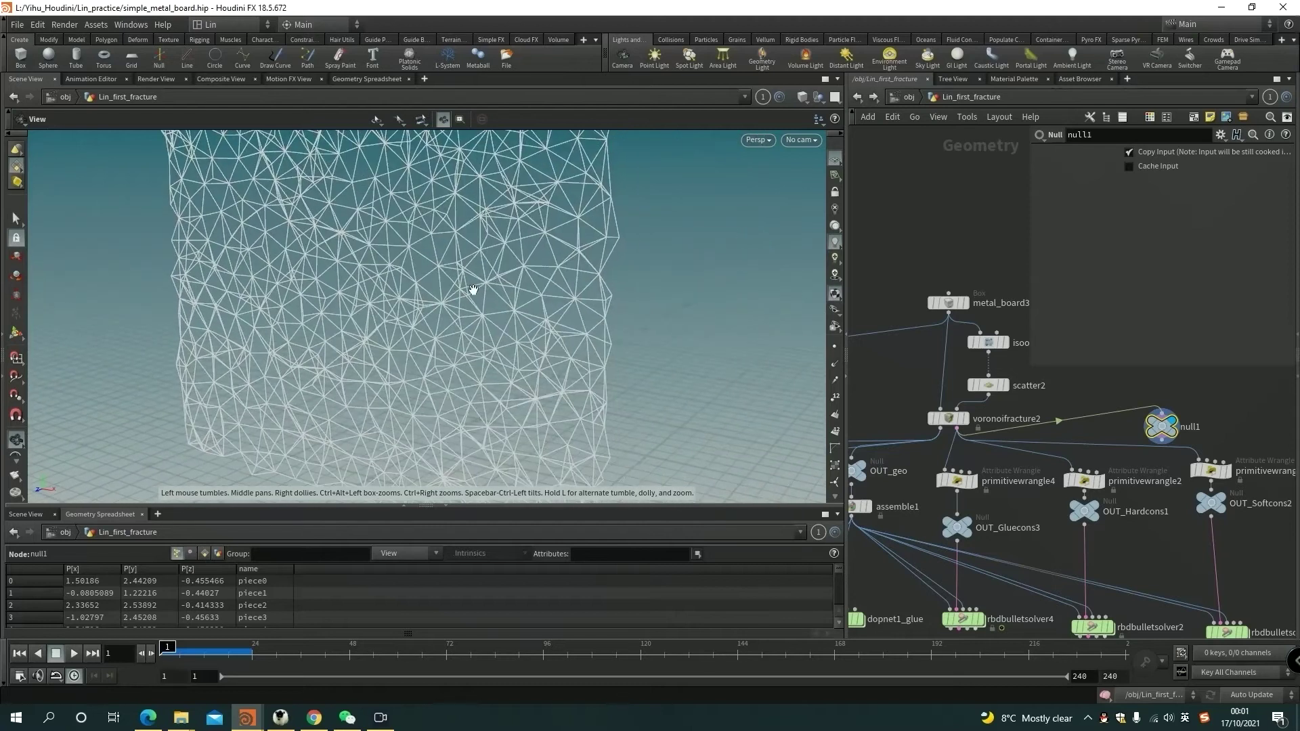
alt+right_drag(470, 290, 441, 287)
alt+drag(441, 287, 494, 270)
key(Return)
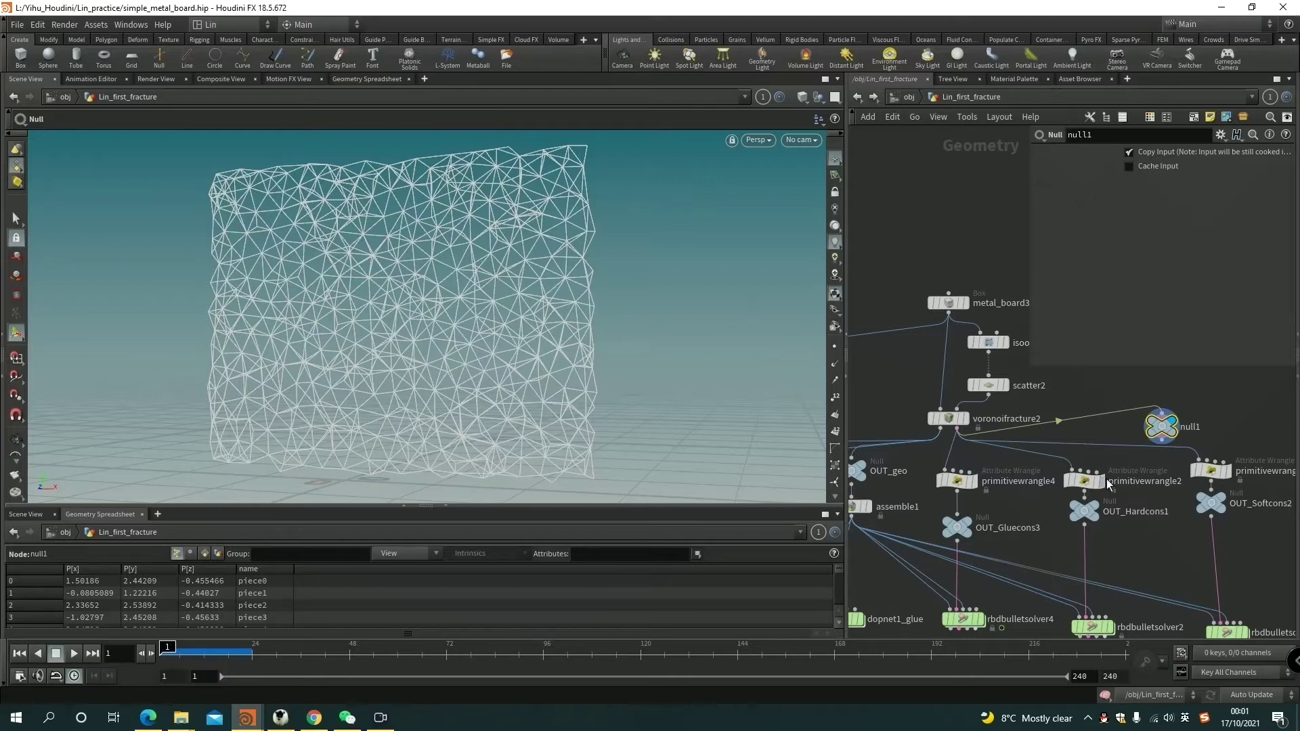
key(Escape)
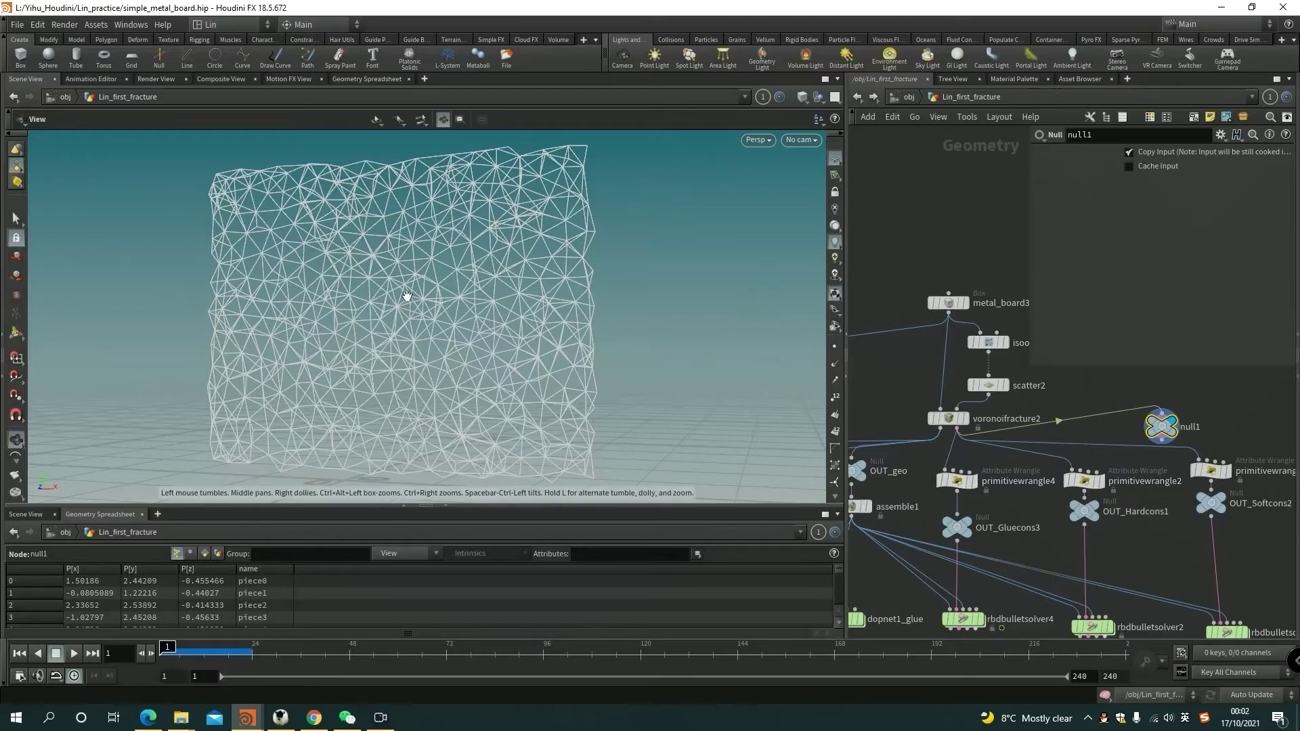
drag(406, 296, 525, 211)
key(Return)
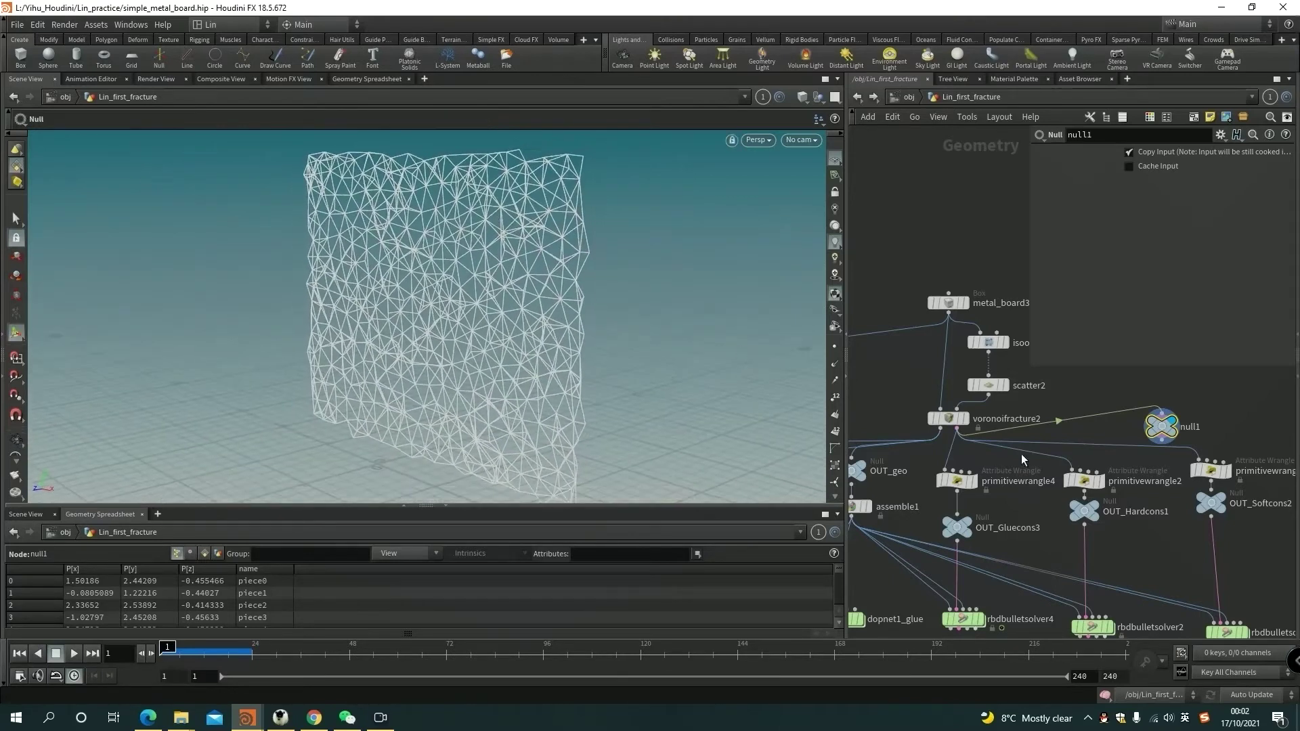
key(Escape)
mouse_move(474, 311)
mouse_down()
mouse_move(413, 306)
mouse_move(467, 305)
mouse_up()
- Display primitivewrangle4 and examine the constraint_name and constraint_type lines in its VEXpression
click(957, 482)
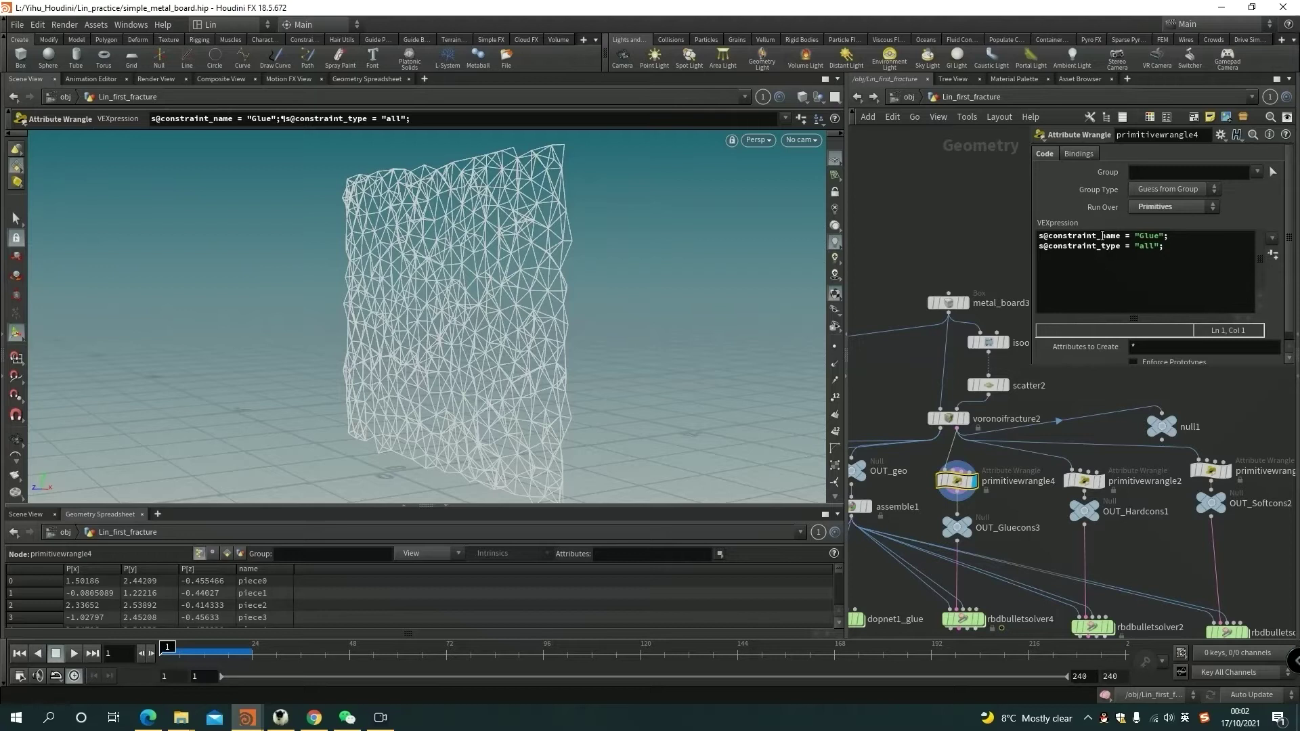
click(1040, 236)
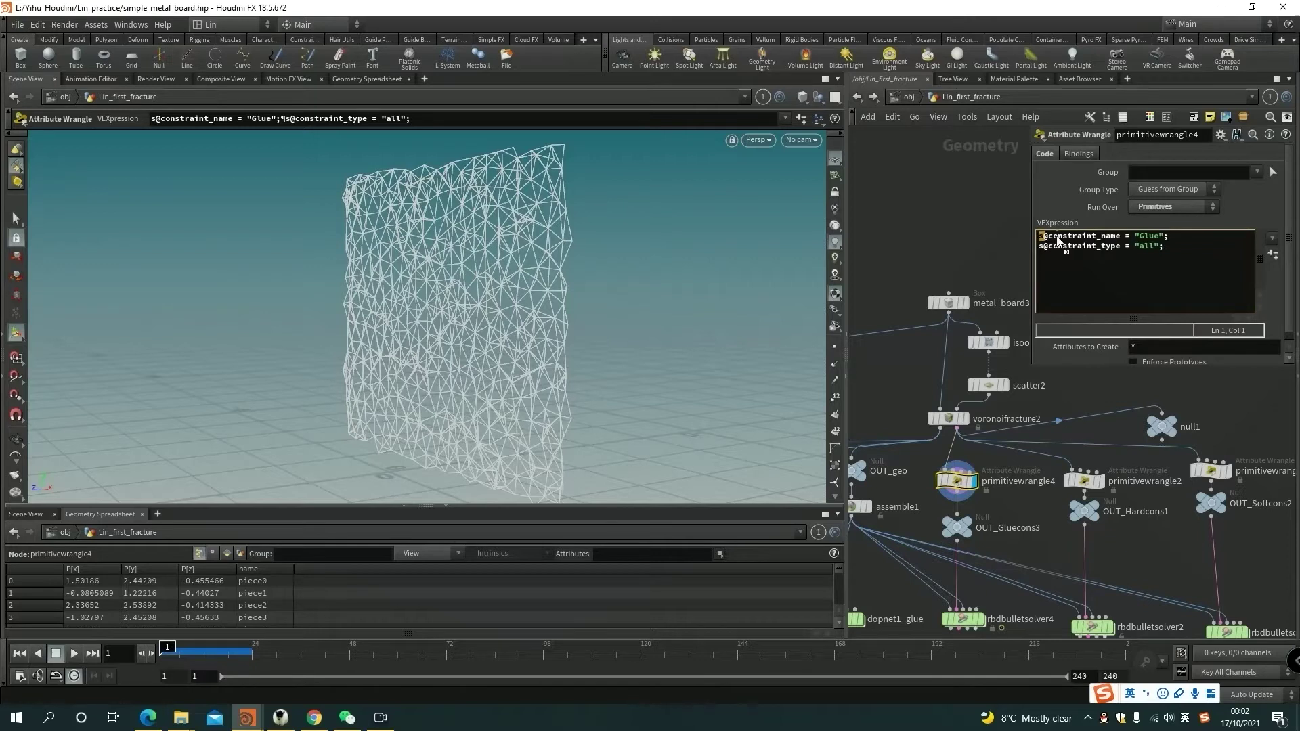
click(1070, 239)
drag(1121, 236, 1068, 234)
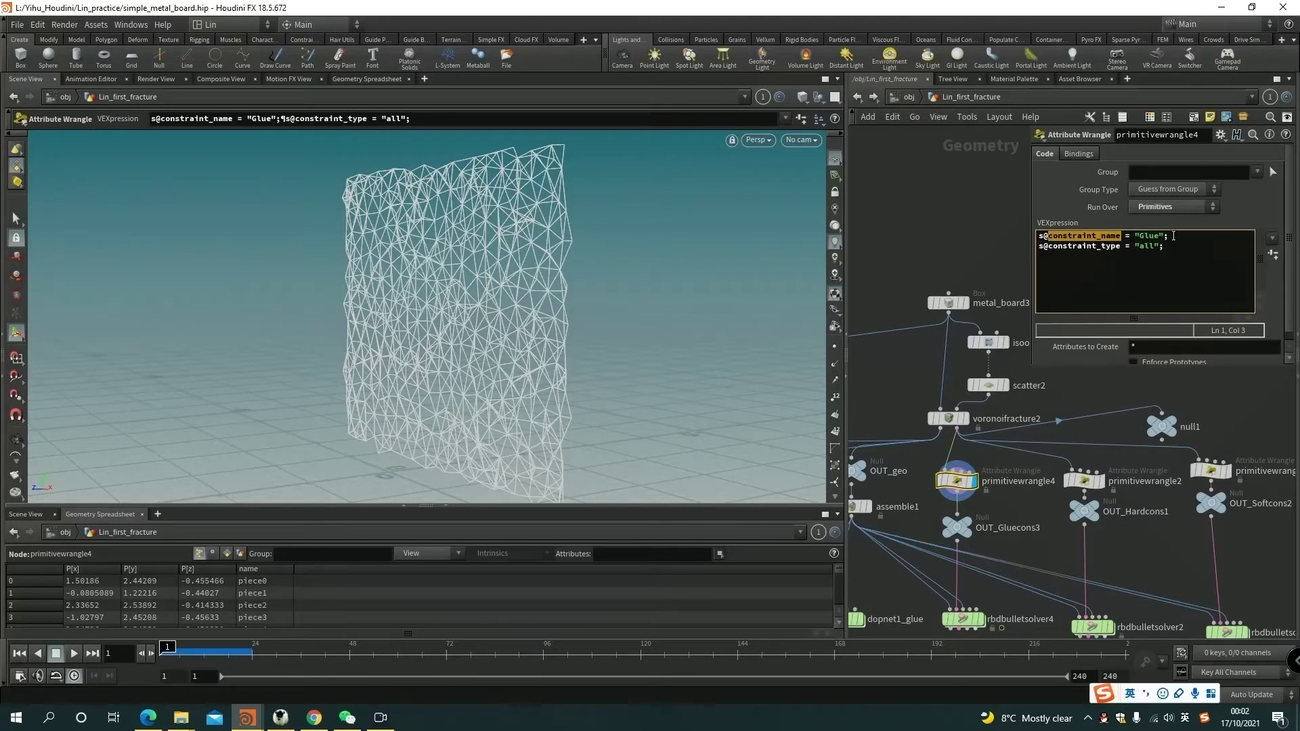
click(1104, 261)
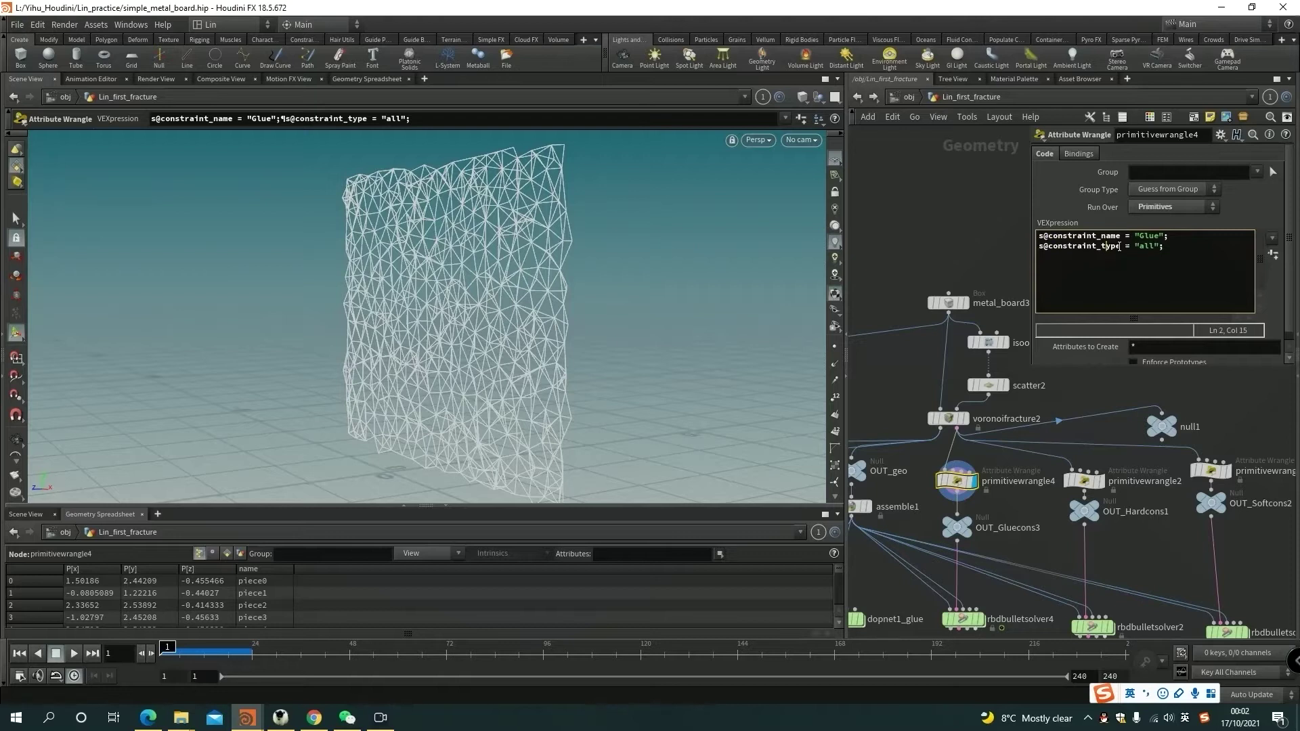
click(1078, 261)
click(1149, 247)
click(1162, 276)
- Add an Attribute Create node fed by the constraint geometry output of voronoifracture2, beside primitivewrangle4
middle_drag(1010, 508, 1064, 496)
click(992, 426)
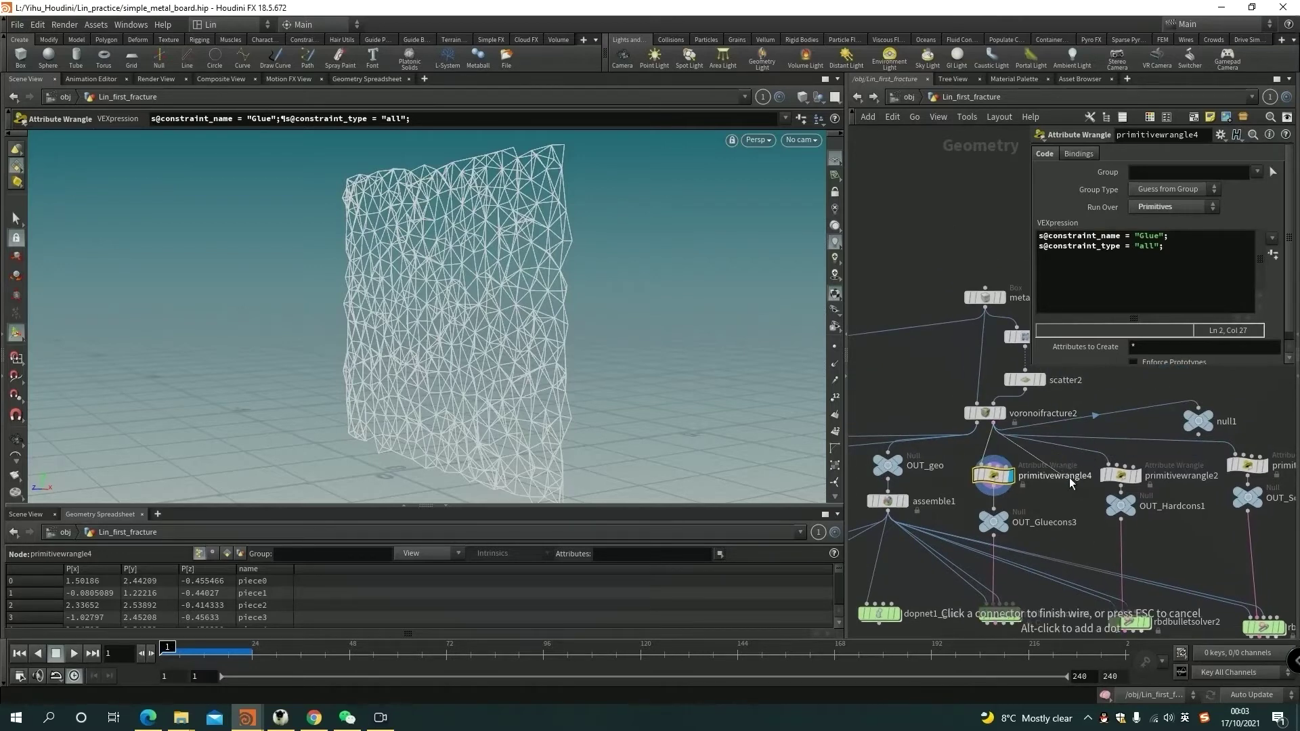
key(Tab)
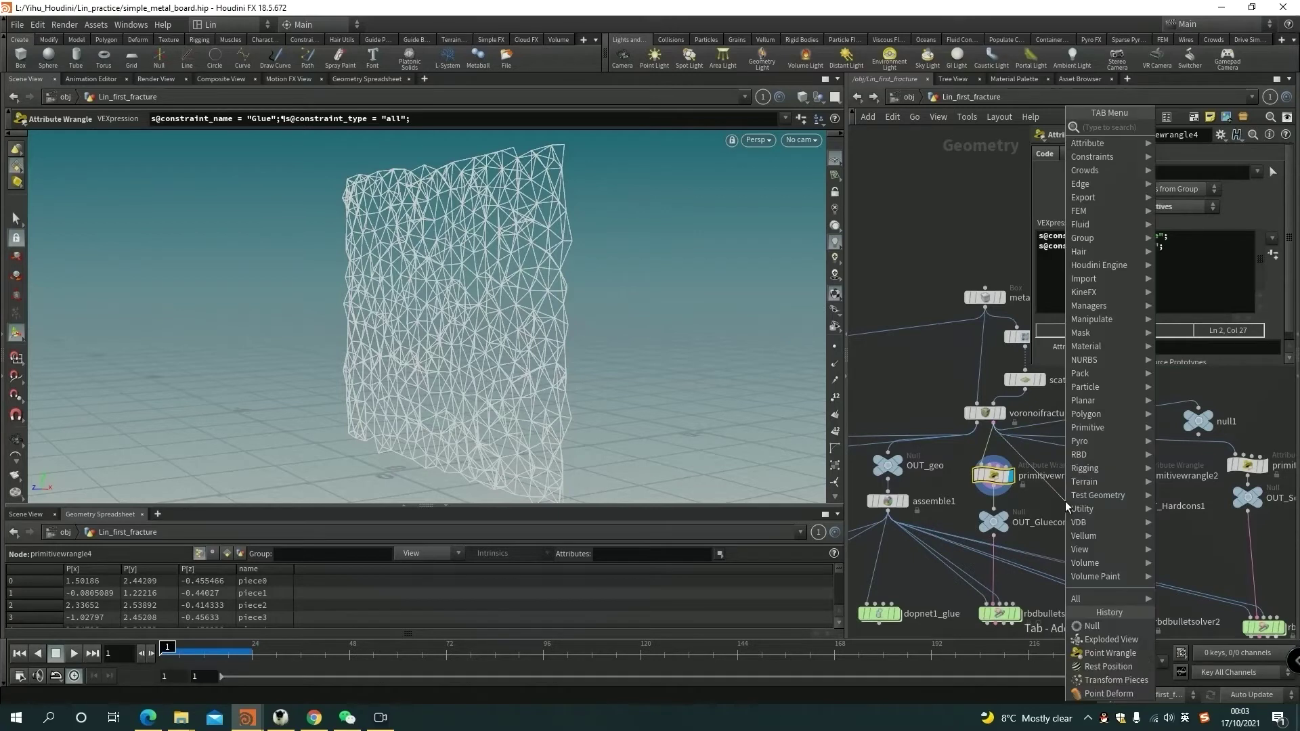
text(attric)
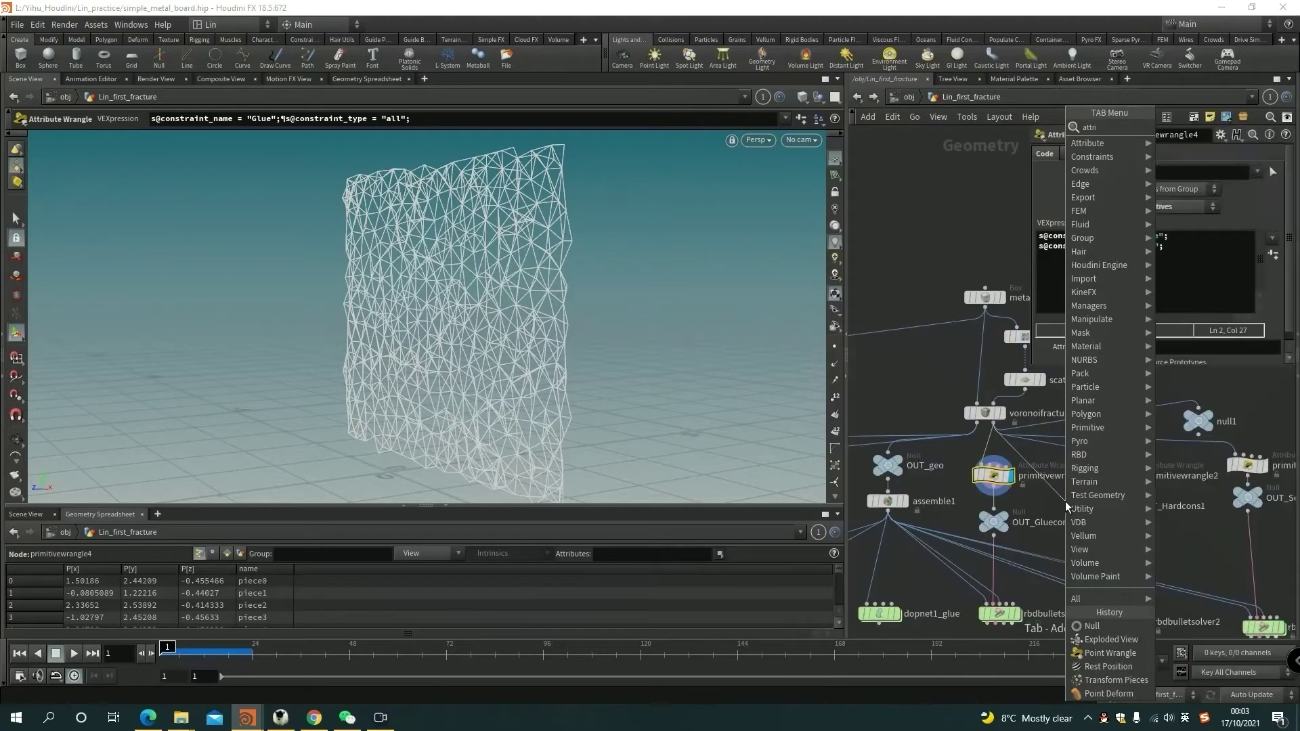
key(Down)
key(Down)
key(Down)
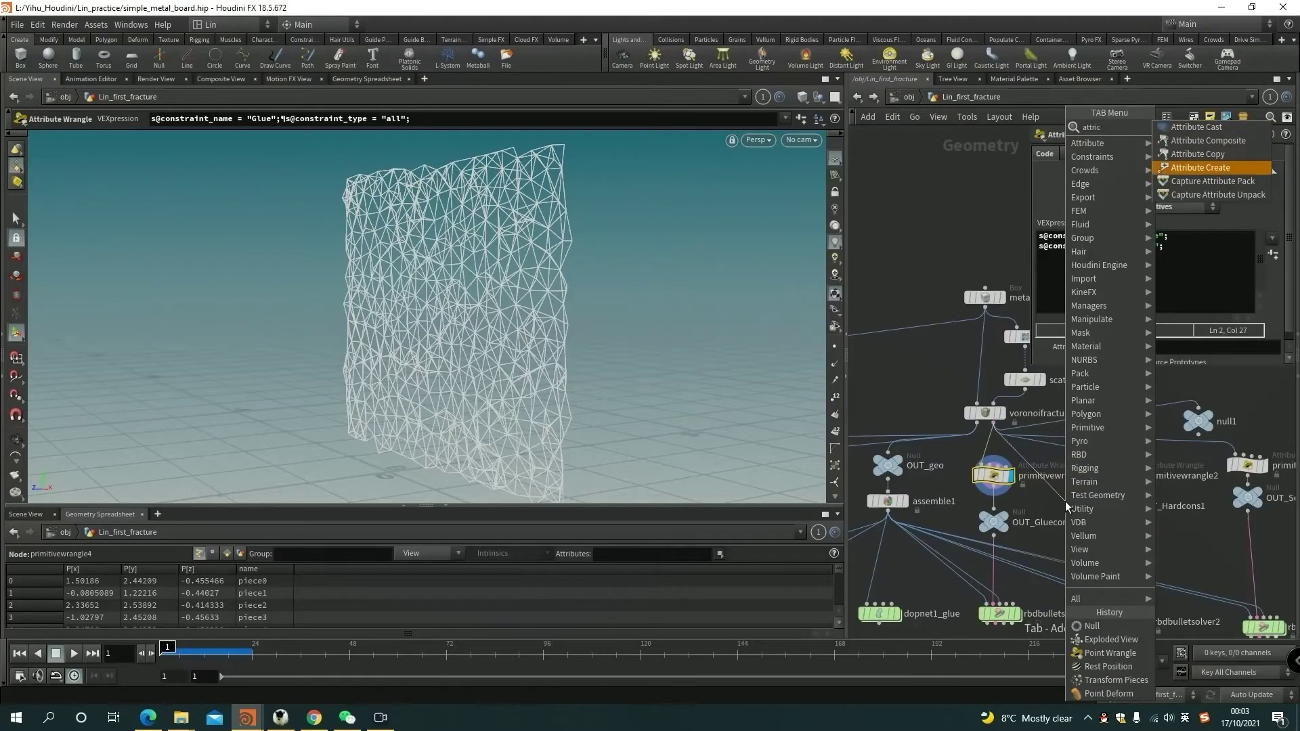
key(Return)
click(1066, 501)
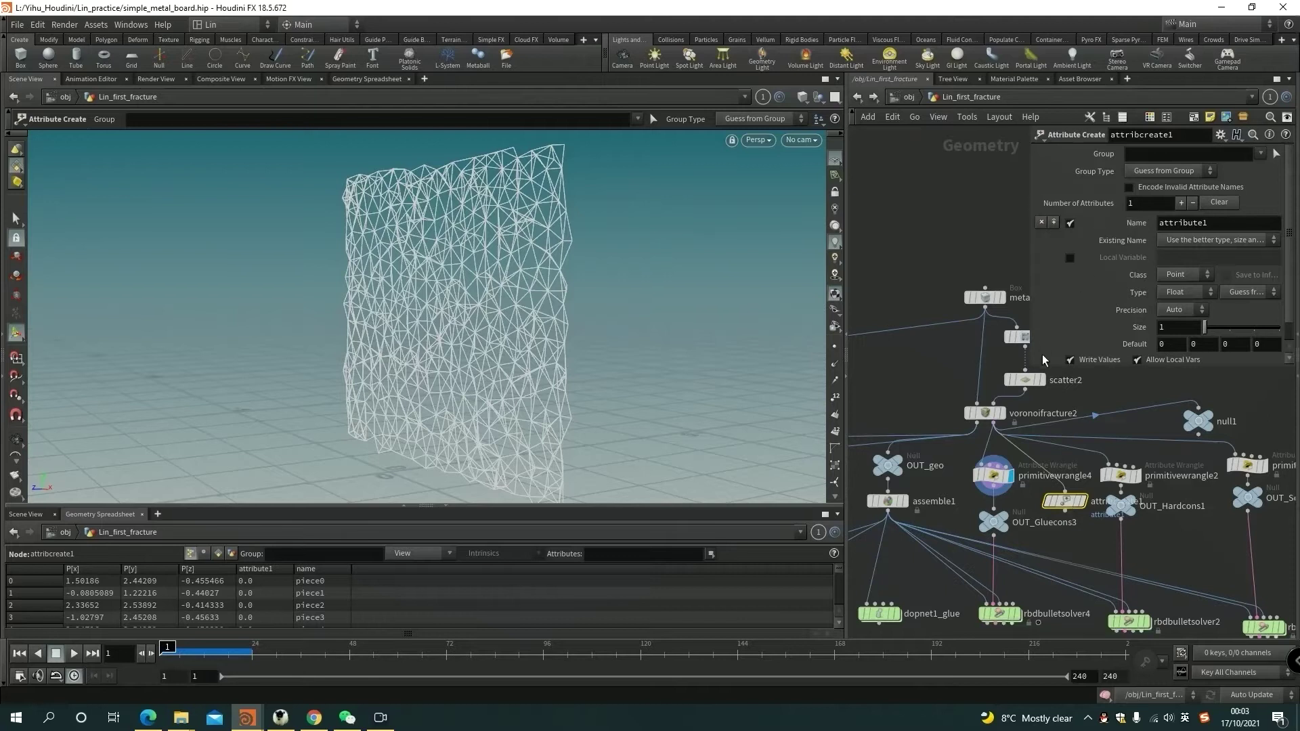
- Configure the Attribute Create node to write a primitive string attribute called name with the value Glue
drag(1029, 366, 890, 358)
double_click(1070, 223)
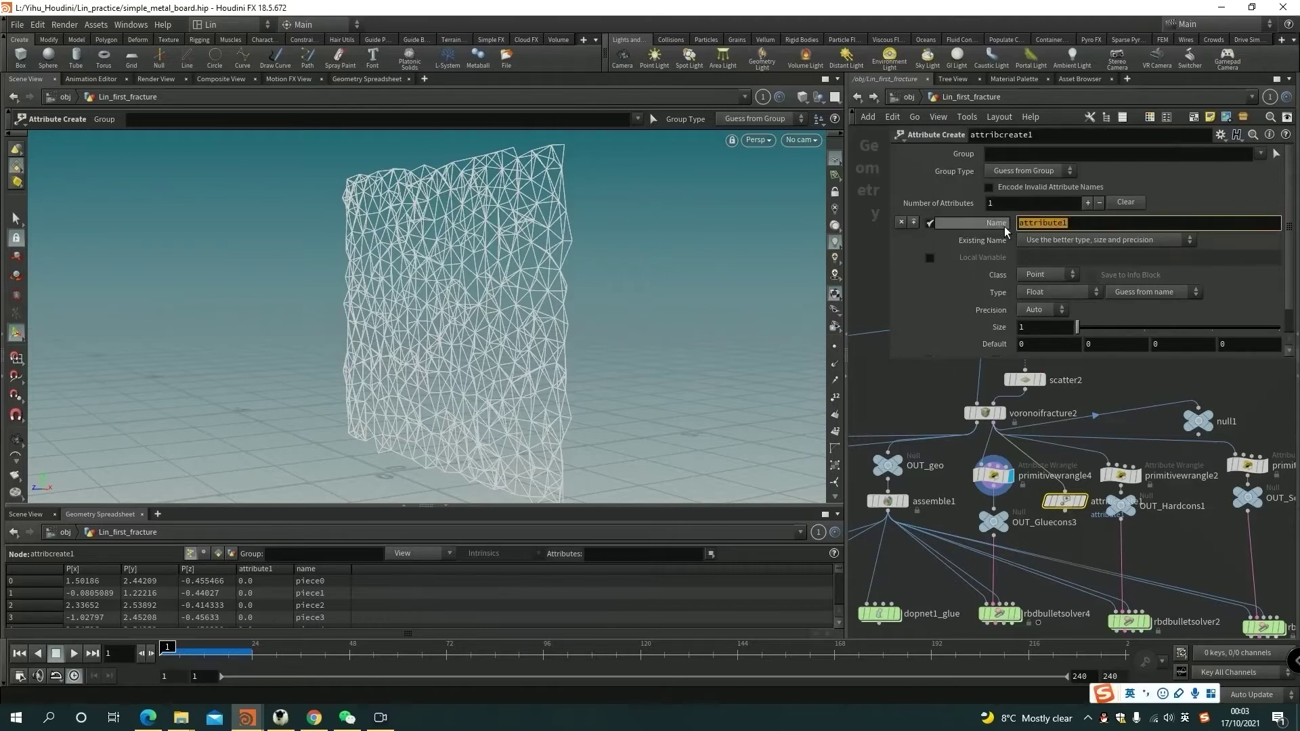
text(name)
key(Return)
scroll(1054, 281, down, 2)
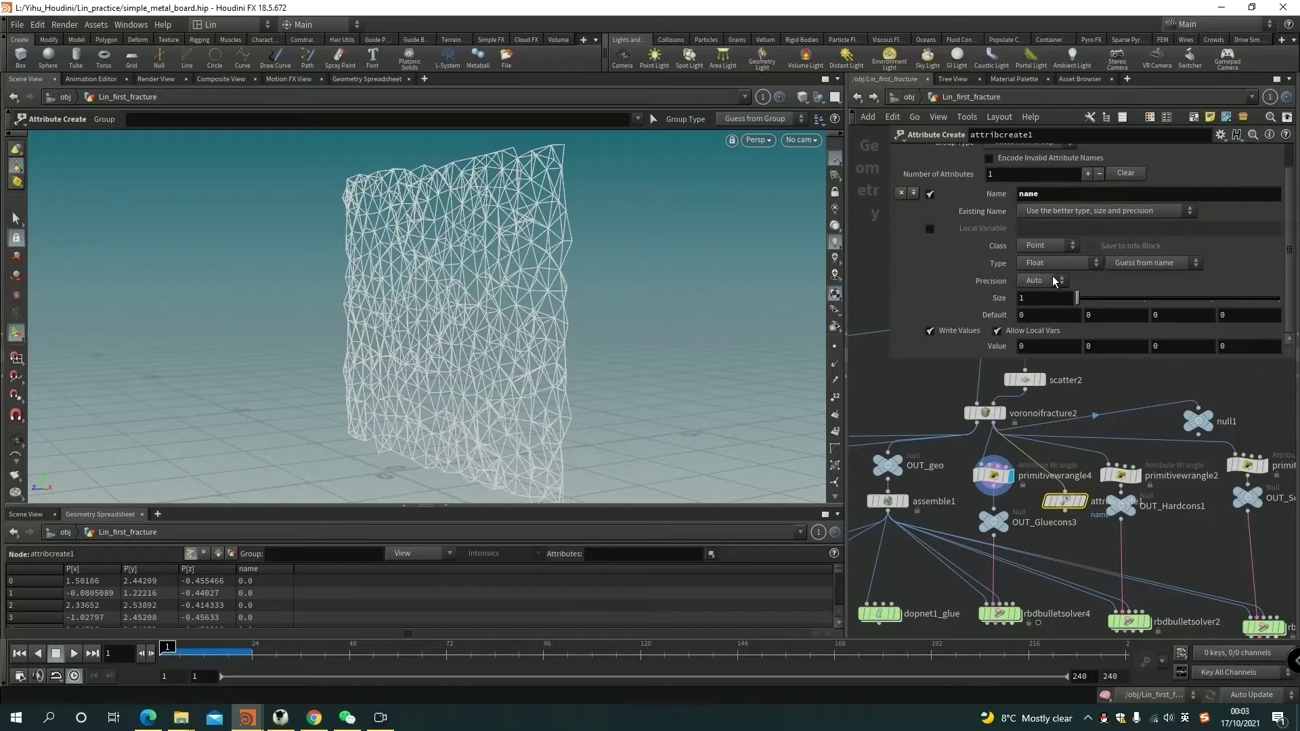
click(1050, 264)
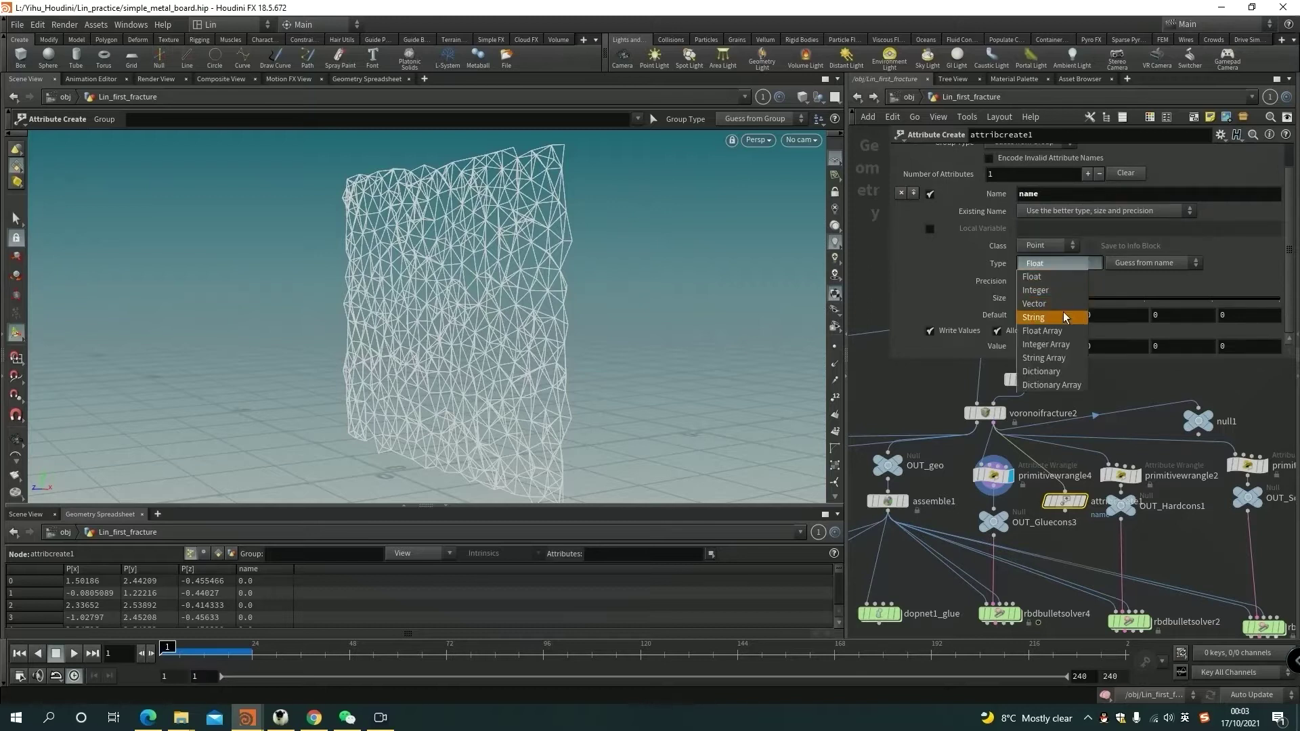
click(1062, 362)
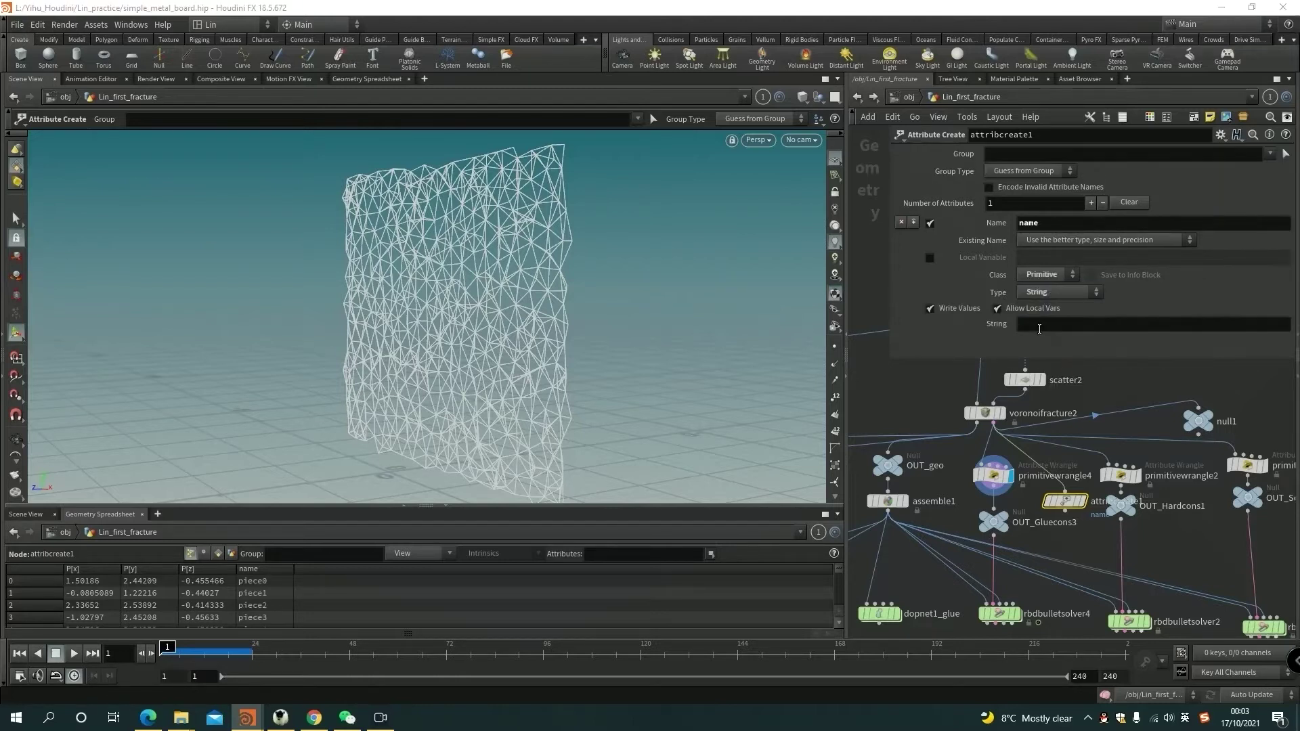
click(1040, 325)
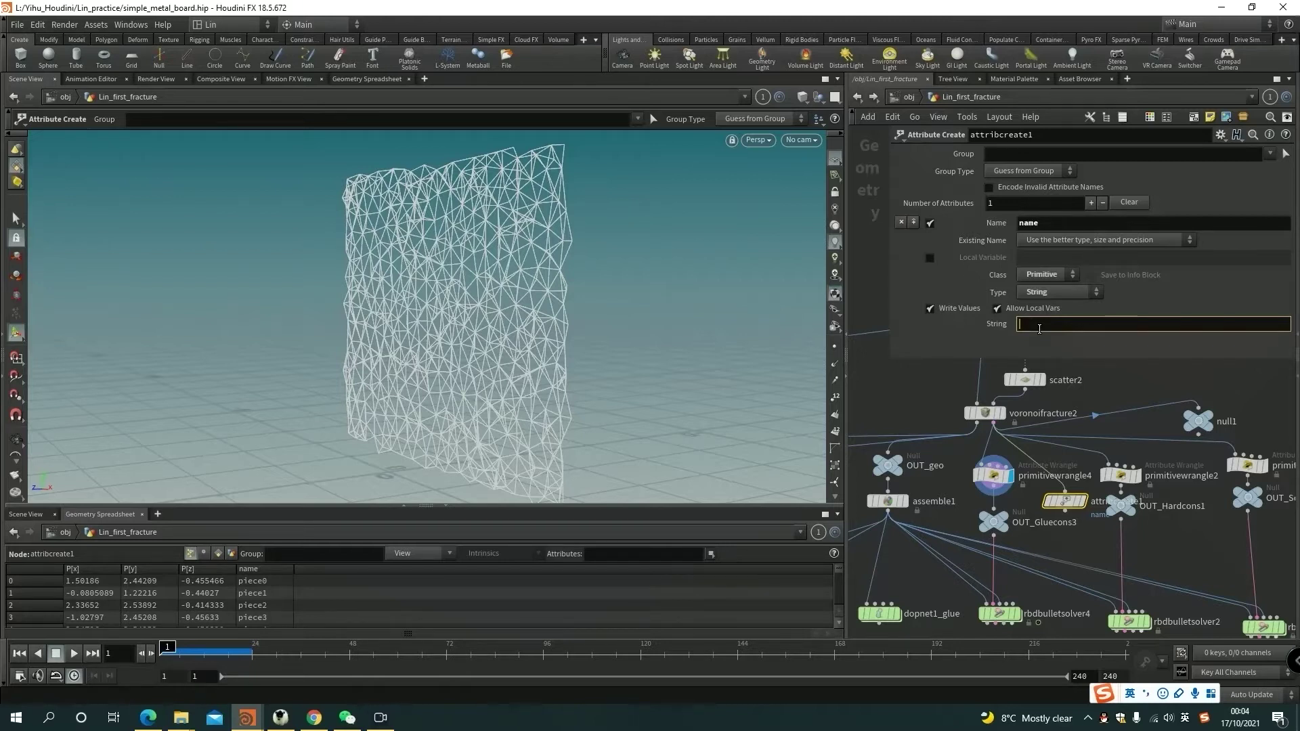
text(Glue)
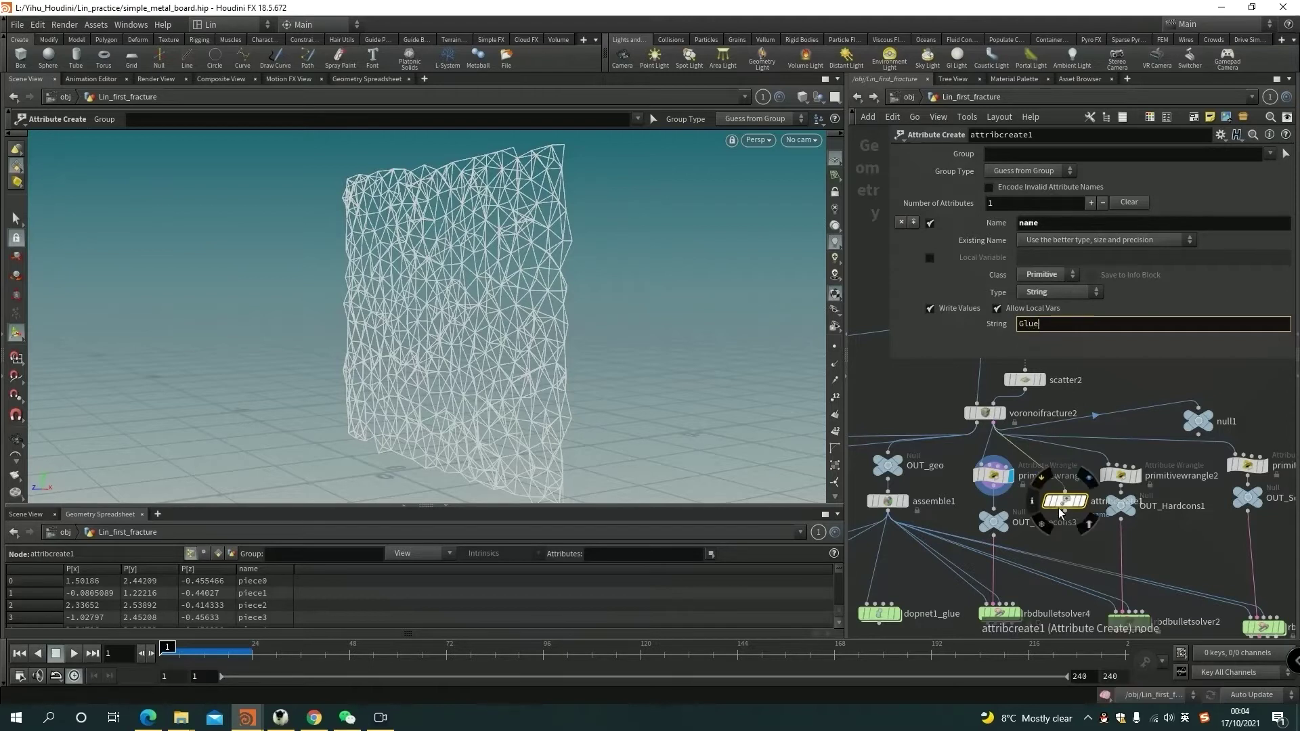
drag(1064, 503, 1067, 494)
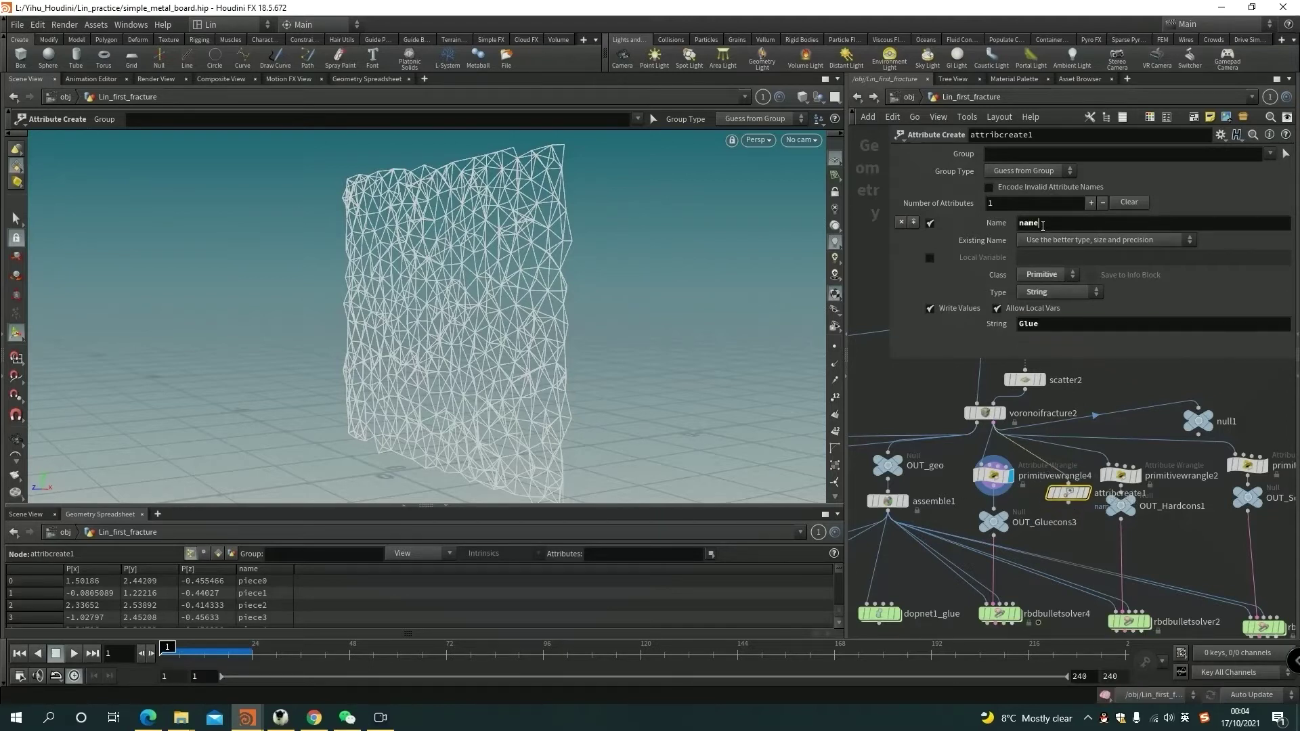
- Select primitivewrangle4 and inspect its primitive attributes in an enlarged Geometry Spreadsheet
click(997, 477)
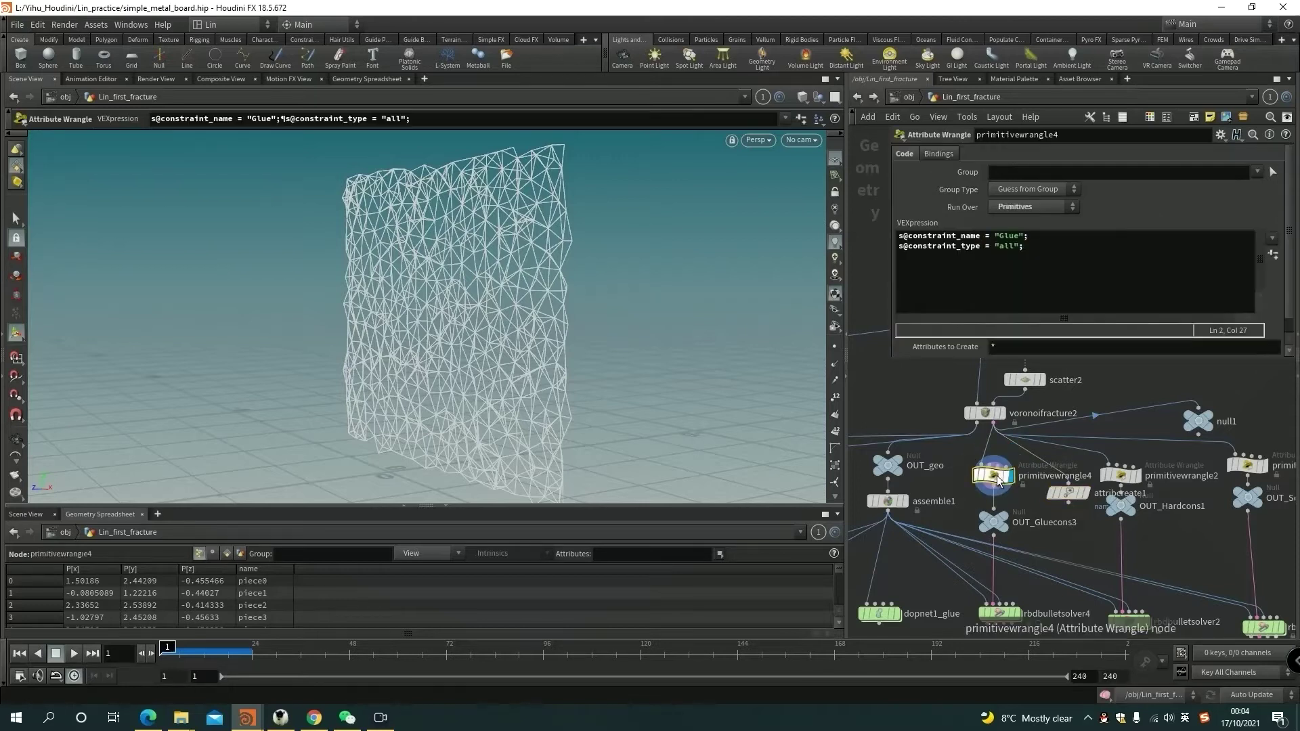
click(1068, 493)
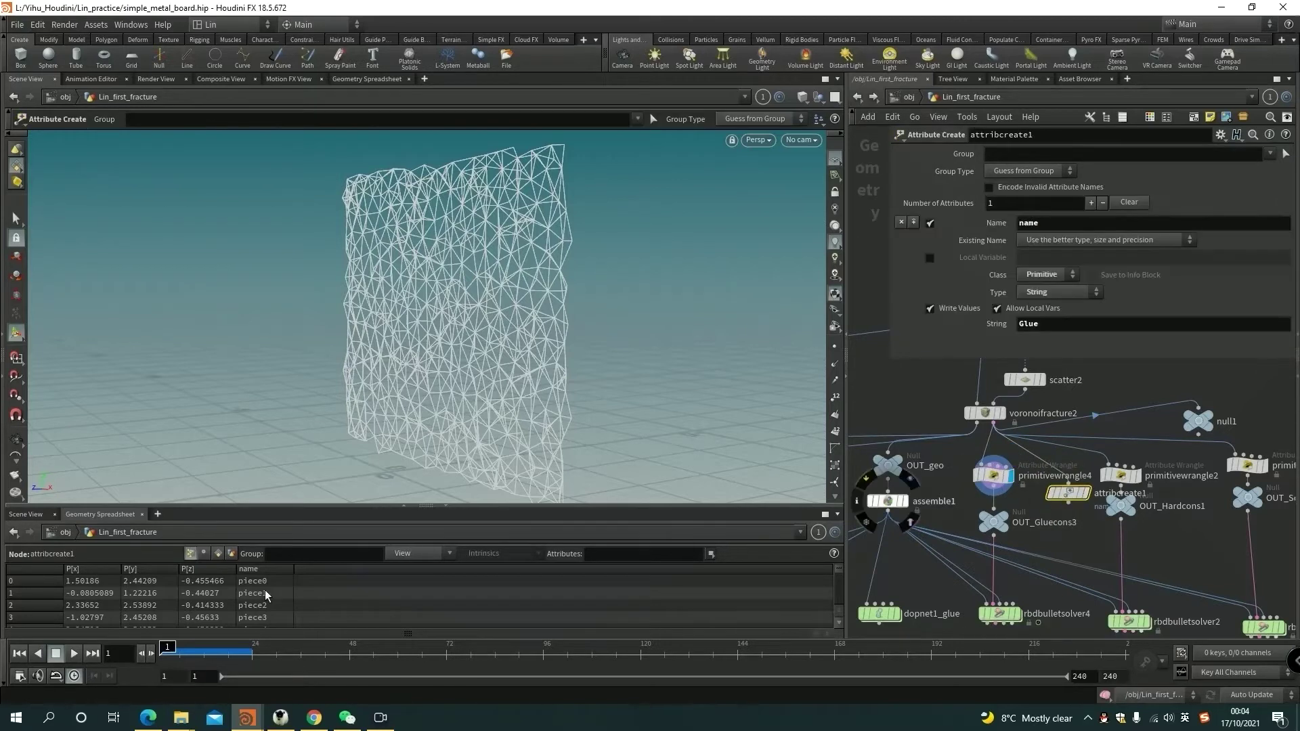
key(ctrl+z)
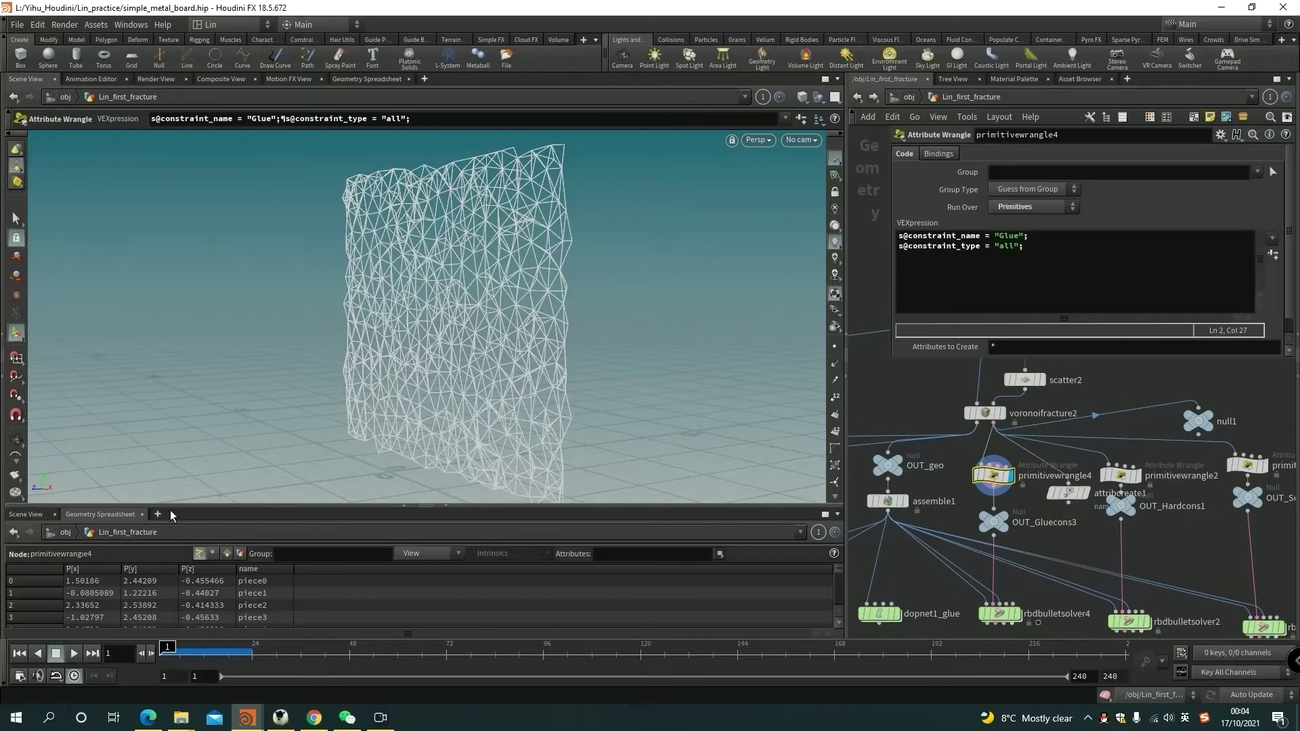
drag(177, 508, 179, 473)
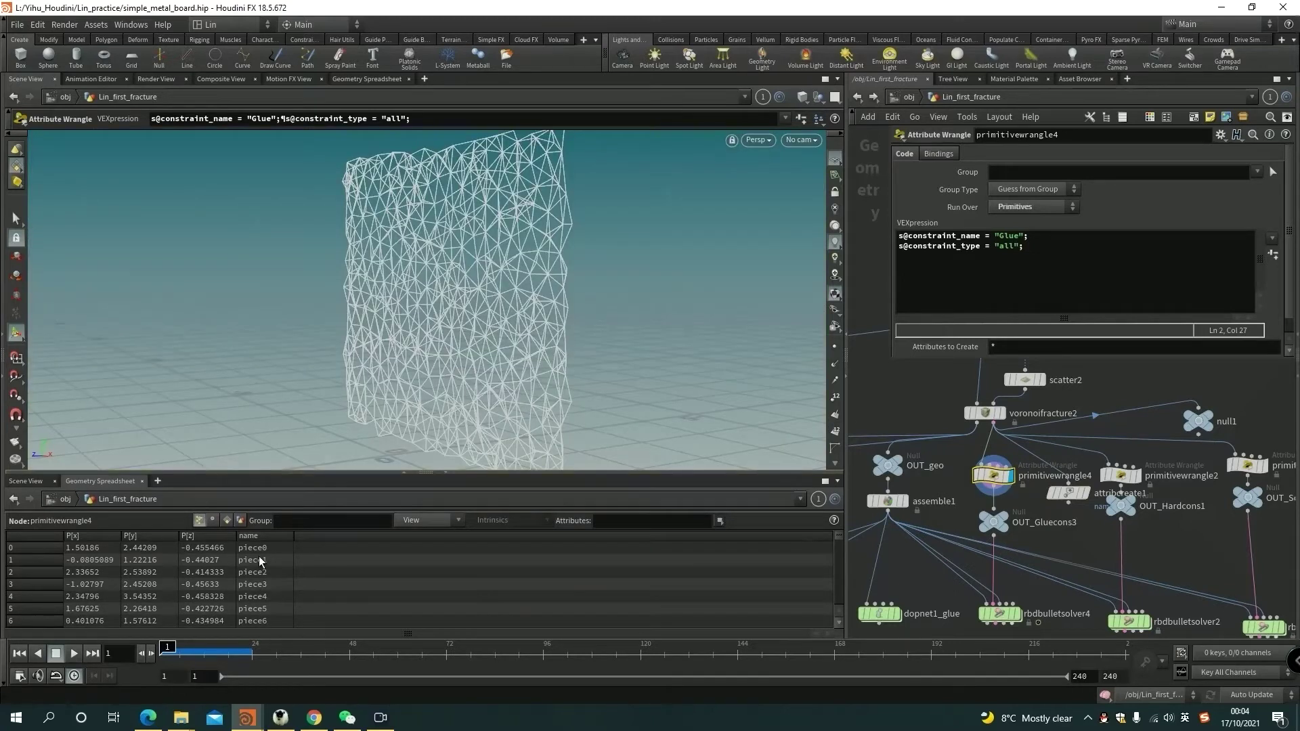
click(226, 521)
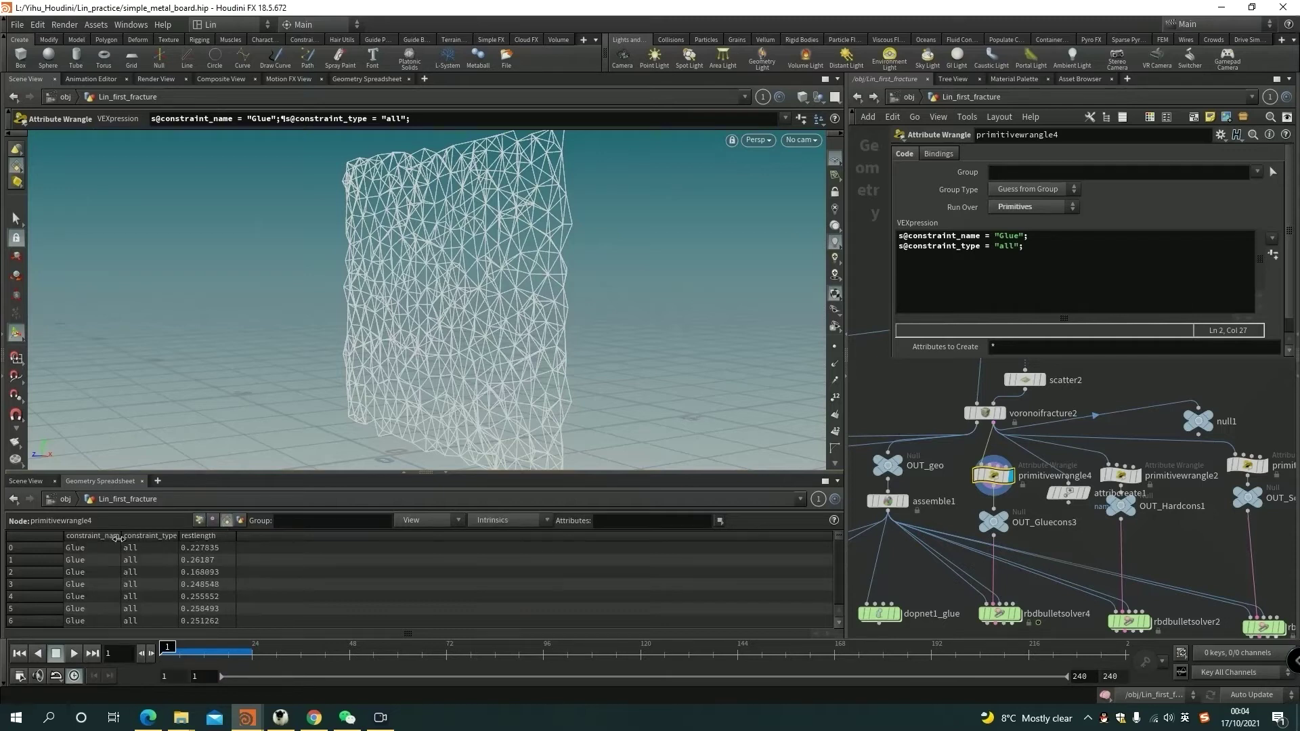
- Rename the Attribute Create node's attribute to constraint_name and widen its spreadsheet column to compare it with primitivewrangle4
click(1069, 493)
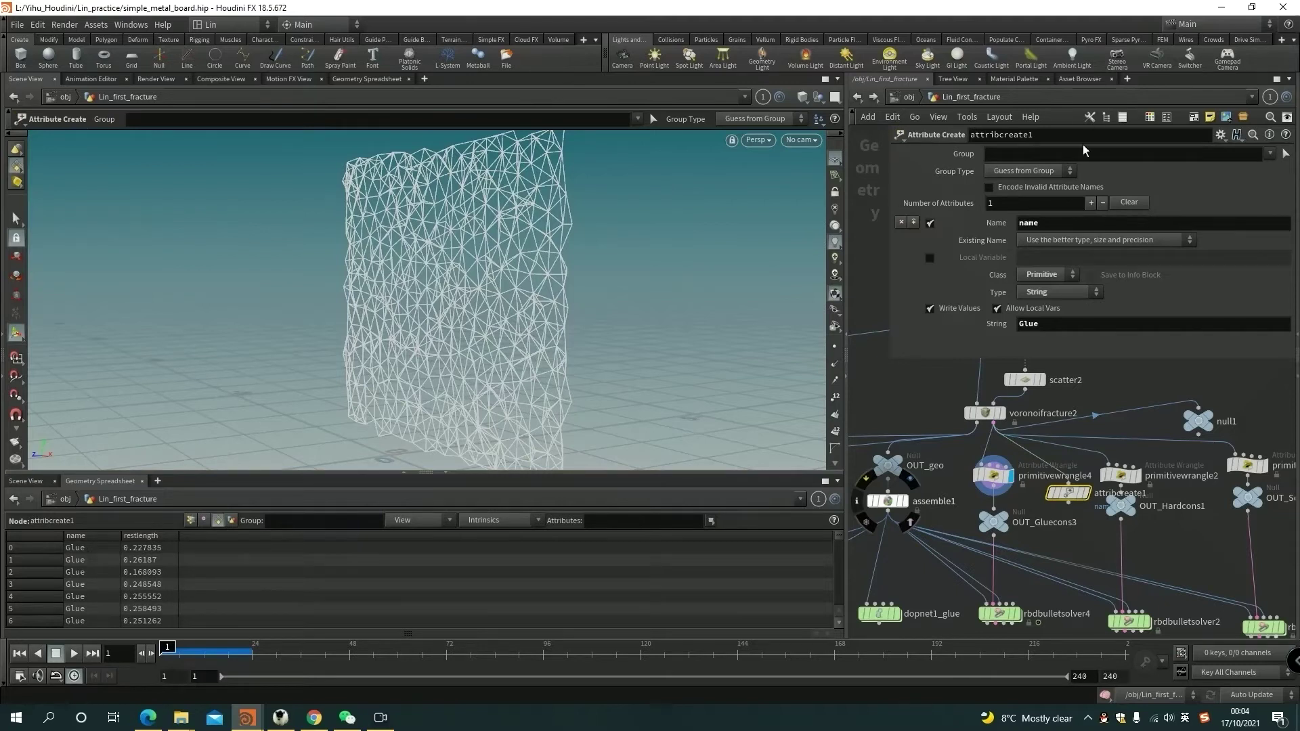
click(1018, 221)
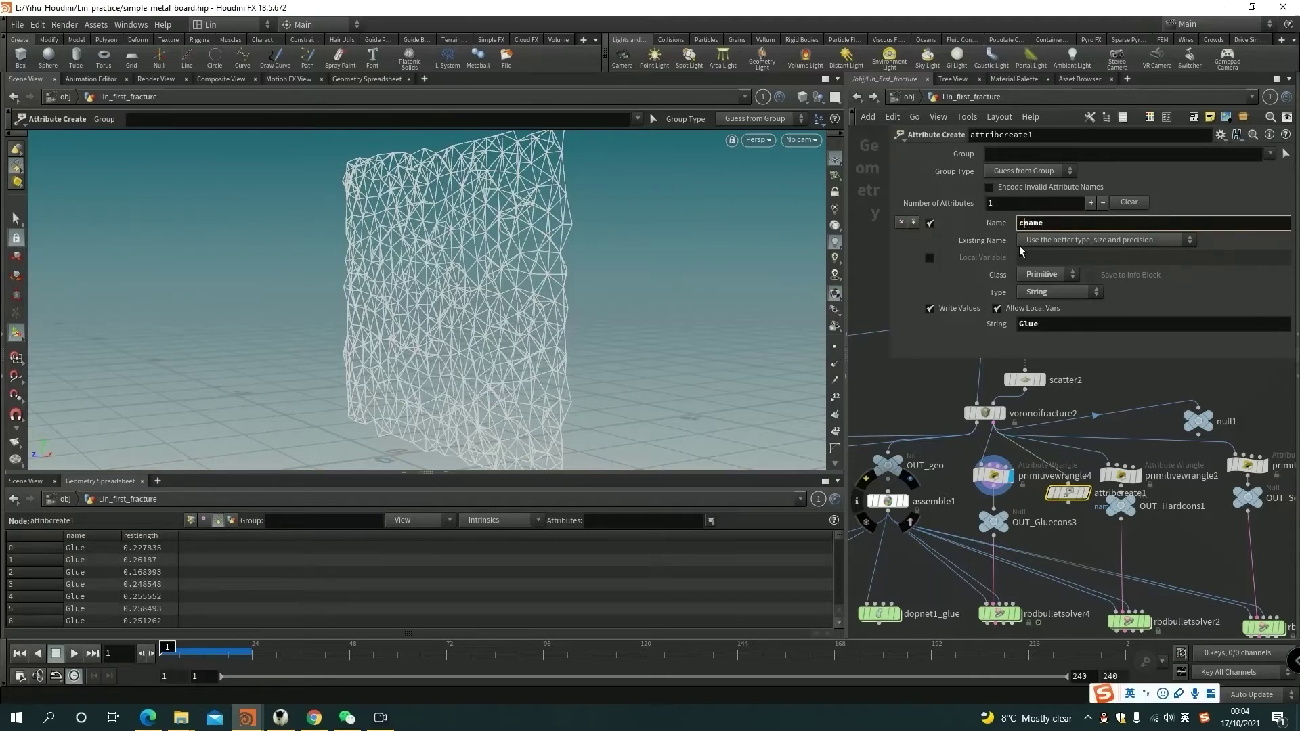
text(constraint_)
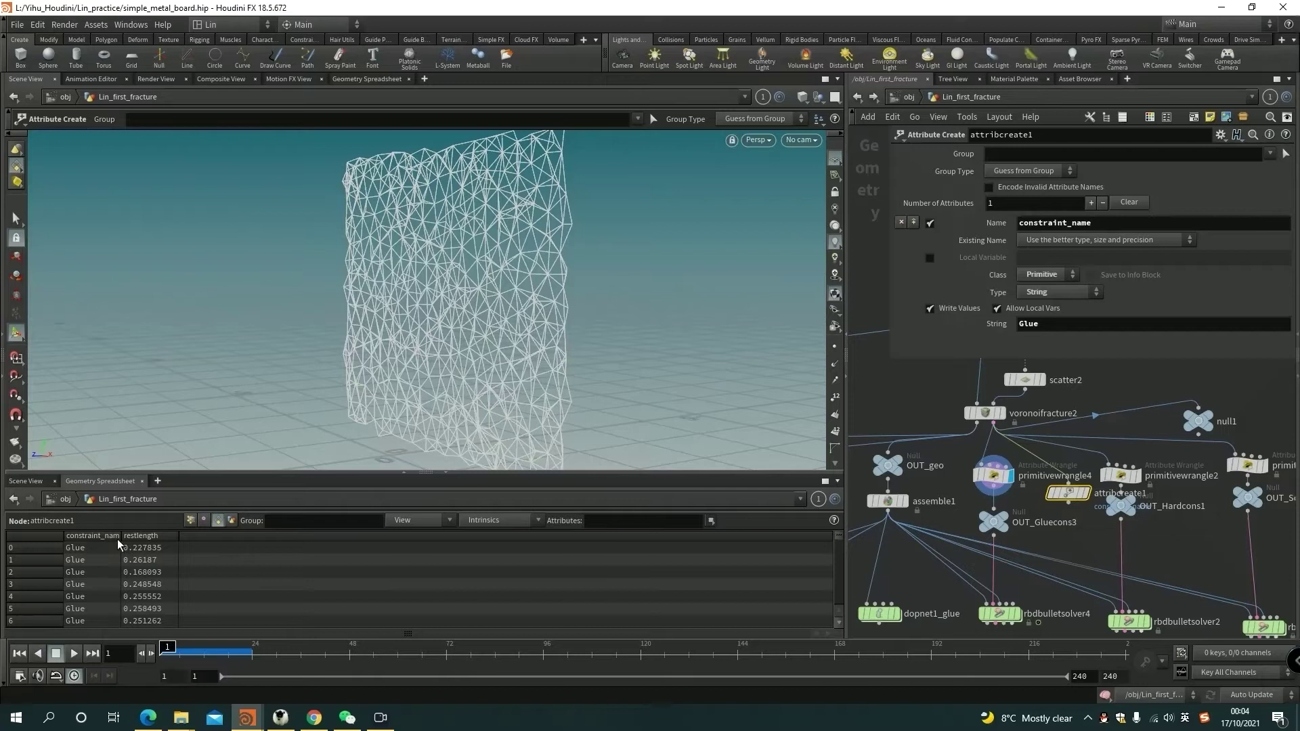
drag(121, 535, 162, 536)
click(993, 474)
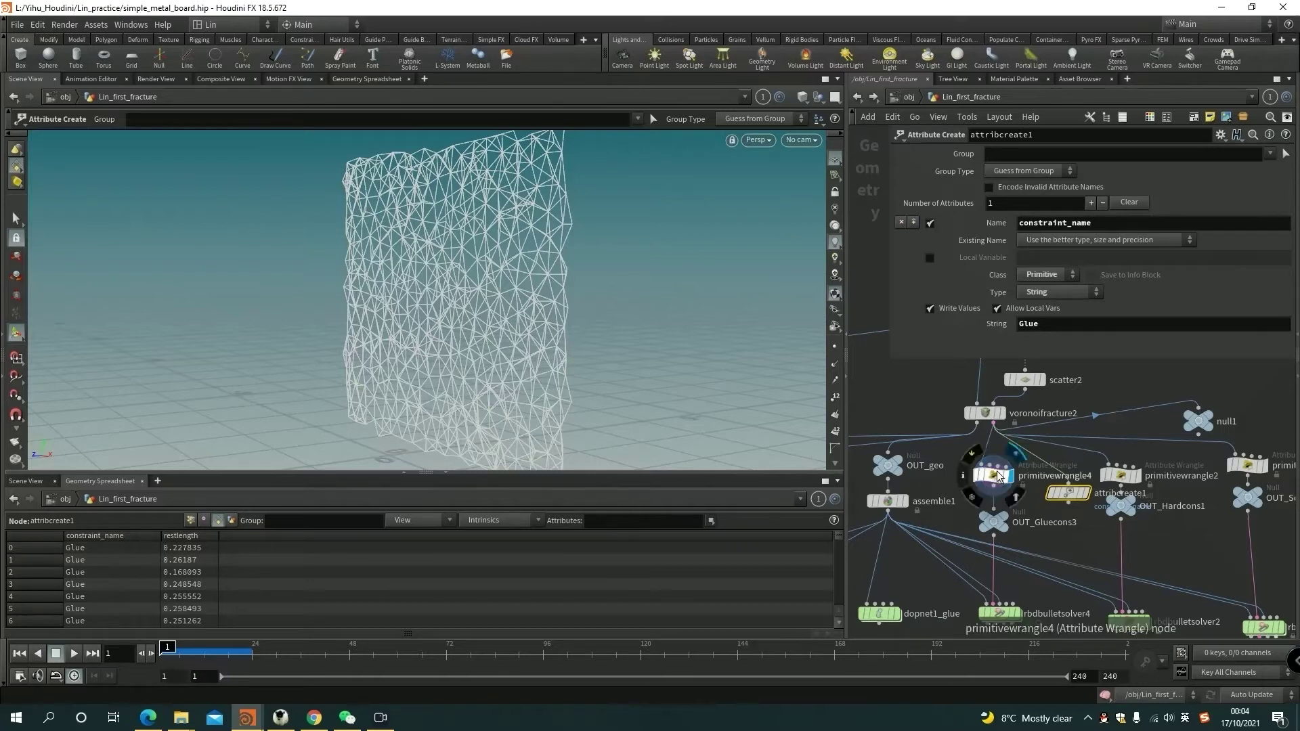
click(1068, 493)
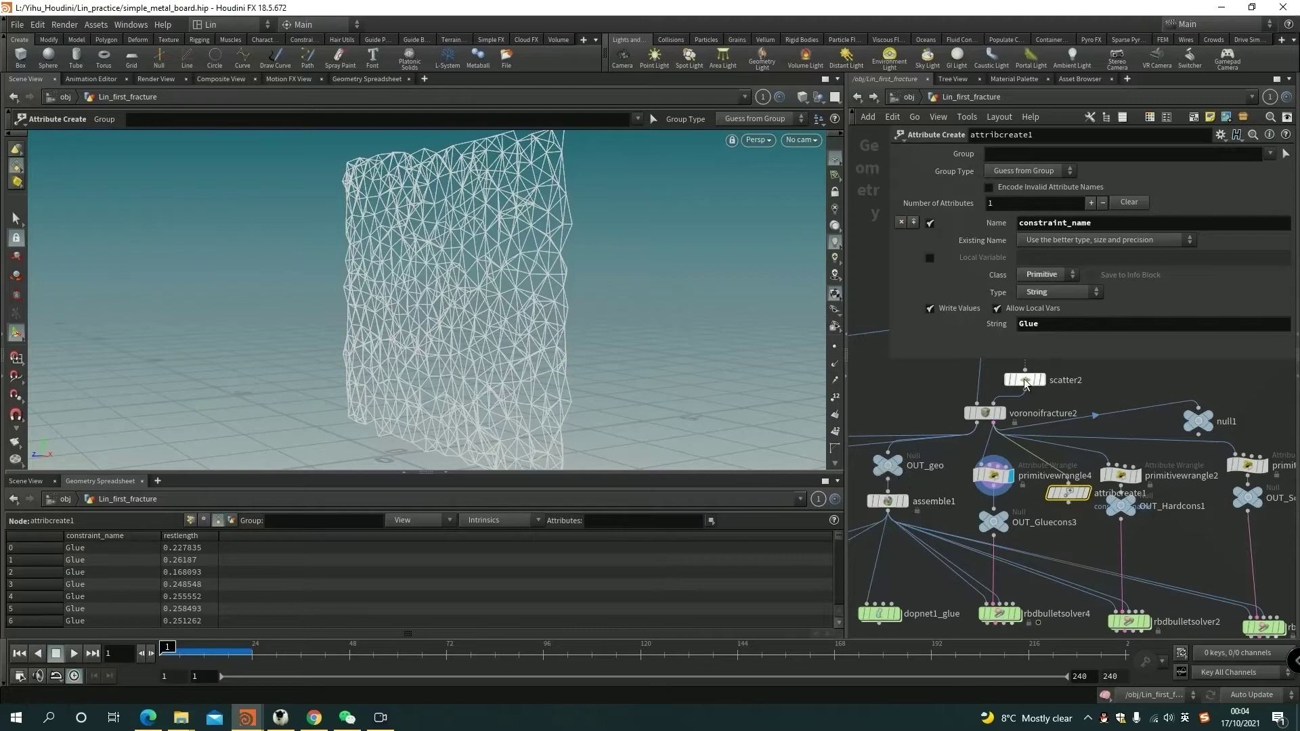
- Move the Attribute Create node between OUT_geo and primitivewrangle4, and display the OUT_Gluecons3 null
drag(1066, 499, 942, 452)
middle_drag(1065, 525, 1093, 487)
scroll(1071, 514, down, 1)
scroll(1070, 514, down, 1)
scroll(1072, 531, up, 1)
scroll(1094, 486, up, 2)
scroll(1092, 486, down, 3)
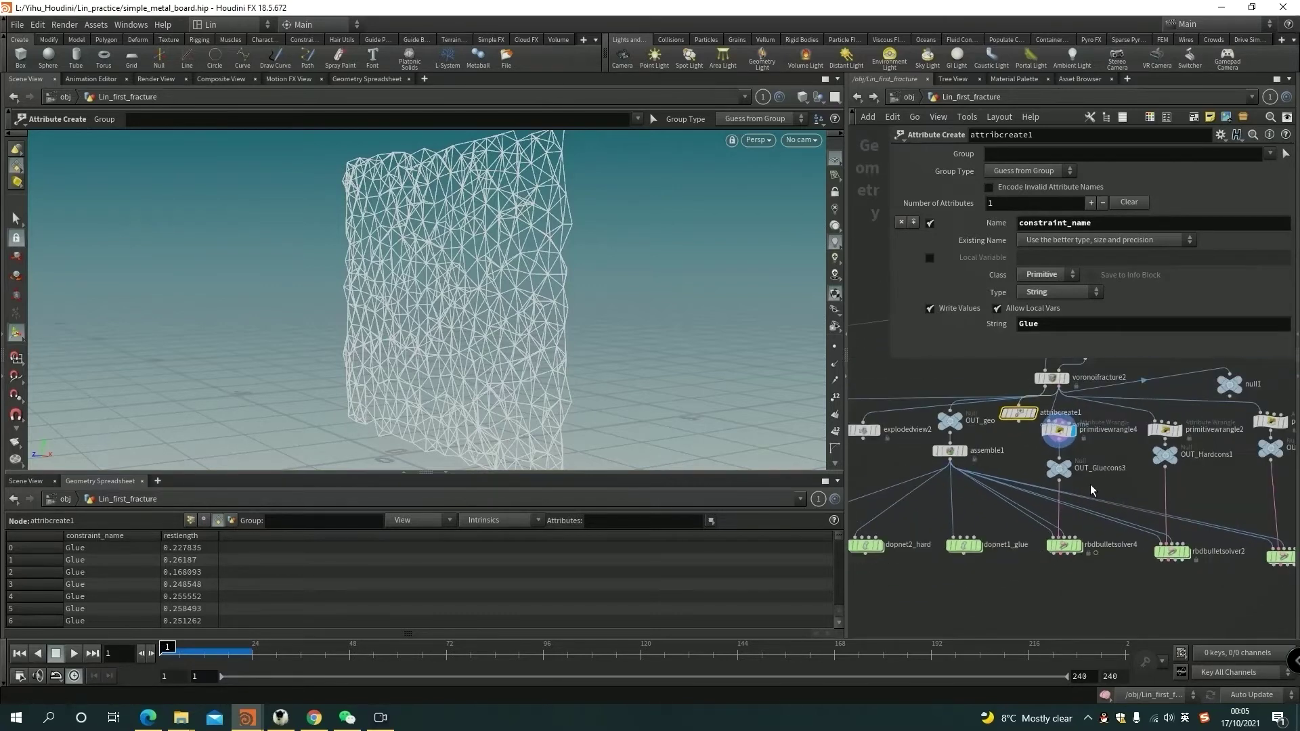
click(1035, 523)
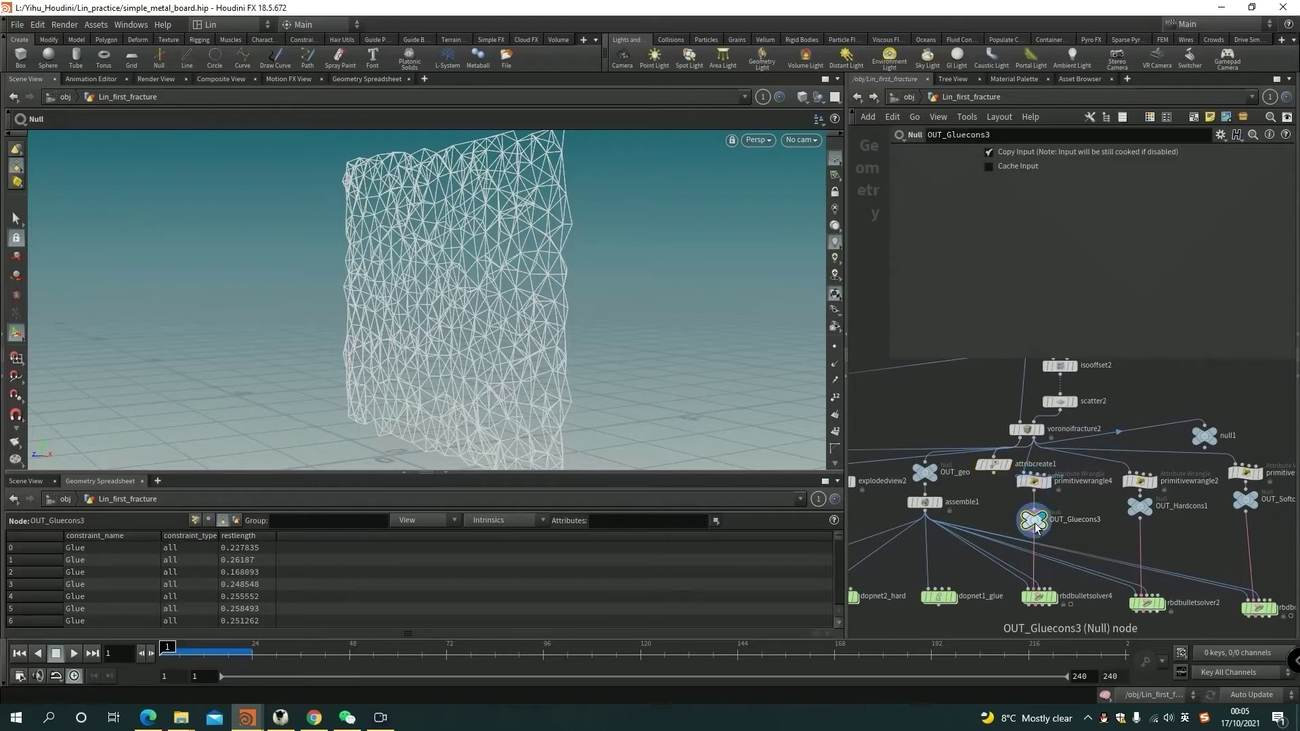
- Select rbdbulletsolver4 and examine its geometry input and the nodes feeding it
scroll(1042, 583, up, 2)
click(1032, 597)
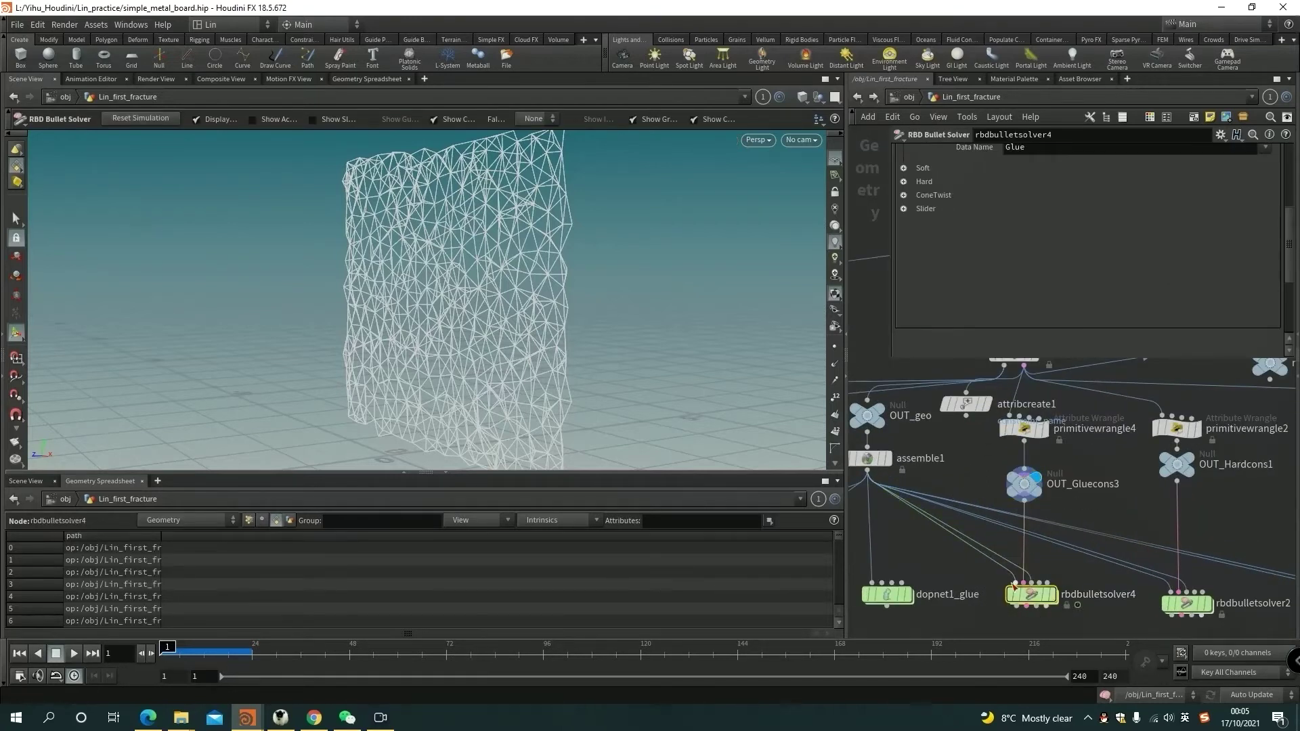
middle_drag(1098, 509, 1083, 477)
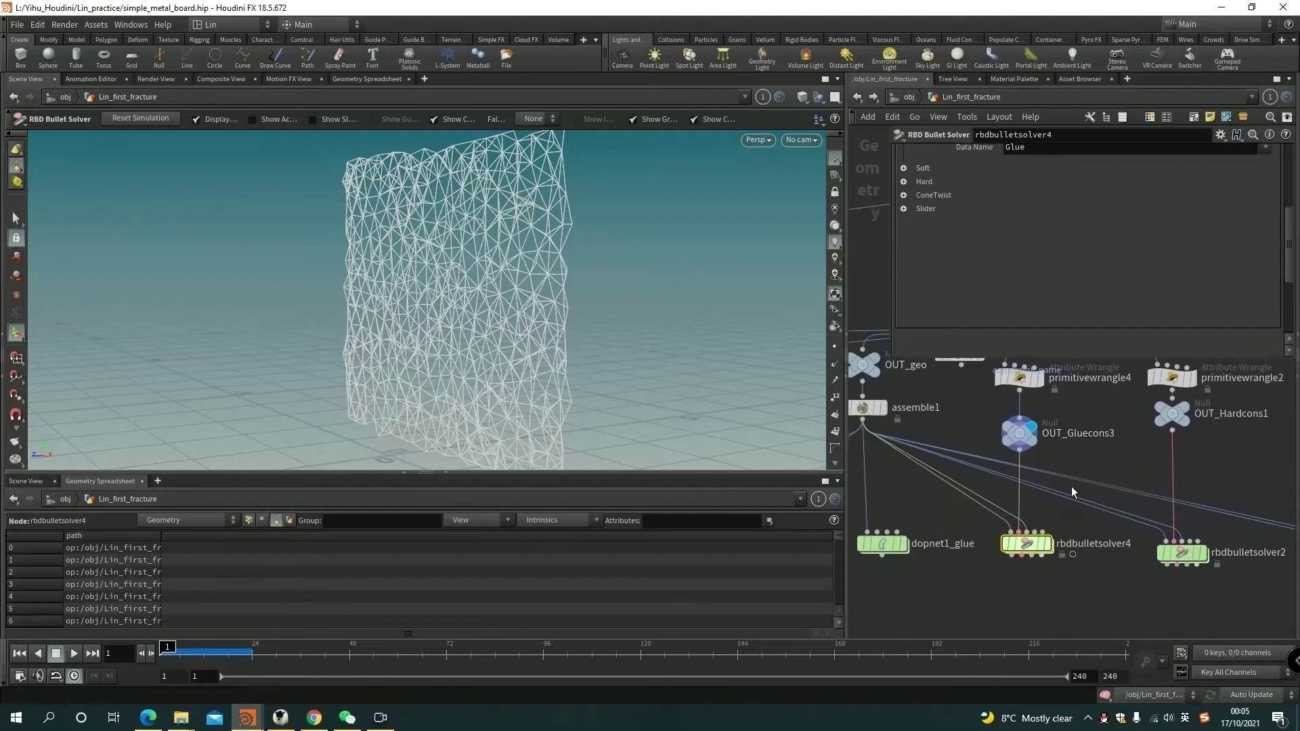
scroll(1016, 552, up, 3)
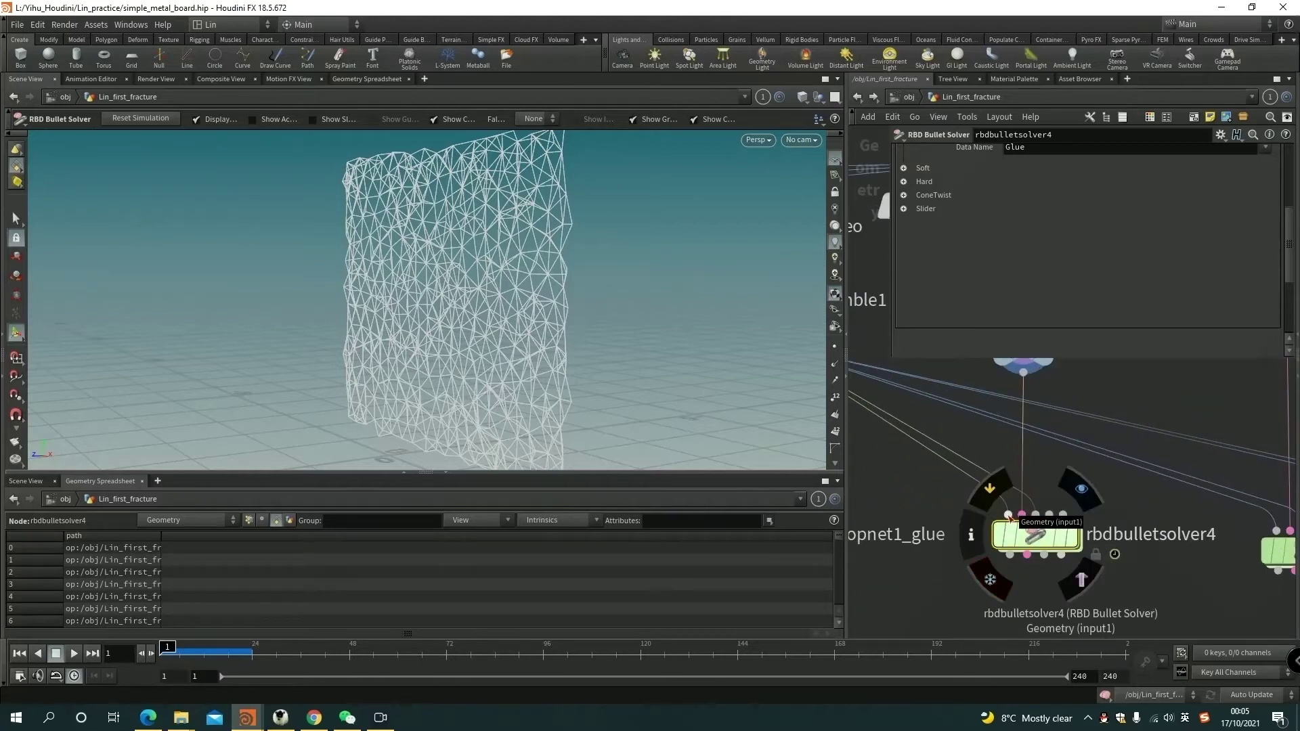
scroll(1009, 516, down, 5)
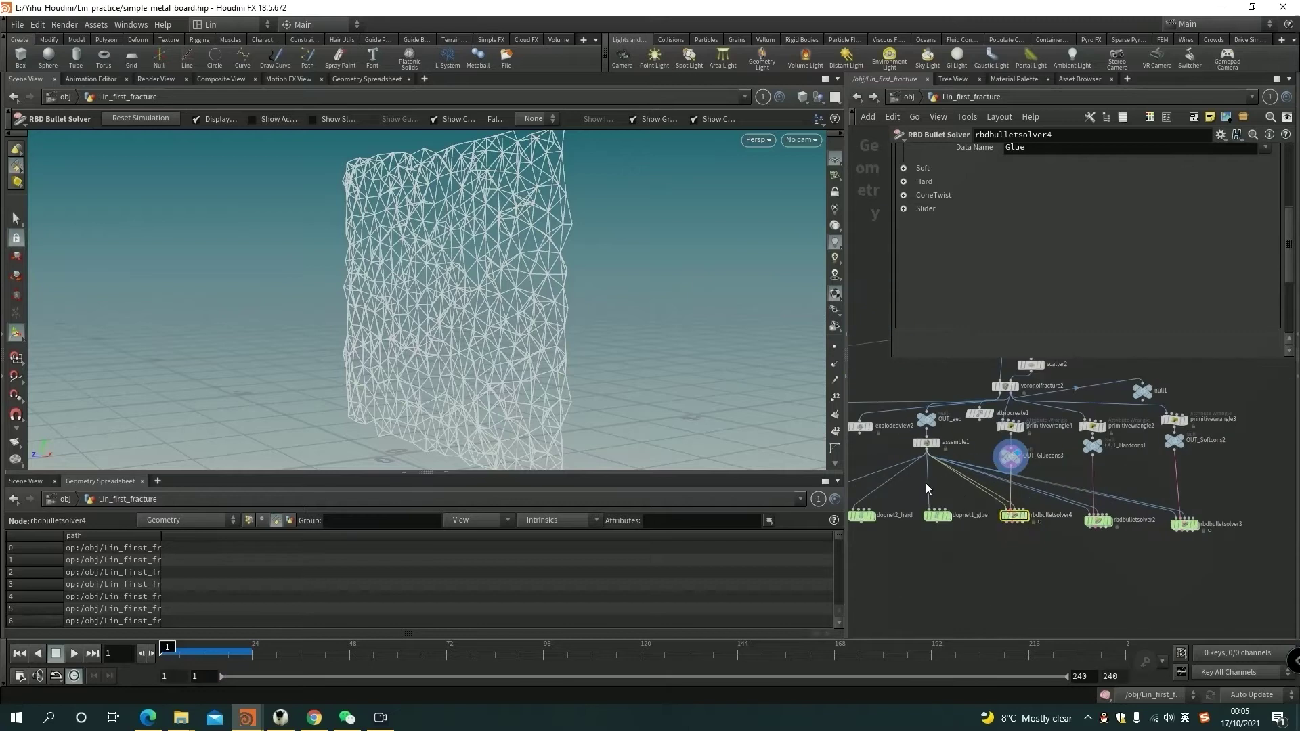
- Display voronoifracture2 and shift the node slightly within the network
scroll(948, 481, up, 2)
middle_drag(969, 481, 1014, 620)
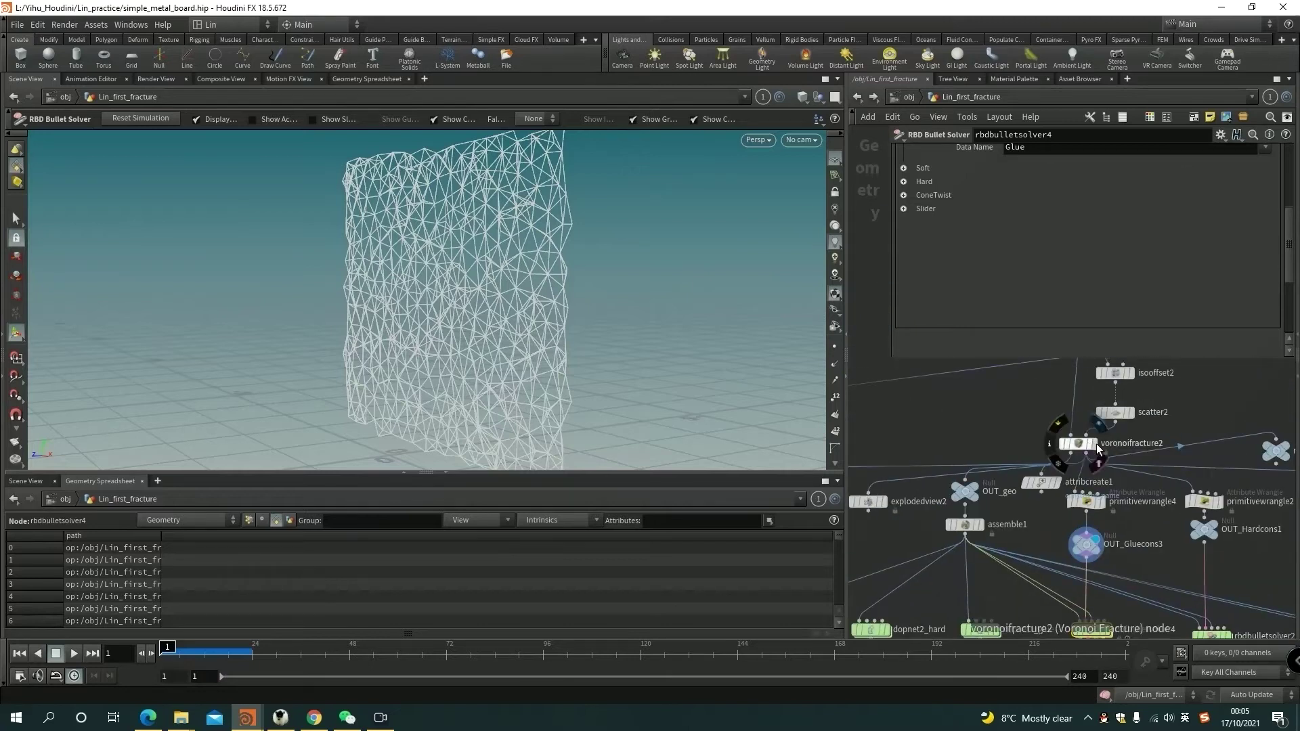
click(1084, 444)
mouse_move(1081, 447)
mouse_down()
mouse_move(1077, 431)
mouse_move(1064, 437)
mouse_up()
mouse_move(1061, 440)
scroll(1060, 441, up, 2)
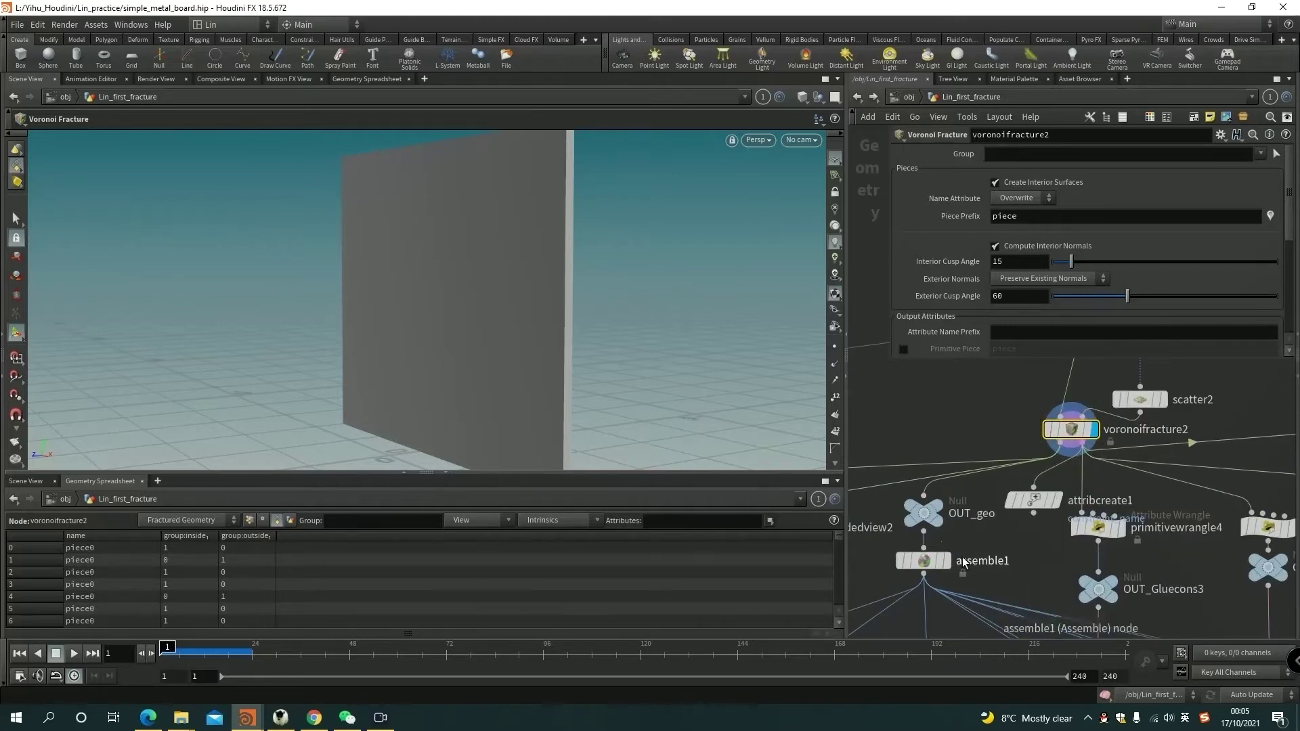
- Select assemble1 and examine its Create Packed Geometry option
middle_drag(964, 564, 981, 440)
middle_drag(1038, 498, 1026, 546)
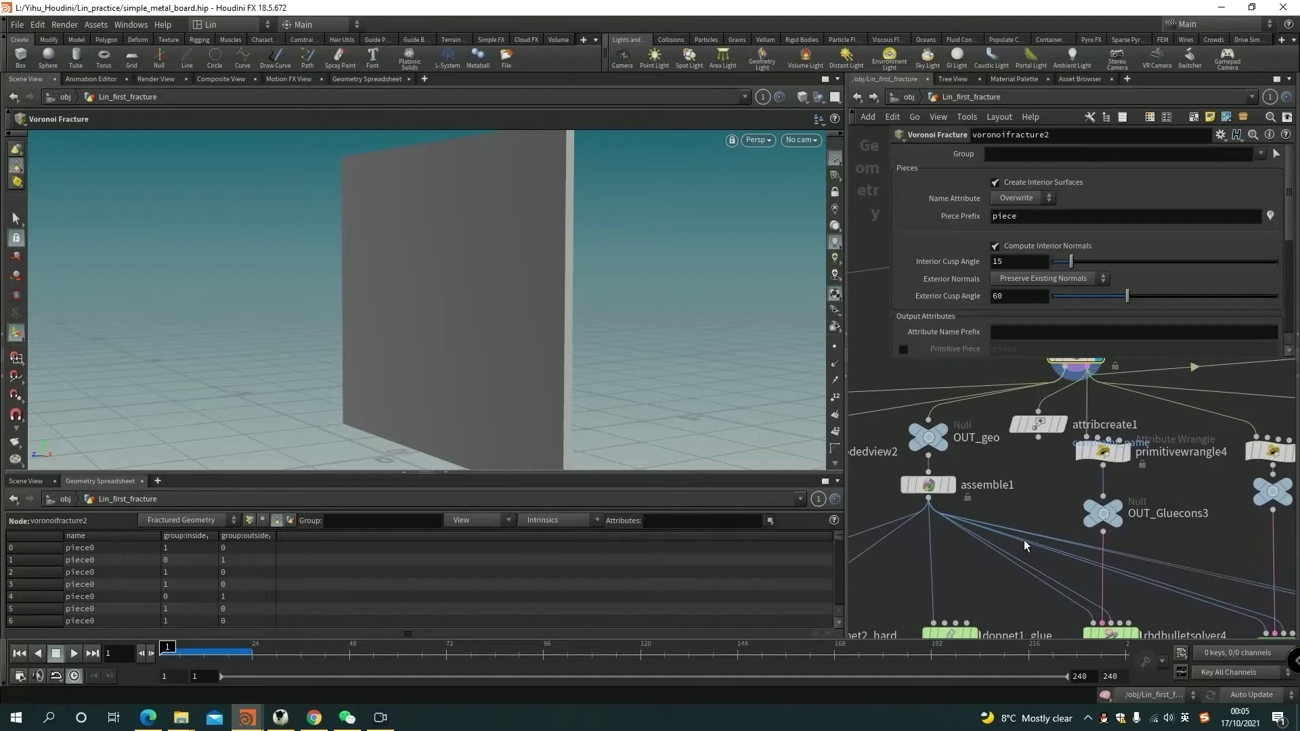
middle_drag(1070, 619, 1052, 578)
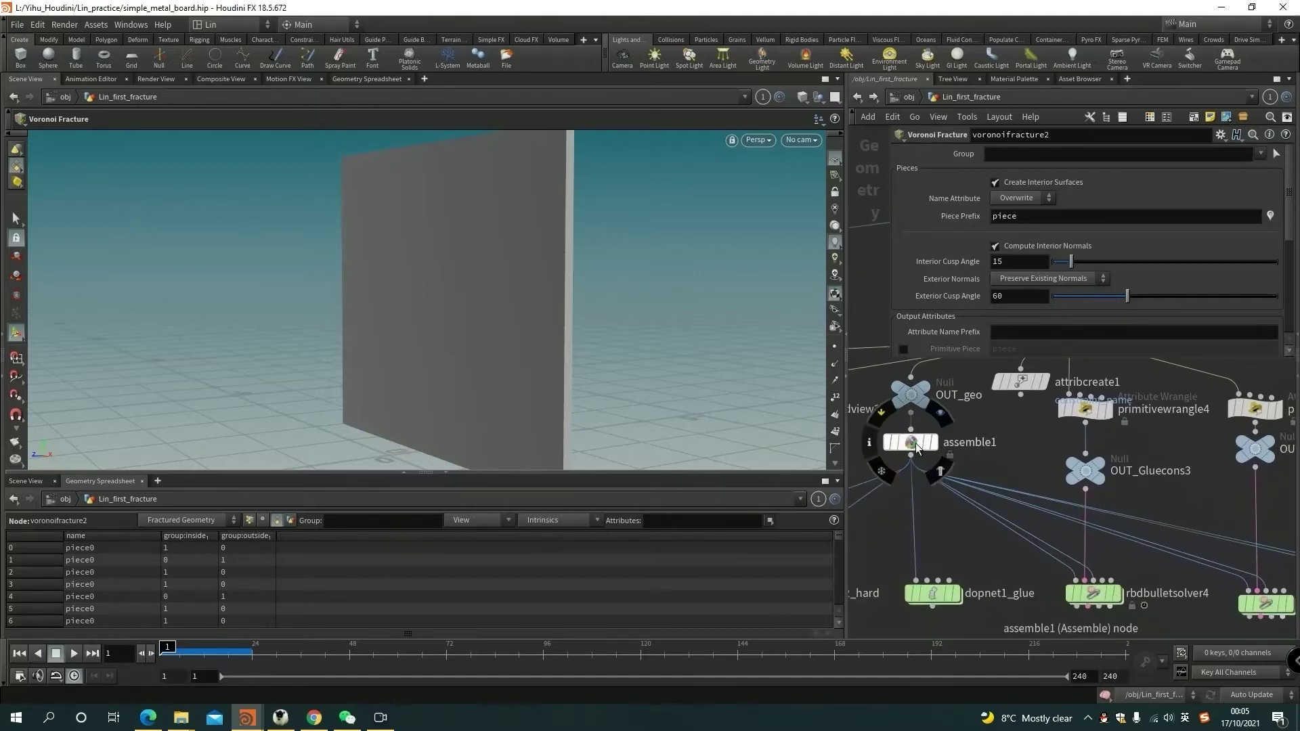
click(915, 446)
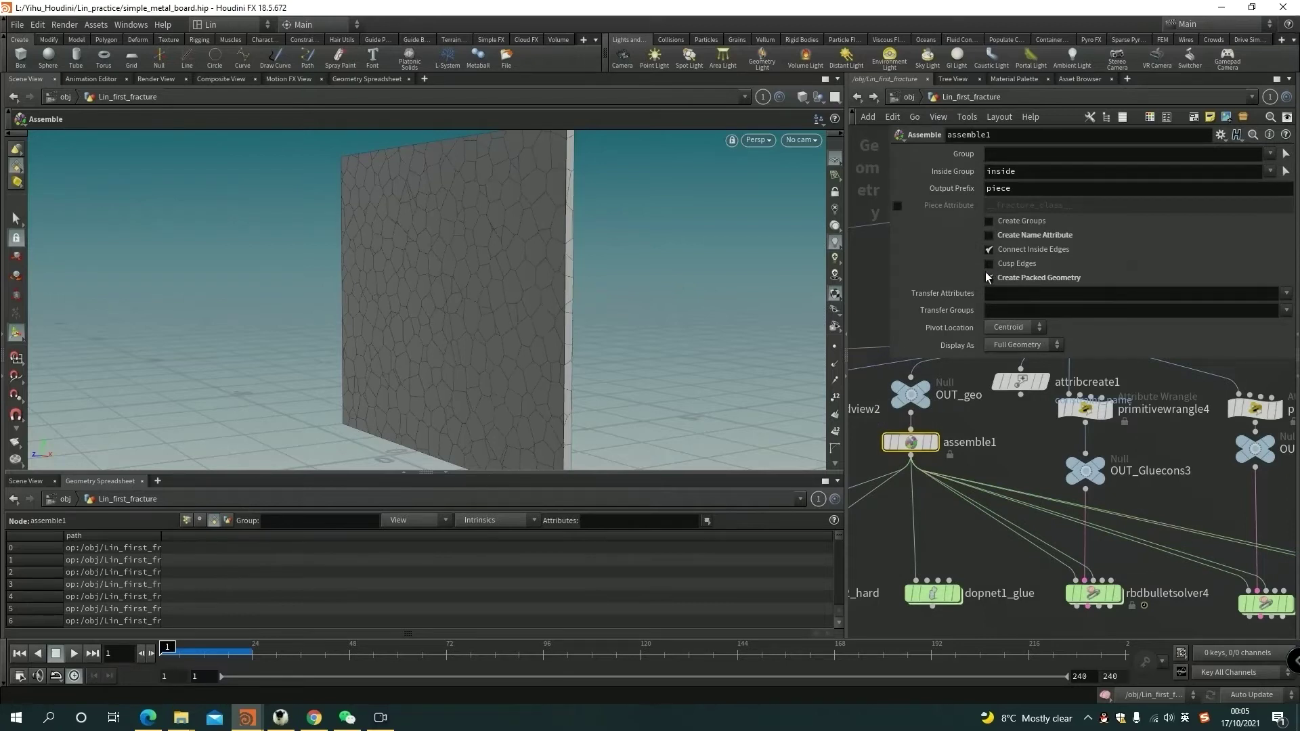
mouse_move(1054, 286)
- Select rbdbulletsolver4 and examine its constraint geometry input coming from OUT_Gluecons3
scroll(1010, 460, down, 2)
middle_drag(1011, 453, 997, 425)
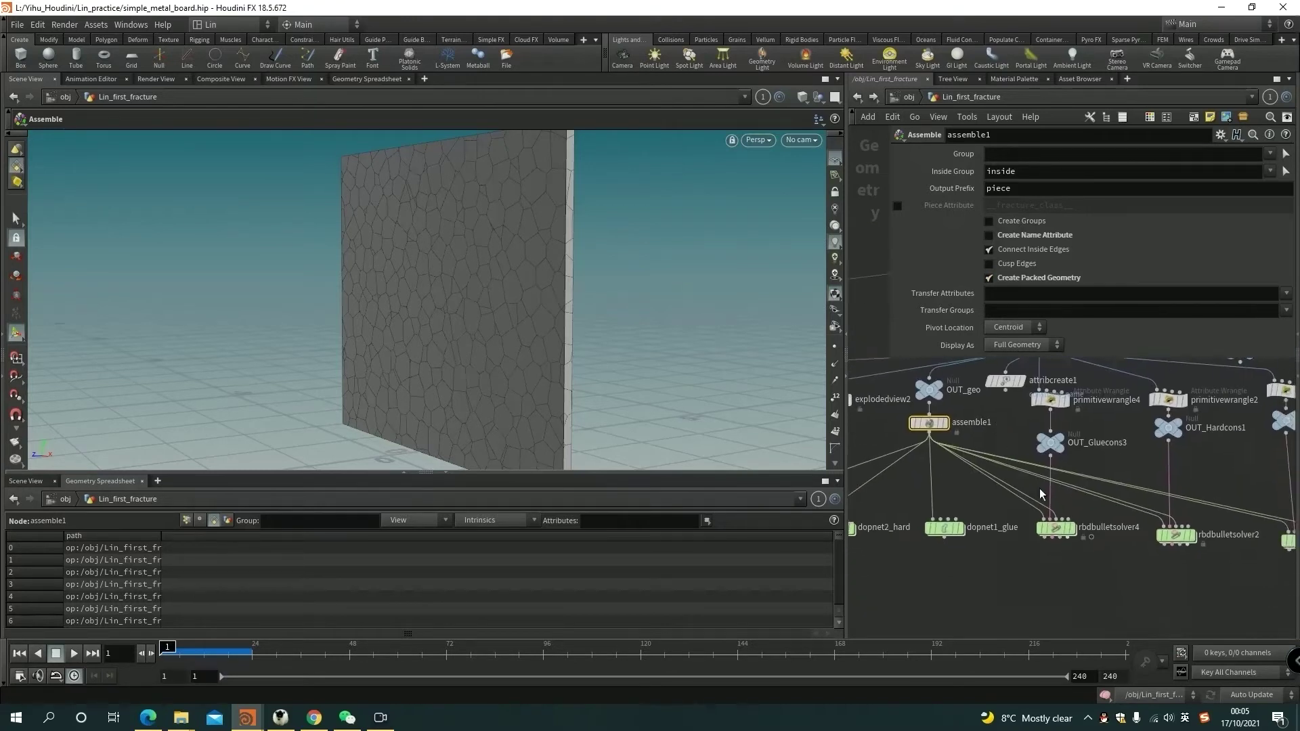
scroll(1039, 487, up, 3)
click(1068, 551)
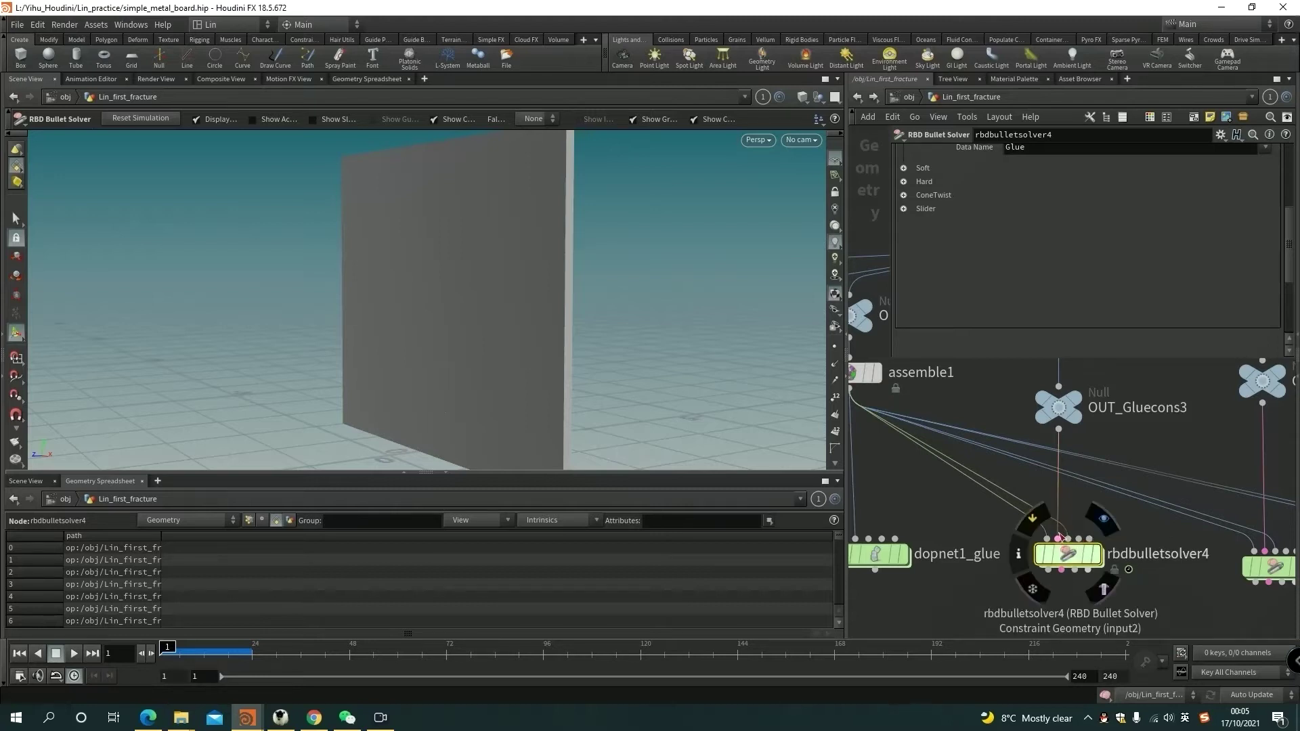
- Select primitivewrangle4 and examine the VEX code that assigns its constraint_name and constraint_type attributes
scroll(1096, 480, down, 2)
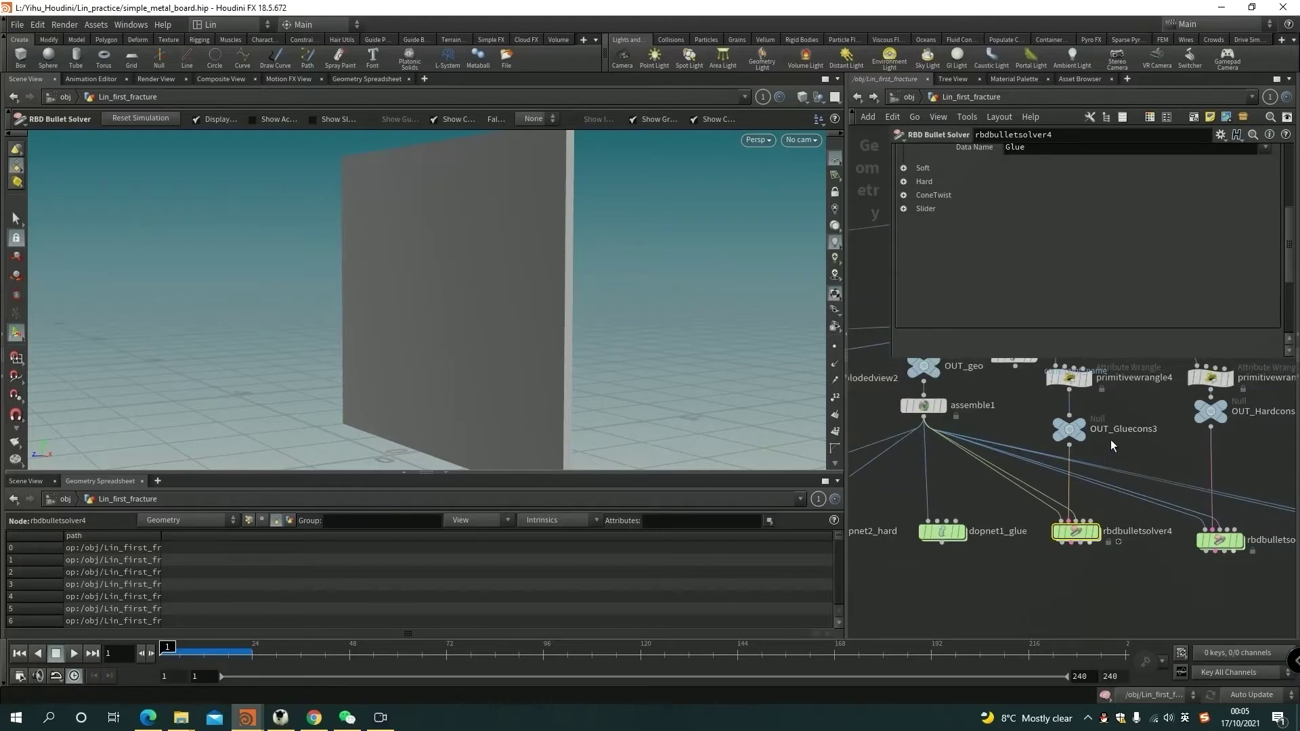
middle_drag(1111, 440, 1087, 562)
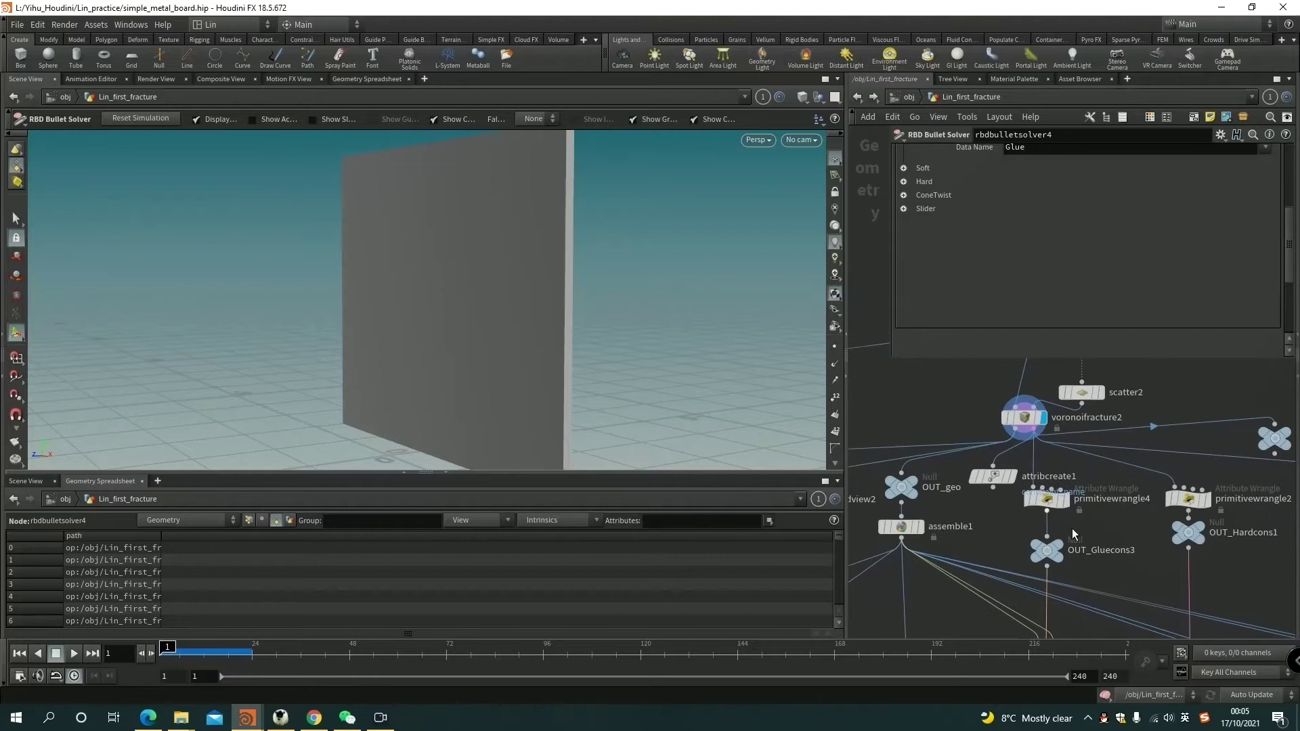
click(1053, 503)
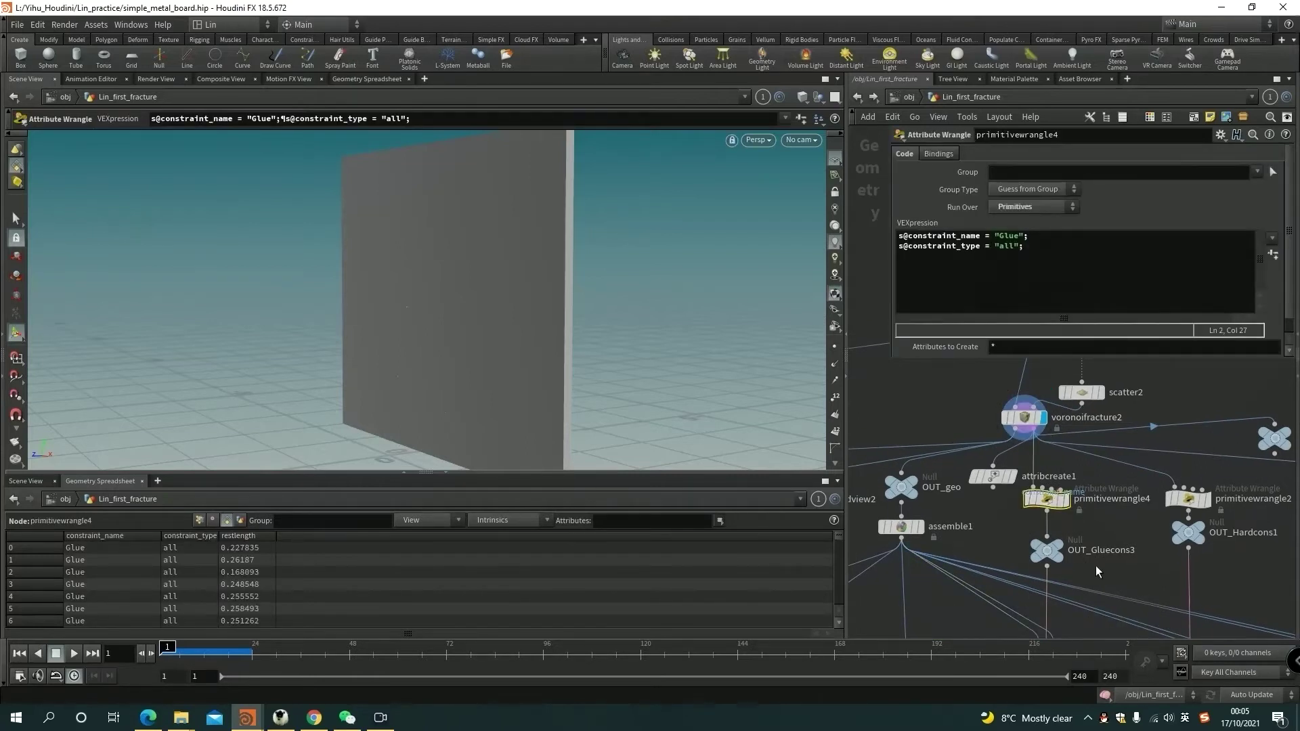
- Select rbdbulletsolver4 and narrow its floating parameter pane to uncover more of the network
middle_drag(1097, 572, 1088, 443)
click(1046, 526)
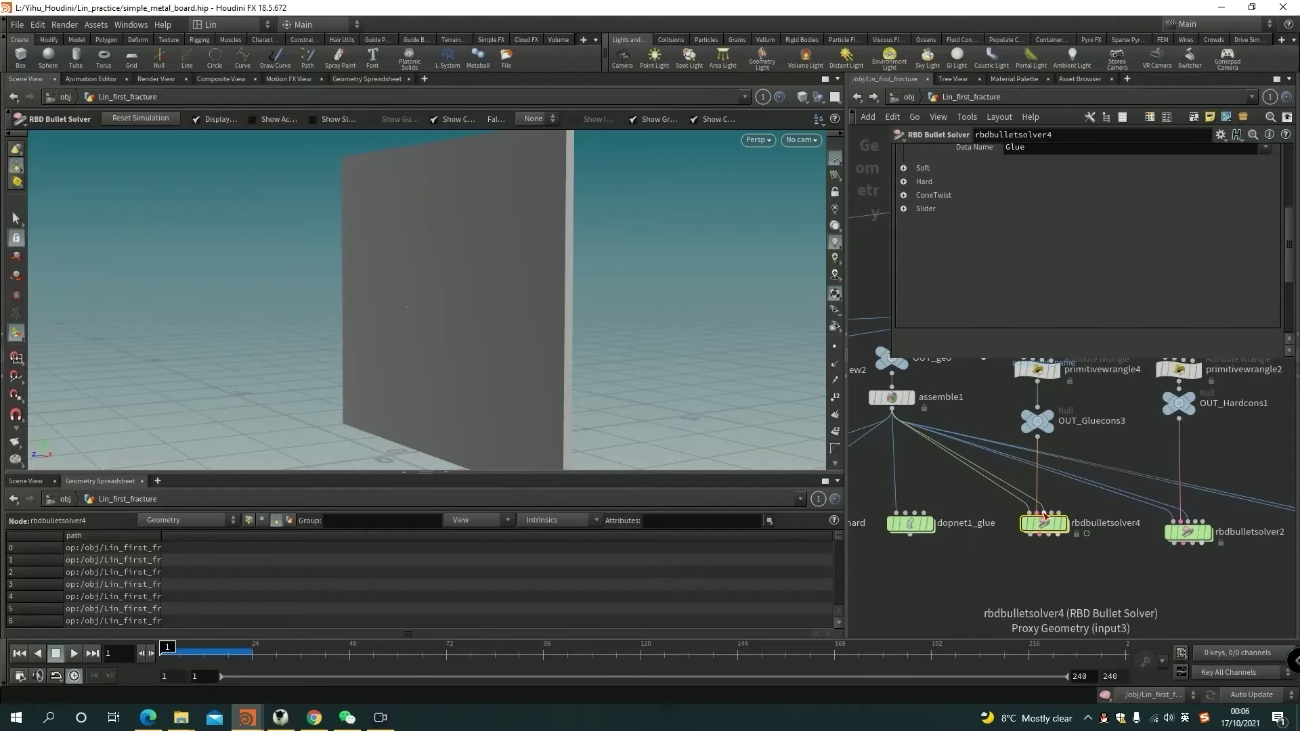
drag(896, 330, 1103, 342)
- Move the scatter2 node slightly closer to isooffset2 in the network
middle_drag(1072, 374, 999, 469)
scroll(998, 469, up, 1)
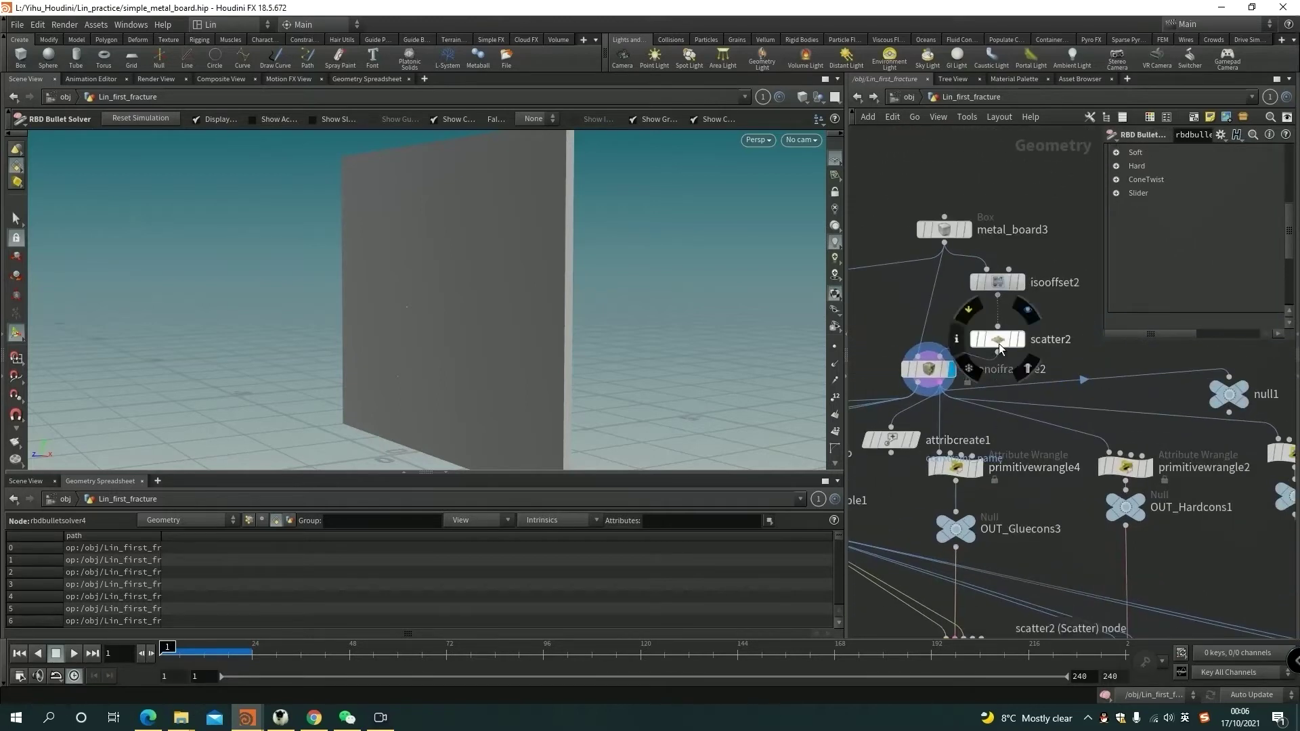
drag(1000, 347, 1004, 319)
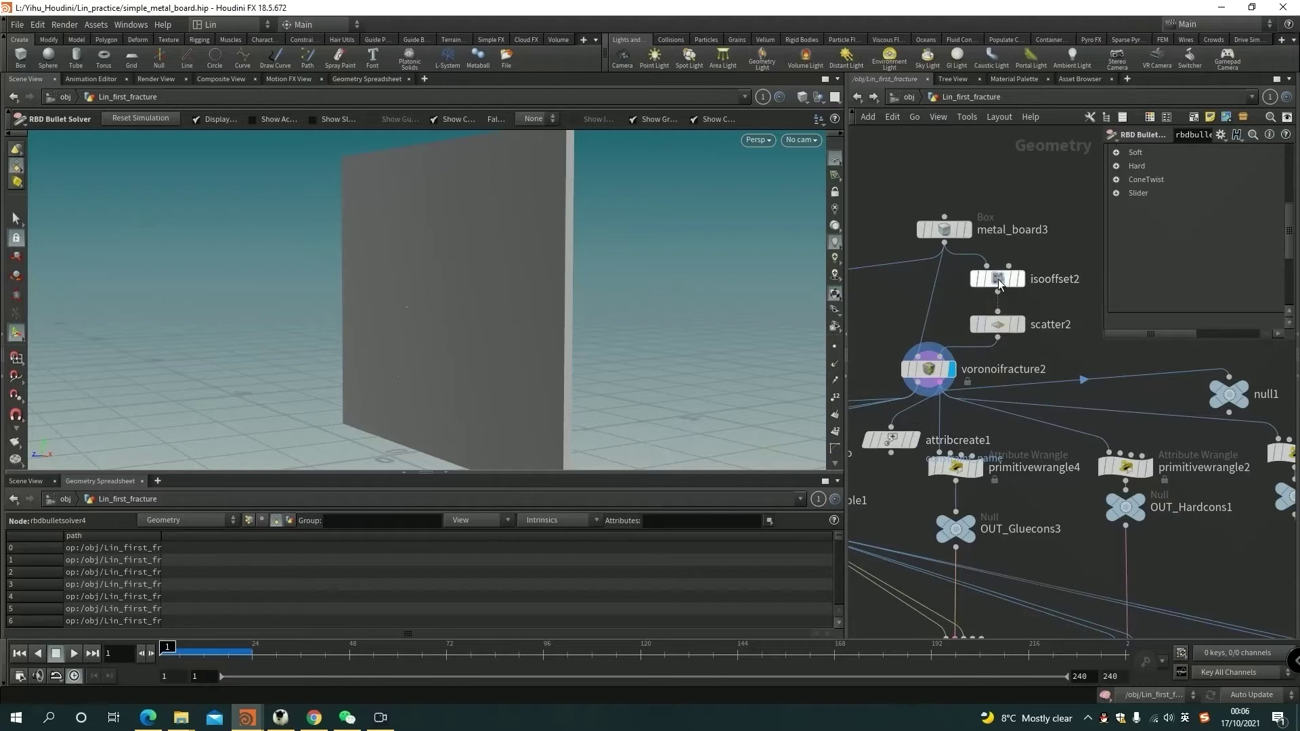
- Display explodedview2 and examine the separated fracture pieces from several angles, both up close and as a whole board
middle_drag(879, 422, 1099, 397)
click(883, 444)
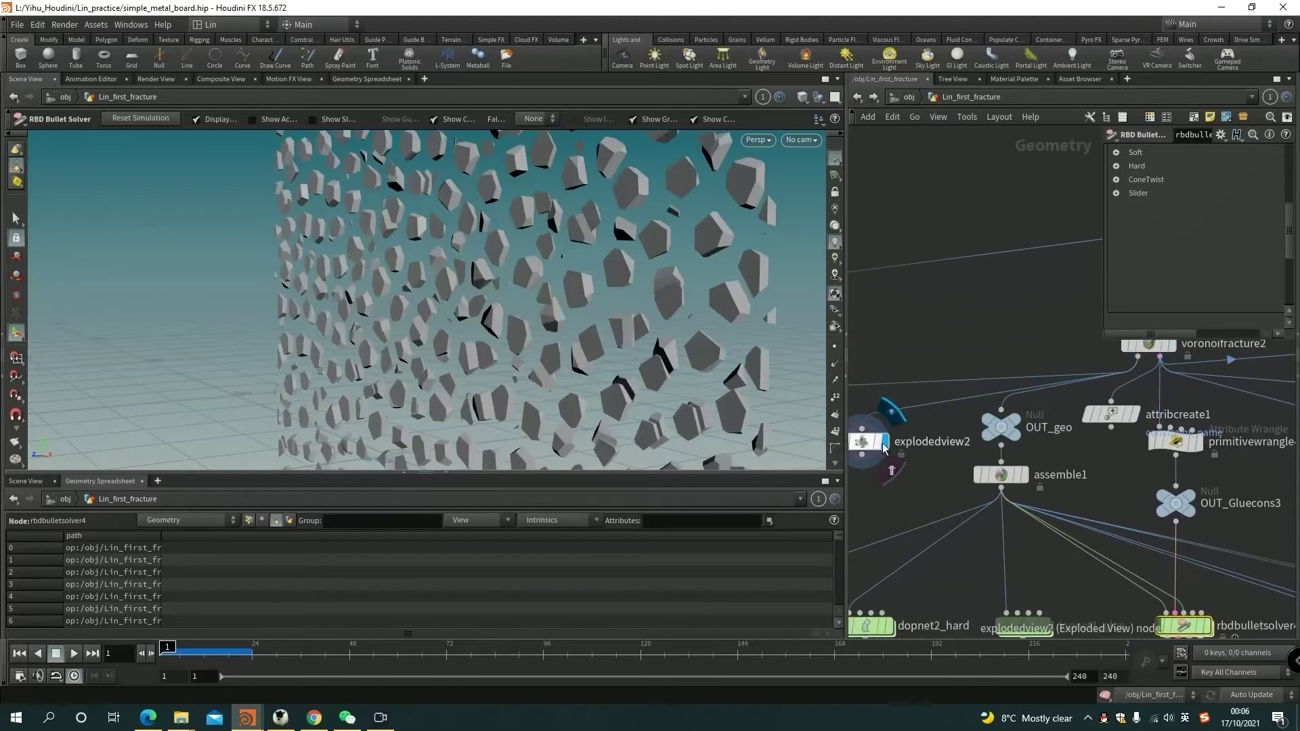
key(Escape)
drag(642, 346, 459, 310)
drag(330, 301, 296, 284)
right_drag(296, 284, 534, 269)
key(Return)
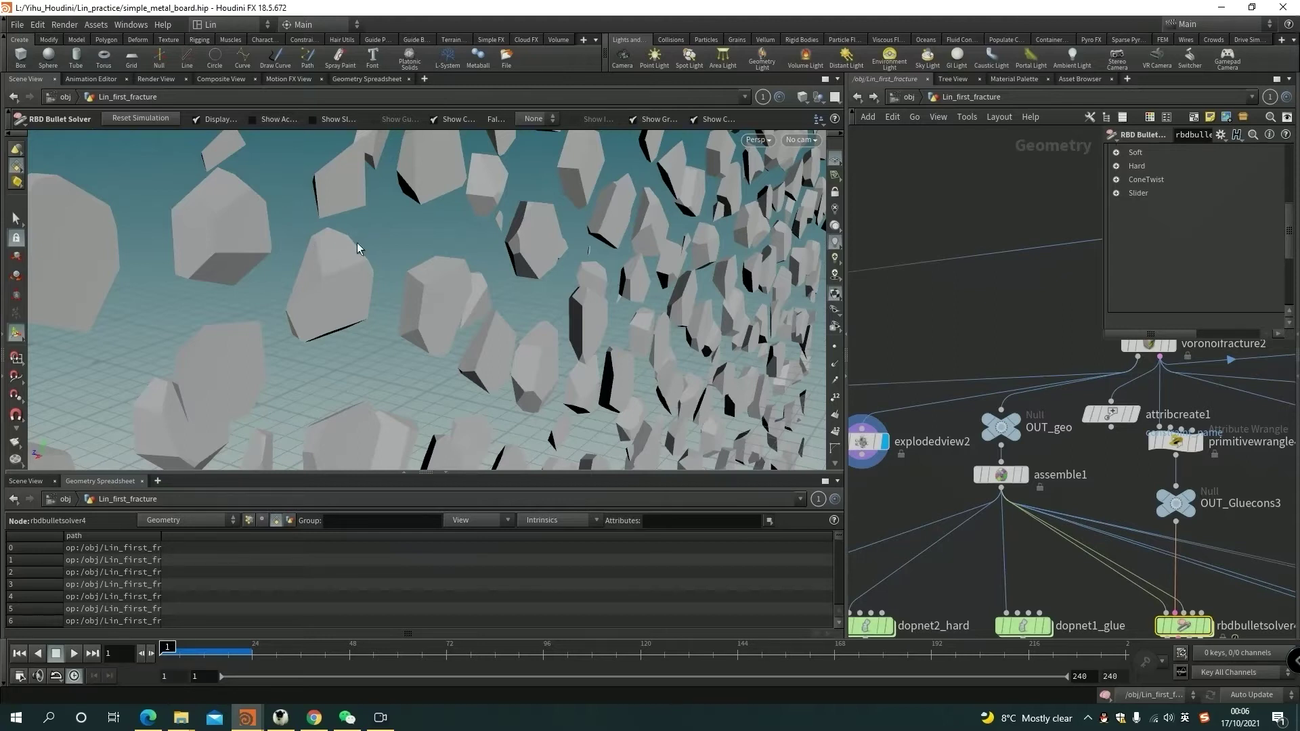
key(Escape)
drag(334, 248, 258, 270)
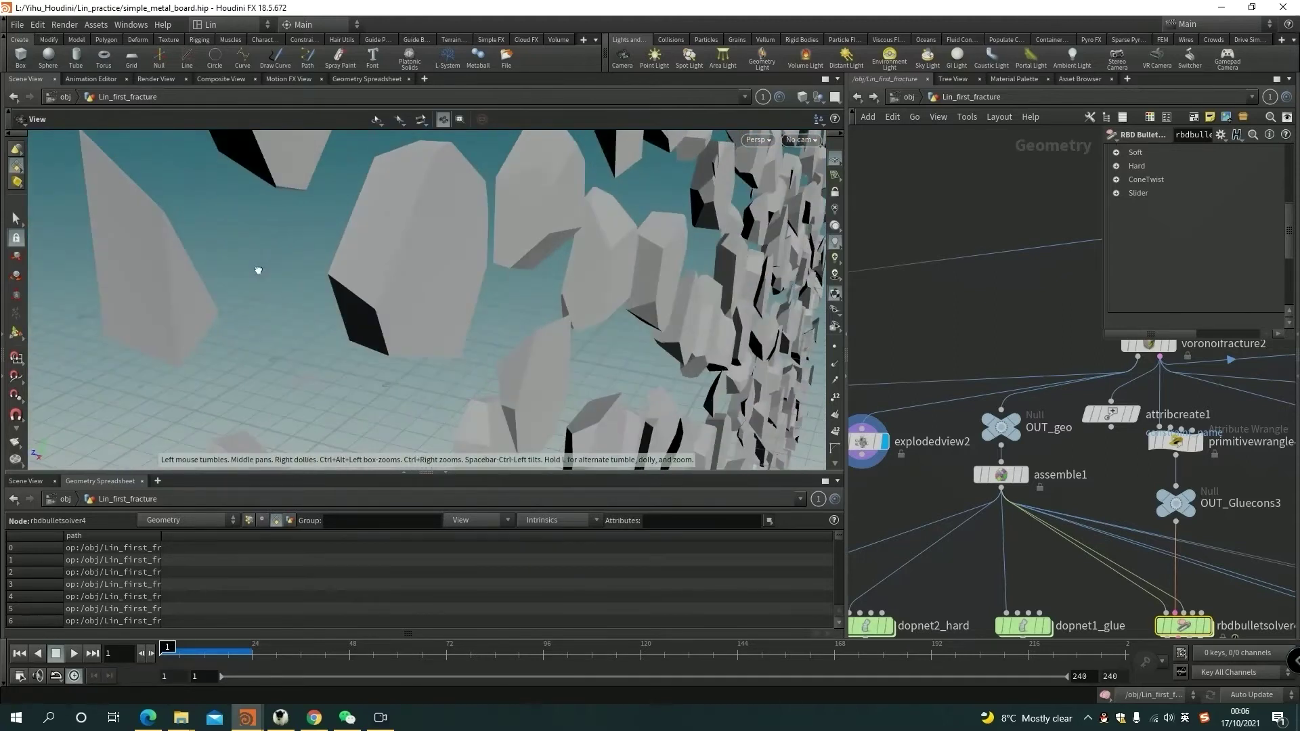
drag(380, 197, 409, 296)
right_drag(409, 296, 517, 285)
drag(517, 284, 409, 307)
right_drag(384, 306, 424, 306)
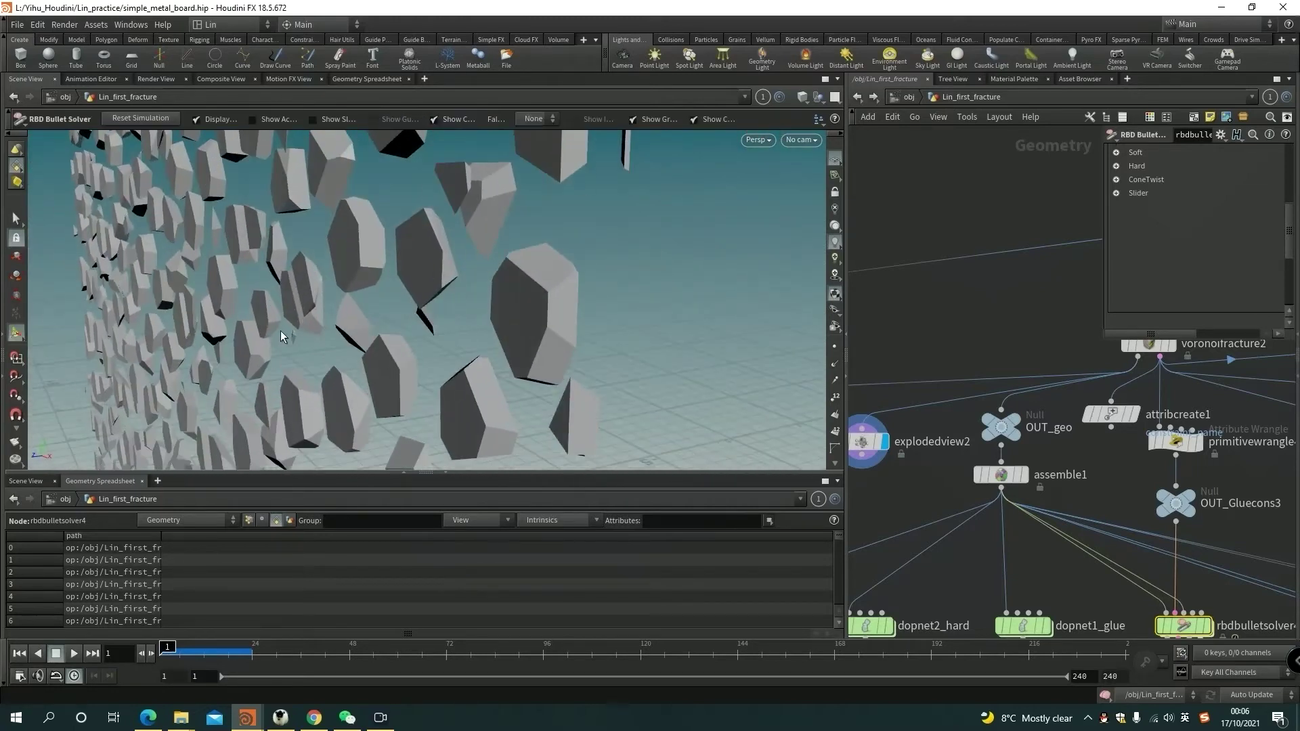
drag(281, 332, 472, 296)
right_drag(472, 296, 337, 325)
drag(337, 325, 533, 305)
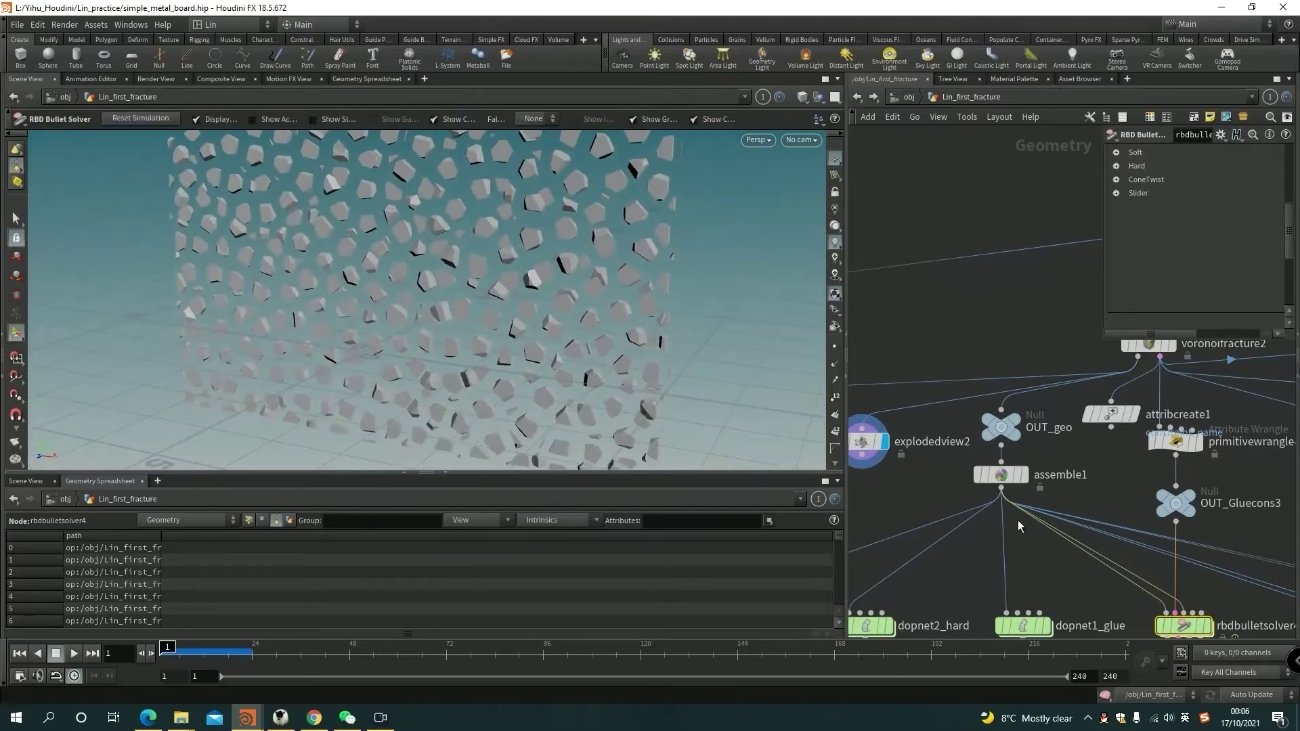
- Examine the OUT_Gluecons3 connection into rbdbulletsolver4 and inspect individual exploded pieces up close
scroll(1045, 542, down, 2)
middle_drag(1046, 566, 1042, 502)
scroll(1042, 502, up, 4)
middle_drag(1122, 506, 960, 514)
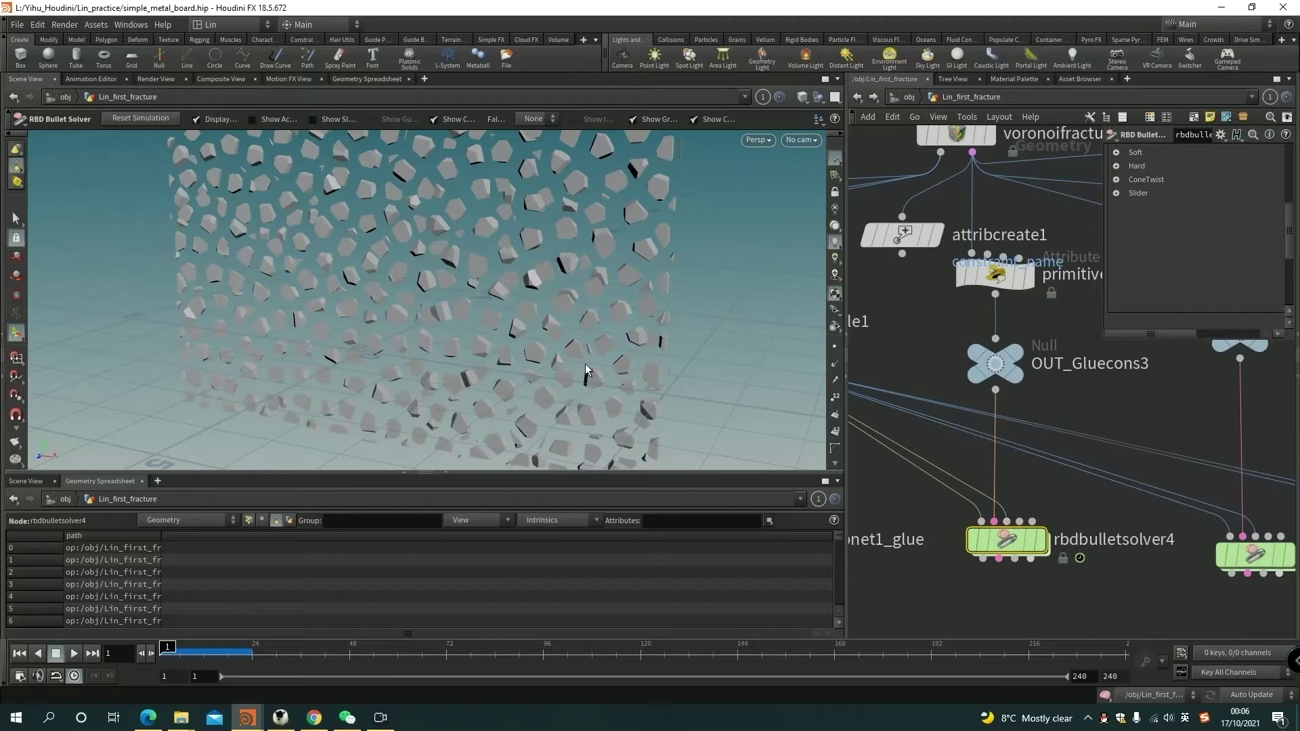
alt+drag(488, 275, 404, 291)
alt+right_drag(404, 291, 485, 281)
drag(485, 281, 581, 255)
key(space)
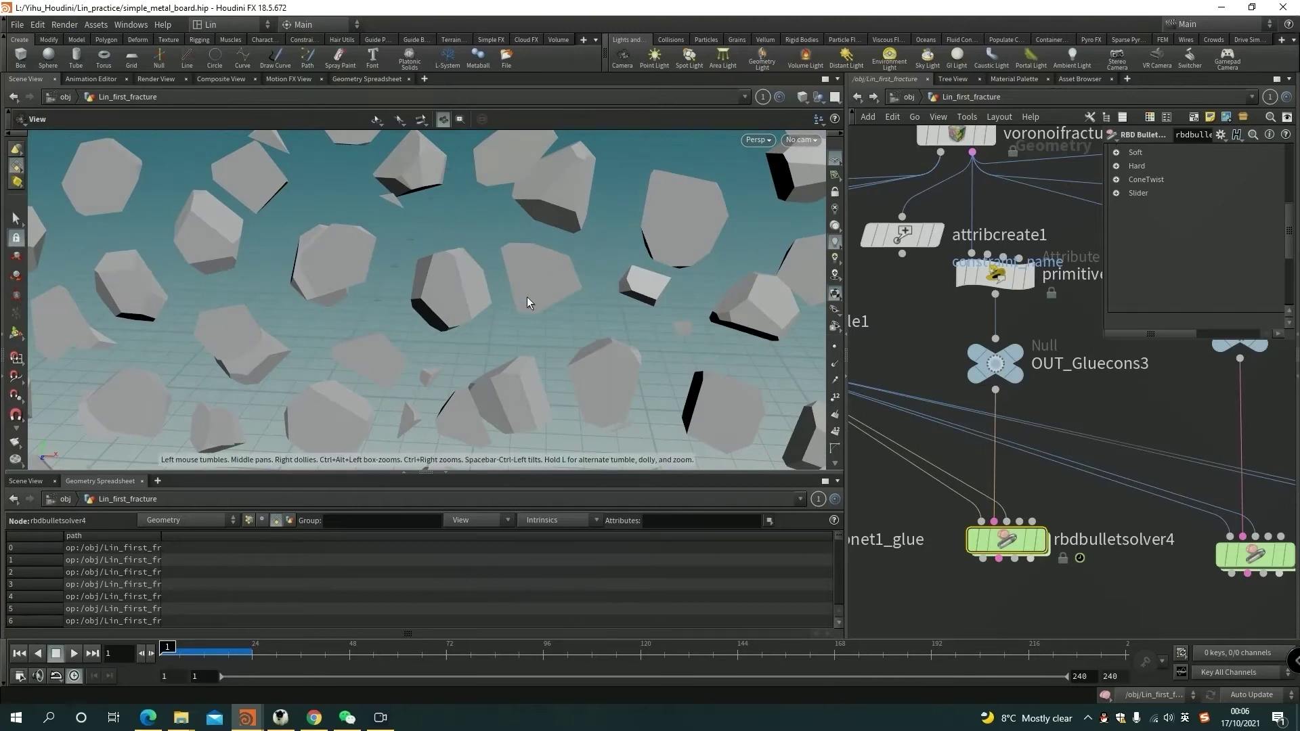
drag(526, 293, 610, 246)
key(space)
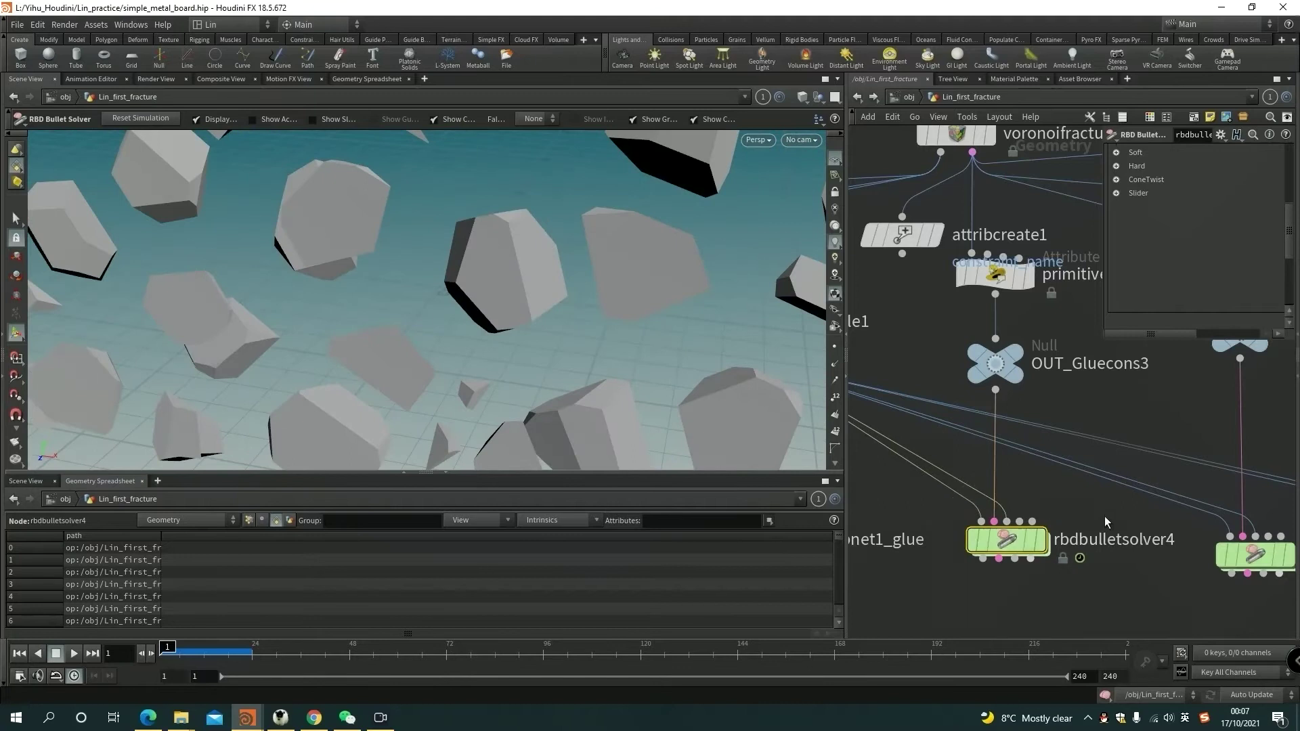
- Examine rbdbulletsolver4's Geometry input fed by assemble1, and view the full set of exploded pieces
middle_drag(1105, 517, 1217, 492)
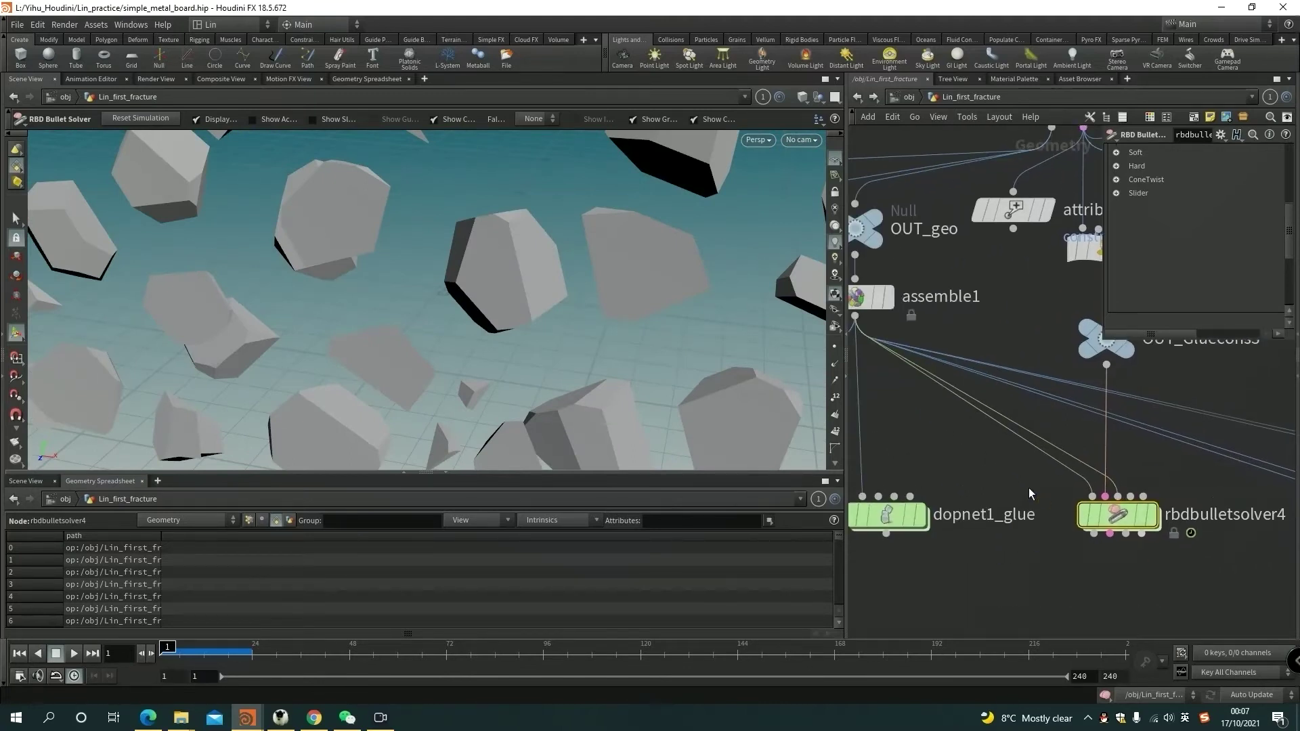
middle_drag(1124, 497, 1131, 534)
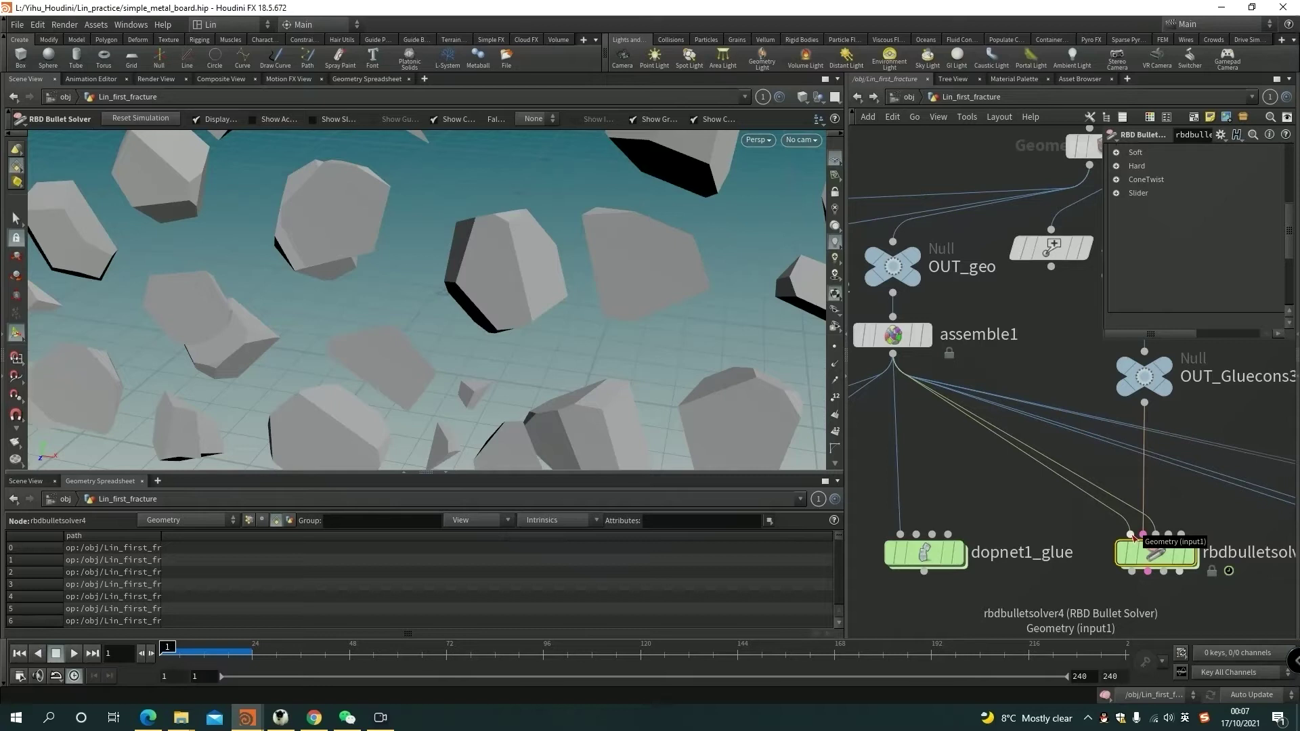
right_drag(558, 283, 139, 270)
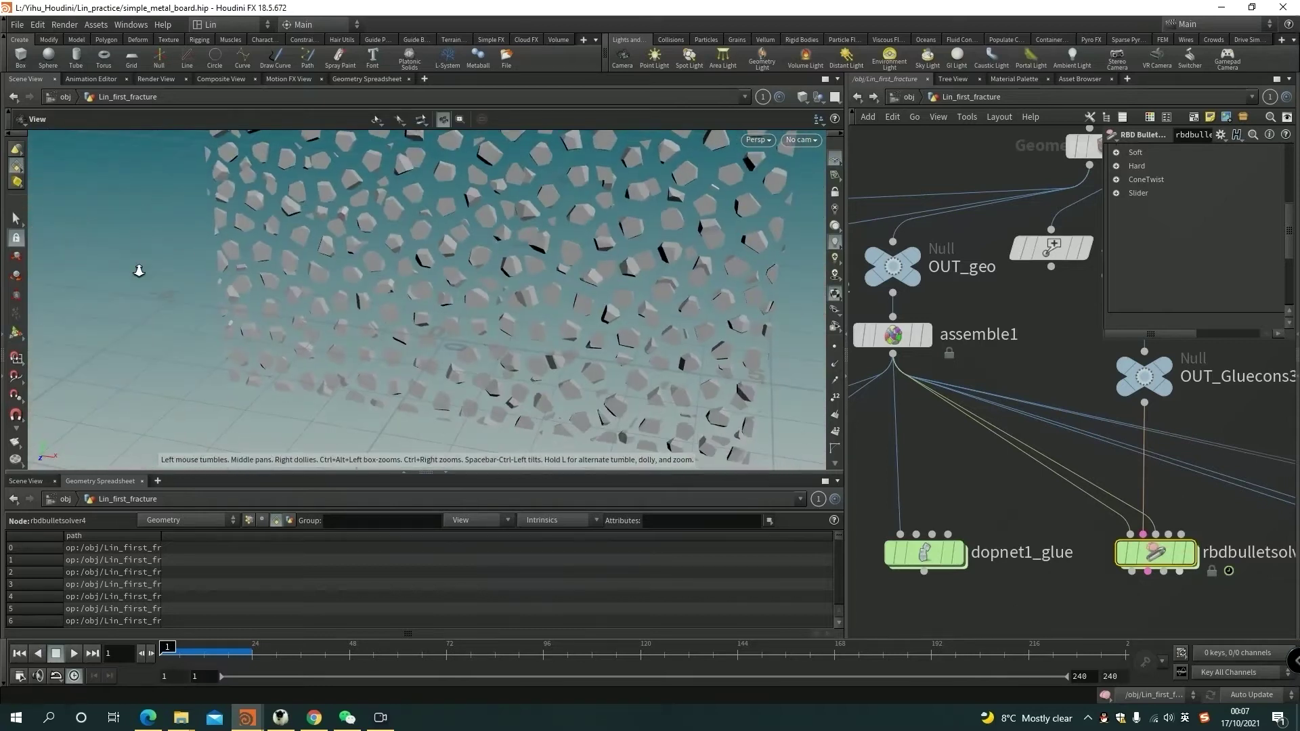
middle_drag(542, 269, 431, 270)
right_drag(432, 270, 316, 283)
drag(316, 283, 346, 336)
middle_drag(346, 336, 429, 305)
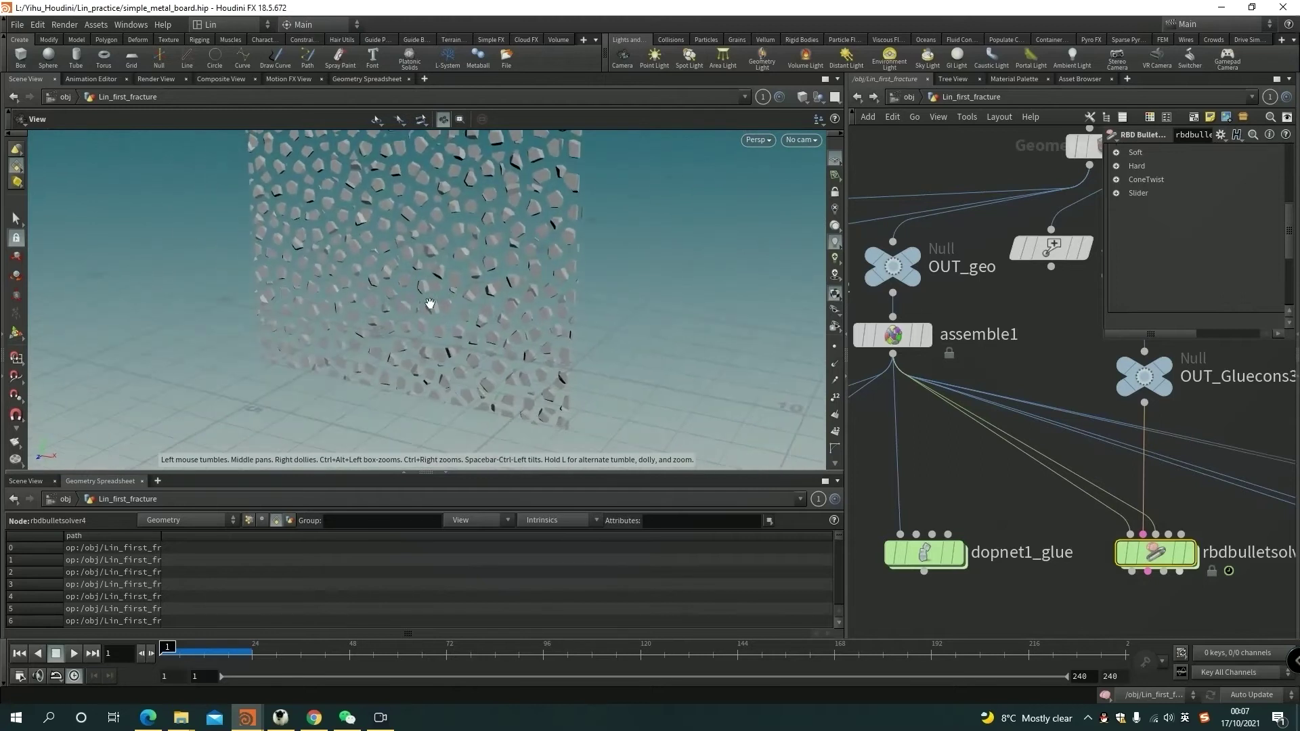
drag(429, 305, 377, 278)
right_drag(378, 278, 500, 281)
drag(500, 281, 452, 298)
key(Return)
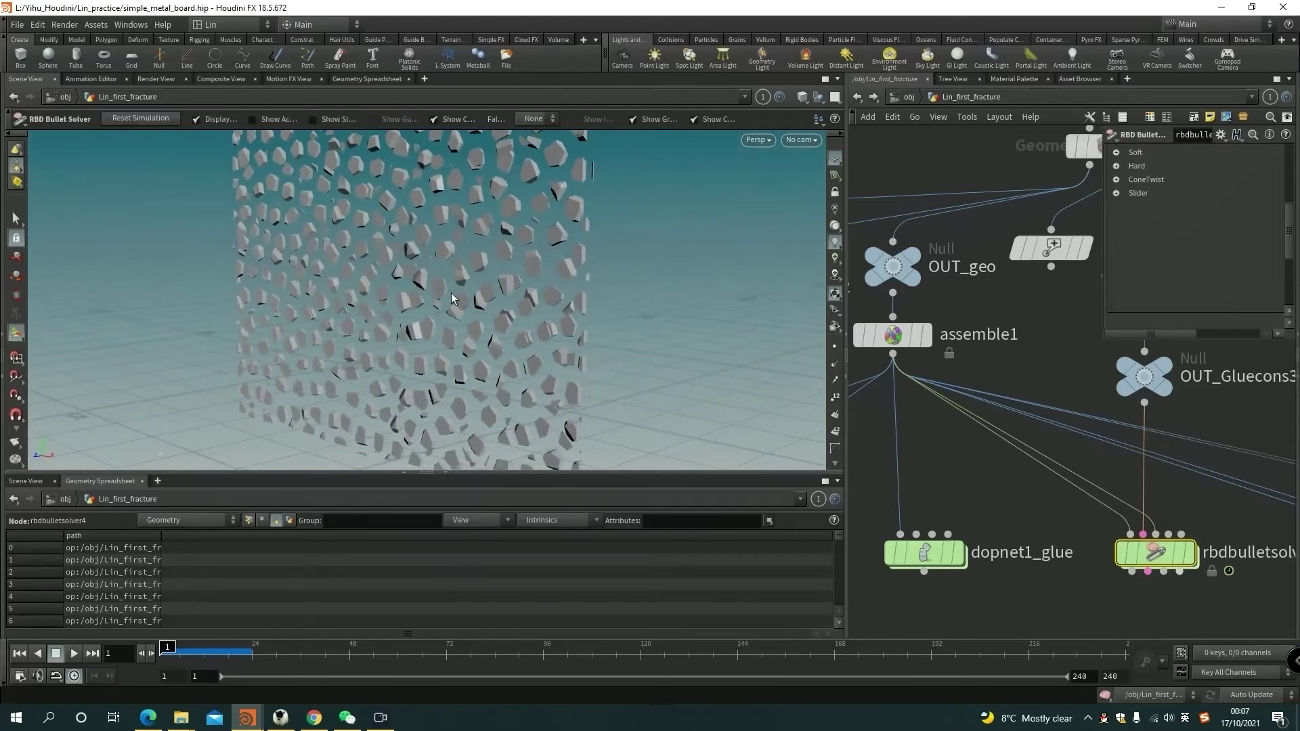
- Examine rbdbulletsolver4's Proxy Geometry input and inspect the shapes of the exploded pieces it relates to
middle_drag(1099, 544, 1050, 539)
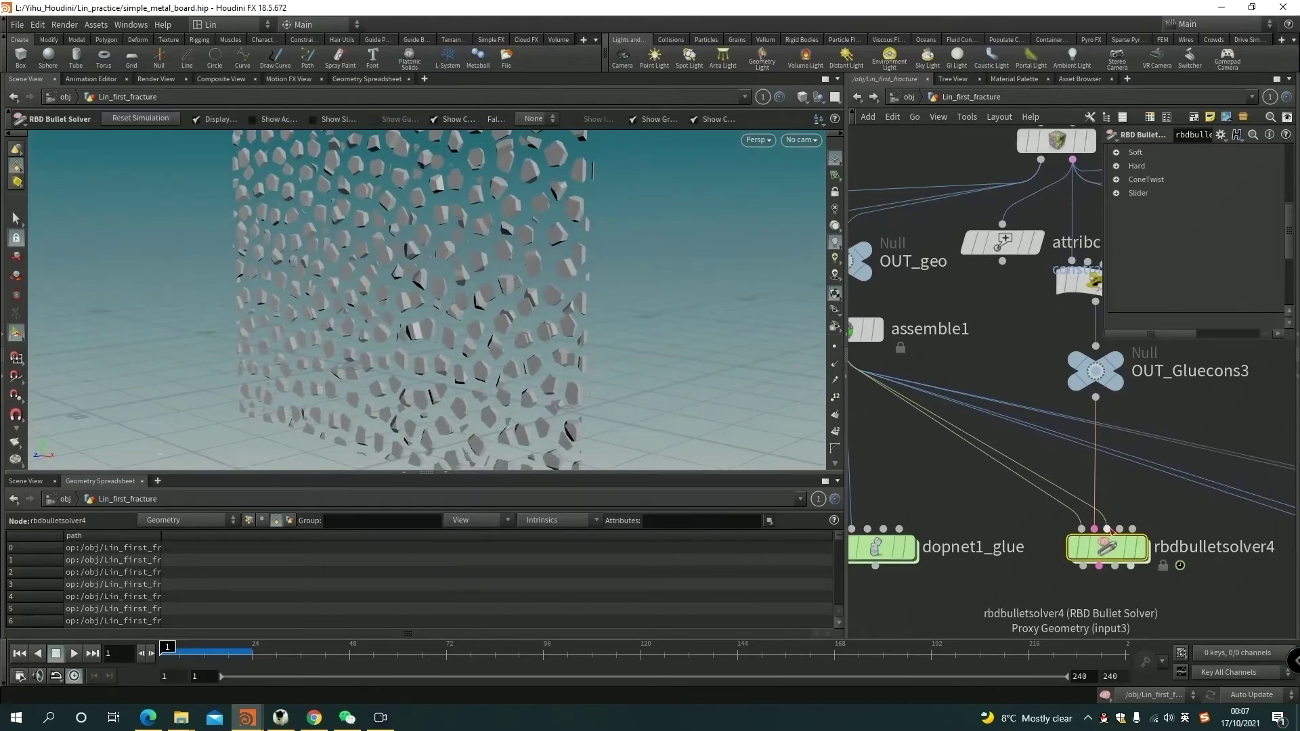
middle_drag(940, 489, 1053, 574)
scroll(1033, 525, down, 3)
alt+drag(473, 304, 427, 314)
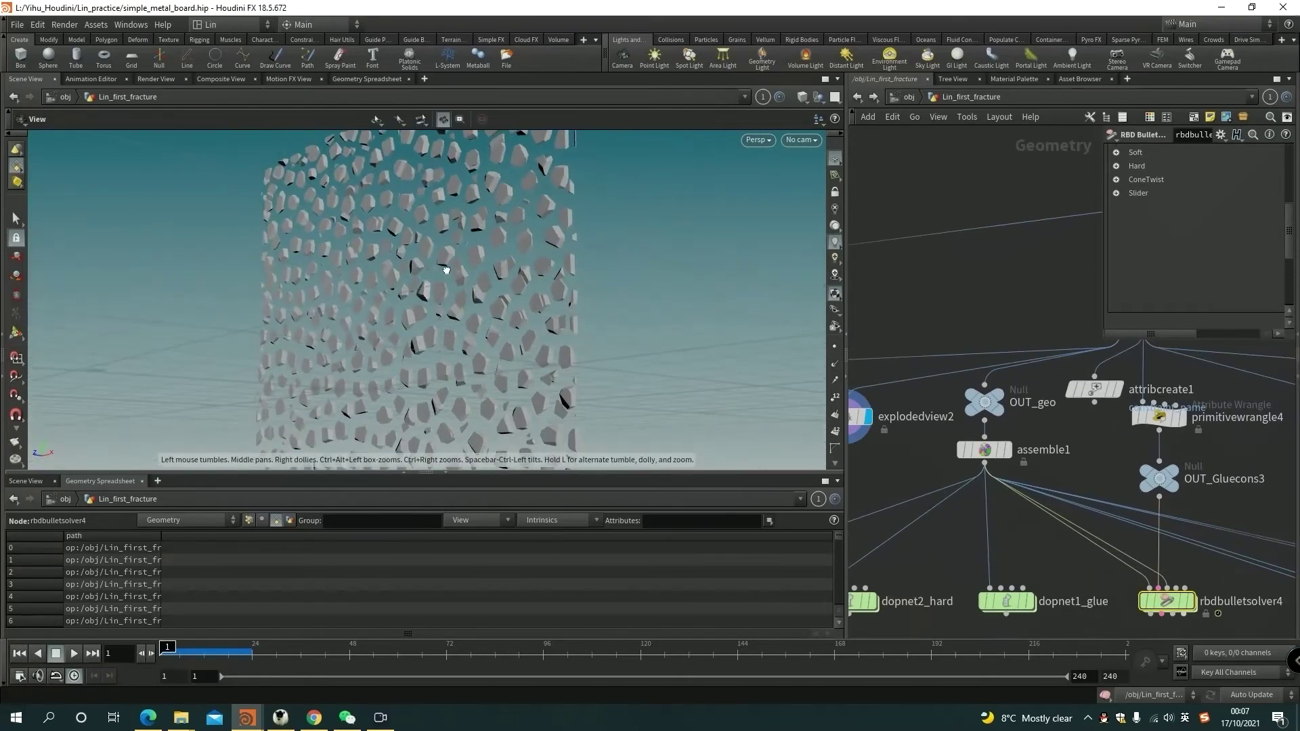
alt+right_drag(427, 313, 650, 299)
alt+drag(651, 298, 464, 331)
alt+right_drag(465, 331, 637, 311)
drag(637, 311, 495, 298)
scroll(495, 298, down, 3)
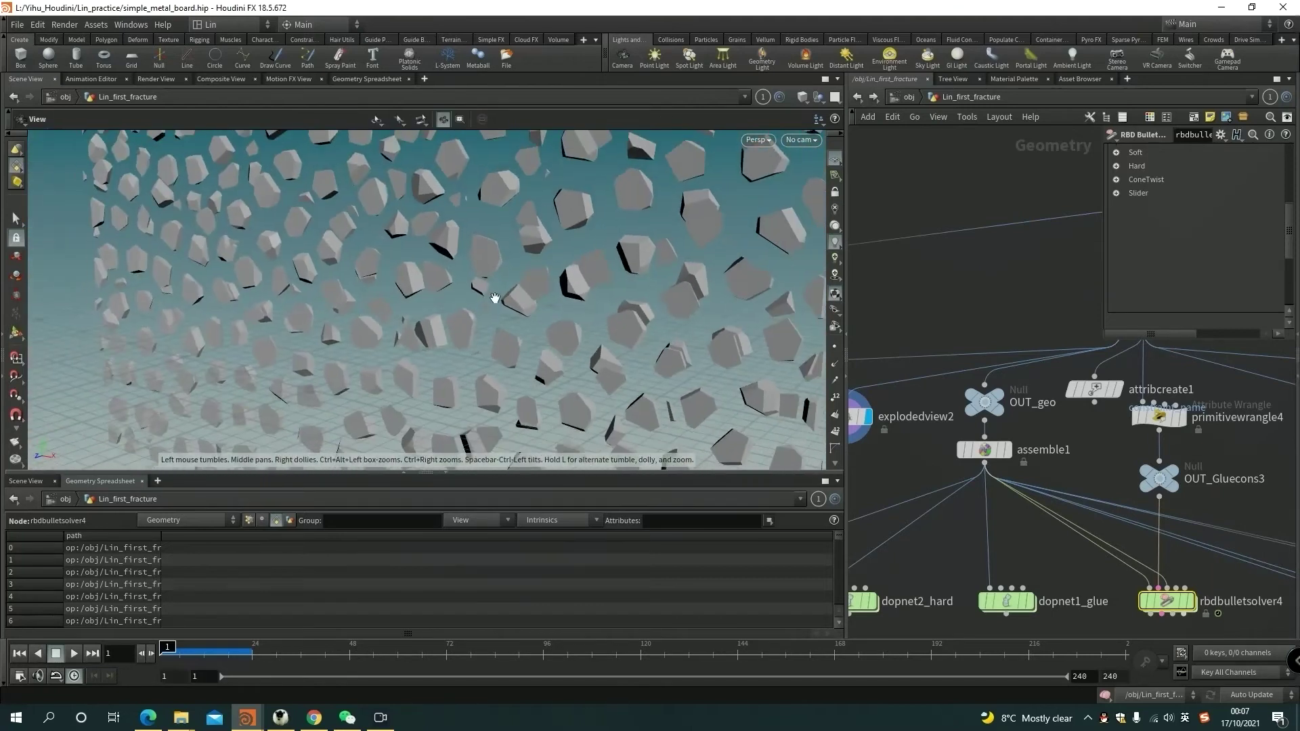
- Trace the output of assemble1 down to rbdbulletsolver4 and compare it with the exploded pieces
middle_drag(1098, 585, 1039, 563)
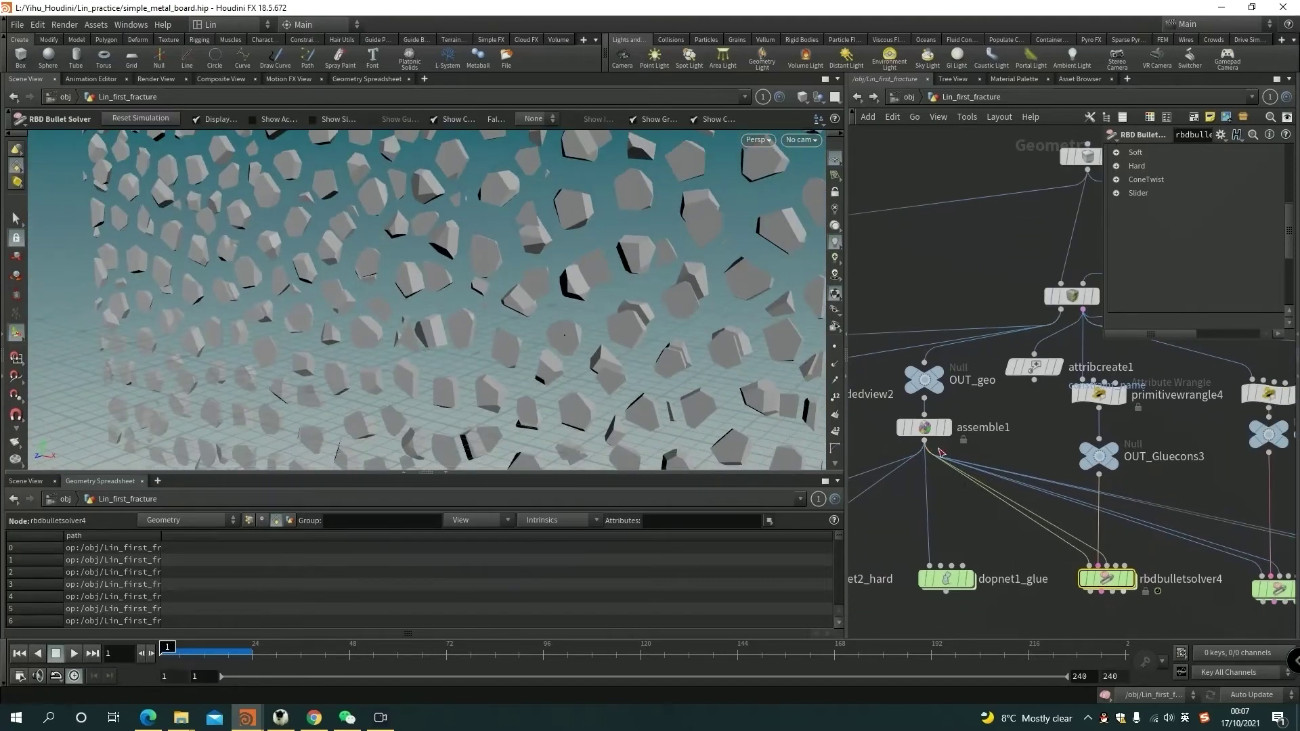
scroll(1108, 564, up, 2)
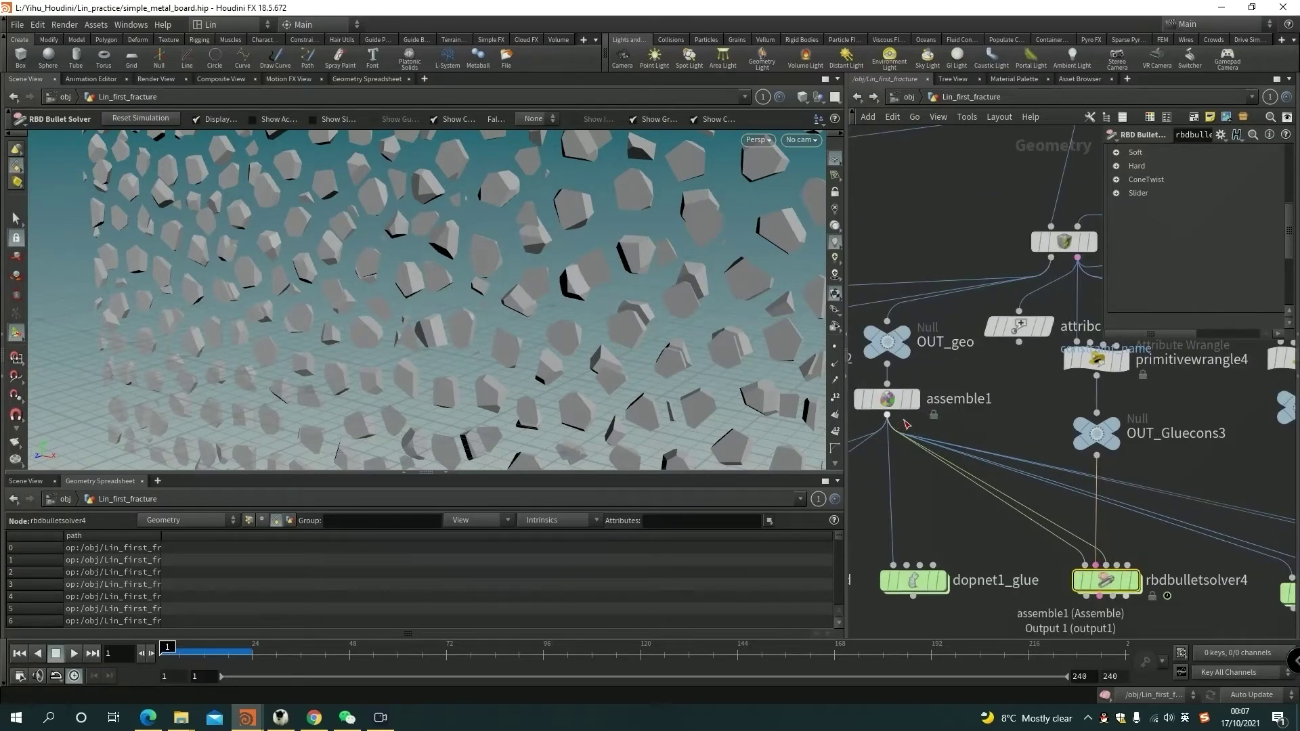
middle_click(907, 424)
scroll(907, 424, up, 1)
scroll(647, 392, down, 3)
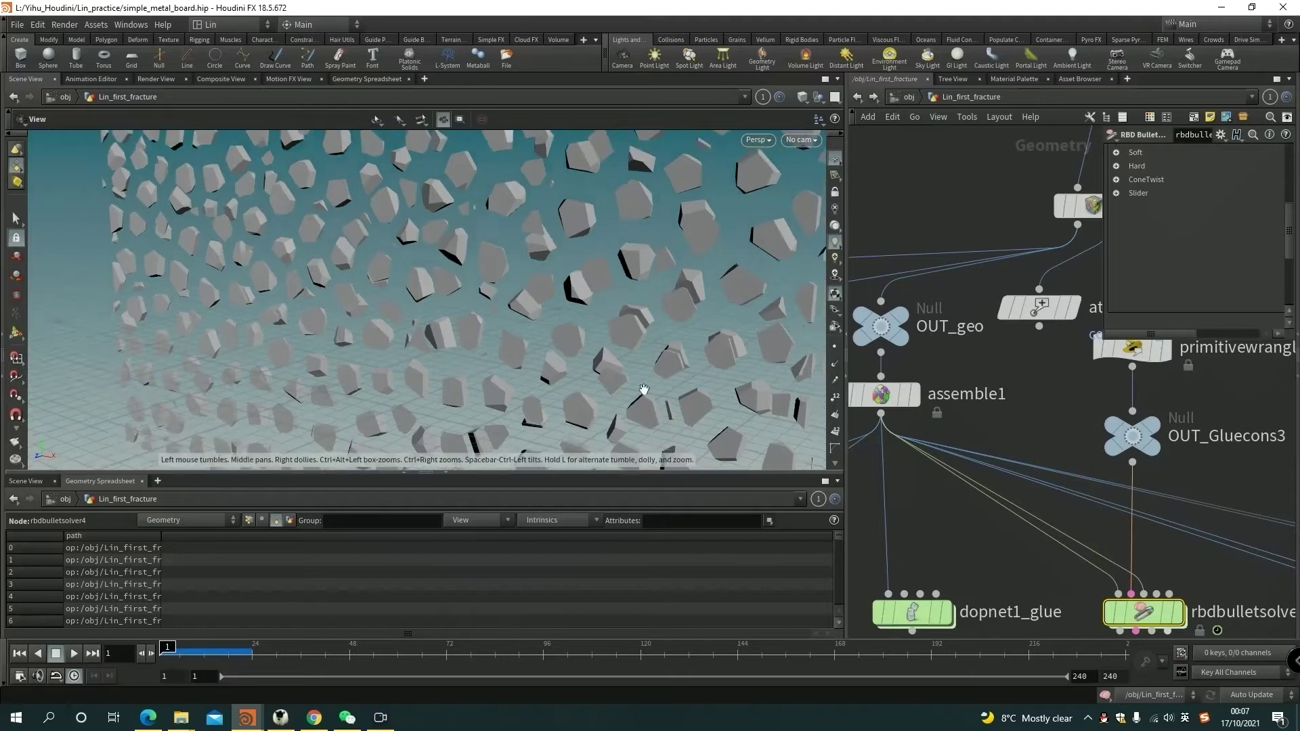
alt+middle_drag(644, 389, 575, 346)
middle_drag(1207, 597, 1066, 514)
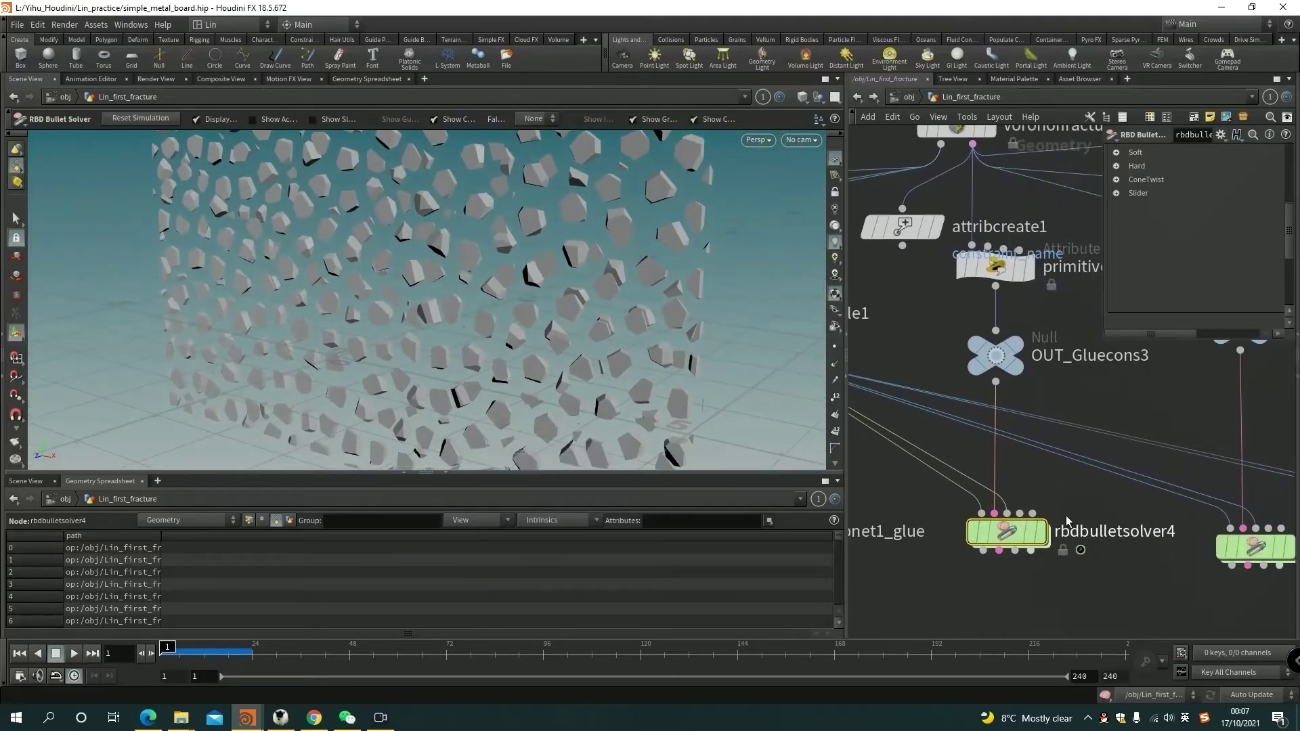
- Display rbdbulletsolver4 and frame the whole metal board with its ground plane in the viewport
scroll(1066, 515, down, 1)
click(1050, 496)
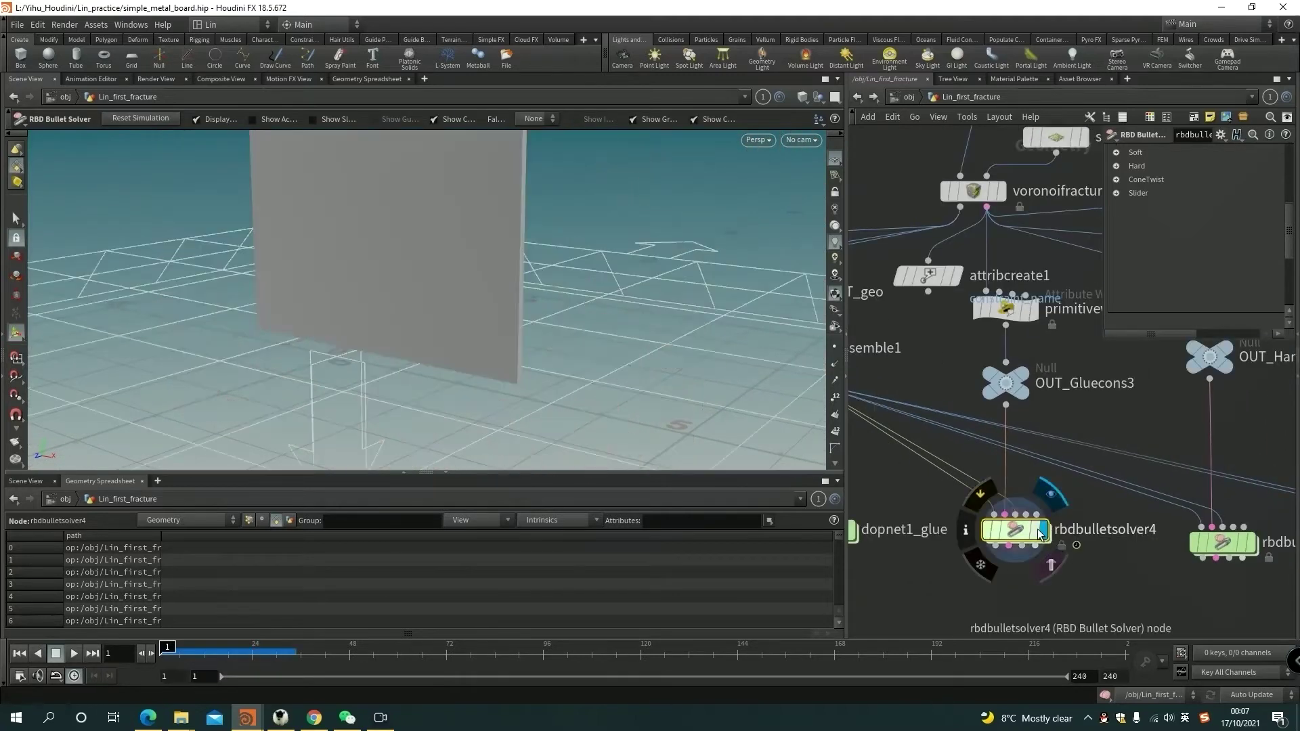
alt+right_drag(527, 294, 371, 333)
alt+middle_drag(403, 301, 429, 380)
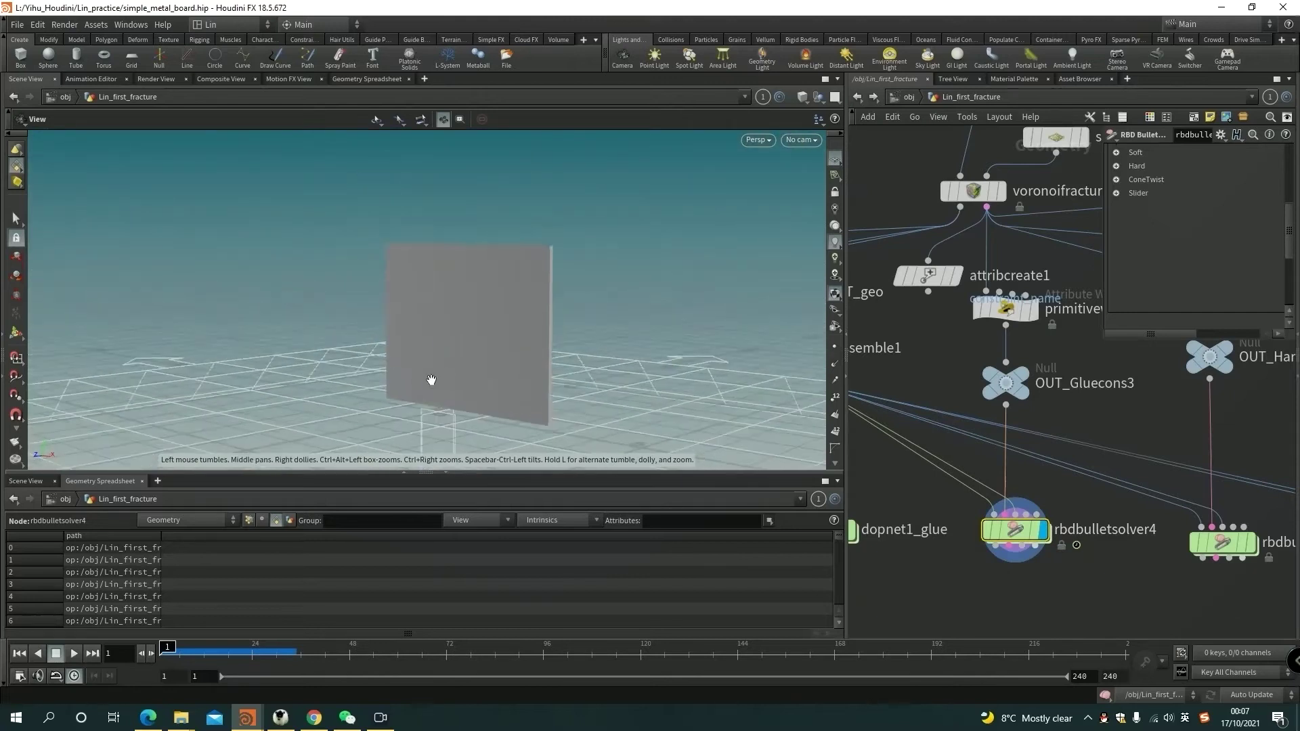
scroll(430, 380, up, 1)
- Play the glue-constrained board simulation and return the timeline to frame 1
click(74, 653)
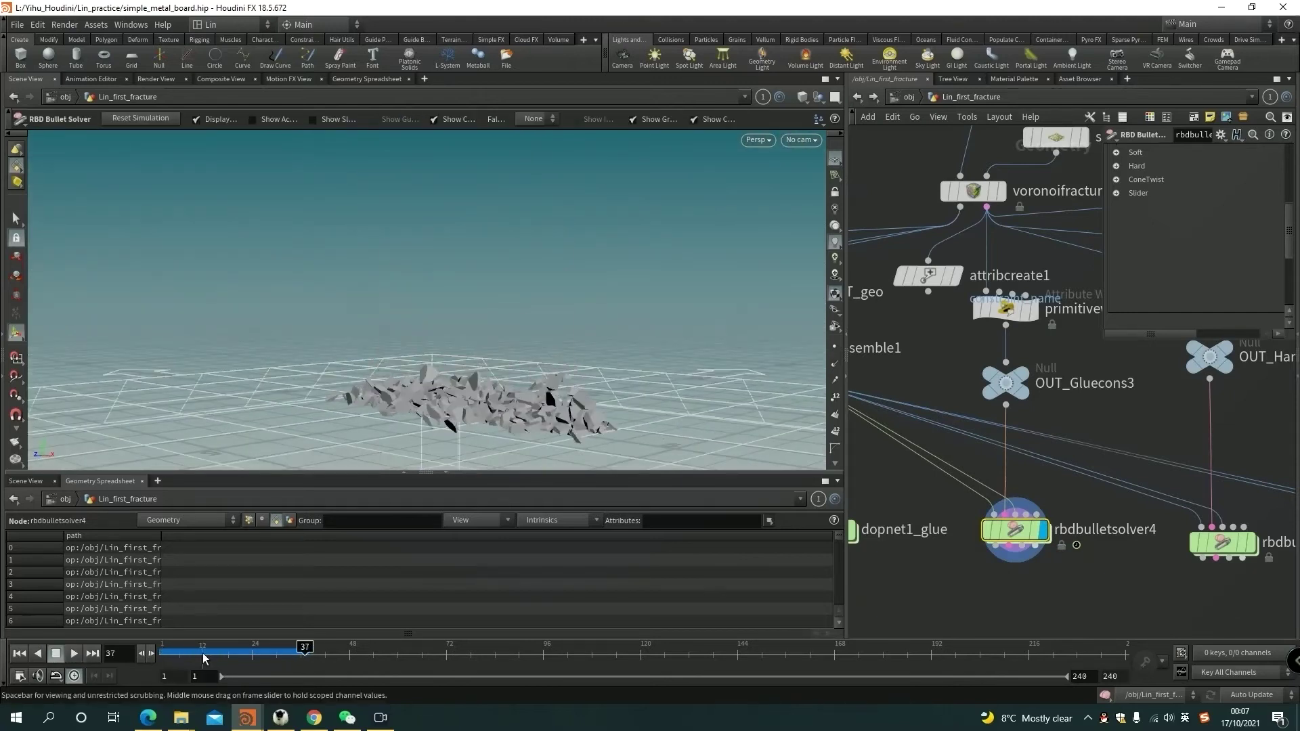
mouse_move(196, 647)
mouse_down()
mouse_move(248, 647)
mouse_move(163, 647)
mouse_up()
mouse_move(1010, 530)
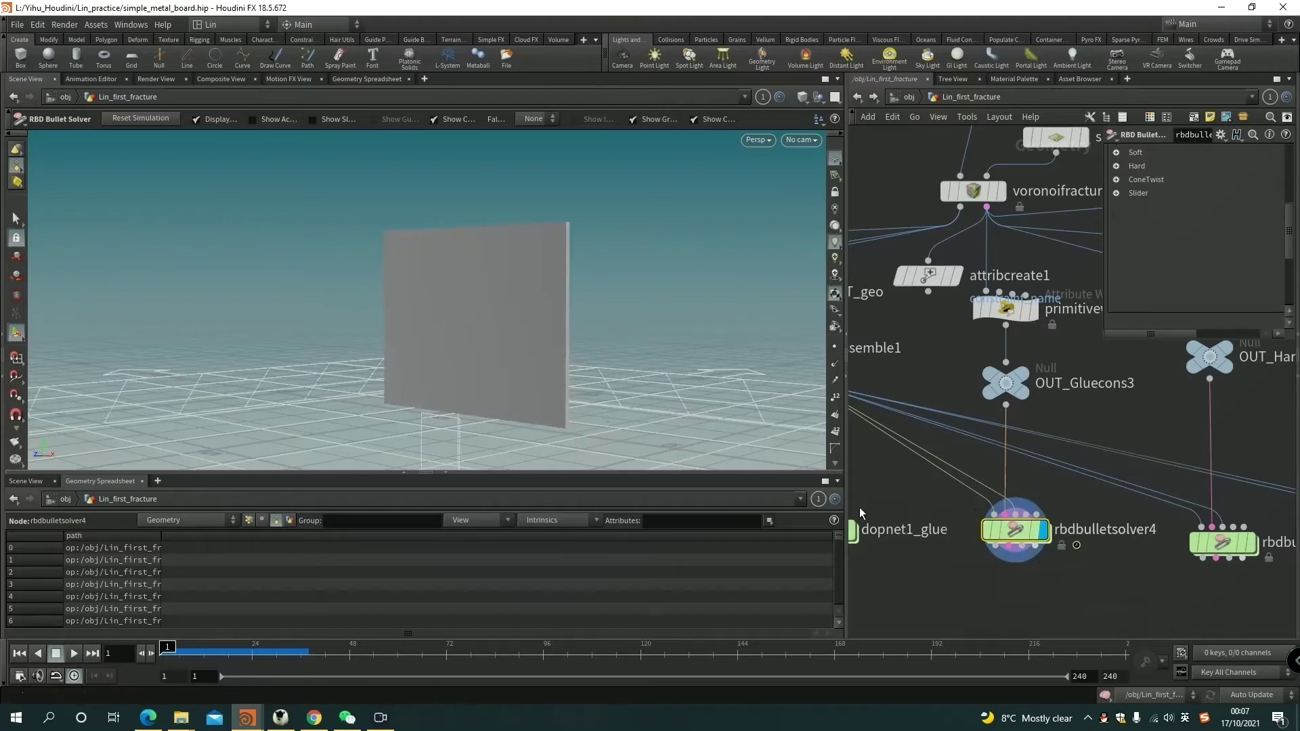
- Switch the geometry spreadsheet to the solver's point attributes and go to frame 12 of the simulation
key(Escape)
scroll(576, 356, up, 5)
scroll(537, 352, up, 4)
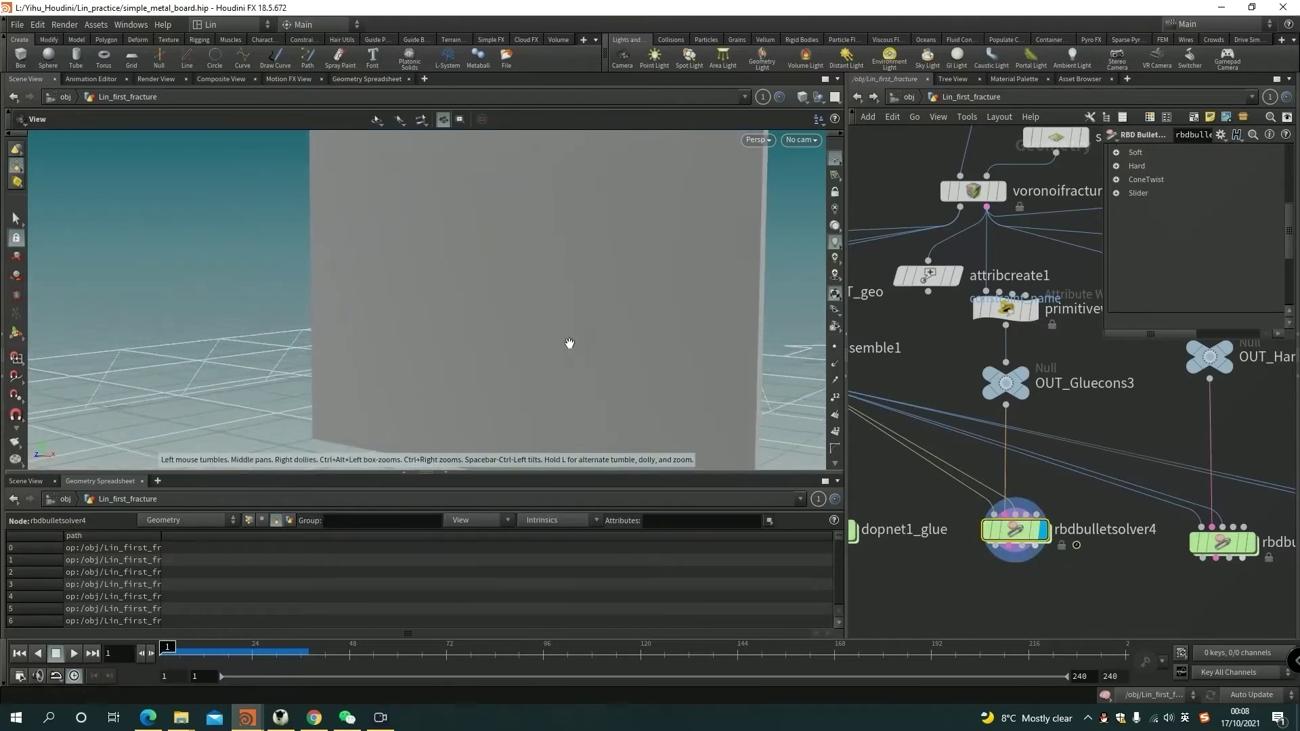
key(Return)
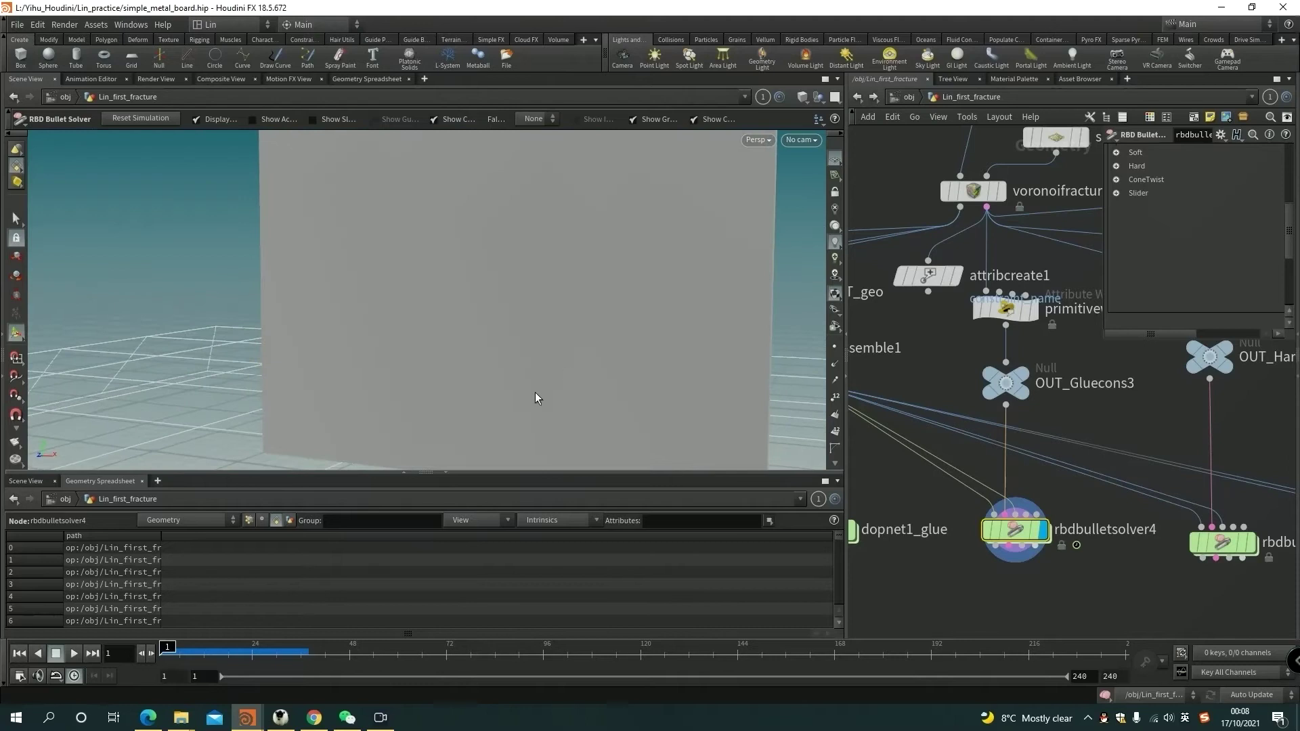
click(248, 521)
click(205, 648)
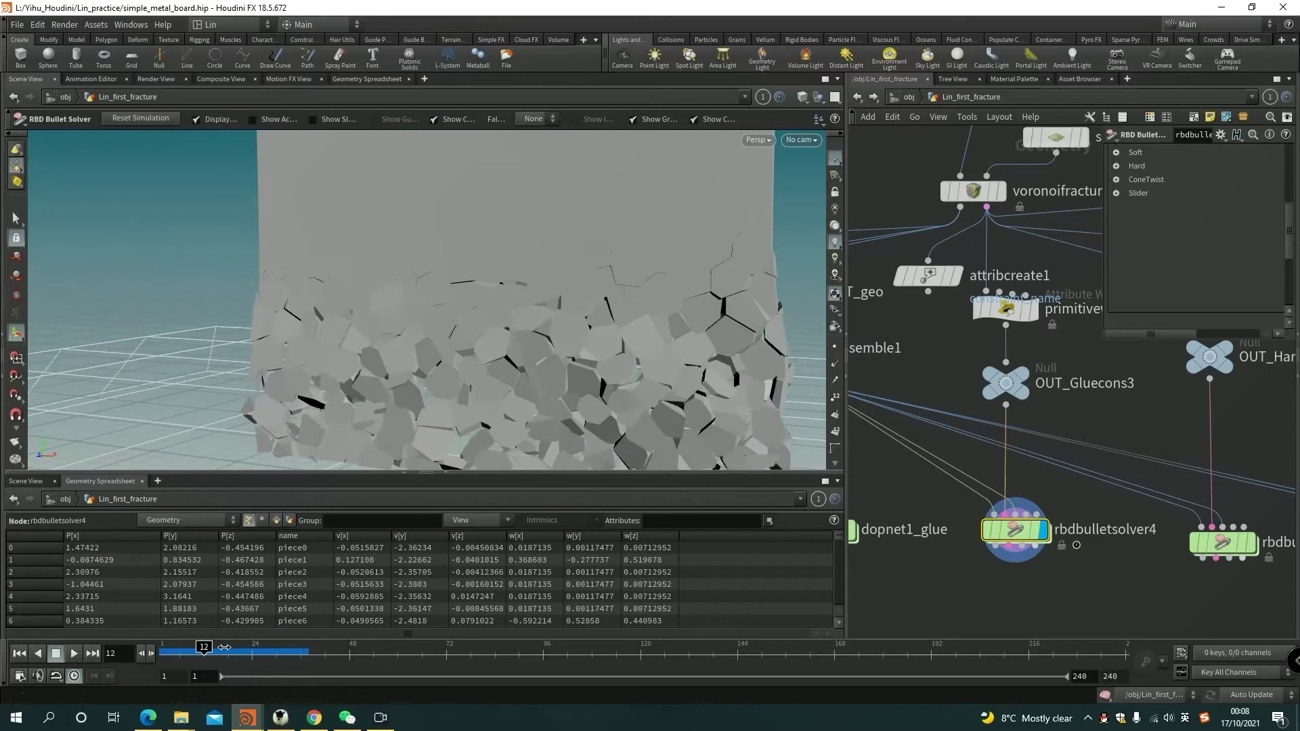
- Examine the broken pieces along the lower part of the board at frame 12
key(Escape)
drag(465, 357, 281, 325)
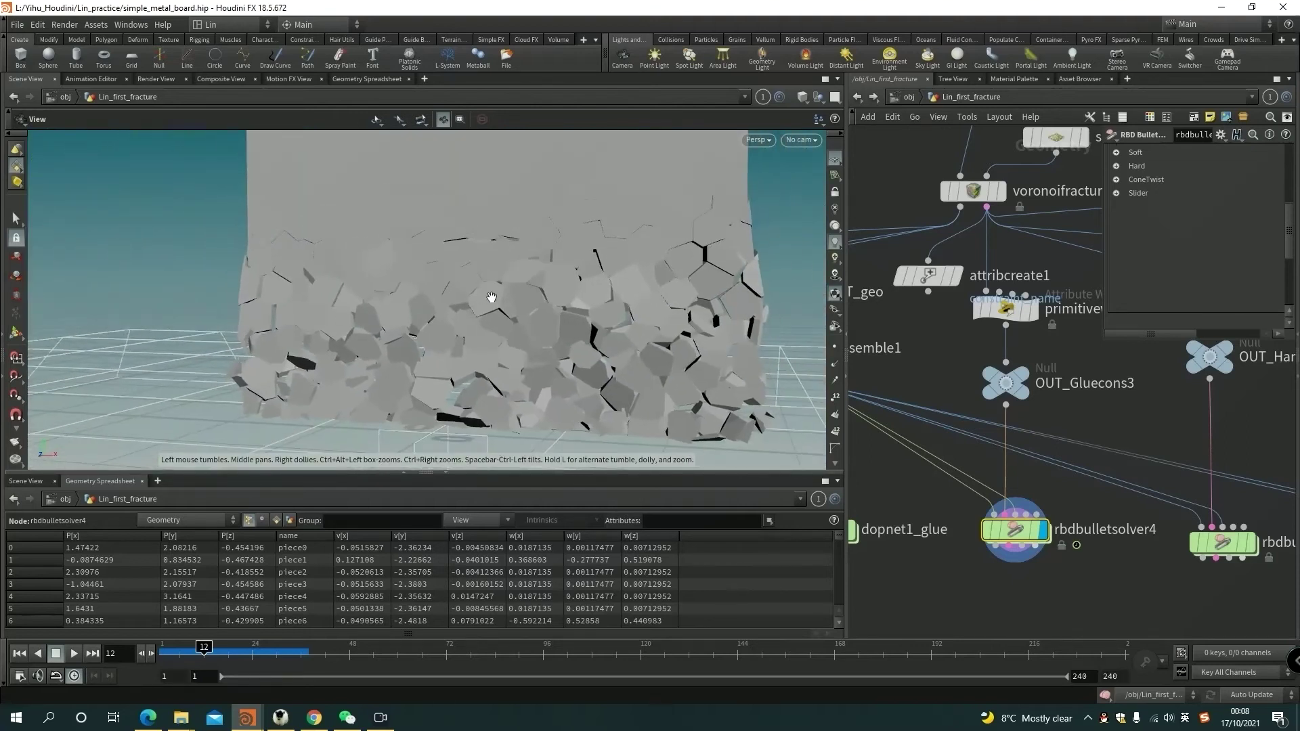
drag(492, 298, 369, 360)
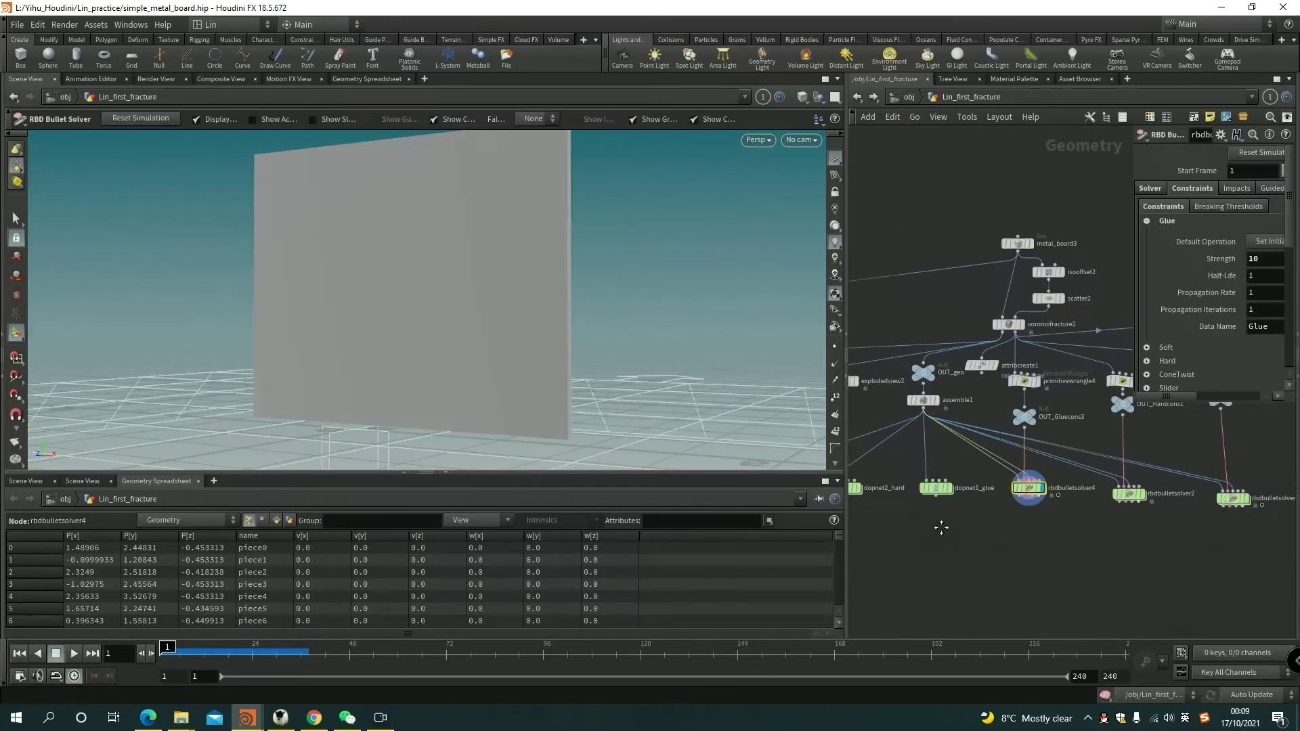
- Locate dopnet1_glue in the Lin_first_fracture network and look inside it at its chain of dynamics nodes
middle_drag(941, 528, 1149, 528)
middle_drag(1053, 545, 947, 569)
scroll(1149, 539, down, 3)
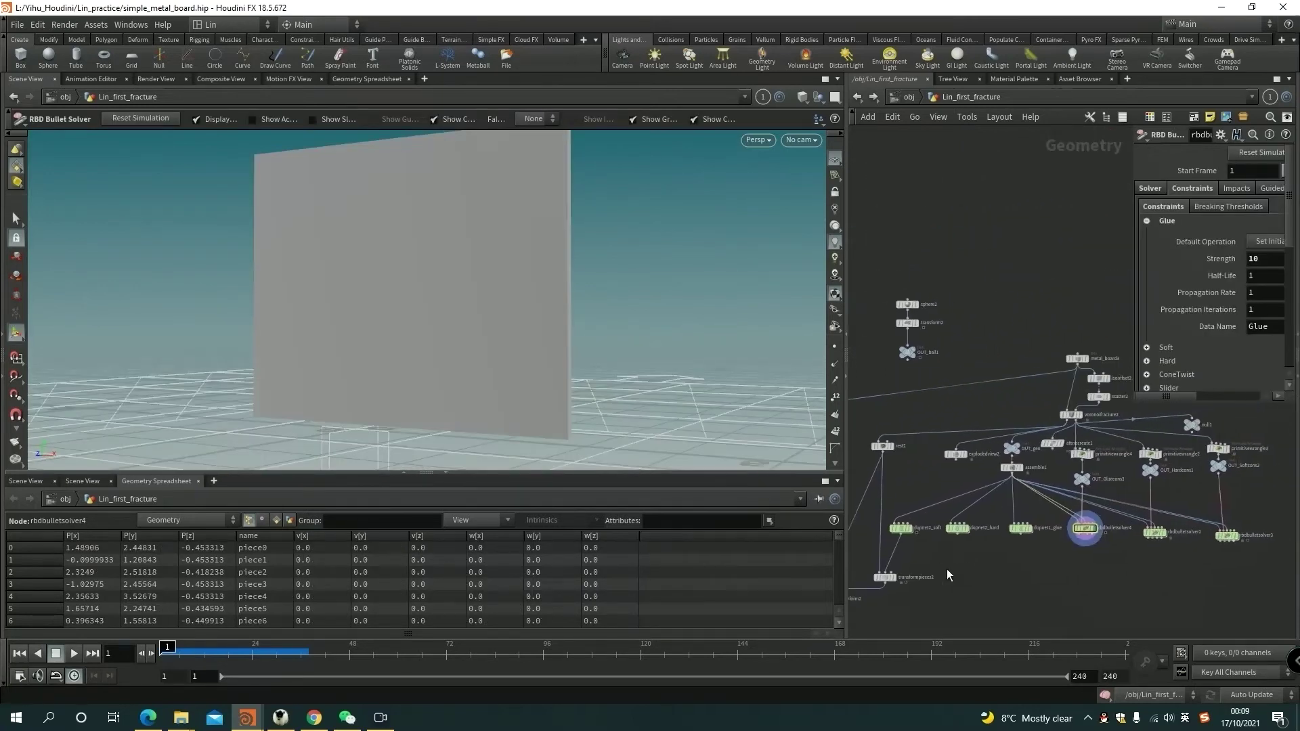
scroll(1061, 560, up, 3)
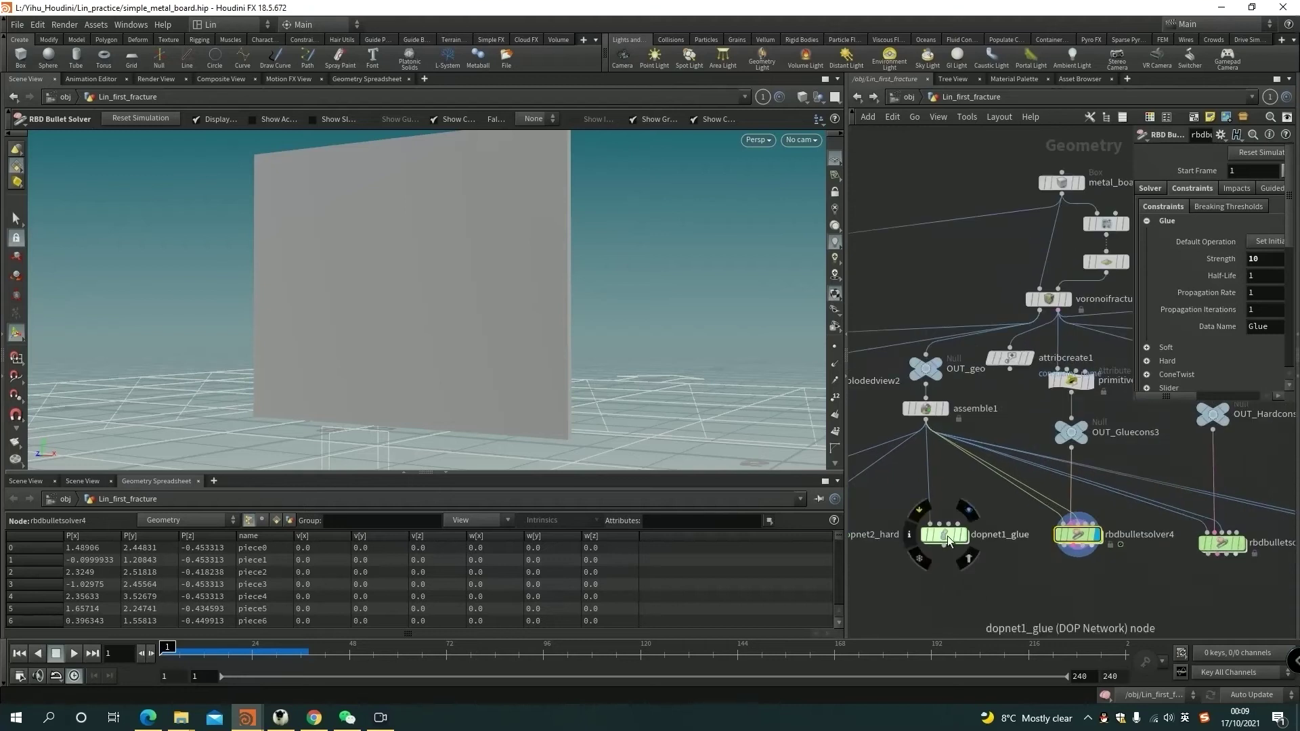
click(948, 535)
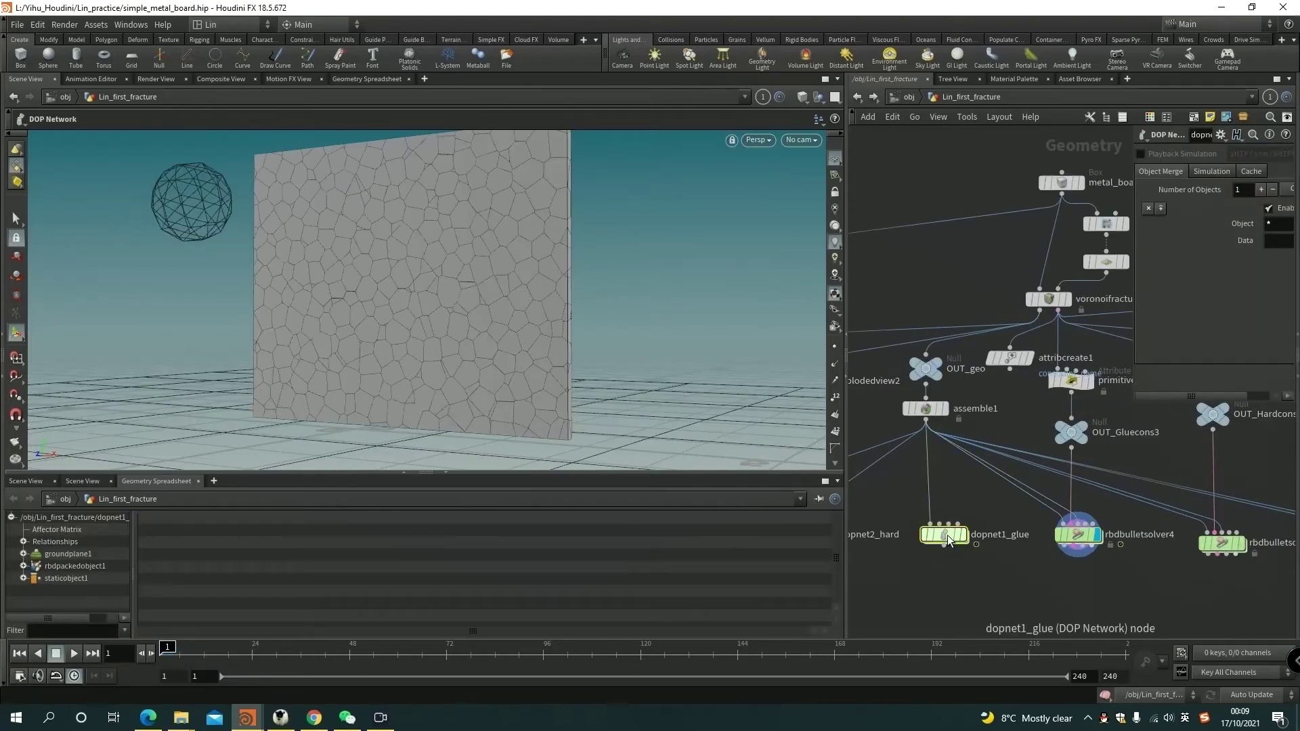
double_click(948, 535)
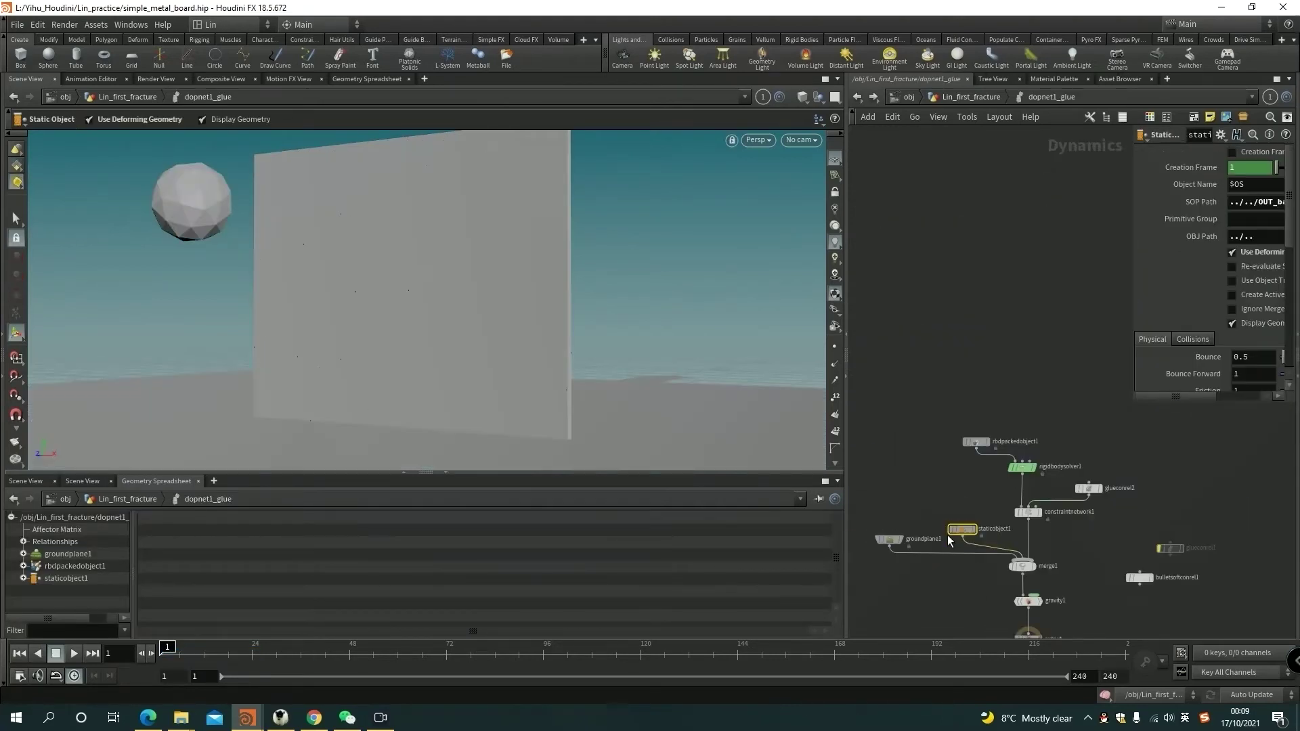
middle_drag(978, 588, 976, 509)
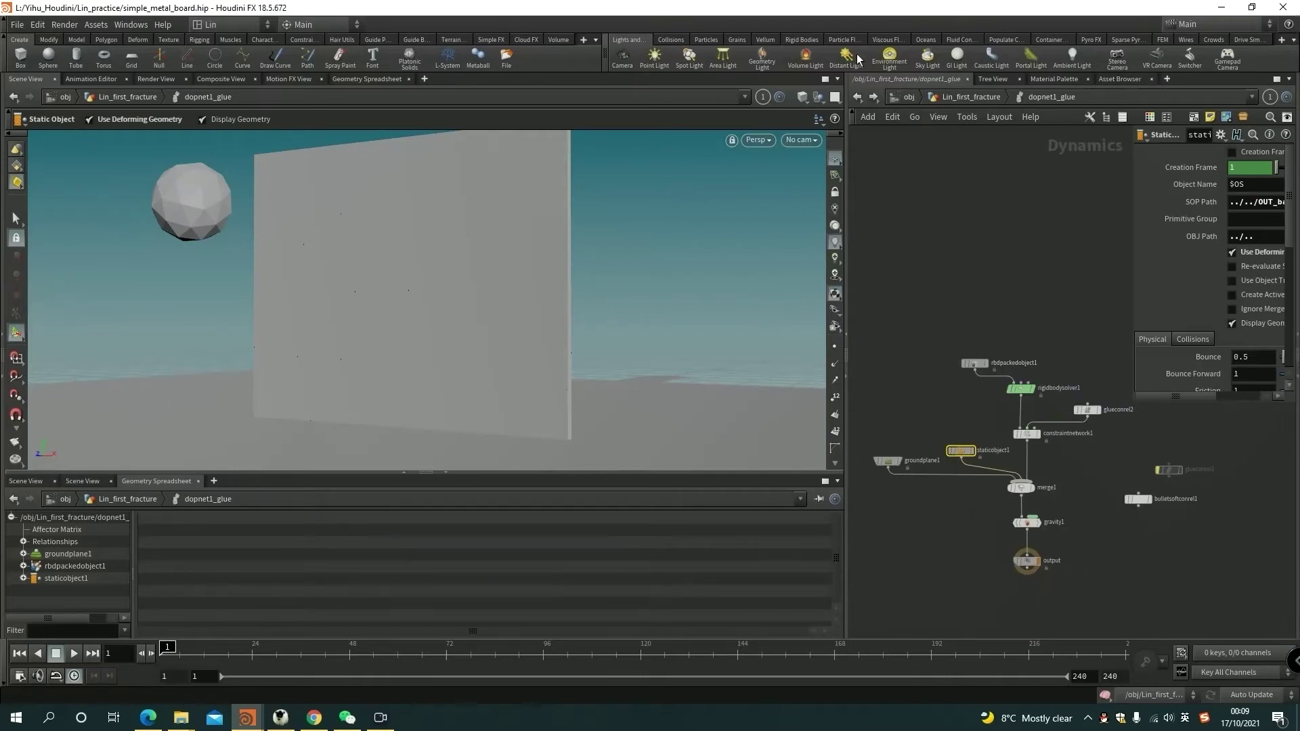
click(857, 98)
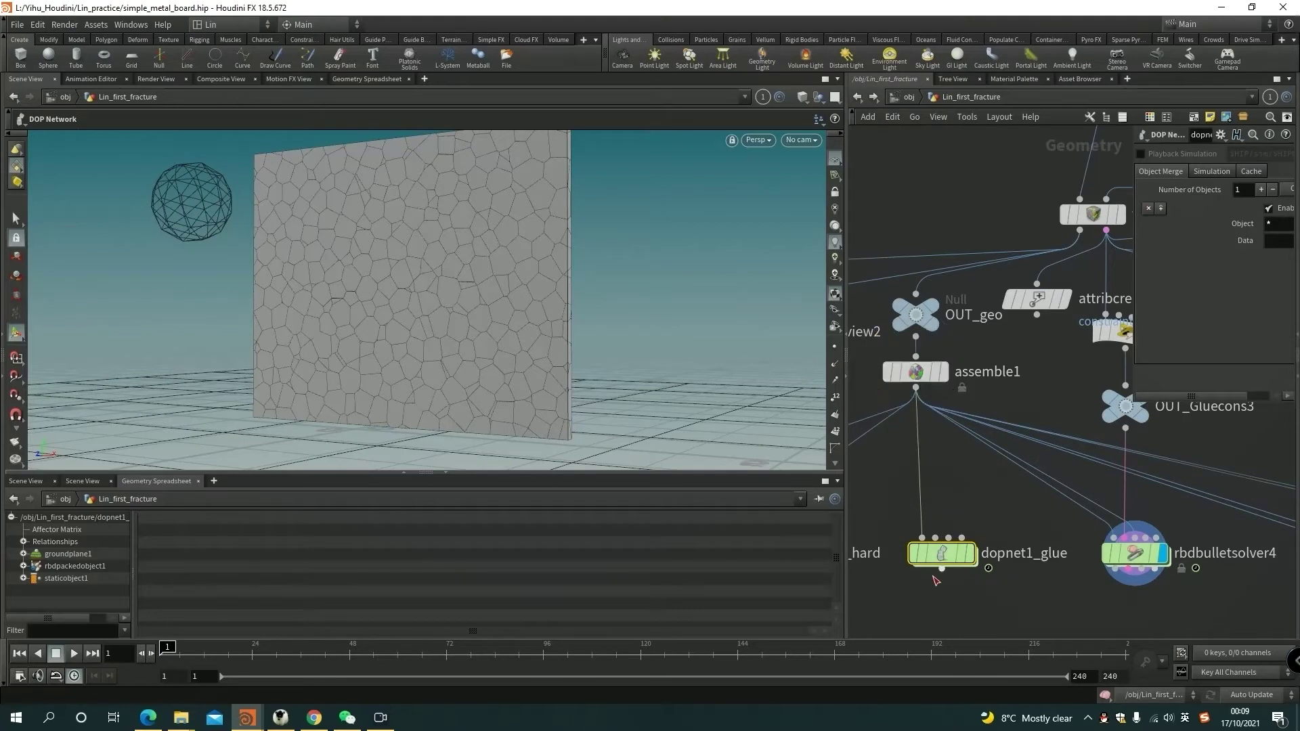
- Go into dopnet1_glue, select rbdpackedobject1, and widen the parameter area to read its geometry source settings
double_click(951, 554)
click(973, 364)
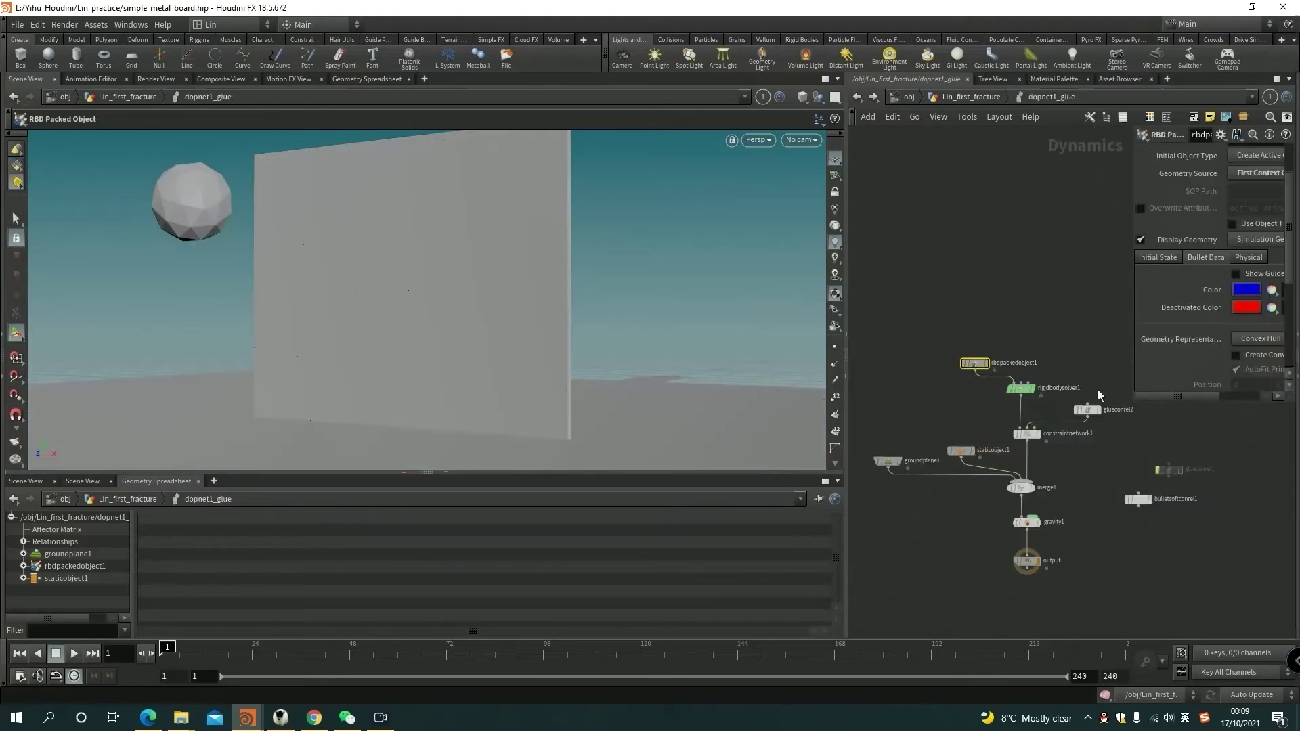
drag(1133, 404, 951, 364)
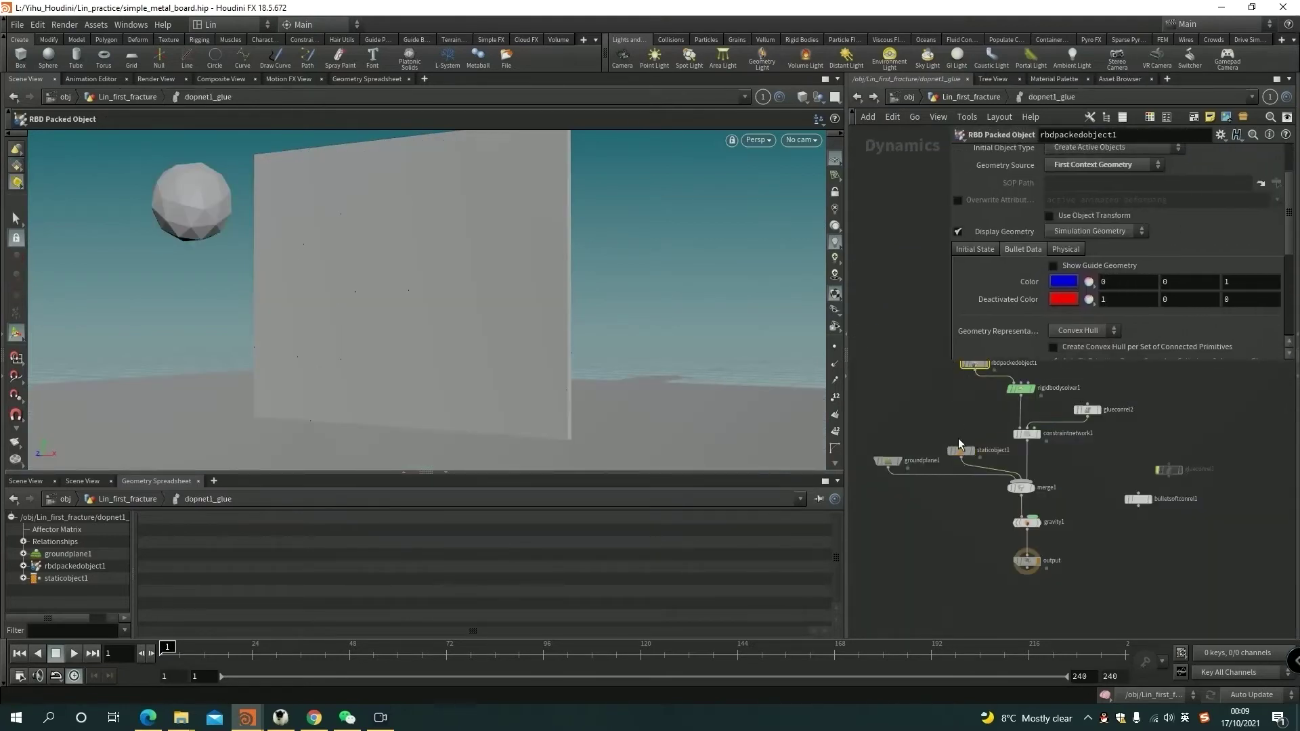
middle_drag(957, 437, 910, 519)
scroll(1055, 209, up, 3)
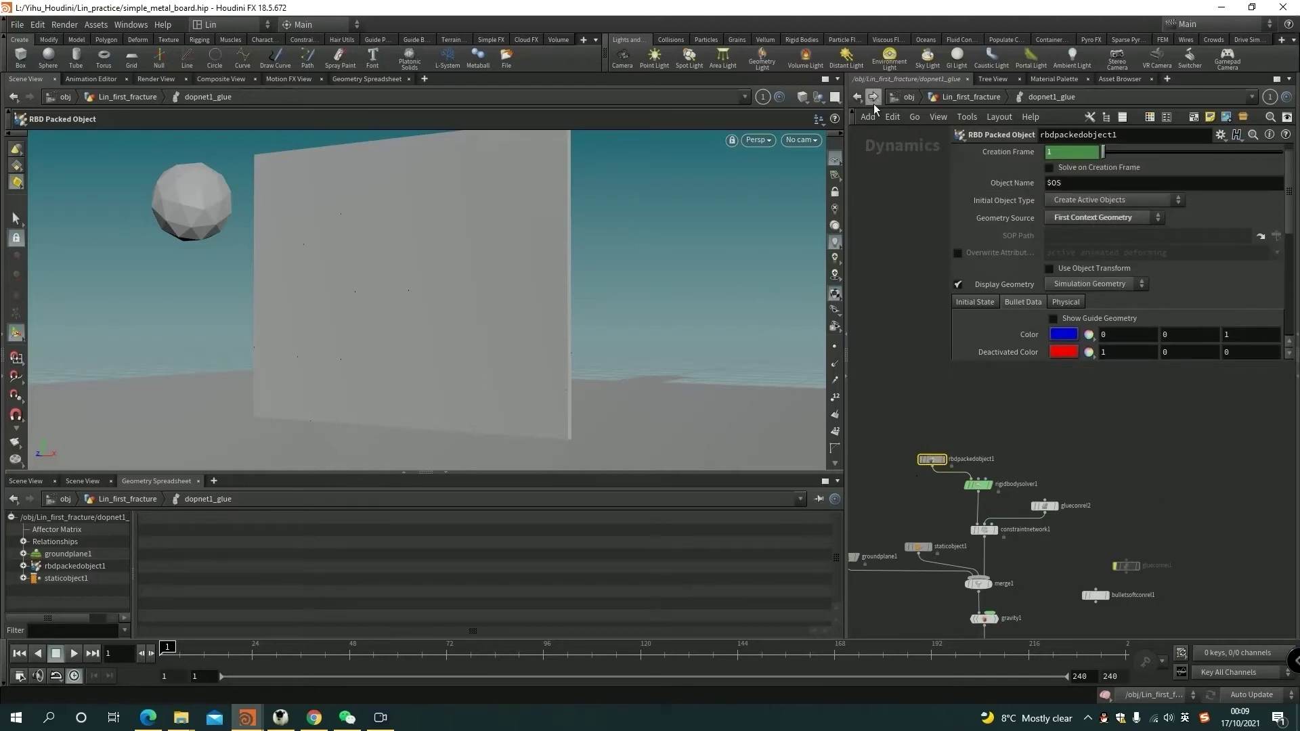
- Reopen dopnet1_glue from its parent network and show the Bullet settings of rigidbodysolver1
click(859, 97)
double_click(948, 556)
scroll(1019, 487, up, 3)
middle_drag(1012, 518, 1054, 506)
drag(1002, 476, 1001, 494)
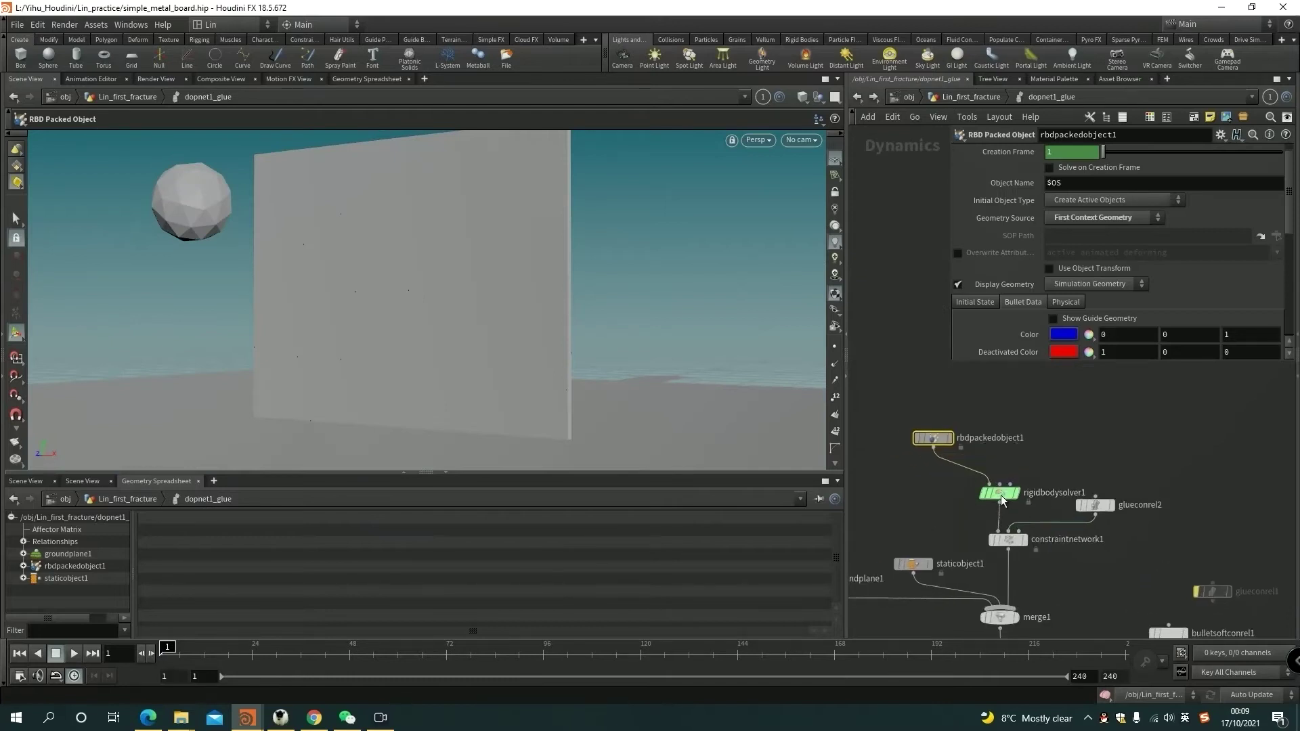
click(1002, 495)
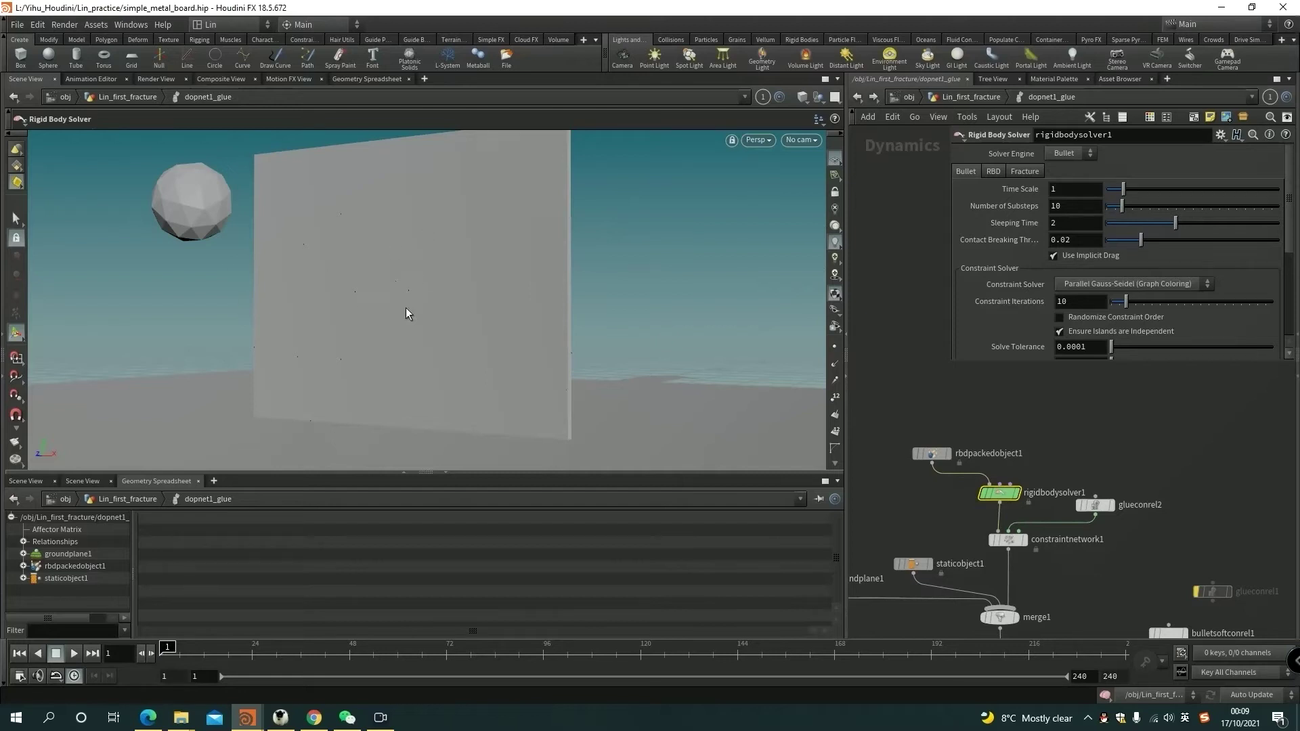
alt+middle_drag(436, 254, 436, 284)
scroll(436, 285, up, 1)
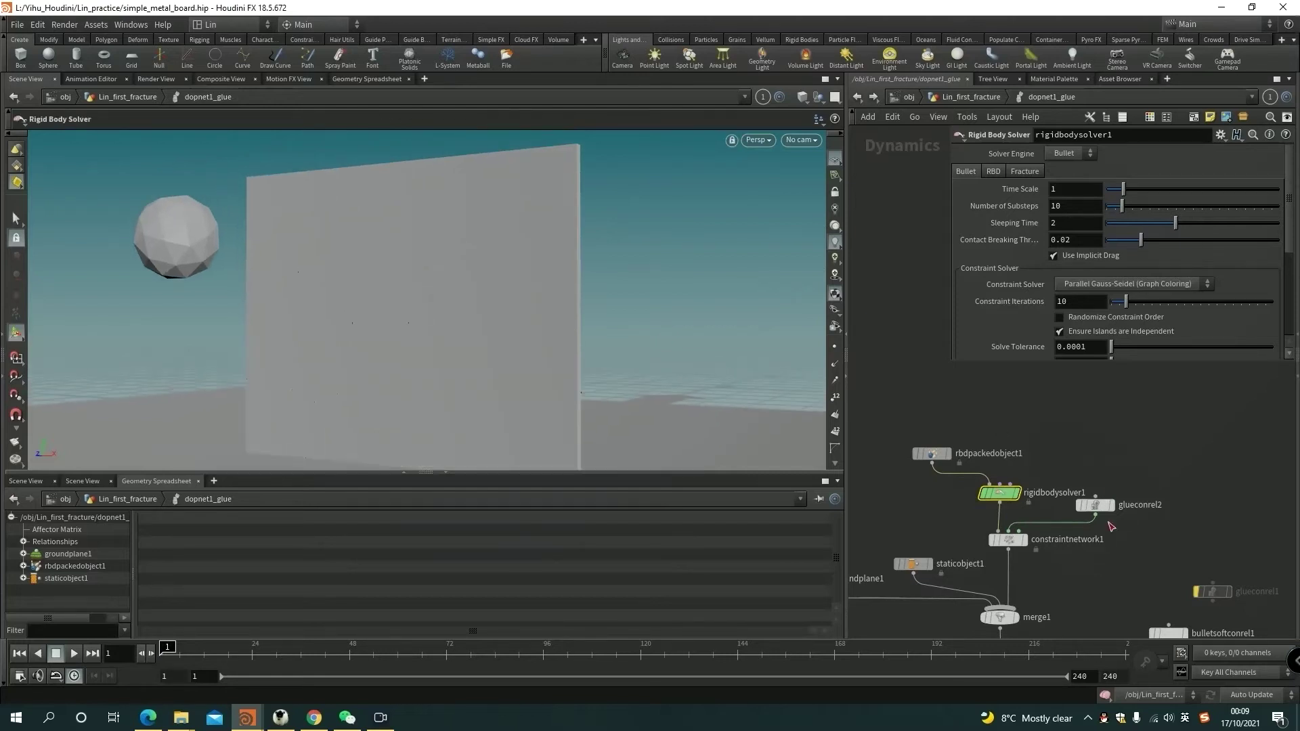
- Follow the chain from the constraint network to the output, and check the SOP path of staticobject1
middle_drag(1111, 570, 1108, 522)
middle_drag(1041, 558, 1150, 504)
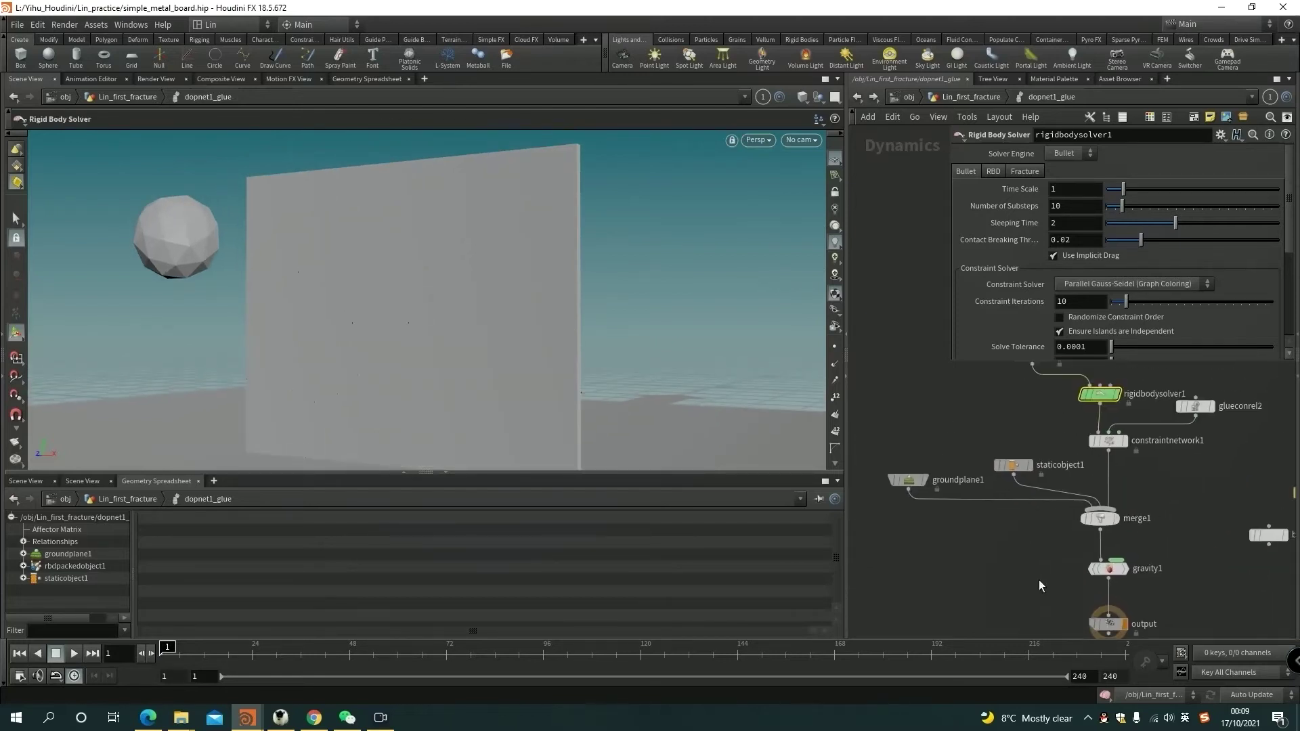
middle_drag(1171, 596, 1132, 518)
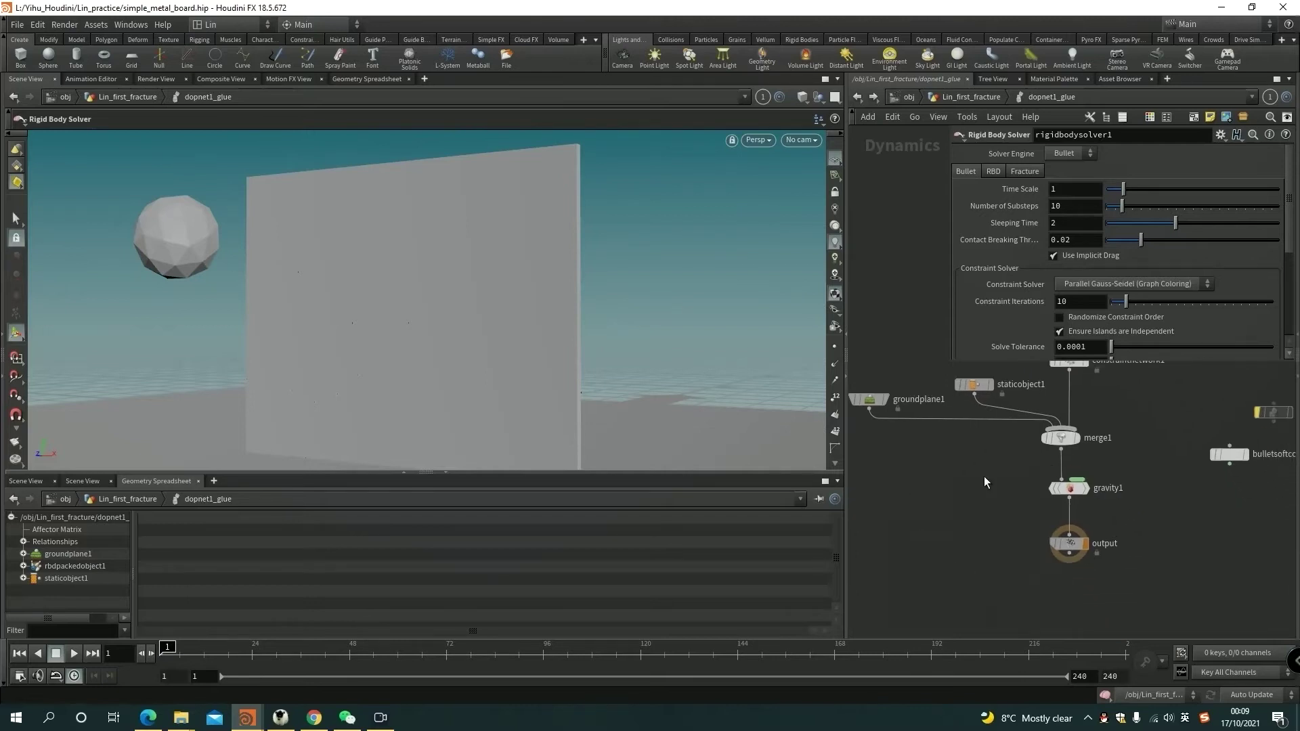
middle_drag(985, 476, 1014, 578)
click(1003, 486)
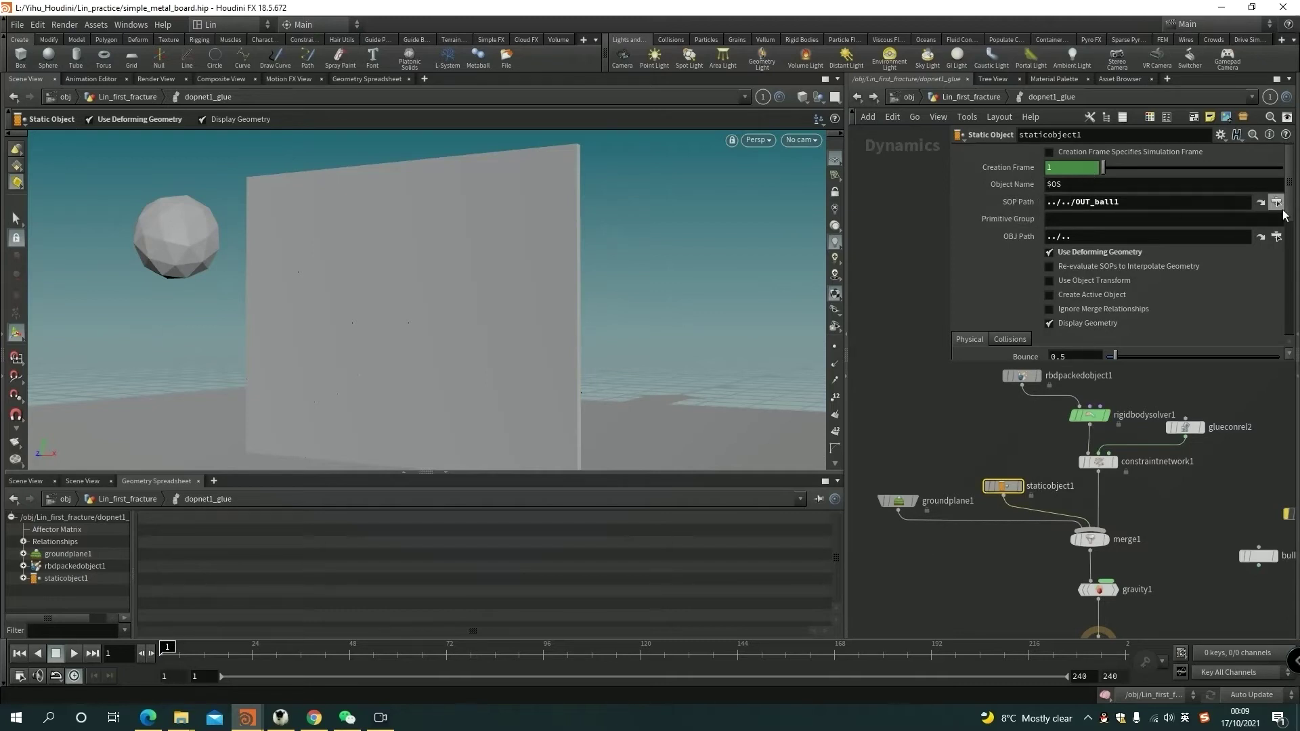
click(1277, 201)
click(1285, 94)
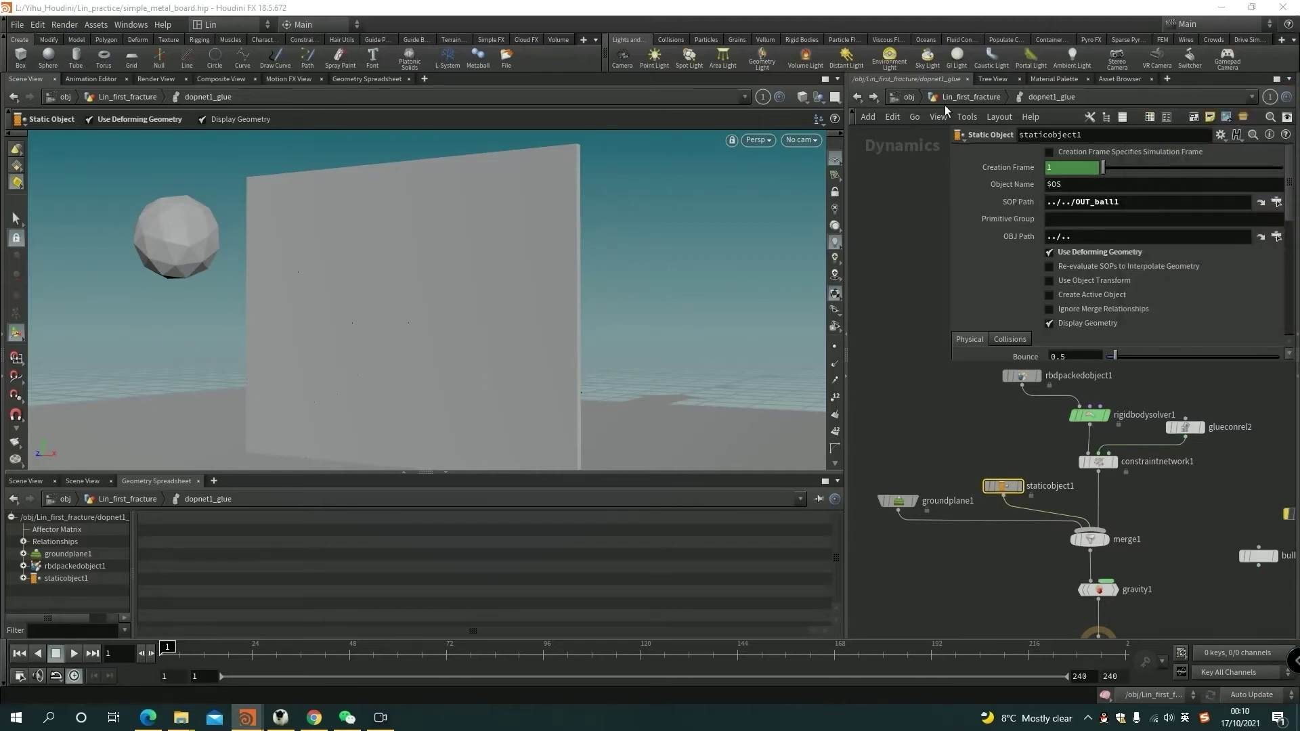
- Look at the sphere chain ending in OUT_ball1 in Lin_first_fracture, and return inside dopnet1_glue
click(858, 97)
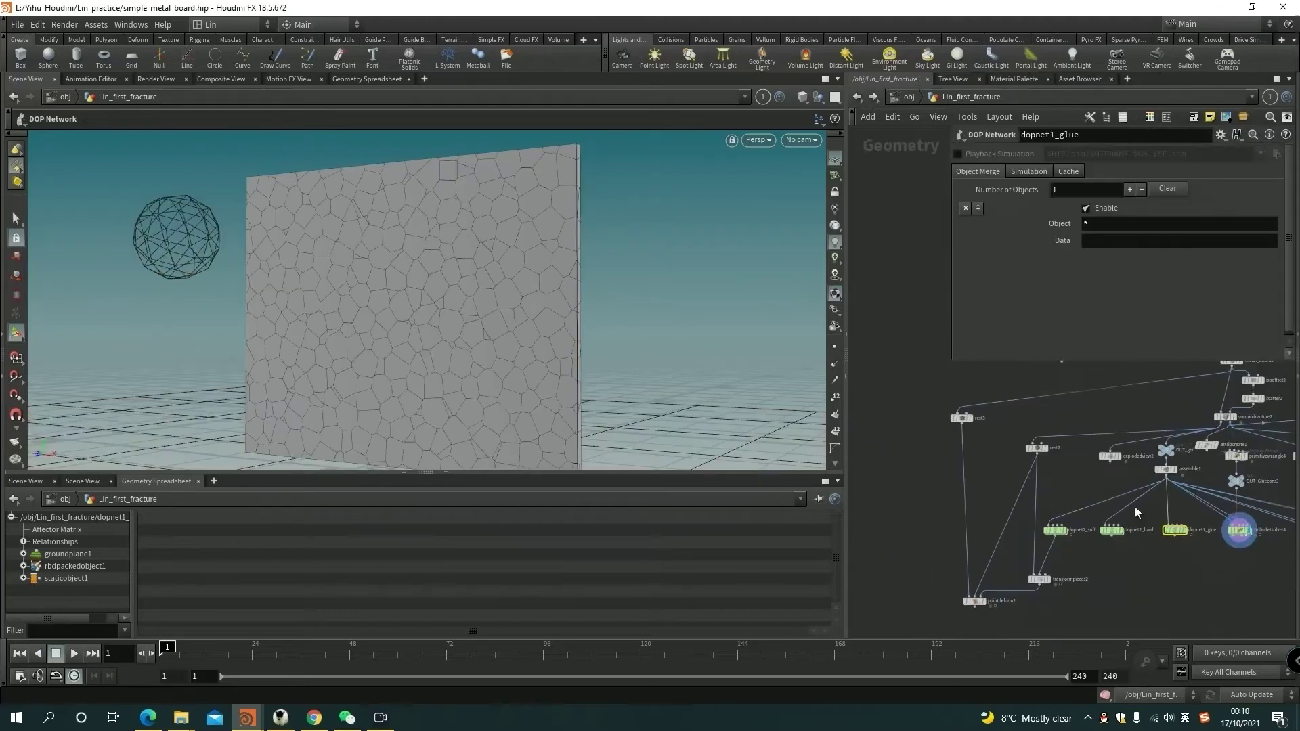
scroll(1082, 424, up, 3)
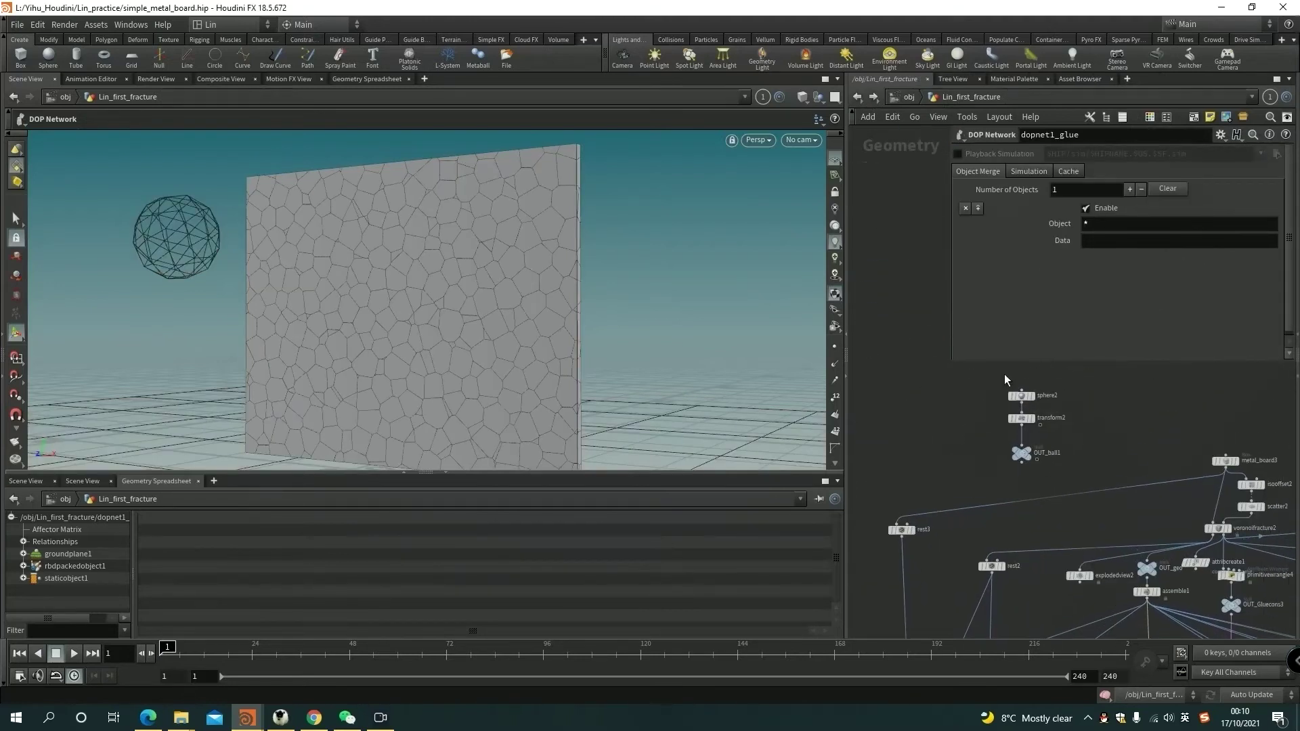
middle_drag(1115, 442, 1054, 372)
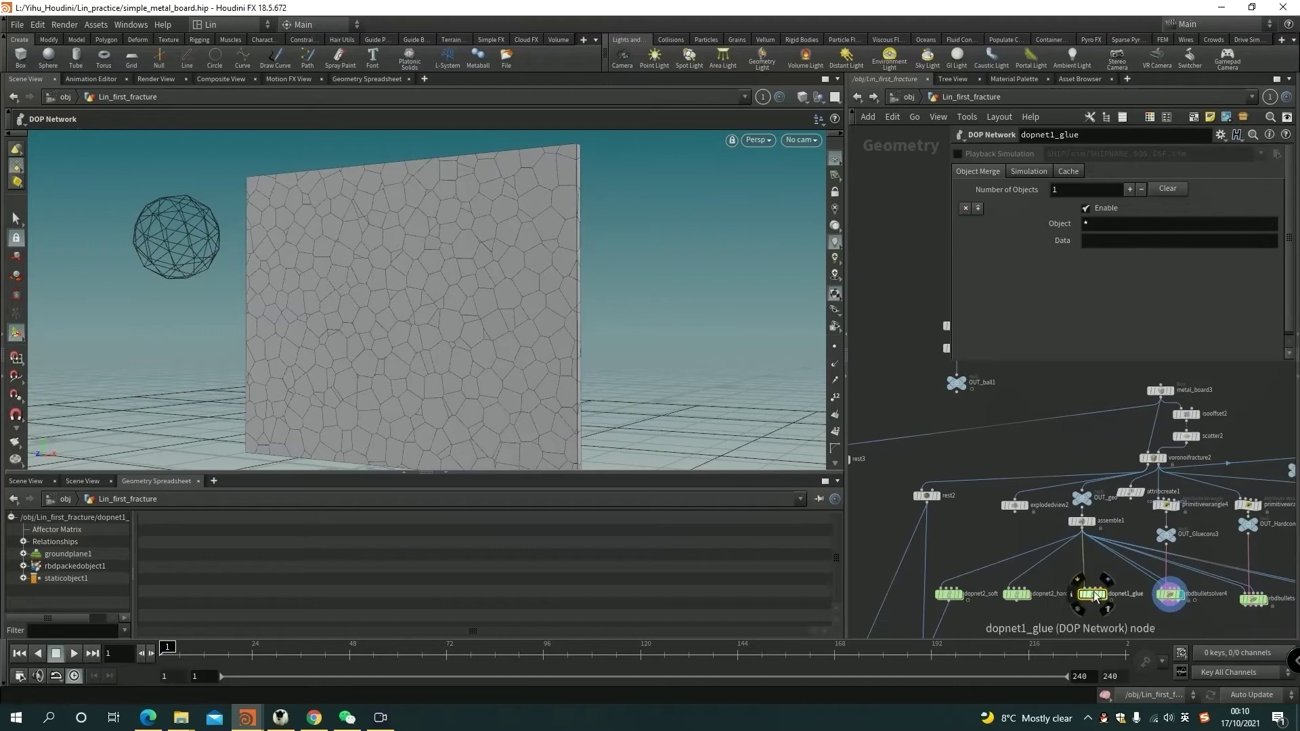
double_click(1089, 596)
middle_drag(1057, 576, 991, 505)
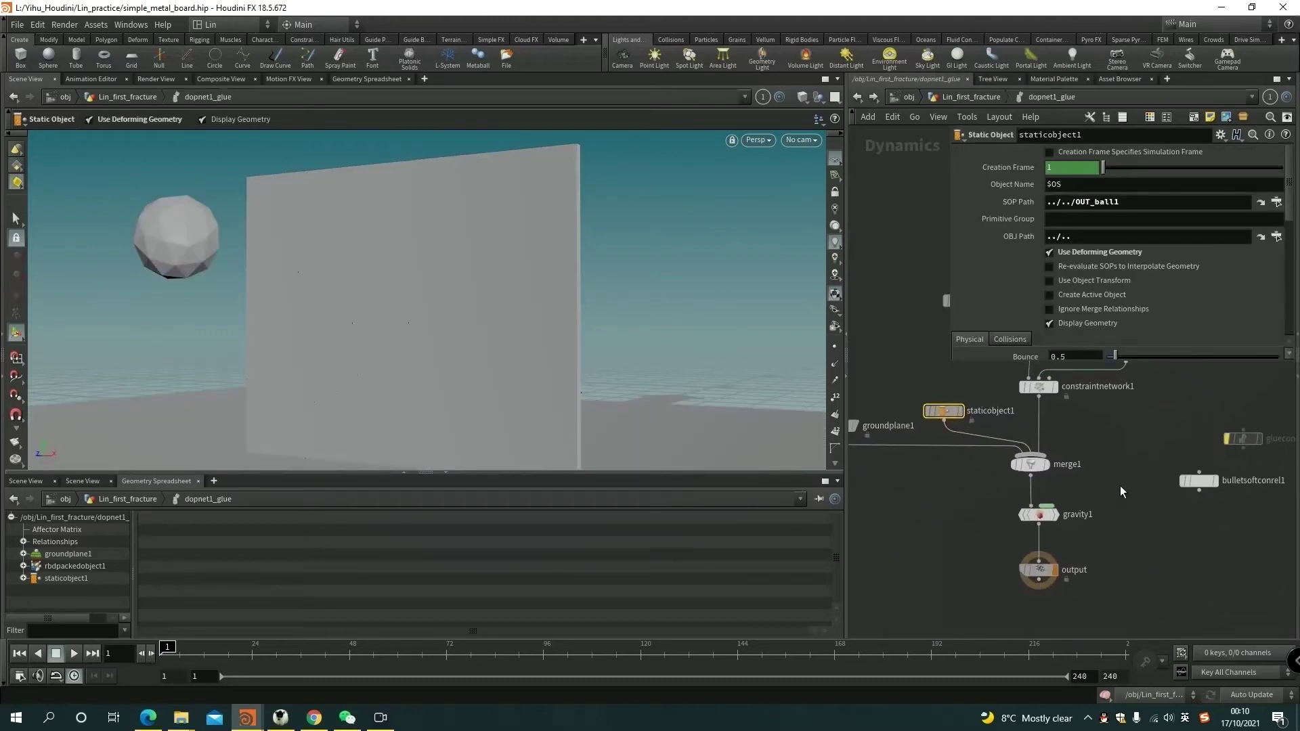
middle_drag(1120, 485, 1122, 568)
- Bypass constraintnetwork1 and glueconrel2, and play the simulation without constraints, stopping at frame 8
click(1017, 452)
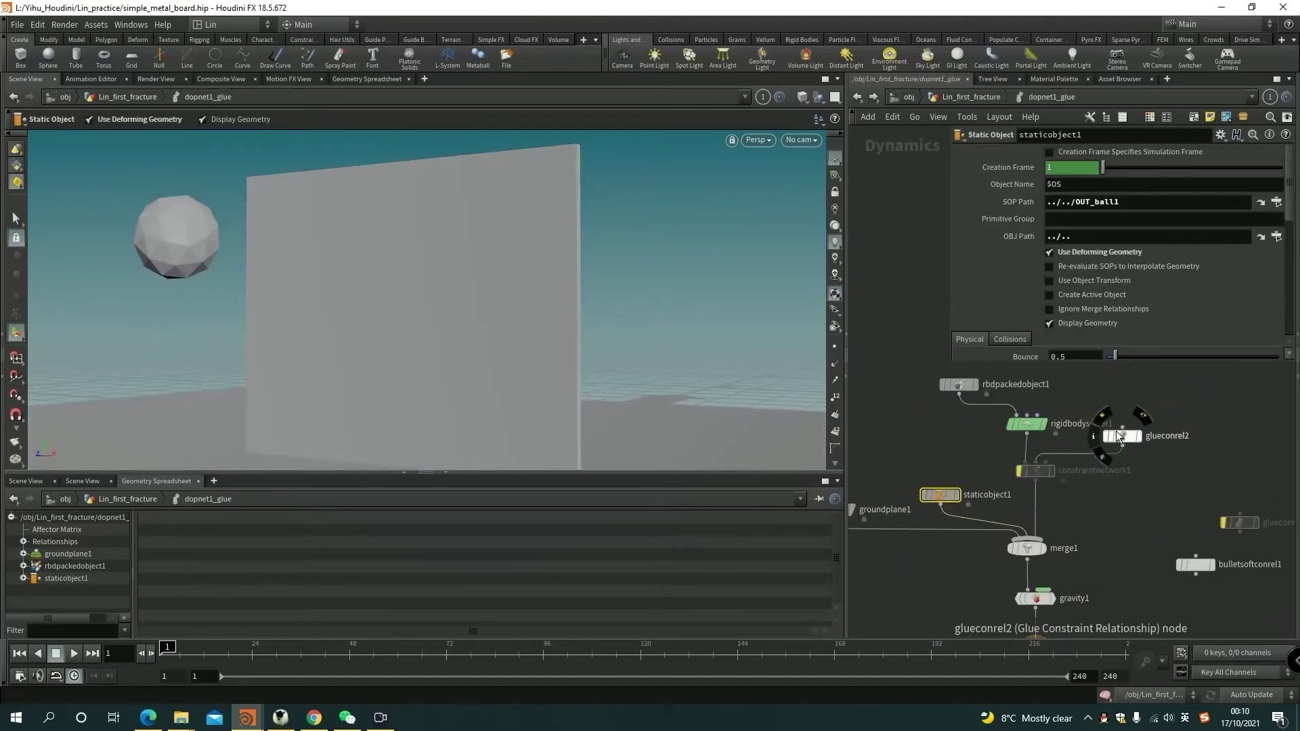
click(1107, 437)
click(74, 653)
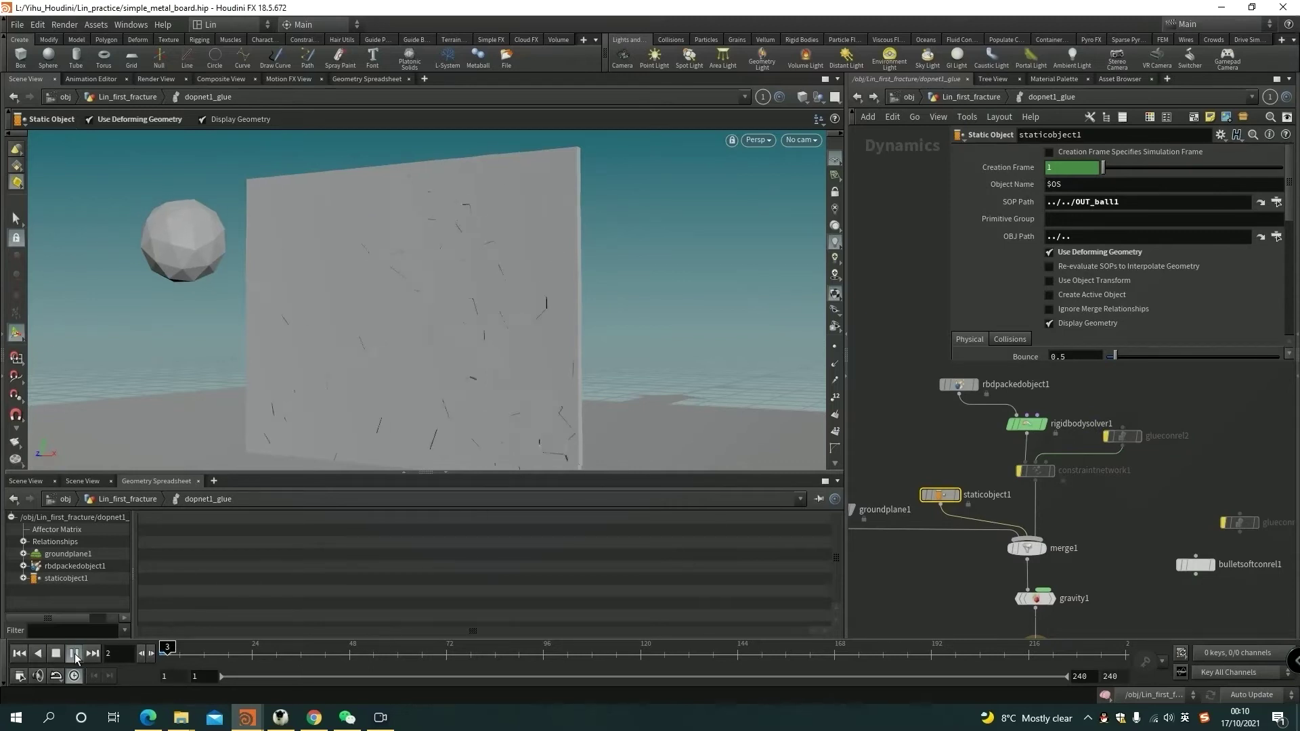
click(185, 647)
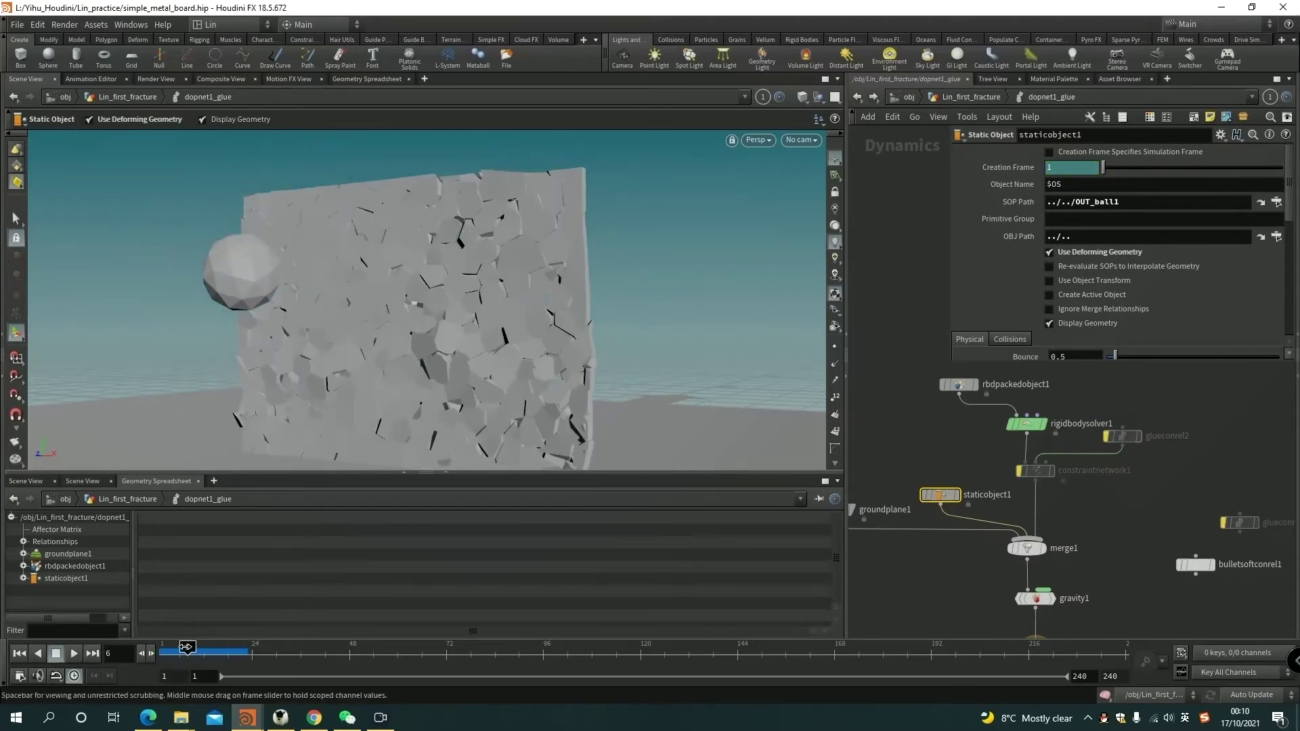
- Re-enable constraintnetwork1 and glueconrel2, and return the timeline to frame 1
click(1019, 470)
click(1108, 438)
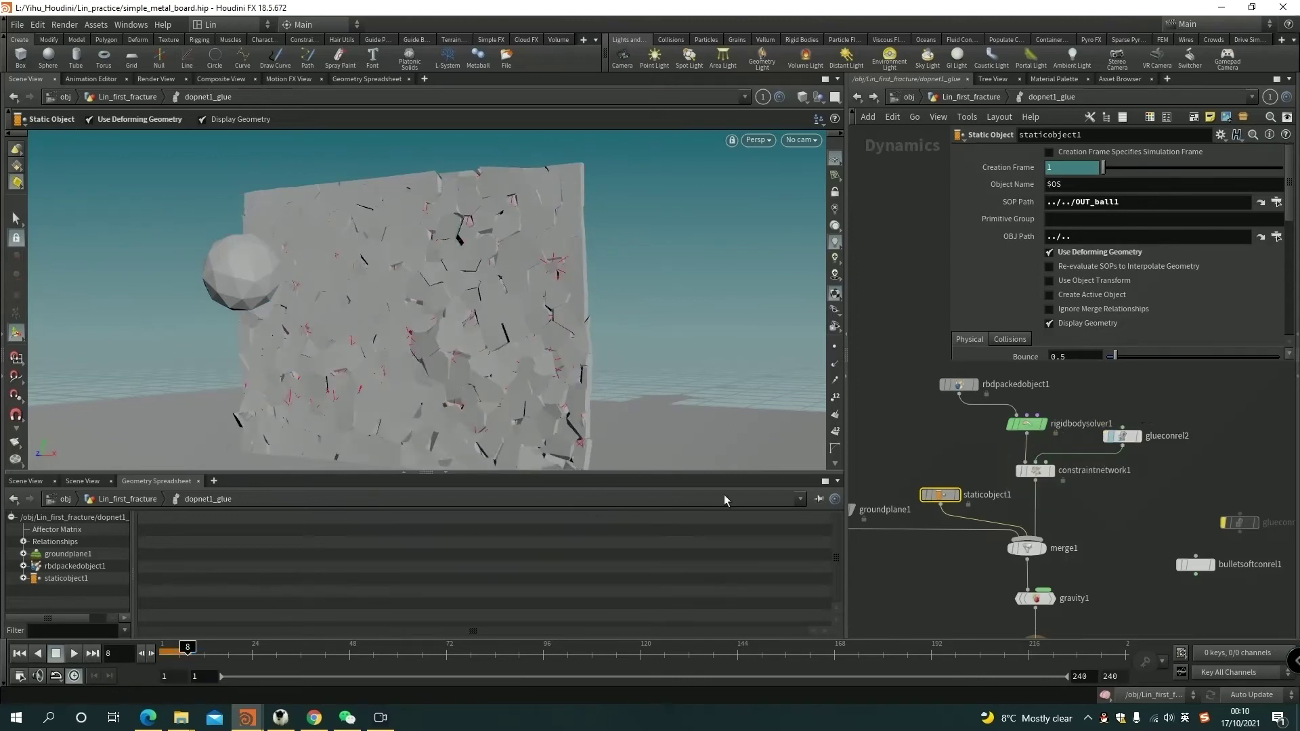
click(18, 654)
- Show the guide options of constraintnetwork1 and enlarge the scene view vertically
alt+drag(414, 338, 429, 282)
click(1035, 471)
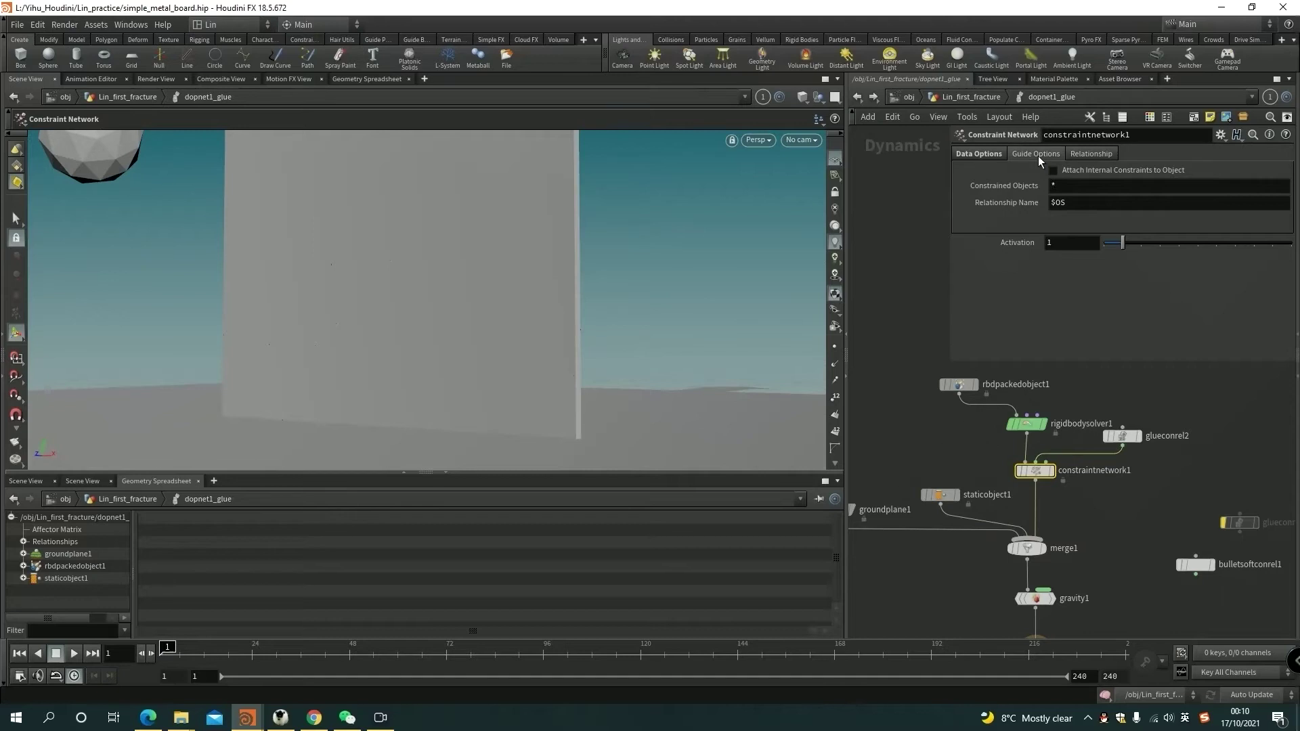
click(1037, 154)
key(Escape)
drag(477, 269, 426, 310)
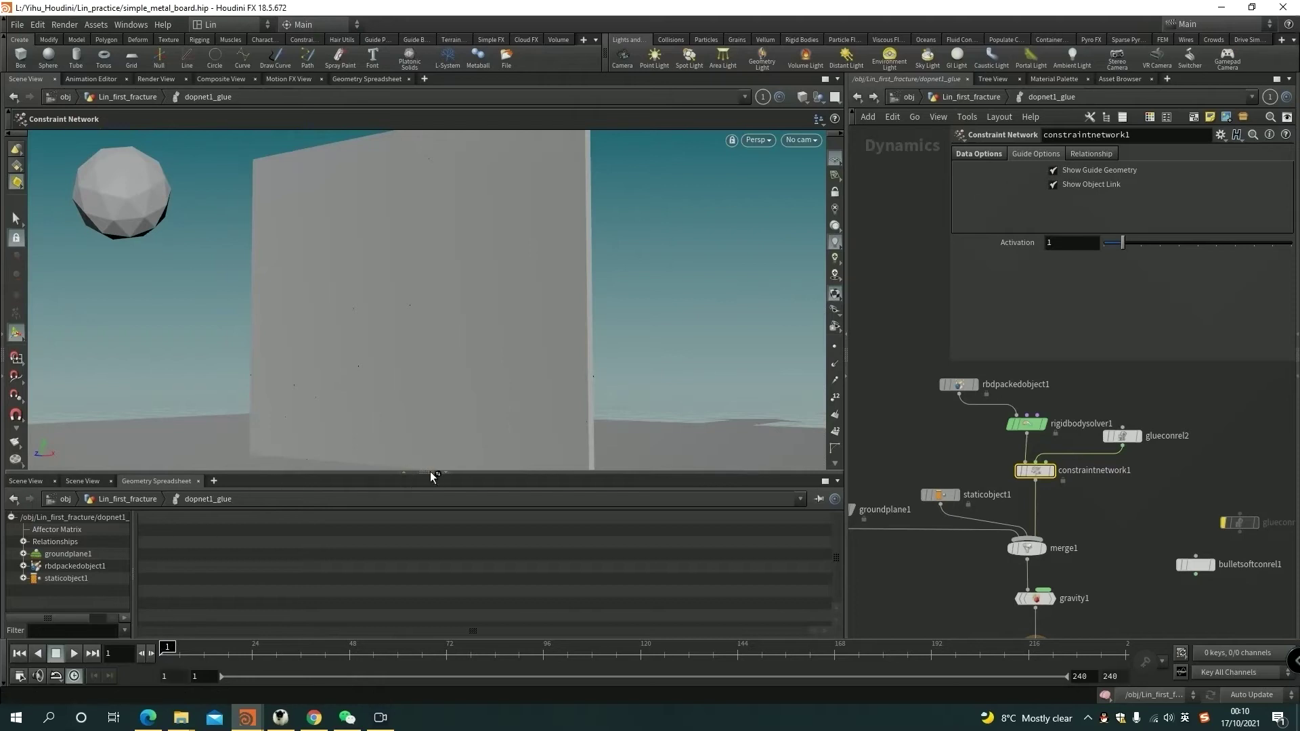
drag(430, 476, 430, 532)
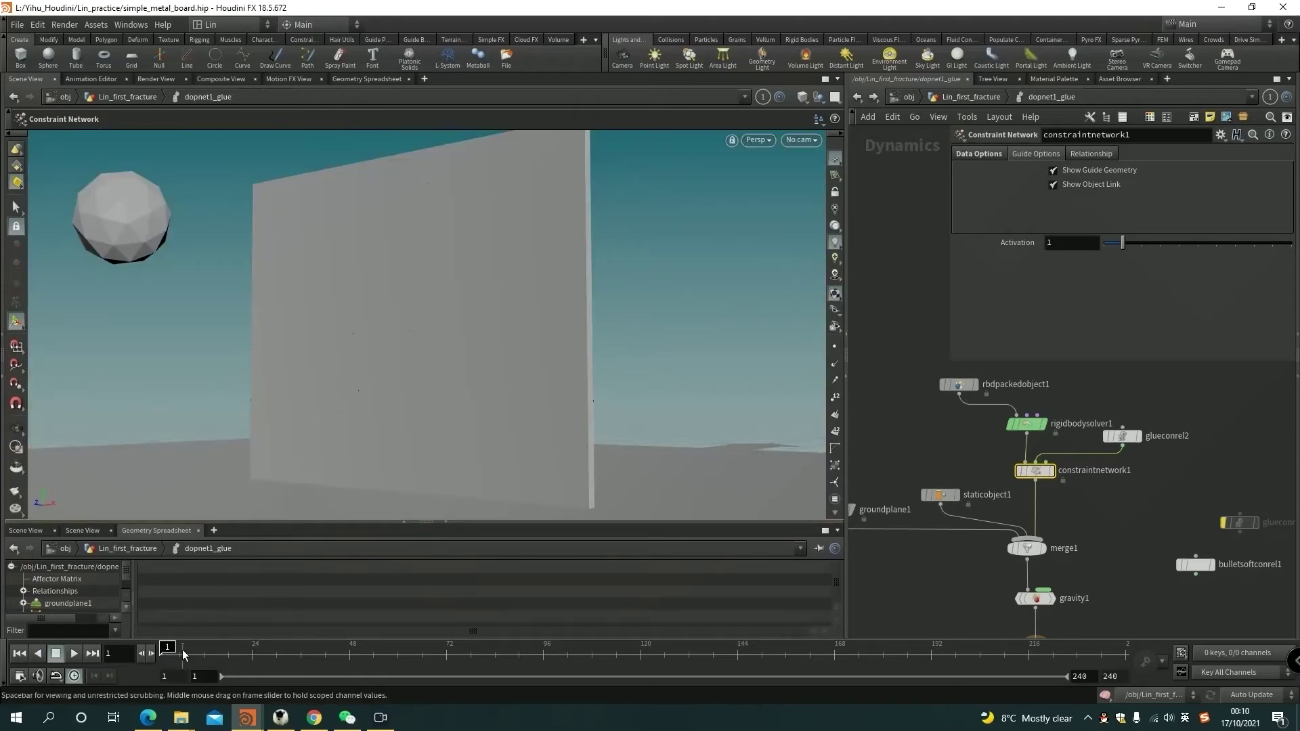
- Go to frame 18 of the glue simulation and switch the viewport shading to Wireframe
drag(181, 648, 240, 647)
alt+drag(461, 298, 293, 438)
mouse_move(240, 648)
mouse_down()
mouse_move(272, 650)
mouse_move(202, 649)
mouse_move(228, 649)
mouse_up()
click(802, 97)
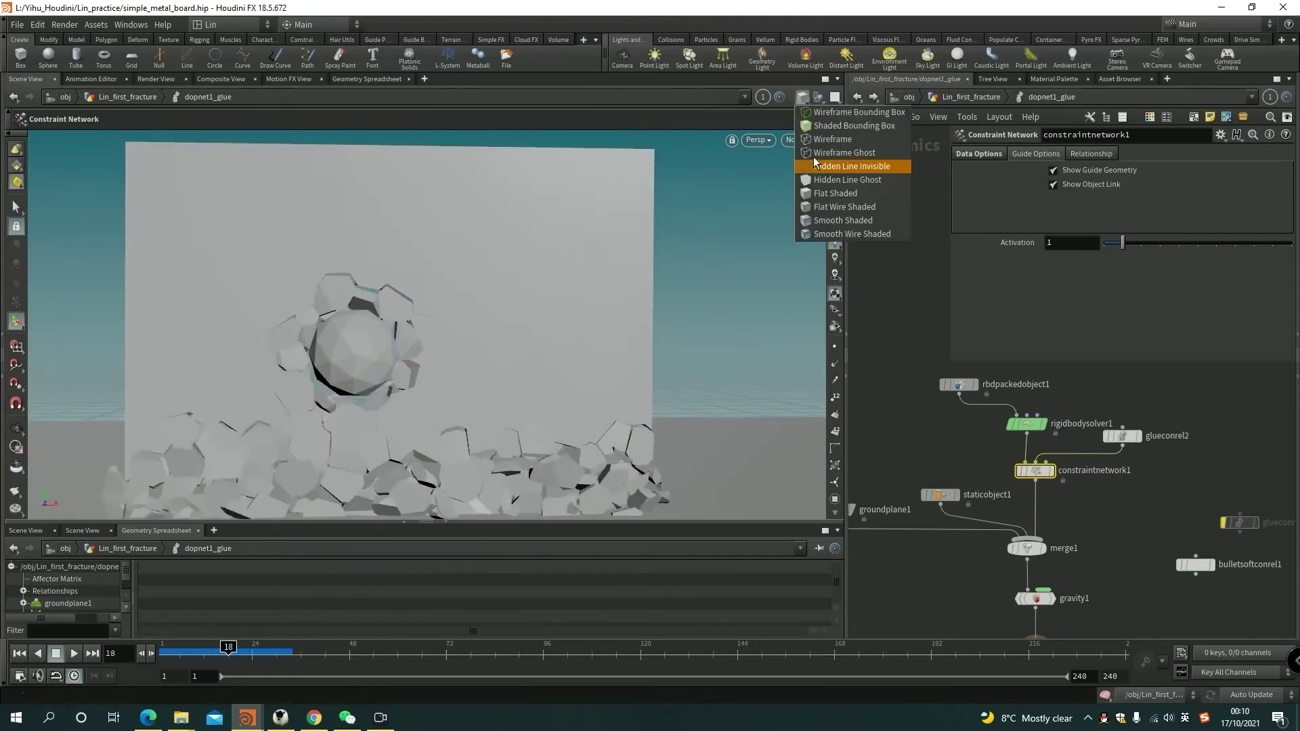
click(819, 141)
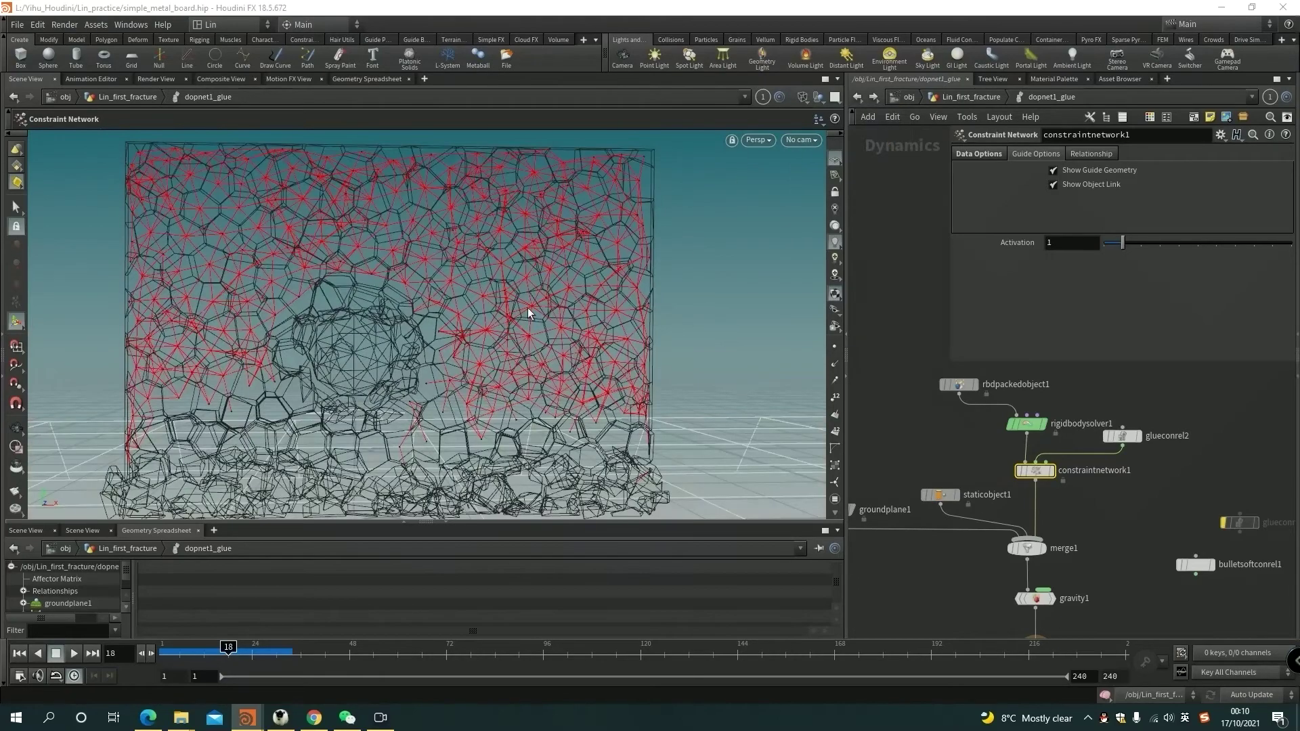
- Examine the constraint links around the ball impact and among the broken pieces at the board's base at frame 18
key(Escape)
mouse_move(527, 307)
mouse_down()
mouse_move(393, 325)
mouse_move(453, 308)
mouse_move(407, 220)
mouse_move(334, 216)
mouse_up()
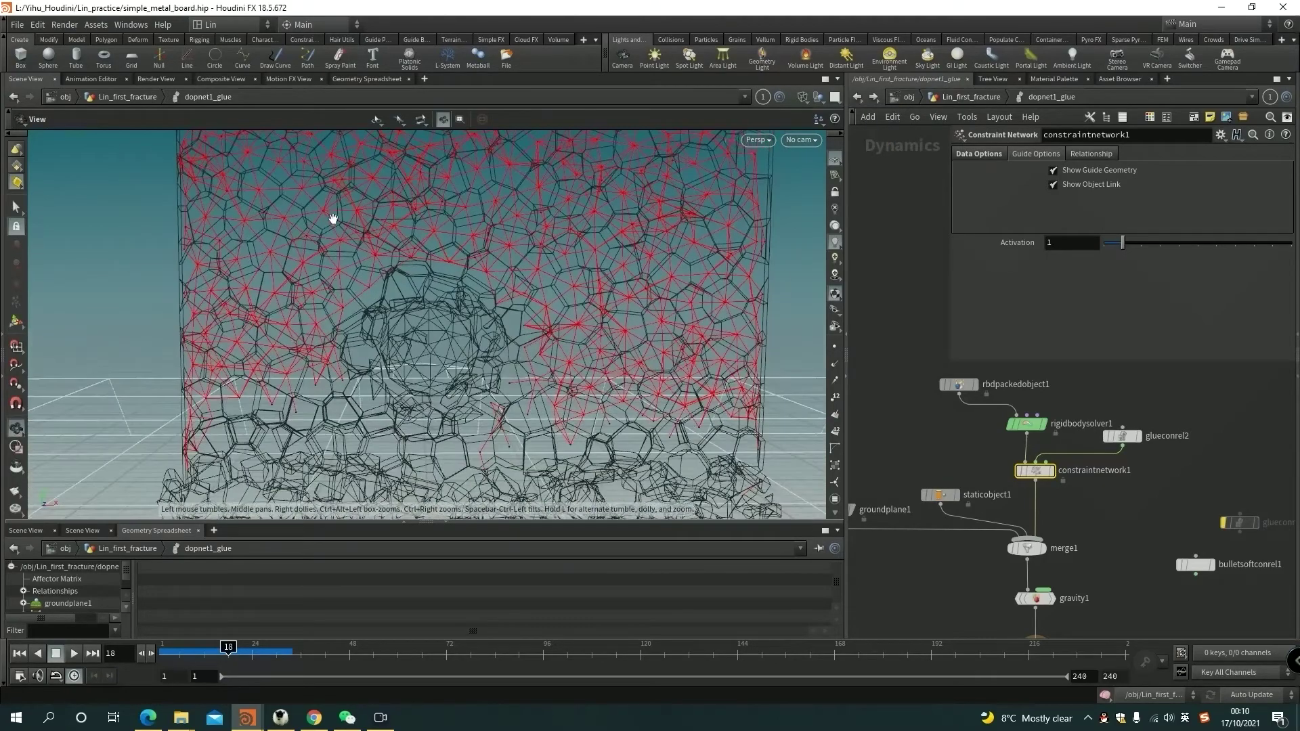
drag(348, 400, 275, 423)
drag(392, 451, 309, 348)
key(Return)
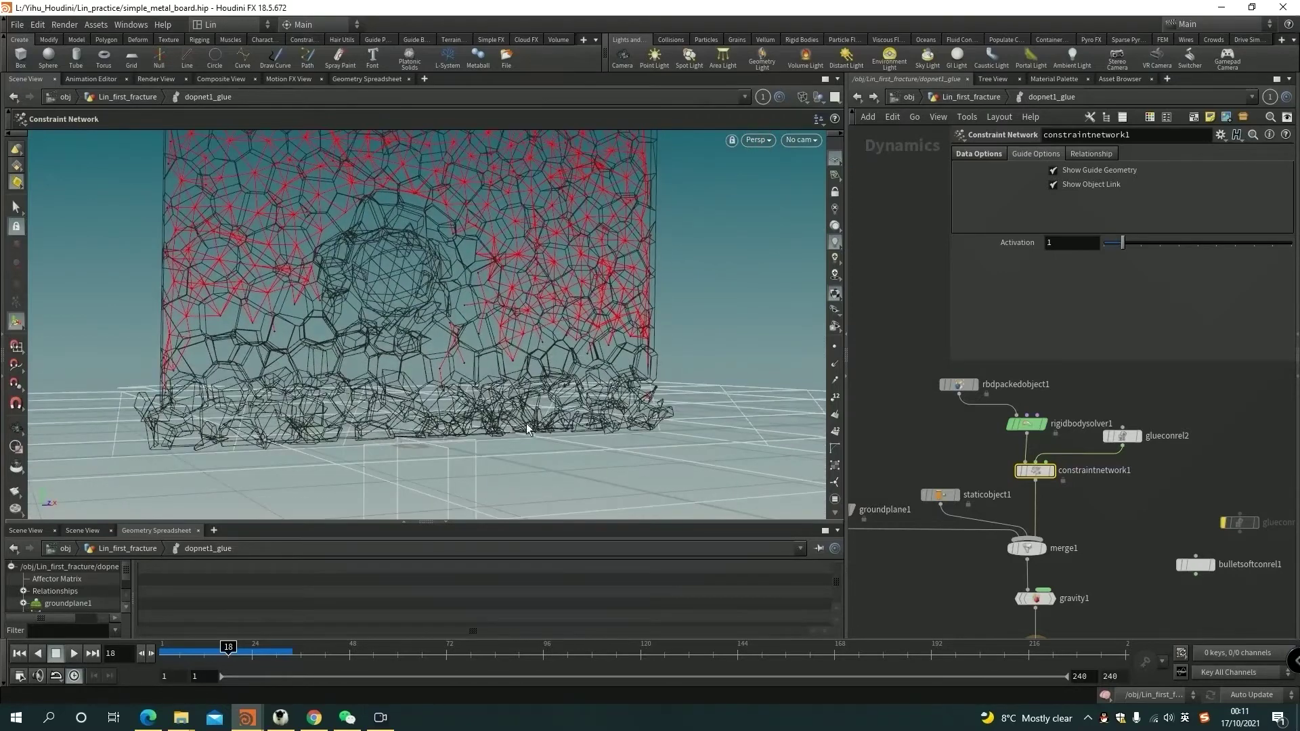
key(Escape)
drag(603, 373, 306, 374)
key(Escape)
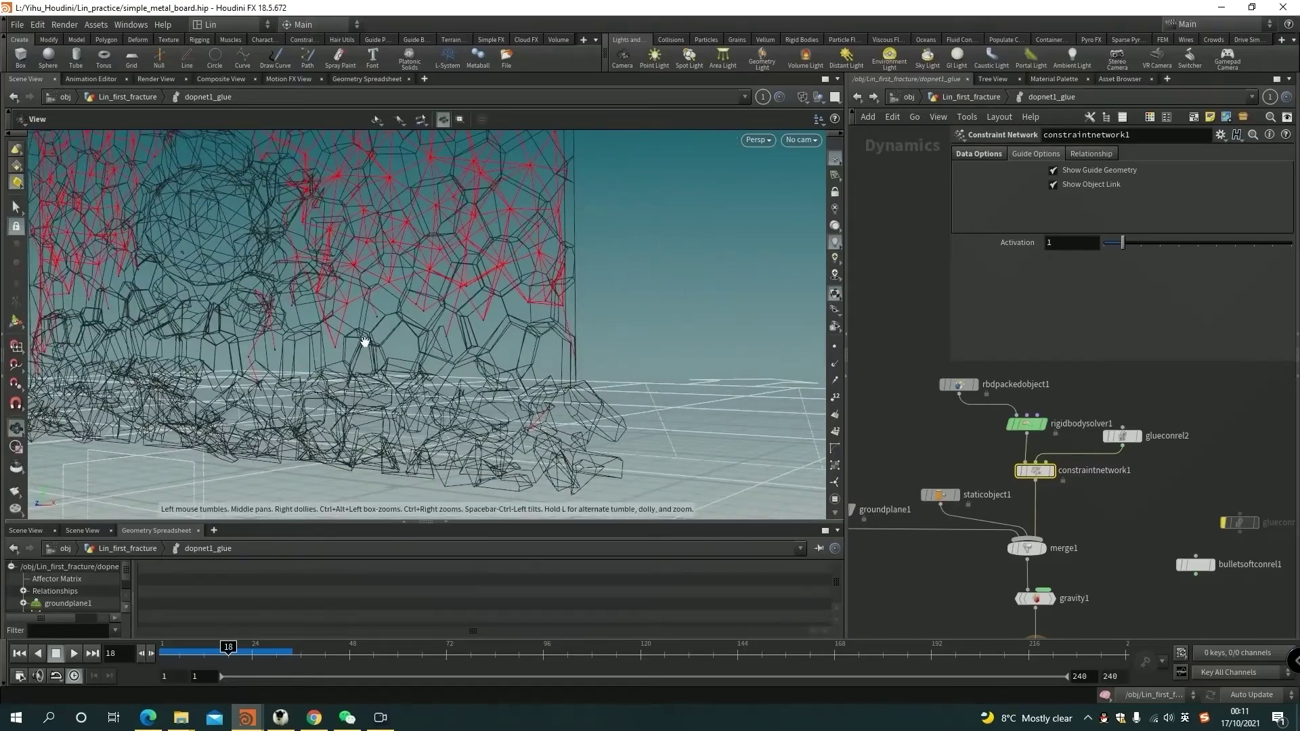
drag(364, 342, 463, 292)
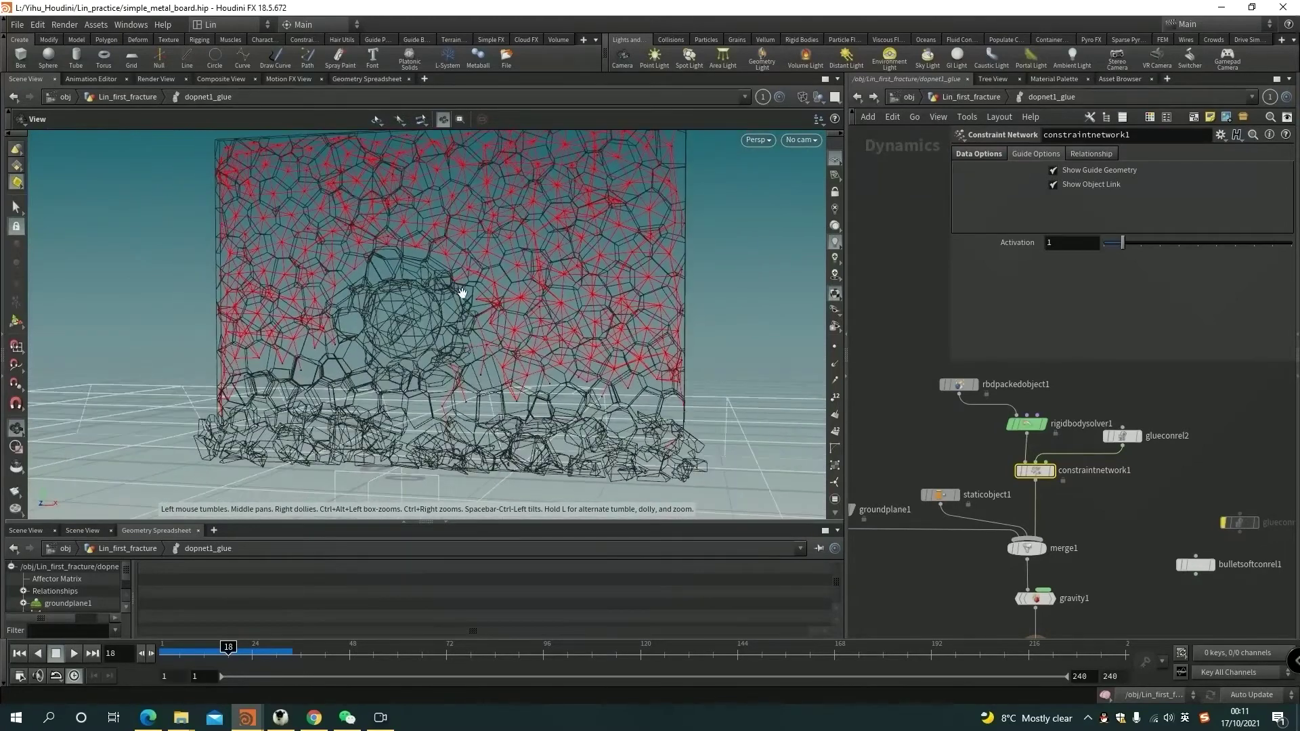
key(Return)
- Return to frame 1 and view the constraint links across the whole unbroken board
click(19, 653)
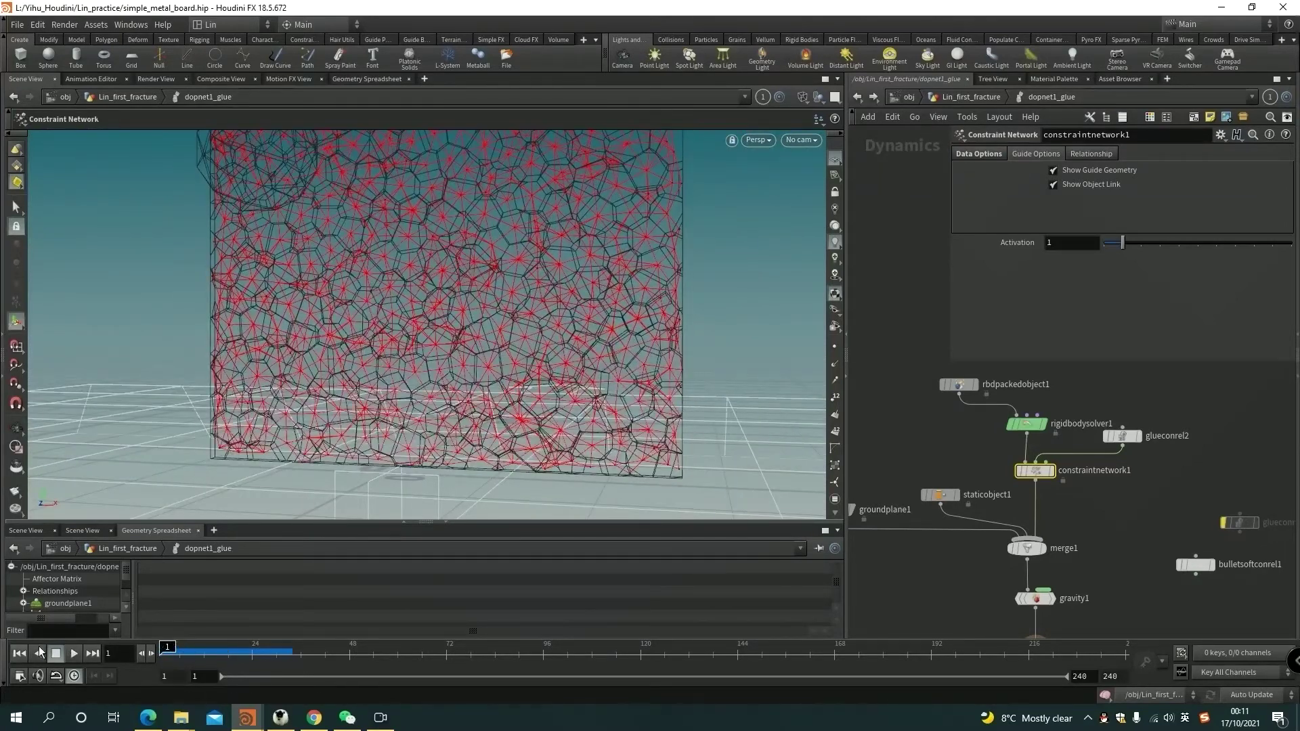
key(Escape)
drag(522, 369, 501, 339)
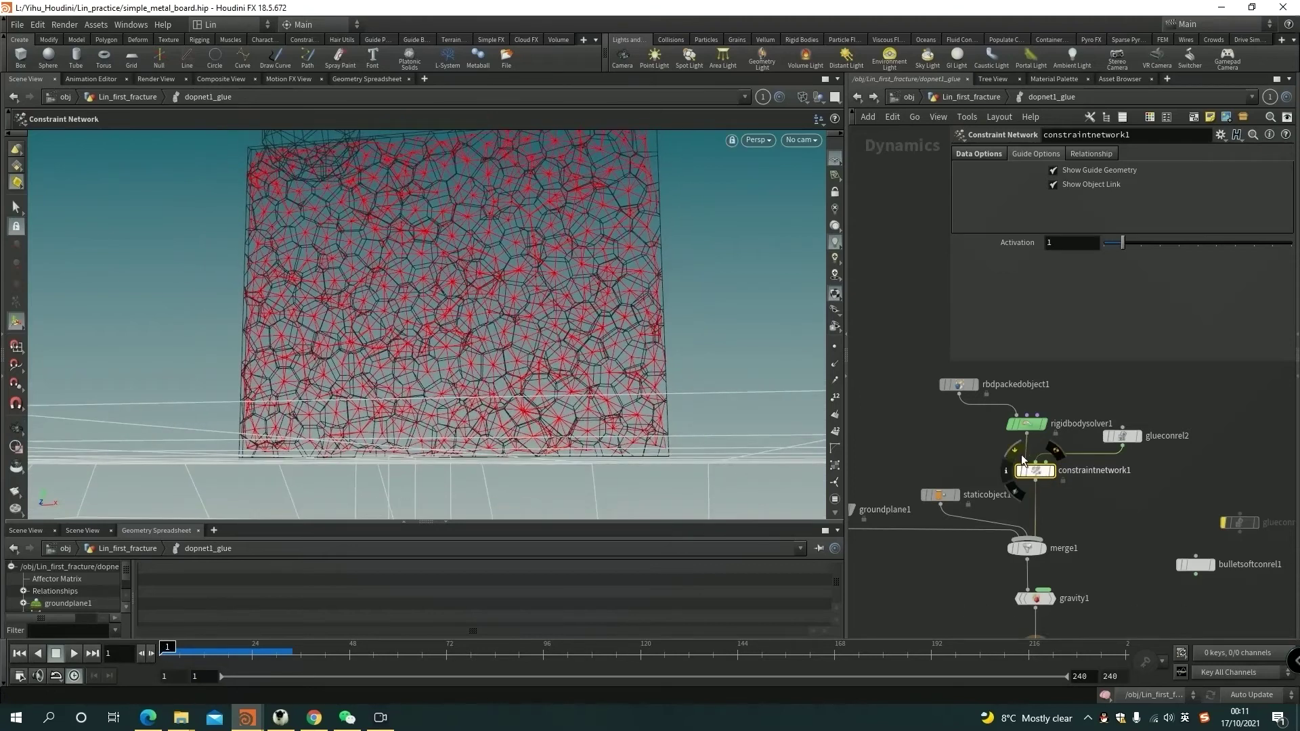
- Bypass constraintnetwork1 and glueconrel2 in the glue network and move both nodes slightly lower
click(1020, 470)
click(1103, 437)
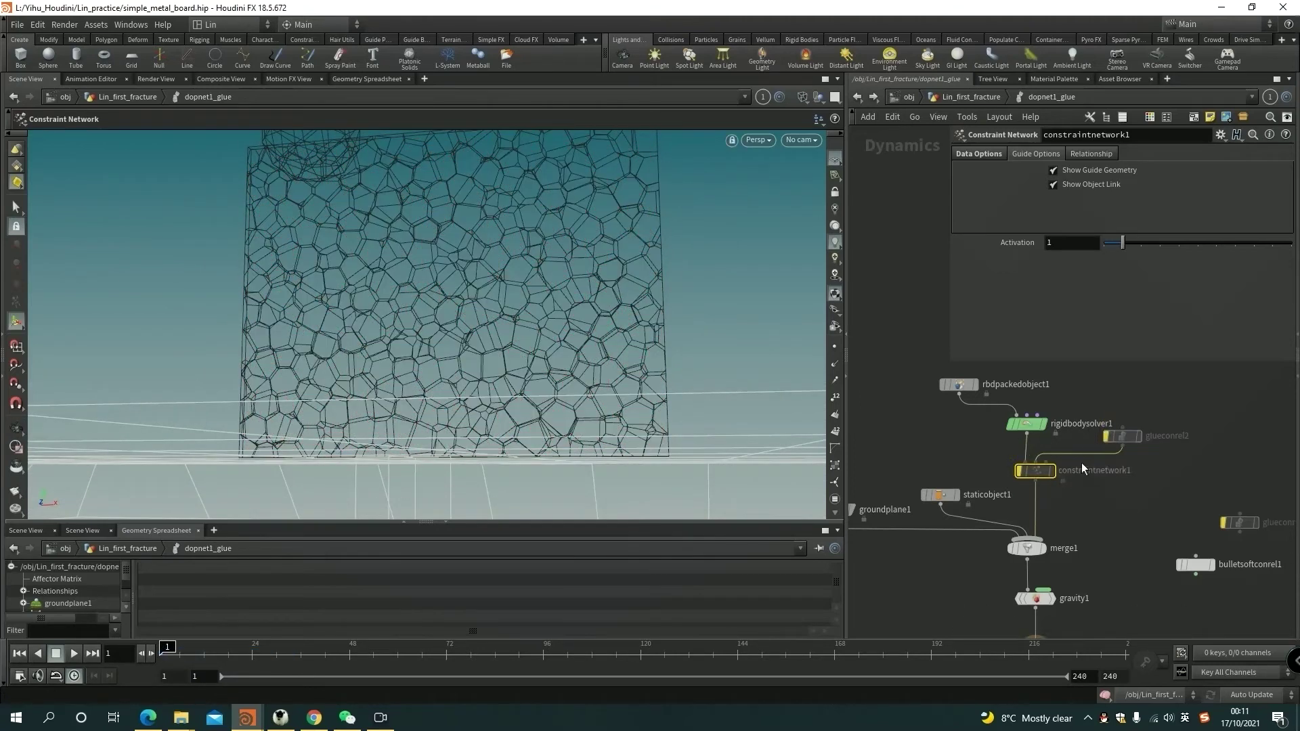
middle_drag(1054, 483, 1040, 508)
drag(1043, 513, 1043, 528)
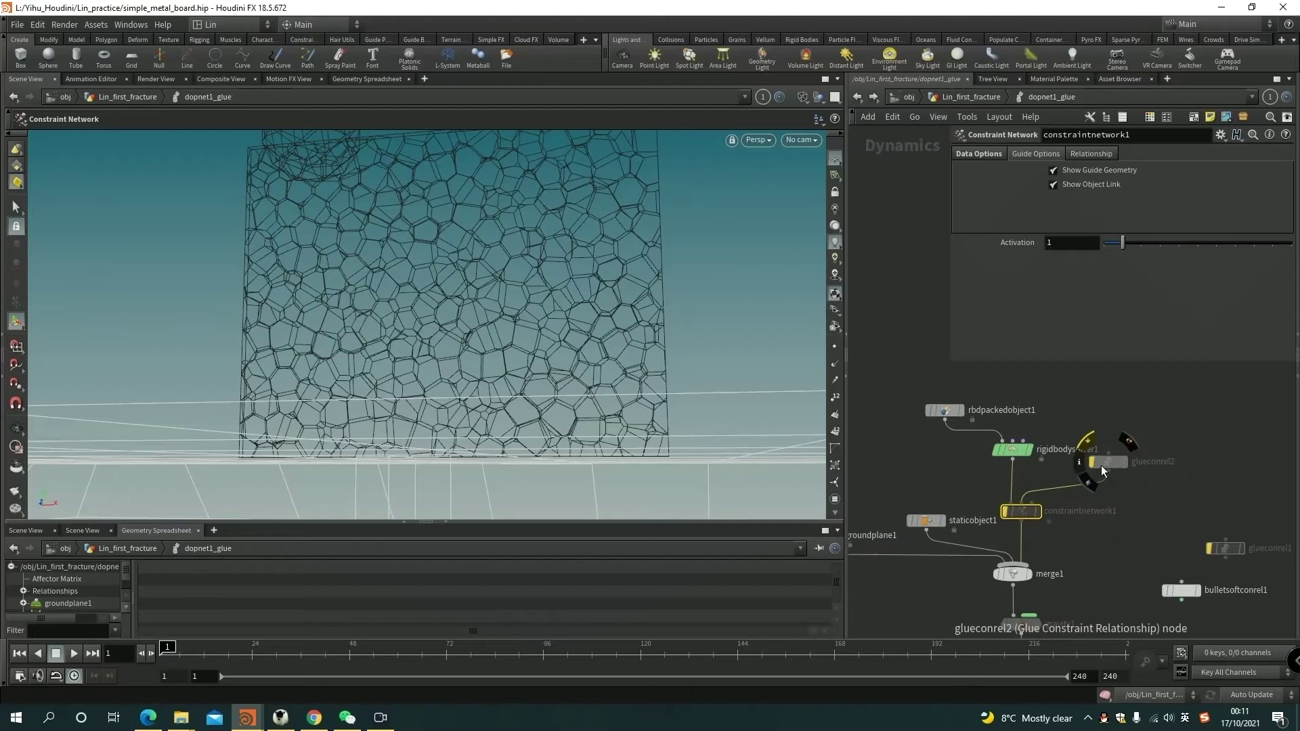
mouse_move(1101, 466)
mouse_down()
mouse_move(1103, 493)
mouse_move(1111, 474)
mouse_up()
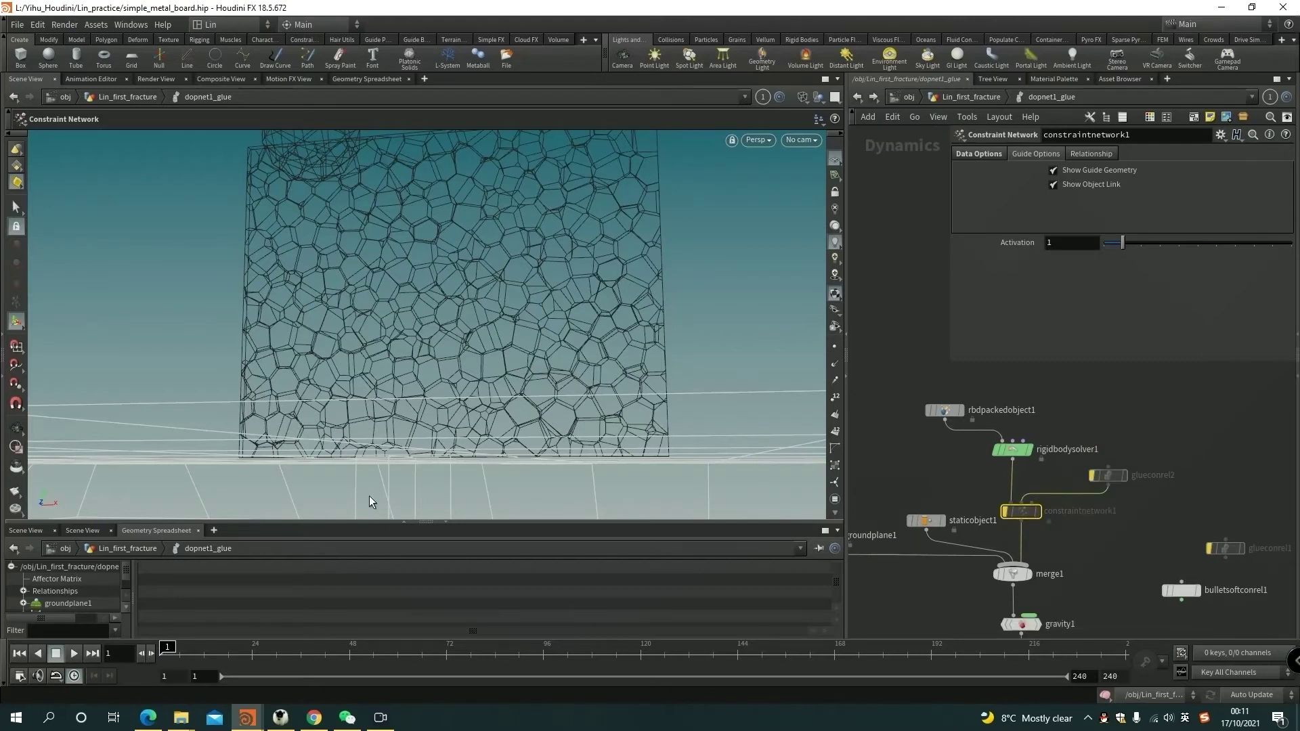
- Show the whole board with the ball, simulate it without constraints to frame 24, and go back to frame 10
alt+drag(476, 251, 462, 421)
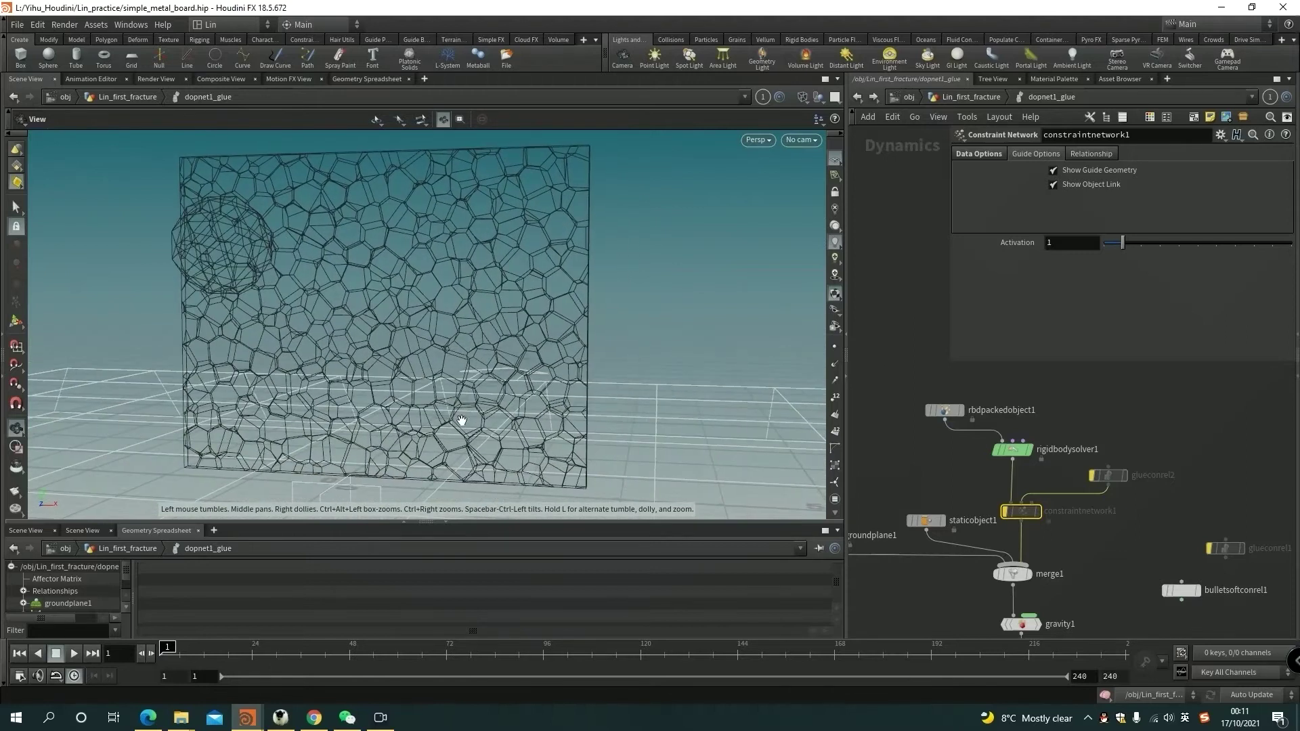
key(Return)
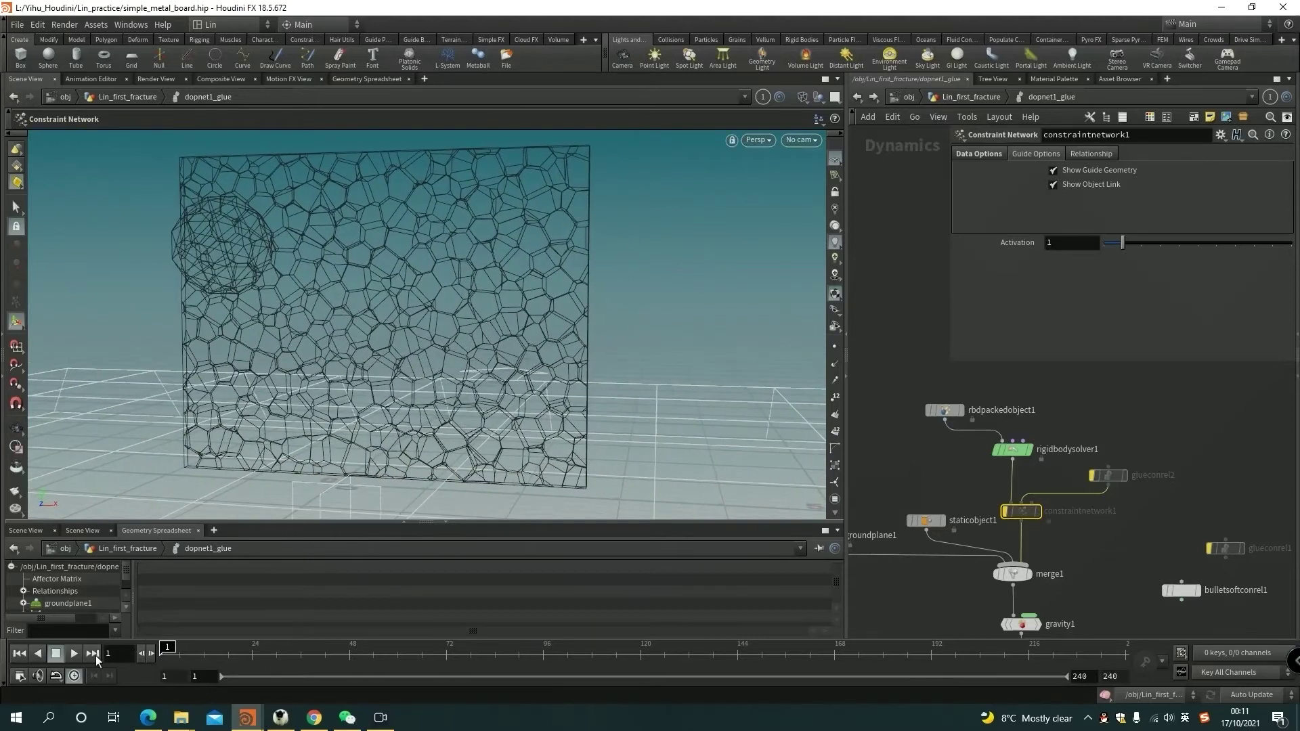
click(252, 660)
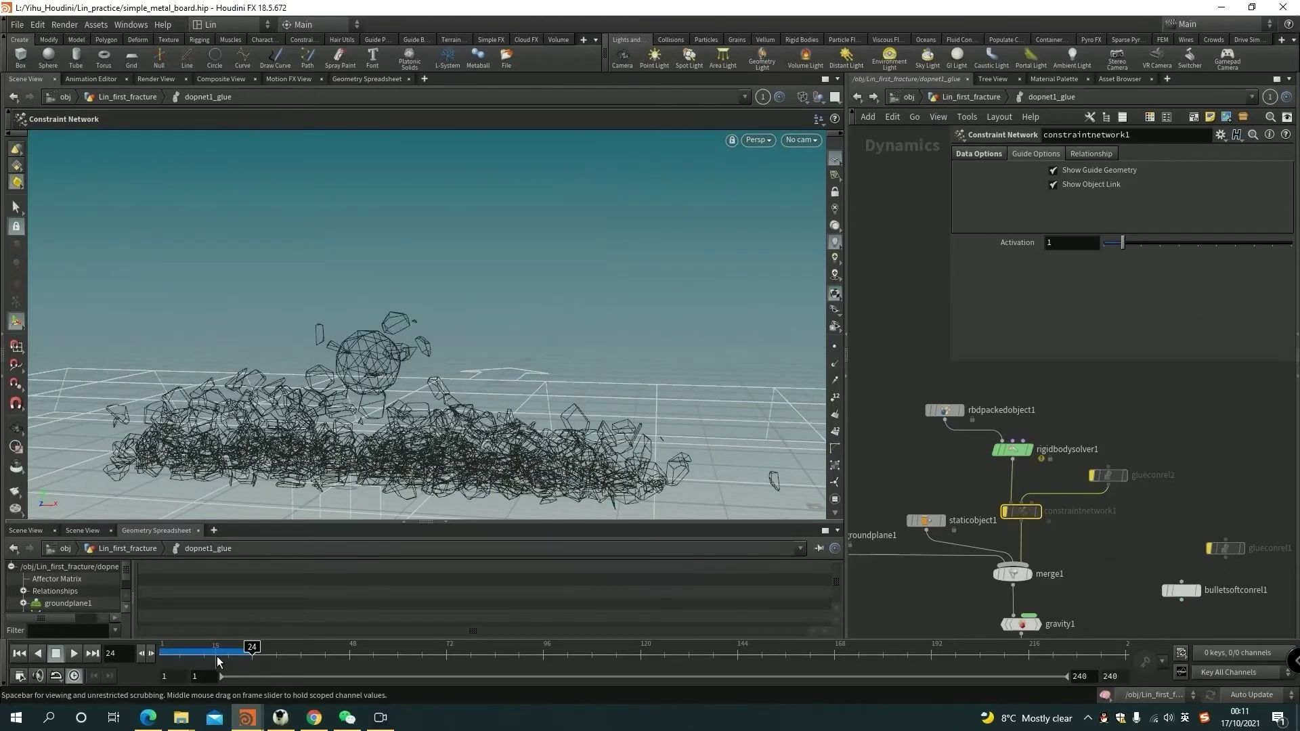
drag(218, 662, 194, 645)
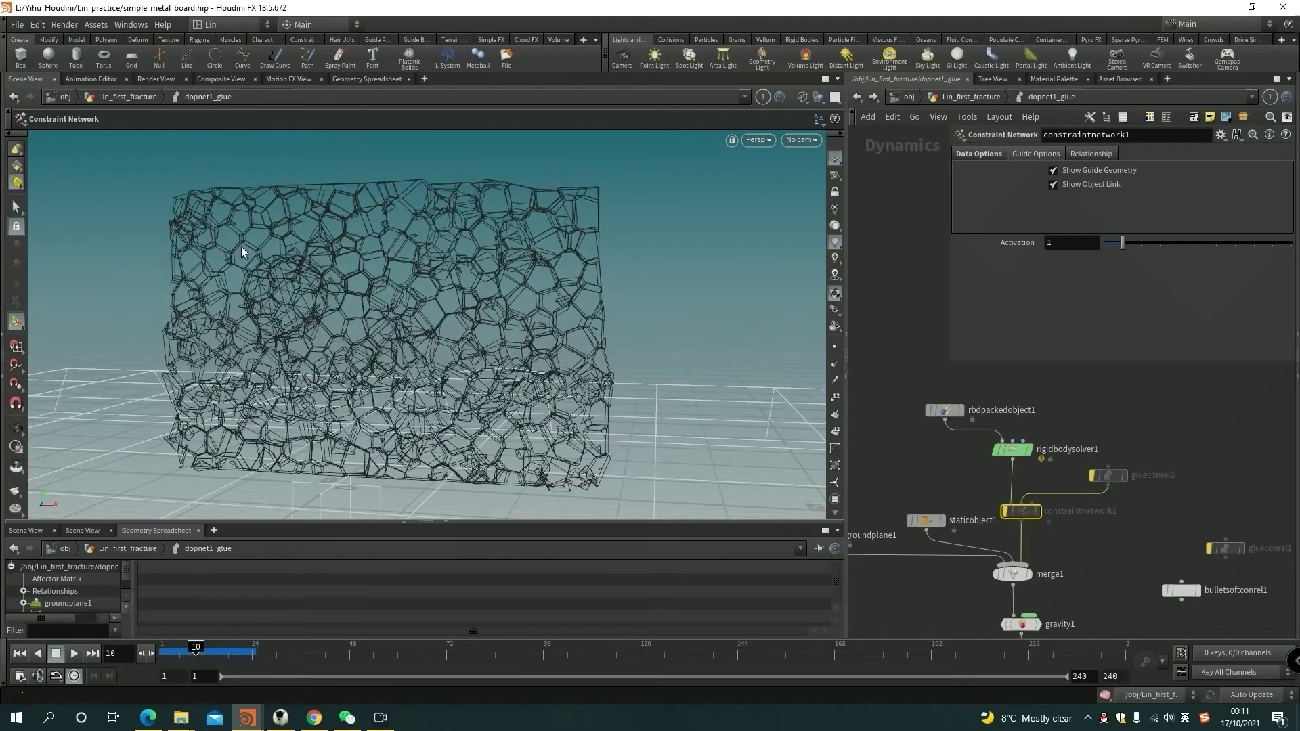
- Examine the unconstrained board pieces up close at frame 10 and again at frame 18
key(Escape)
drag(488, 318, 469, 287)
key(Return)
alt+drag(467, 340, 453, 346)
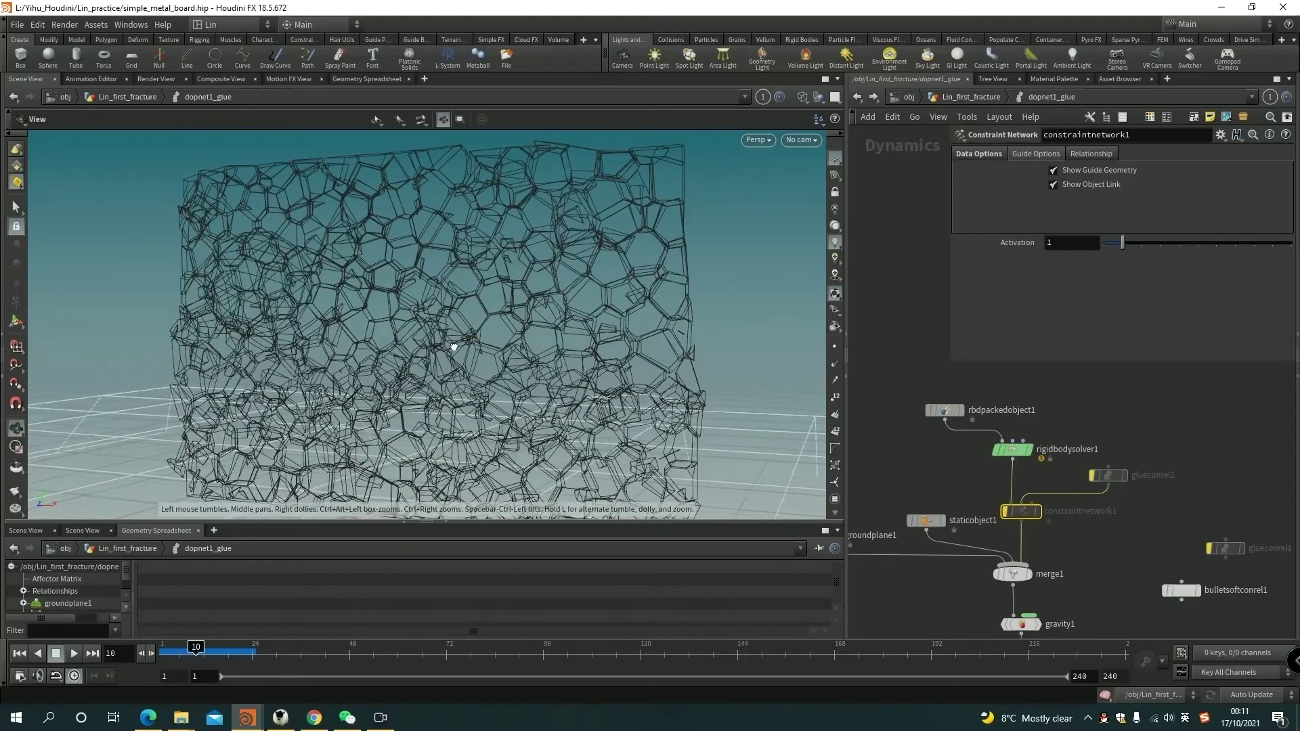
drag(229, 651, 228, 648)
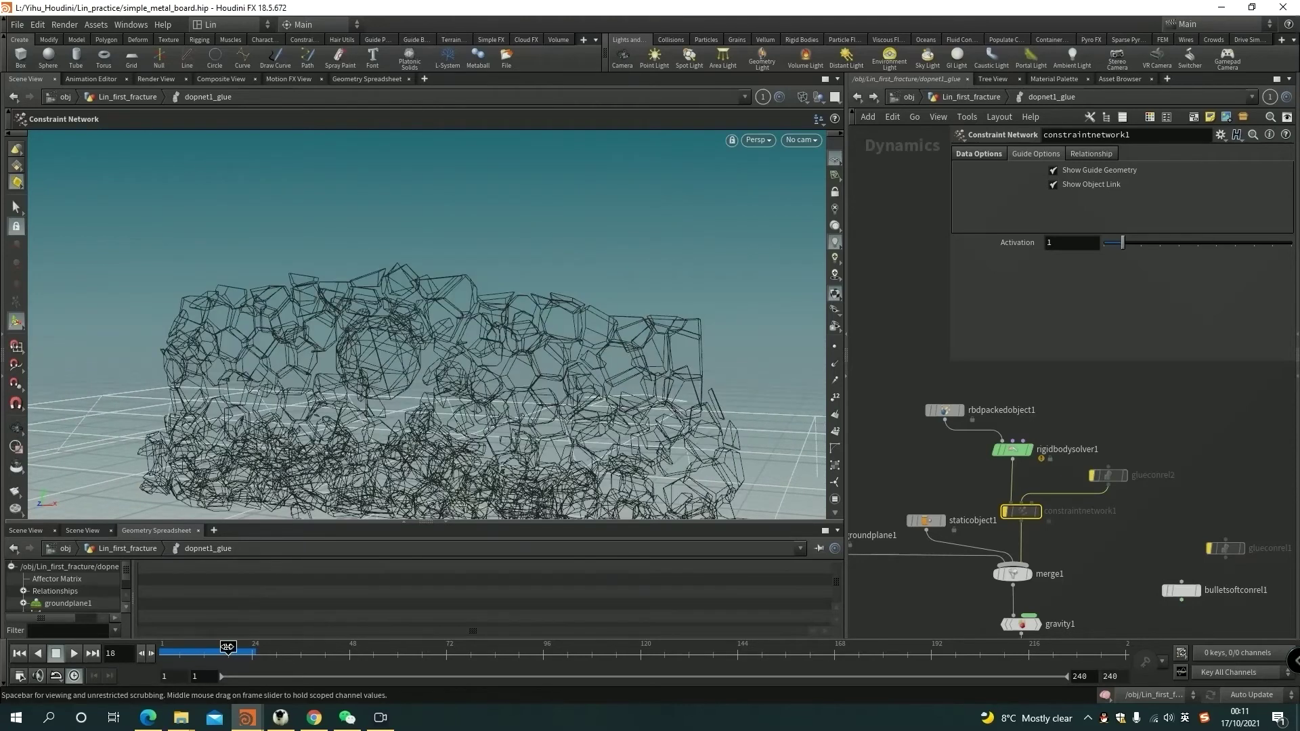
- Re-enable constraintnetwork1 and glueconrel2, and re-simulate the glued board from frame 1 to frame 18
click(1005, 511)
mouse_move(1090, 482)
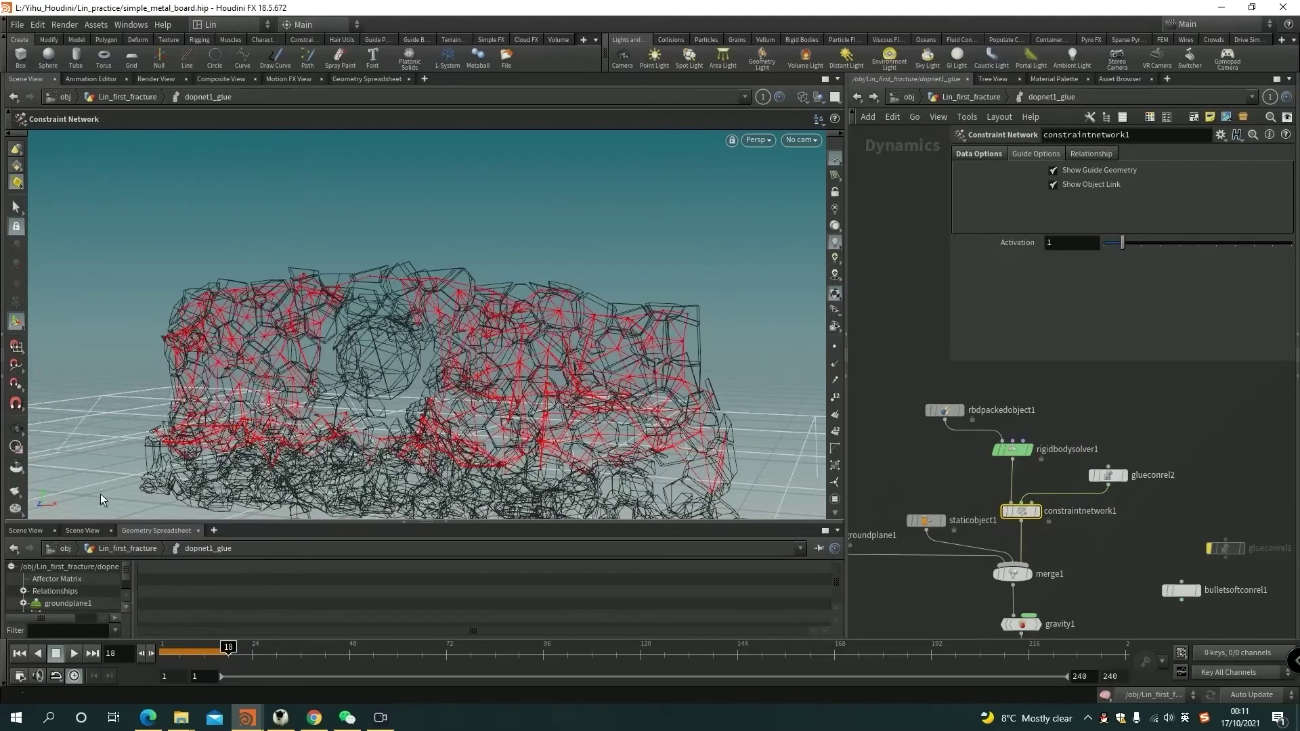
click(19, 654)
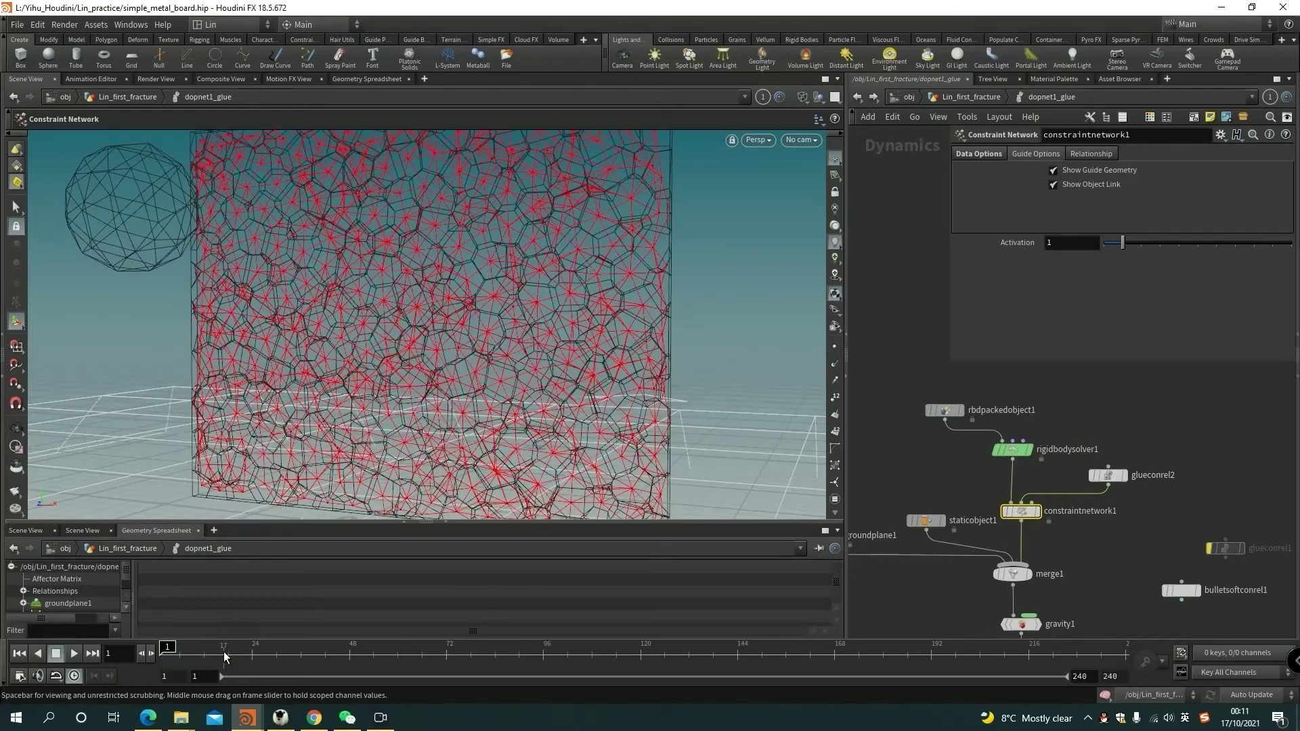
click(229, 661)
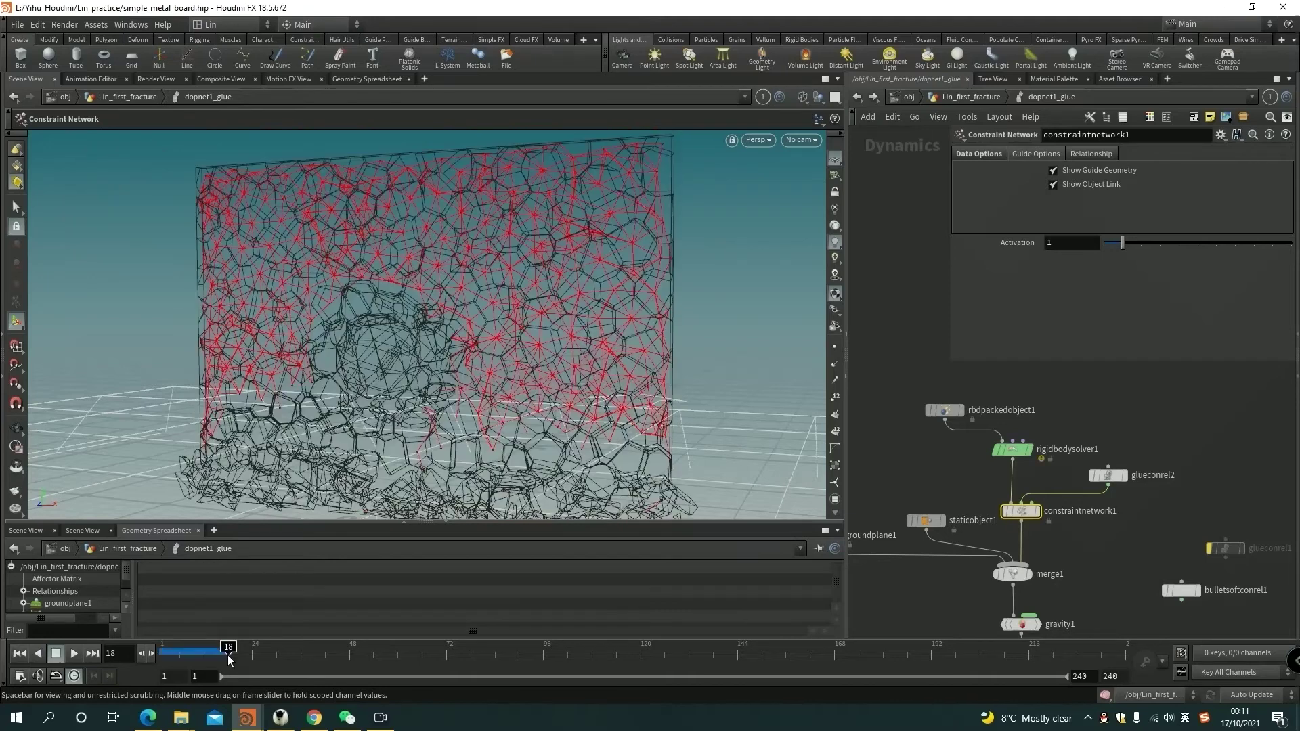
- Examine the glue links around the ball impact and along the board's base with the constraints enabled
key(Escape)
alt+drag(422, 290, 405, 283)
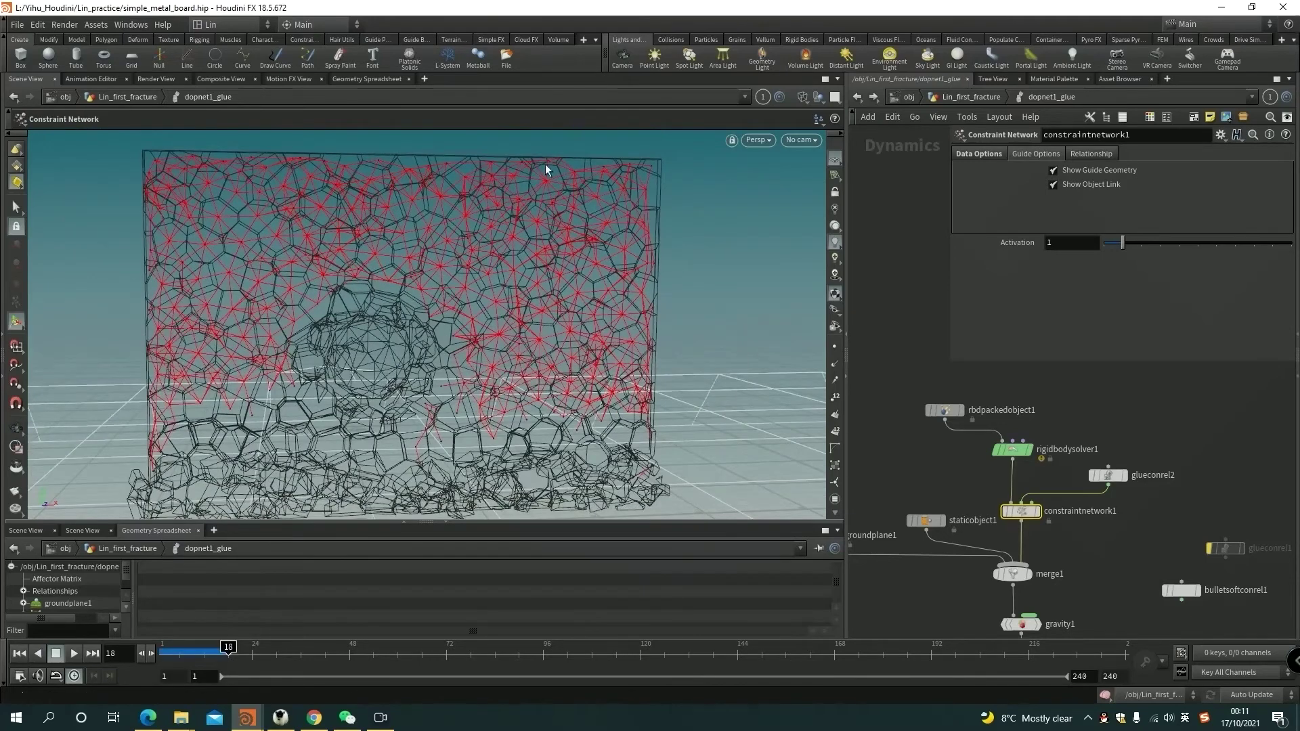
alt+drag(576, 166, 522, 258)
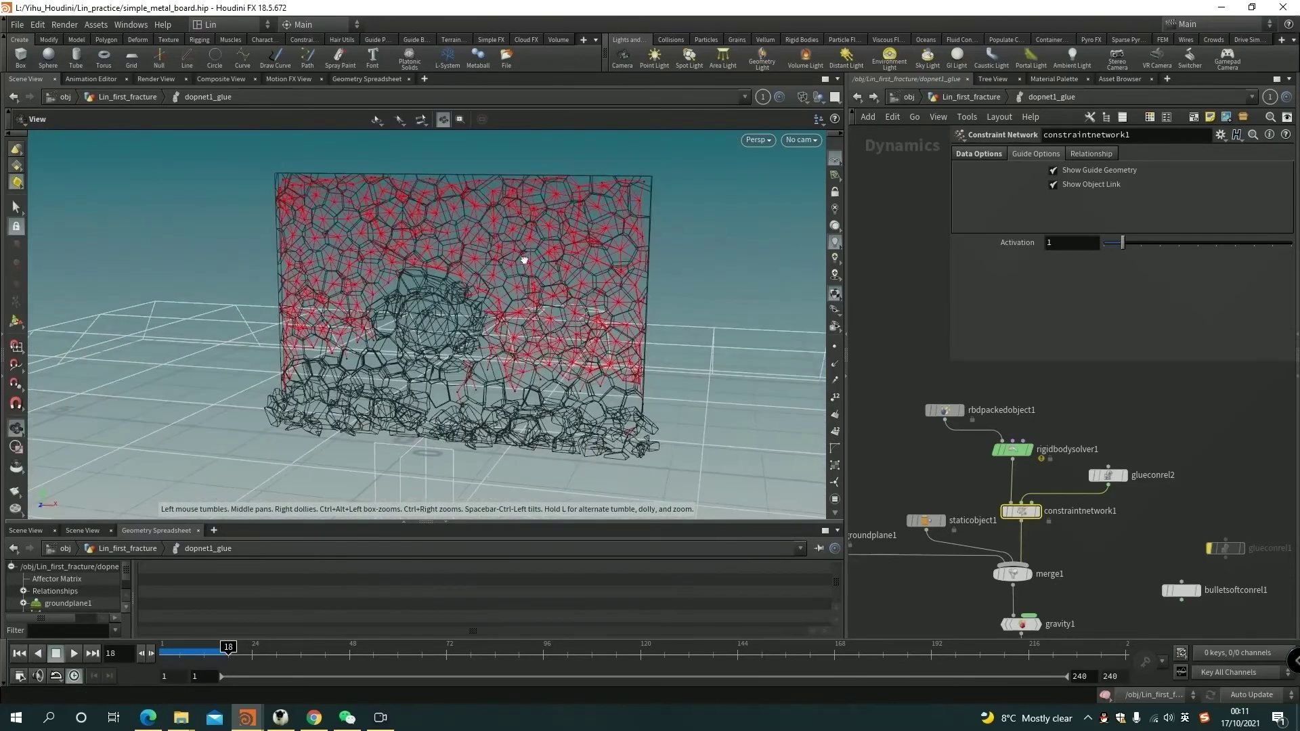
alt+right_drag(522, 258, 462, 262)
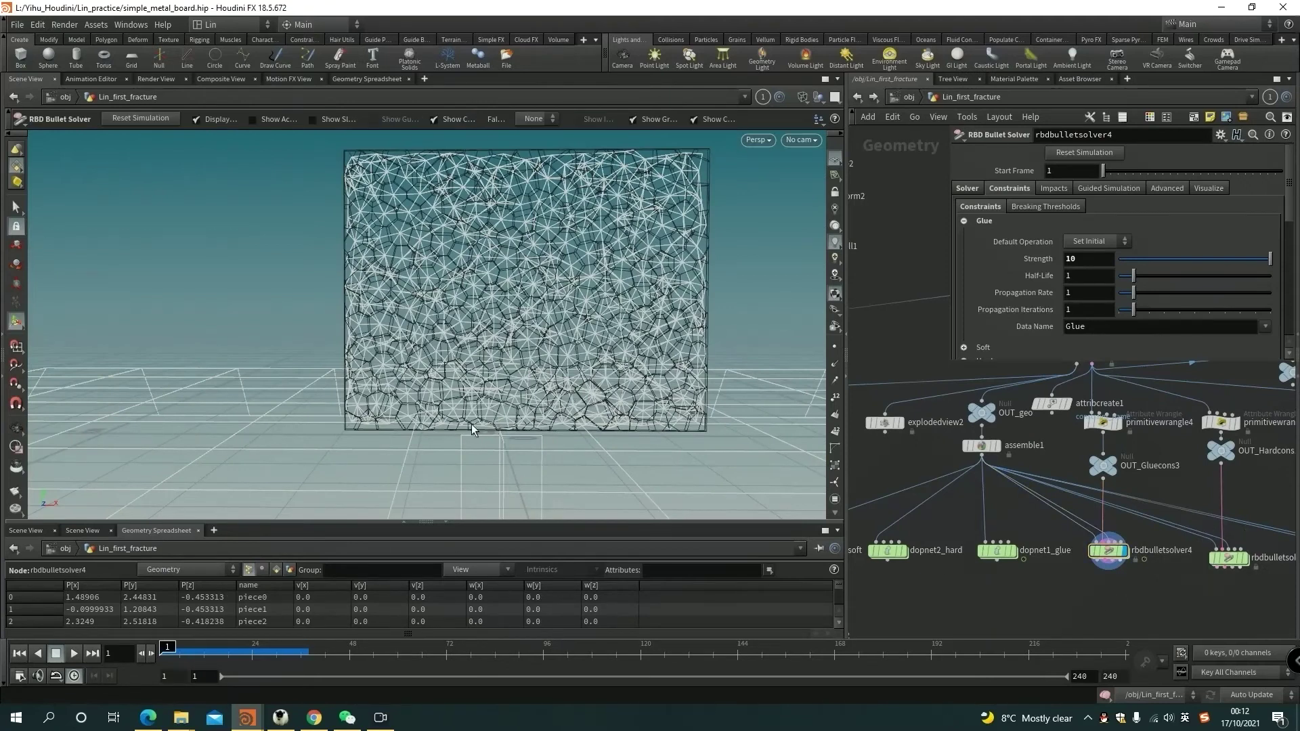
- Play the rbdbulletsolver4 simulation from frame 1 to frame 17 to view how its glue links break
middle_drag(472, 428, 412, 478)
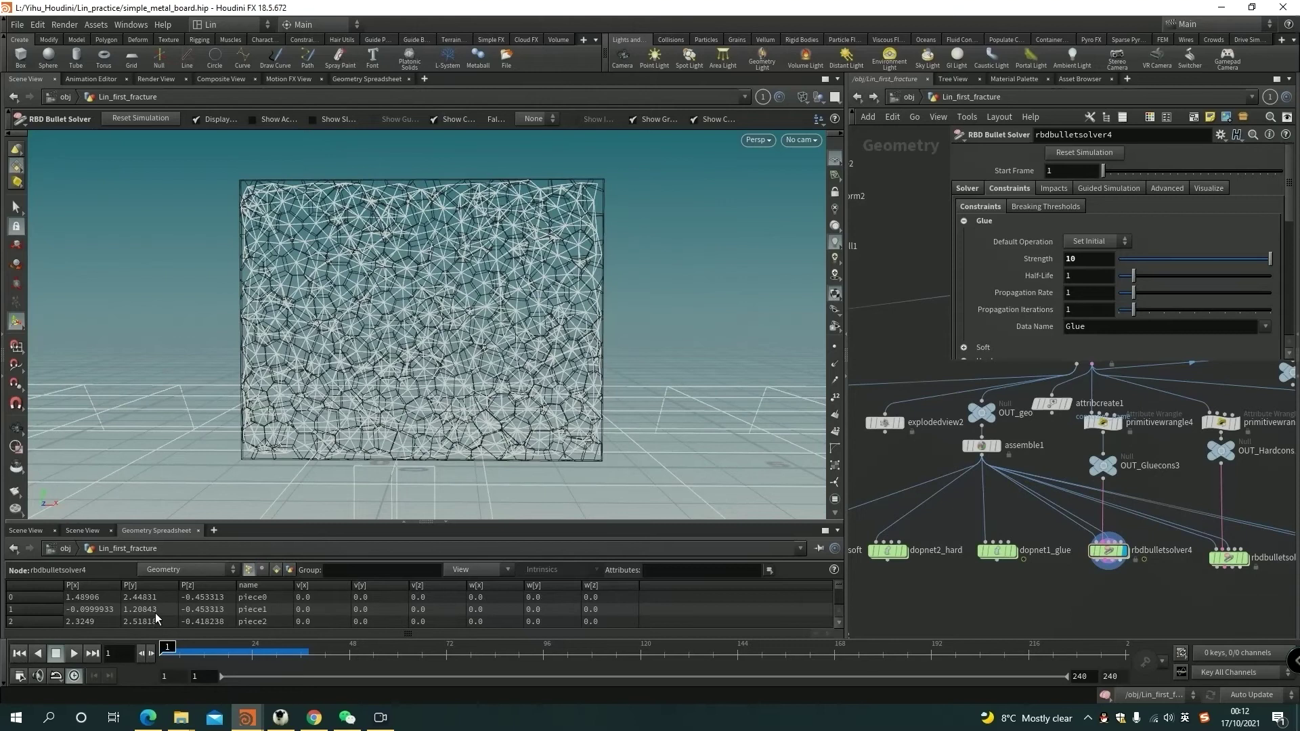
click(75, 654)
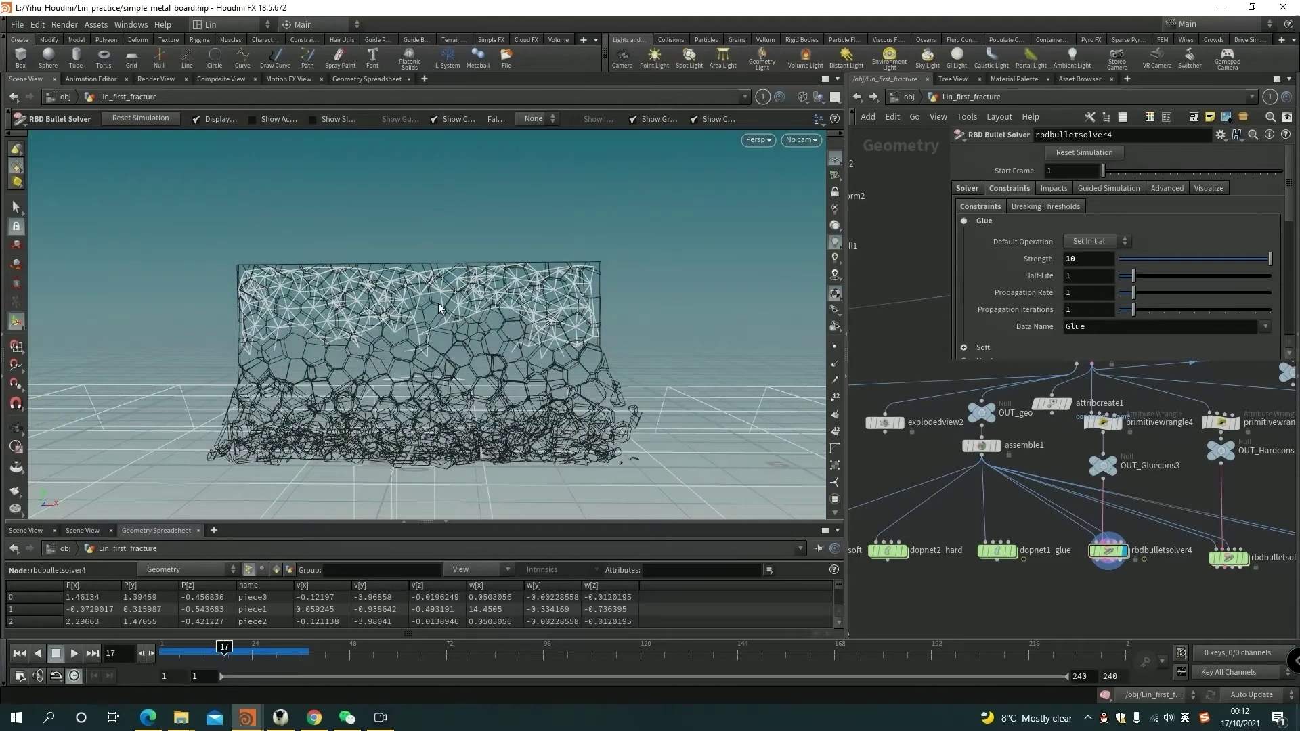
middle_drag(1002, 596, 1038, 575)
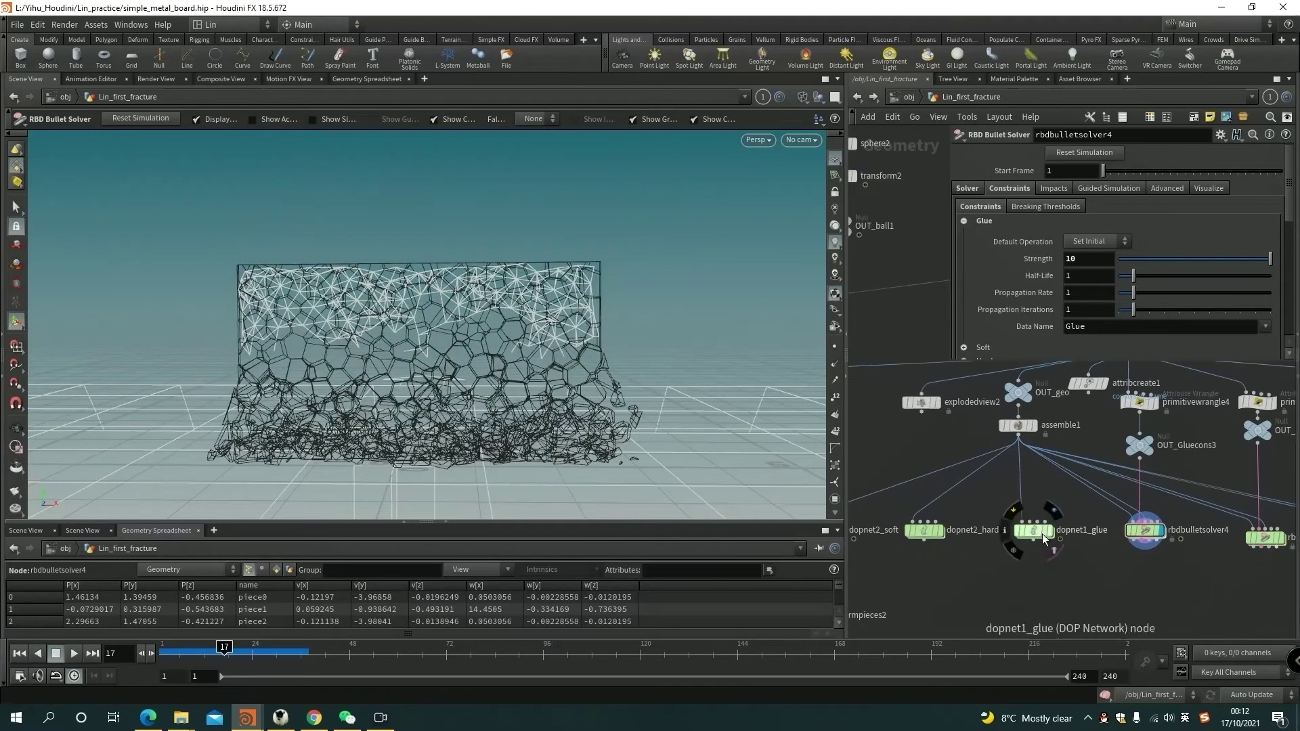
- Set the glue constraint Strength of rbdbulletsolver4 to 100
click(1148, 532)
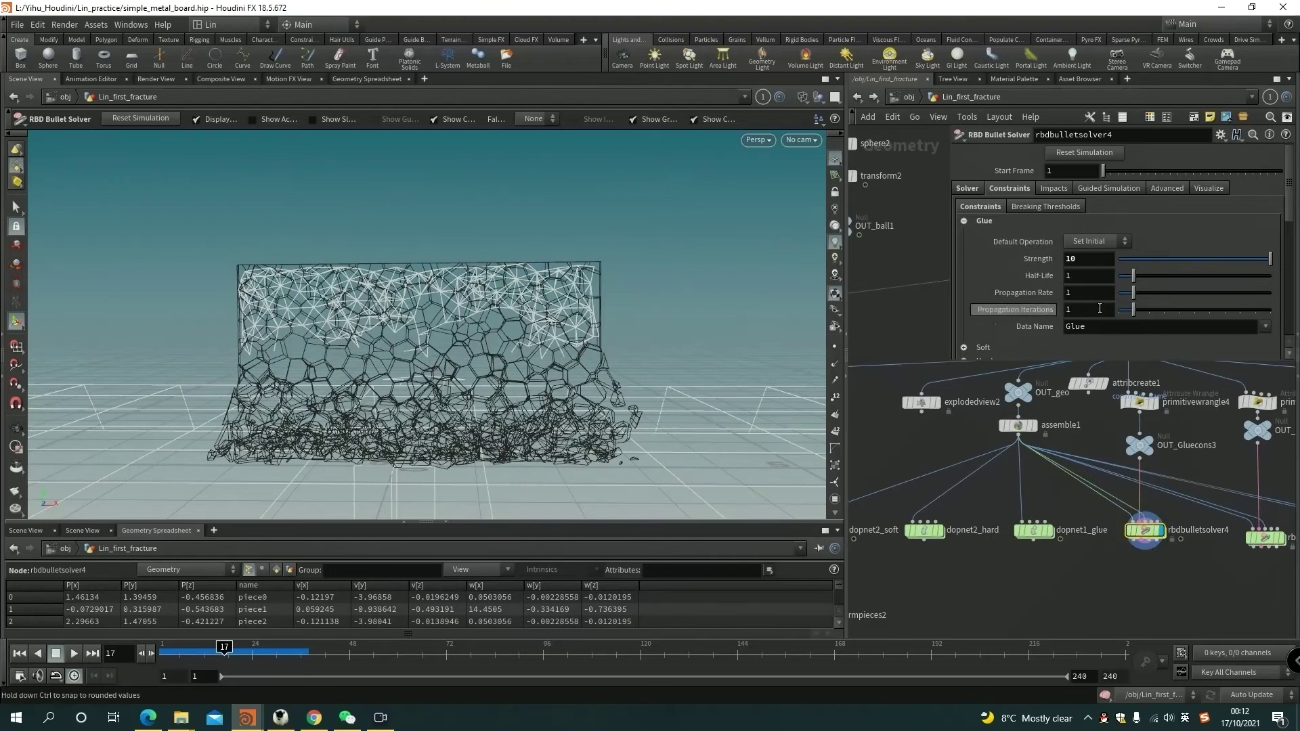
click(1091, 261)
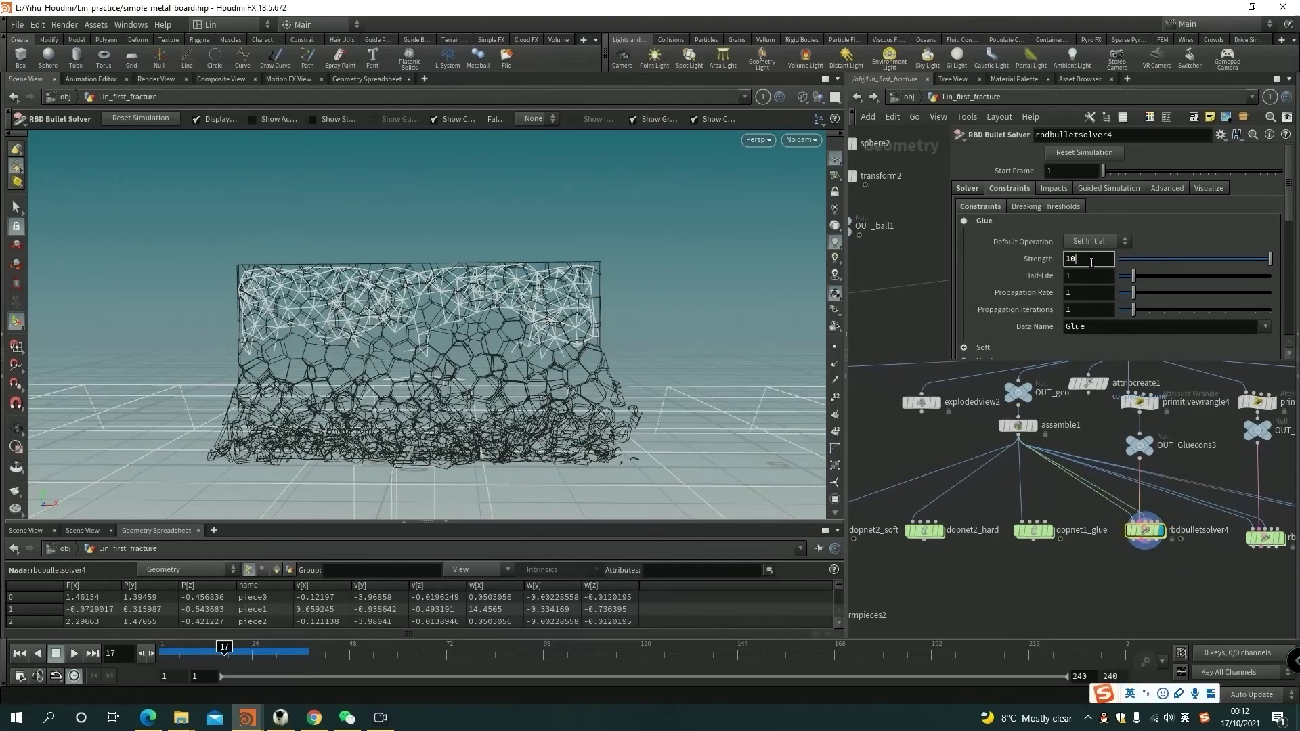
text(0)
key(Return)
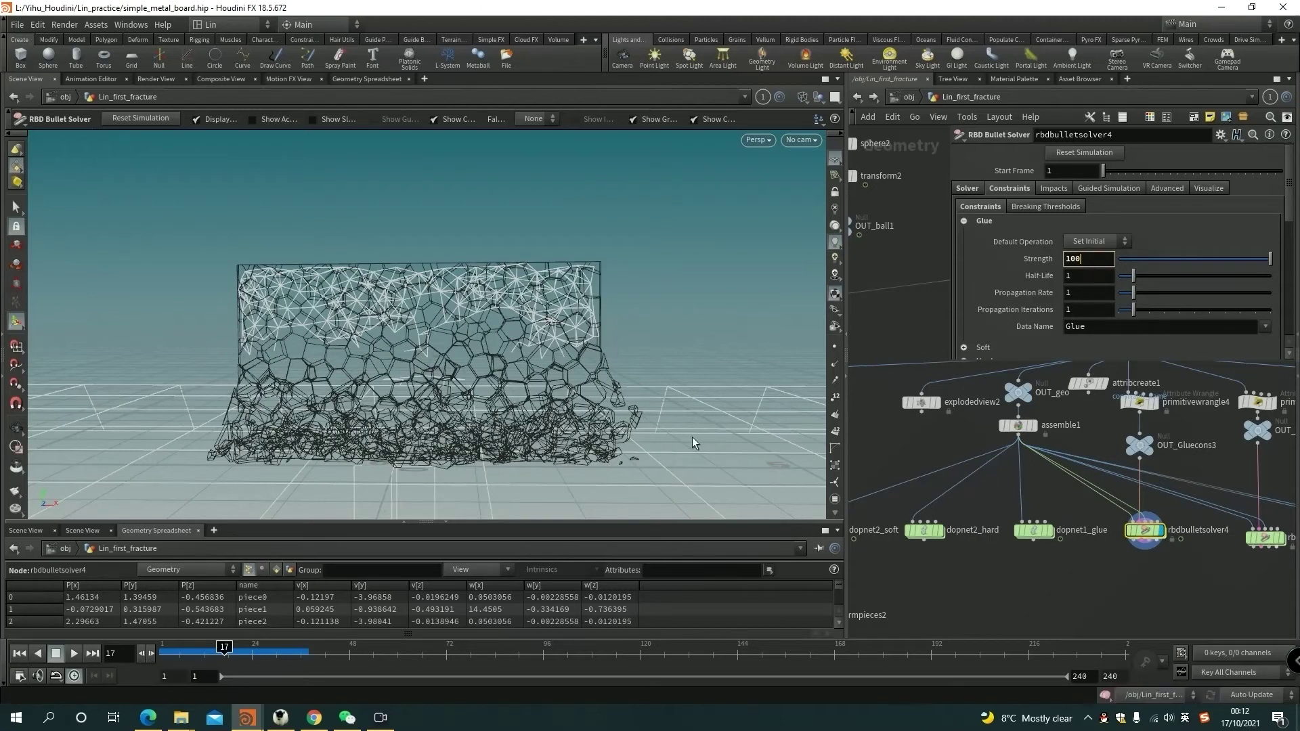
- Replay the rbdbulletsolver4 simulation from the start to frame 27, and return to frame 1
click(18, 653)
click(73, 653)
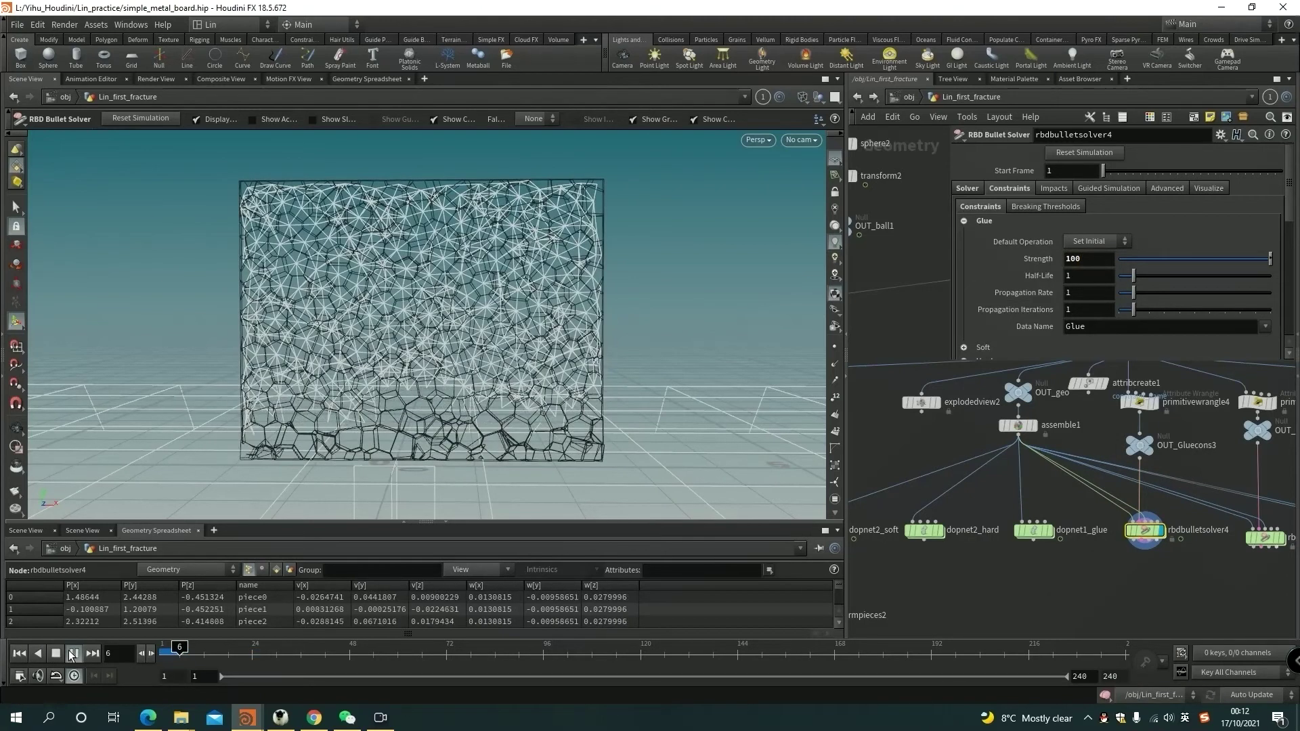
click(72, 654)
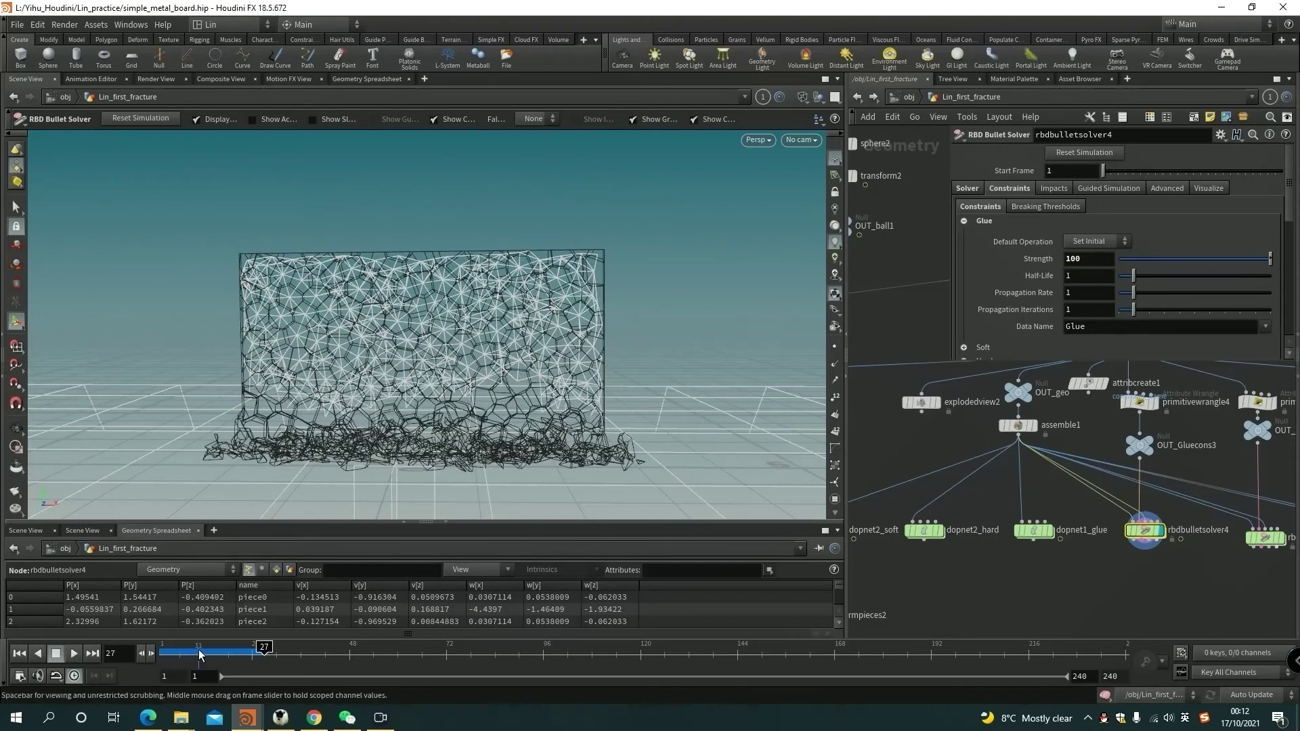
drag(200, 653, 161, 653)
- Enter the dopnet1_glue network and show the data options of constraintnetwork1
click(1030, 533)
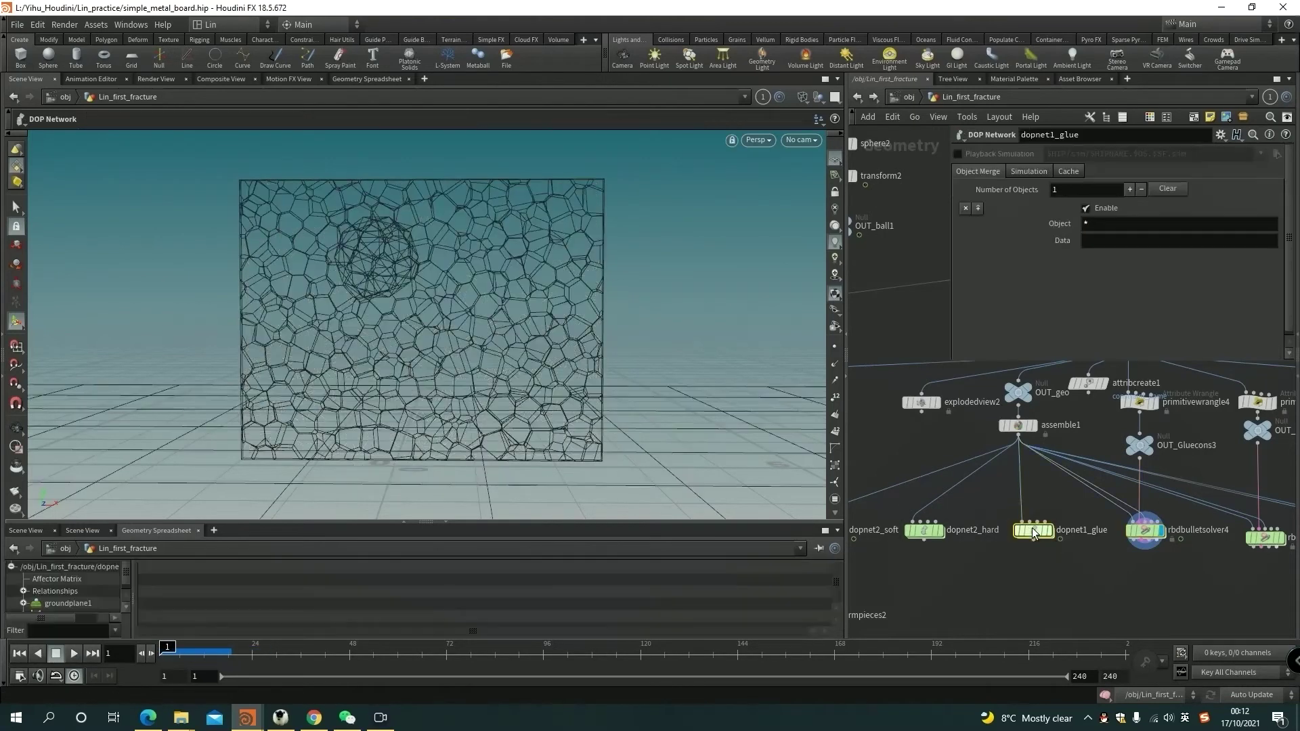
double_click(1038, 529)
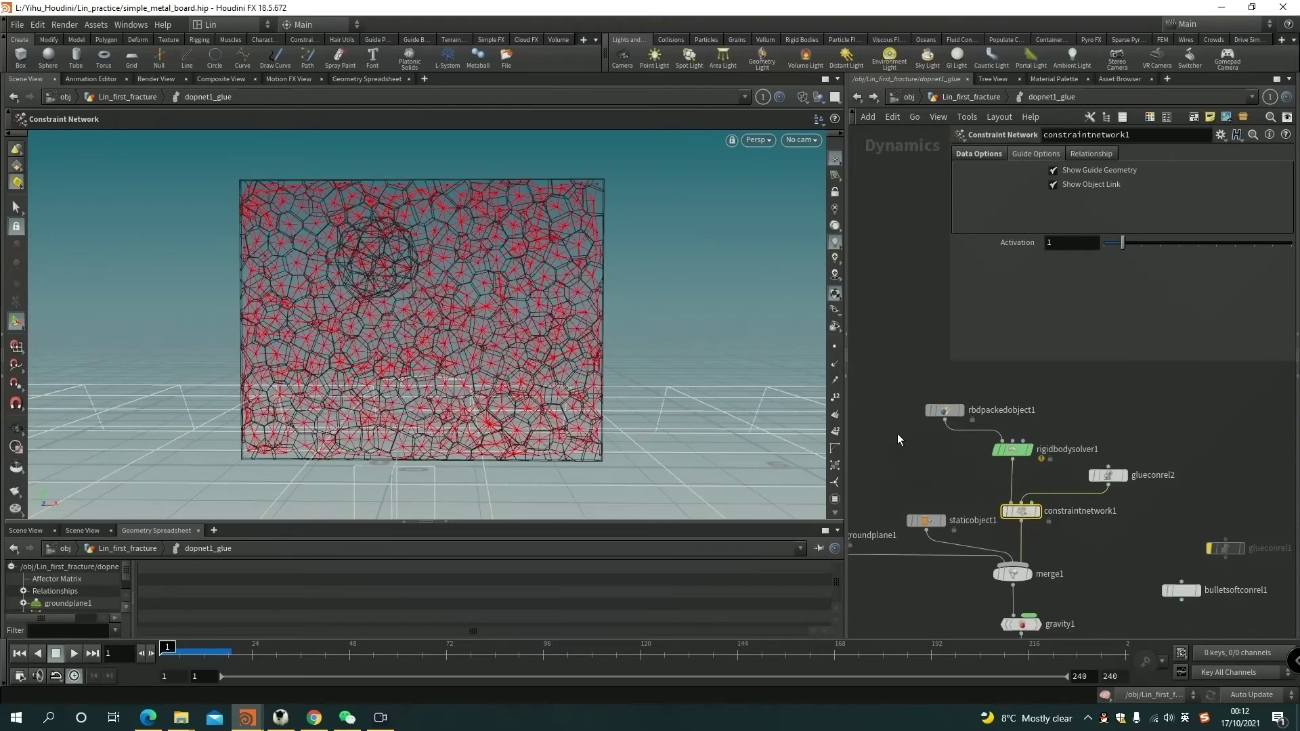
click(980, 154)
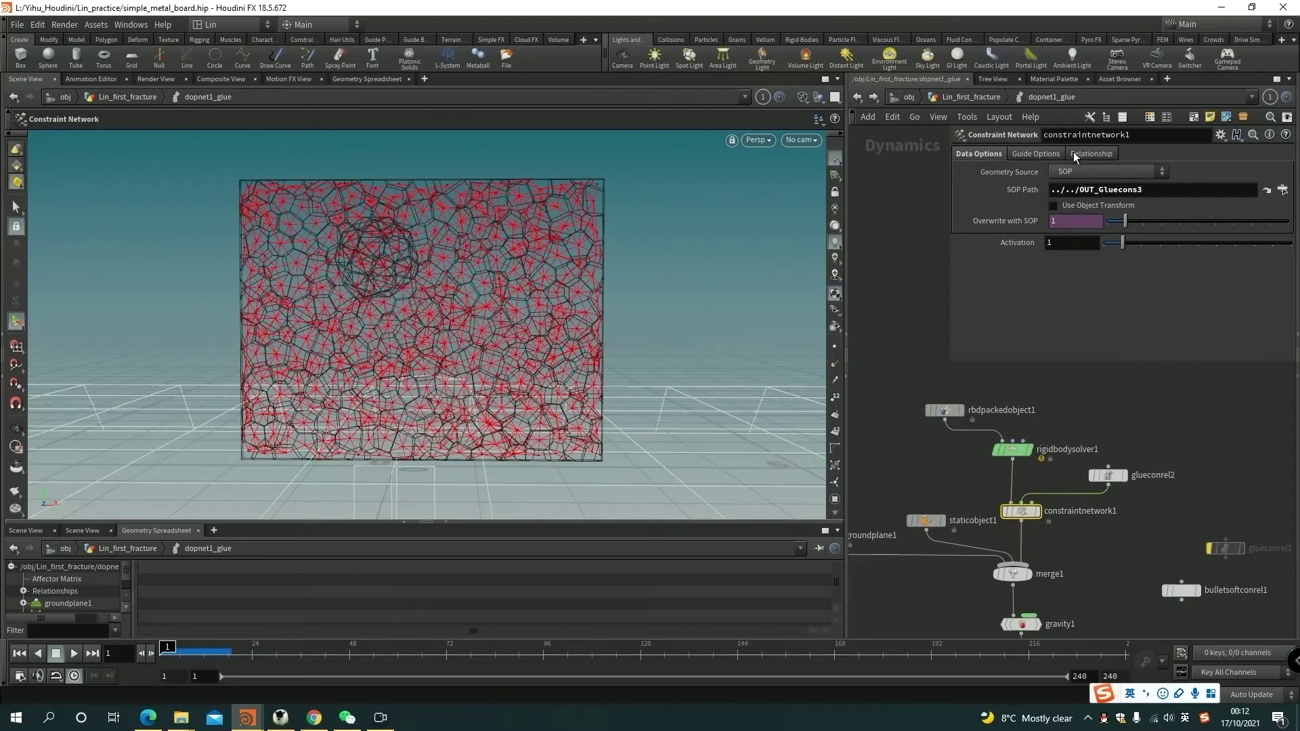
- Show the glue parameters of glueconrel2 and enlarge the parameter area over the network
click(1107, 475)
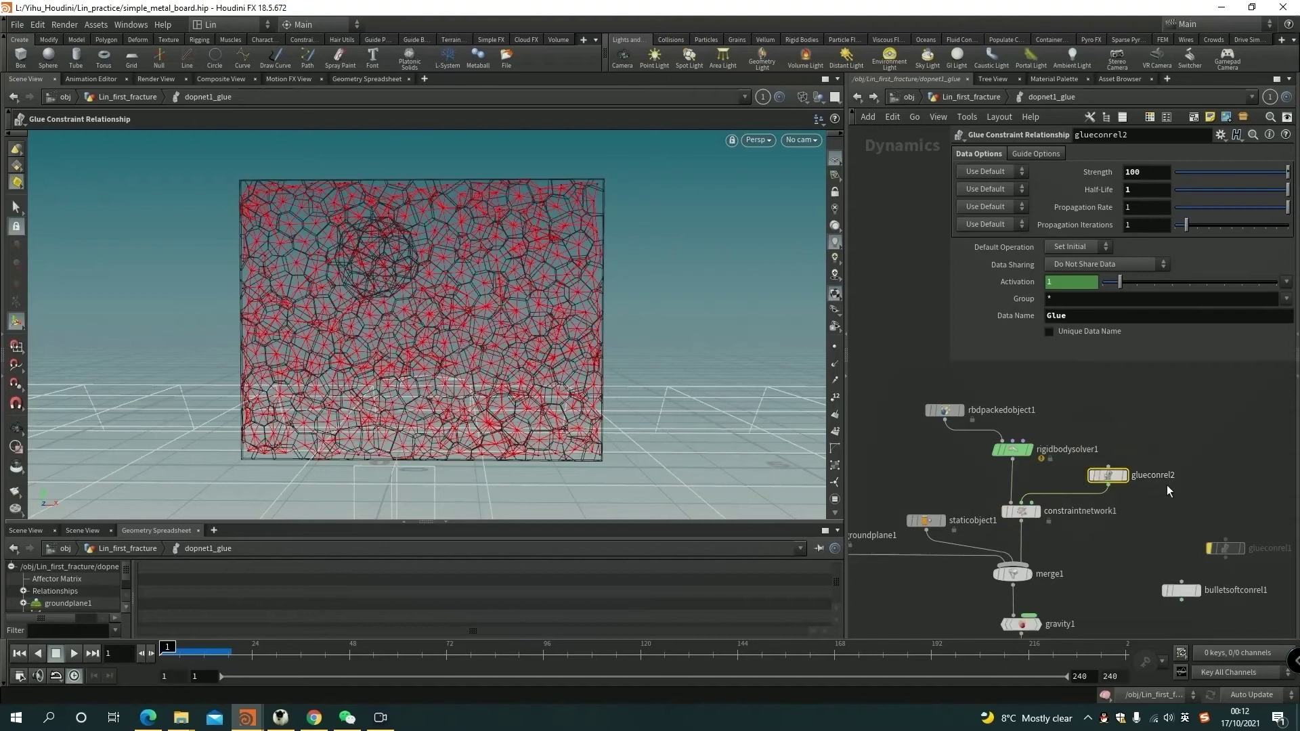
drag(952, 359, 926, 422)
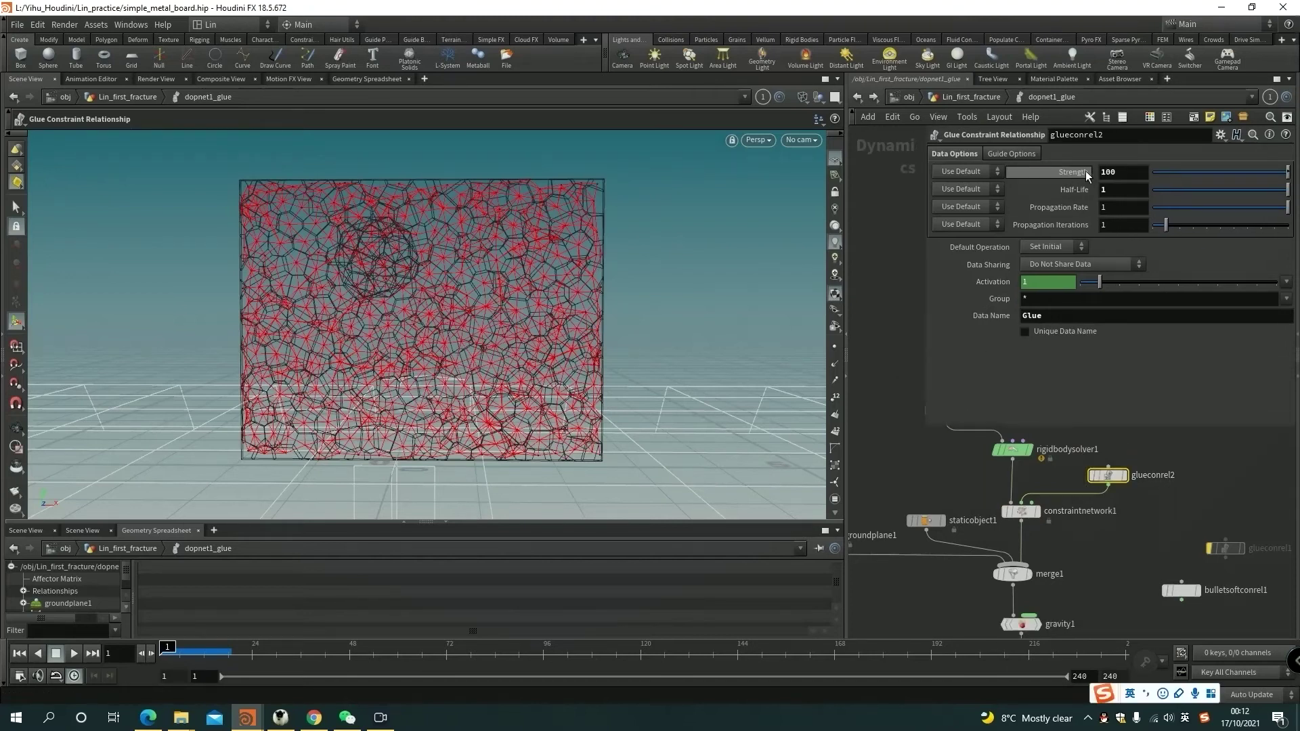
middle_drag(1157, 508, 1110, 522)
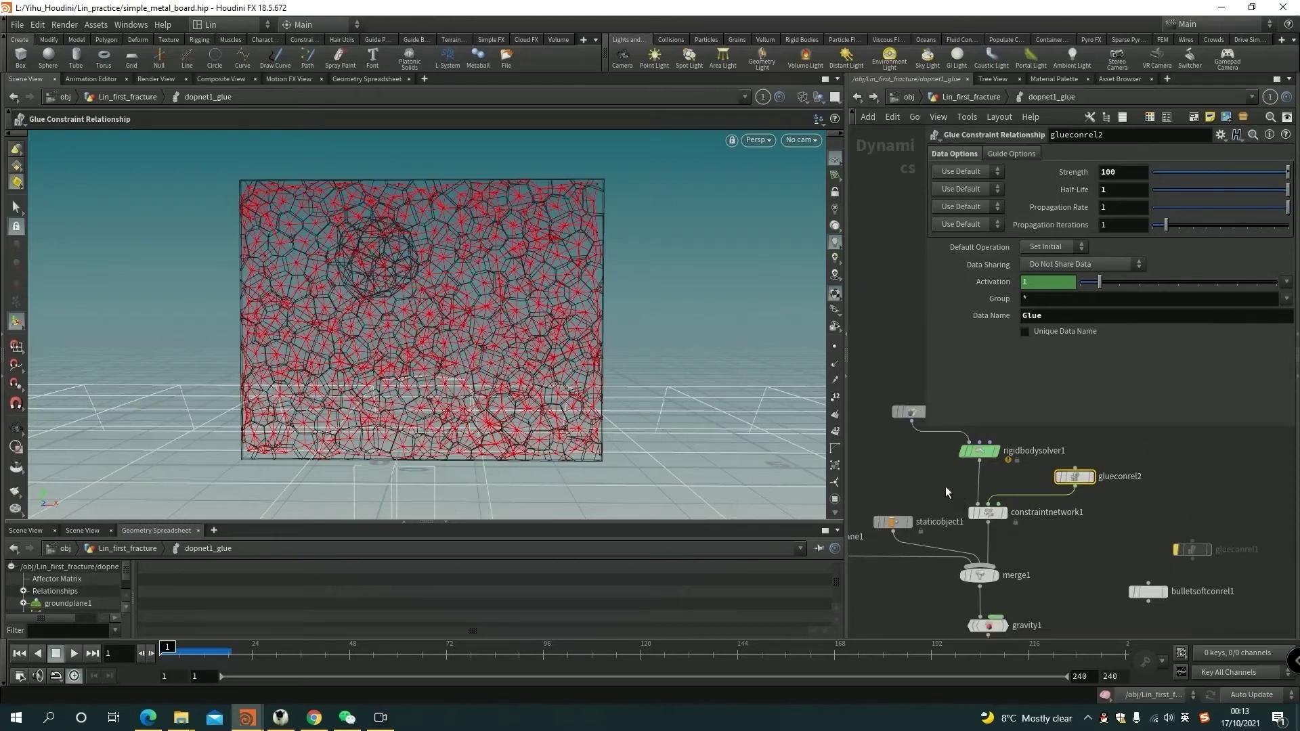
- Compare dopnet1_glue with rbdbulletsolver4 in the parent network, then show constraintnetwork1's geometry source settings inside dopnet1_glue
click(859, 97)
mouse_move(1034, 531)
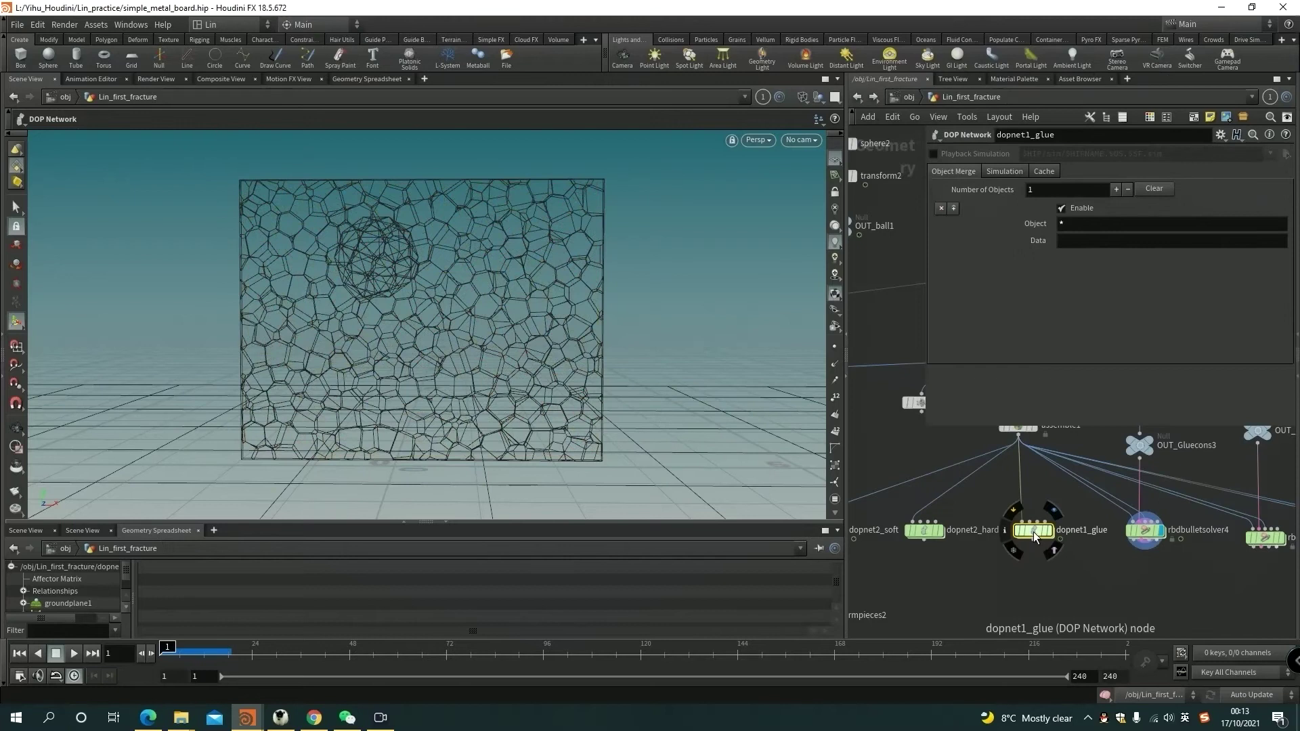
mouse_move(1144, 536)
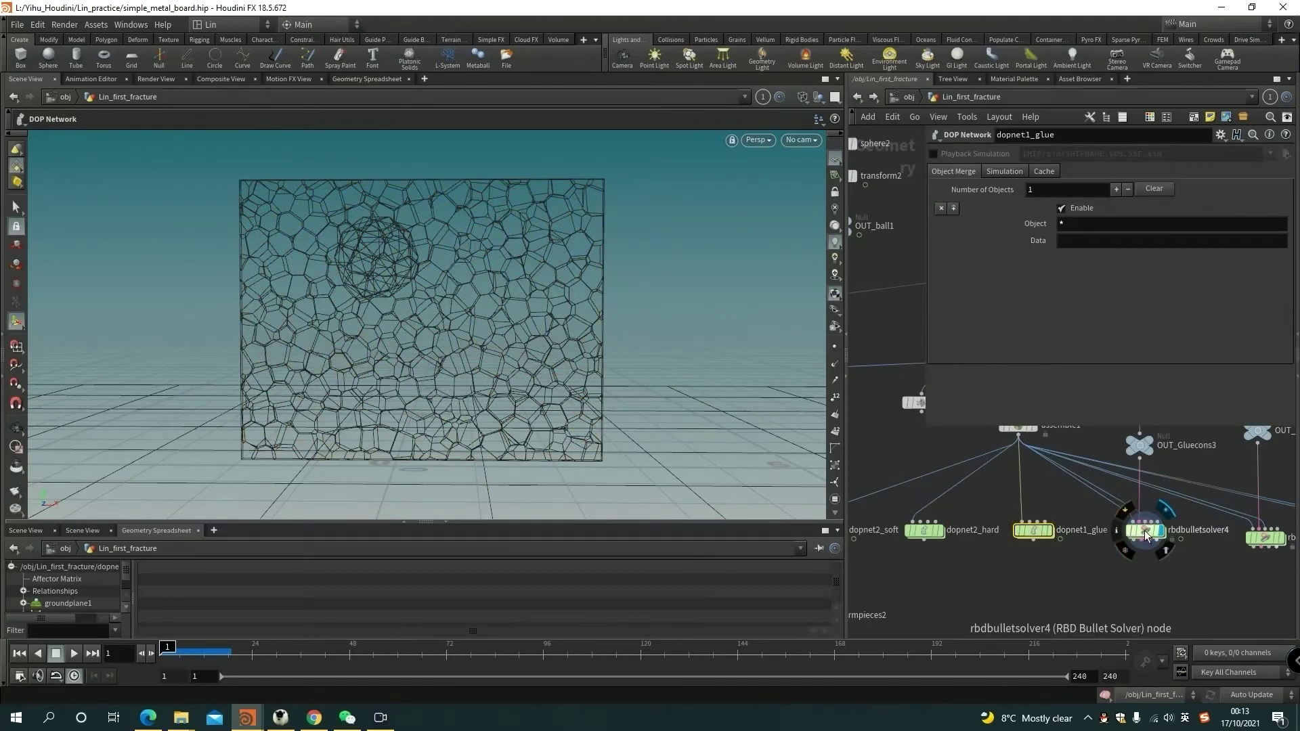
double_click(1036, 534)
click(989, 513)
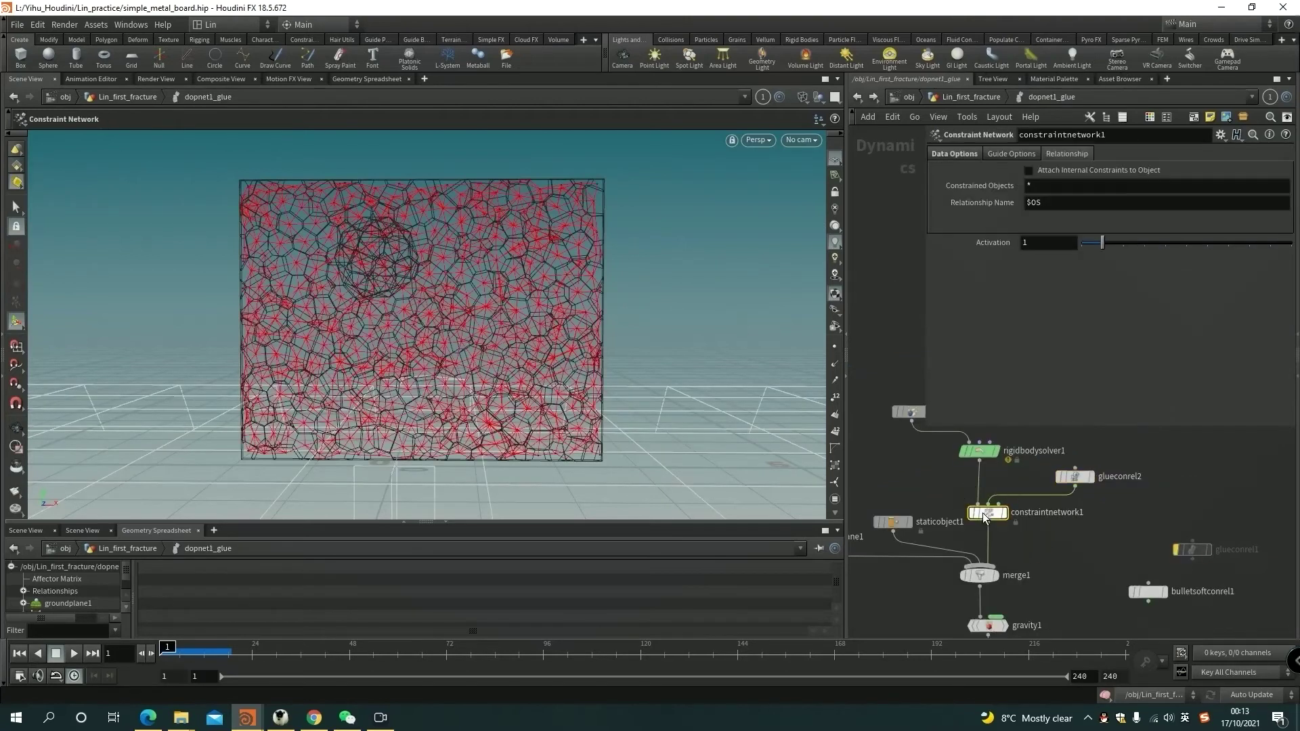
click(962, 155)
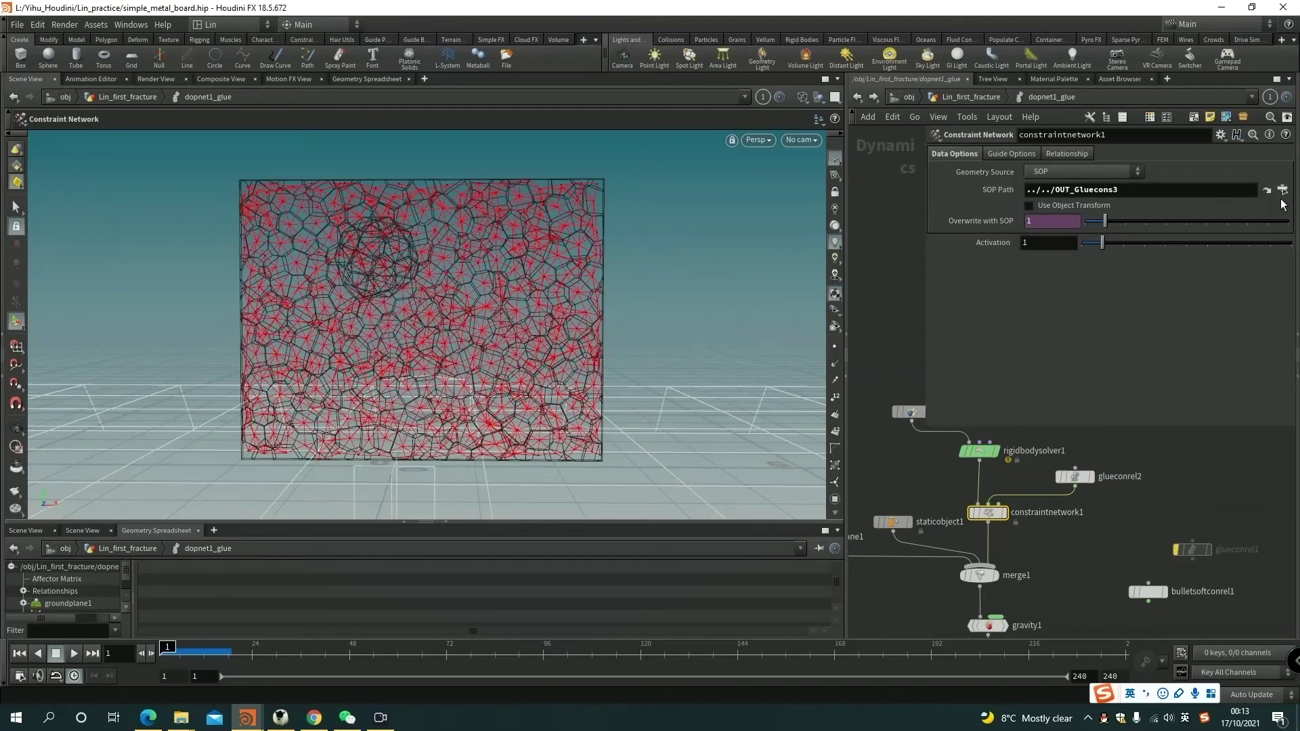
- Return to the Lin_first_fracture network and show the hard and soft constraint branches with their RBD Bullet Solvers
key(u)
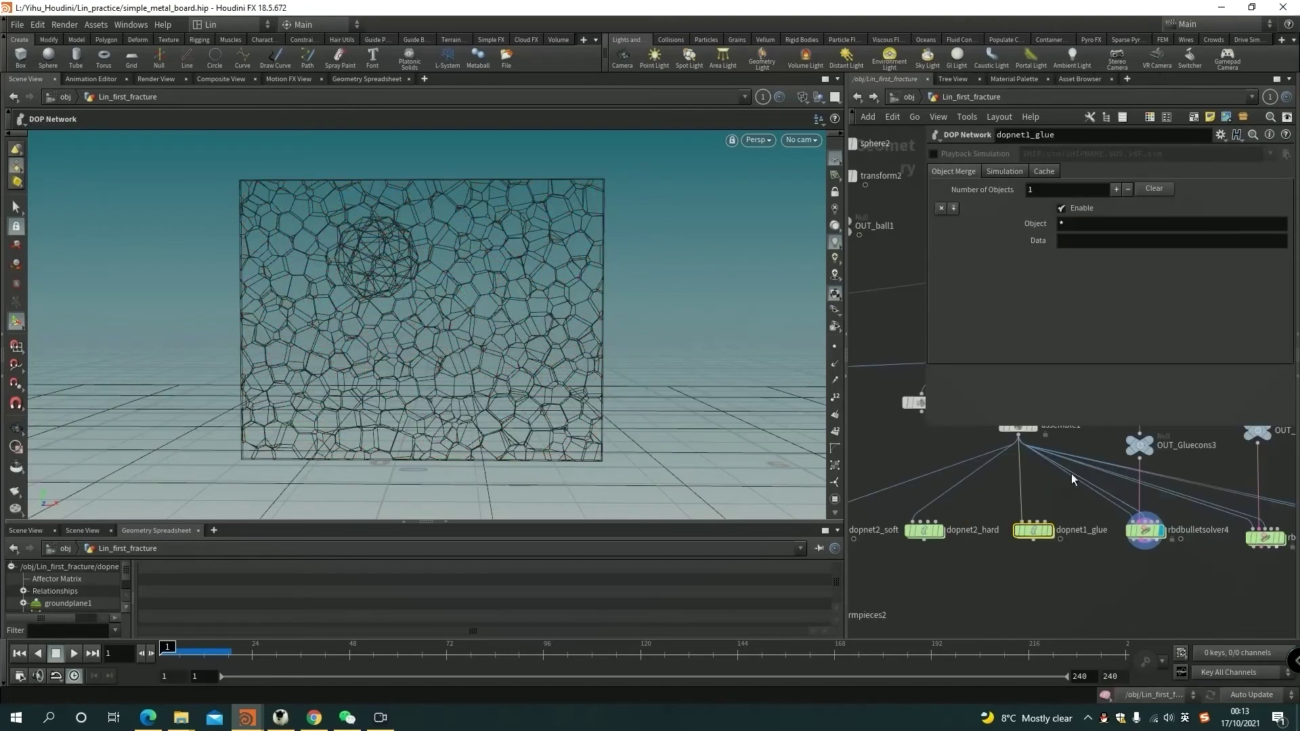
middle_drag(1072, 474, 1045, 537)
middle_drag(1040, 594, 915, 505)
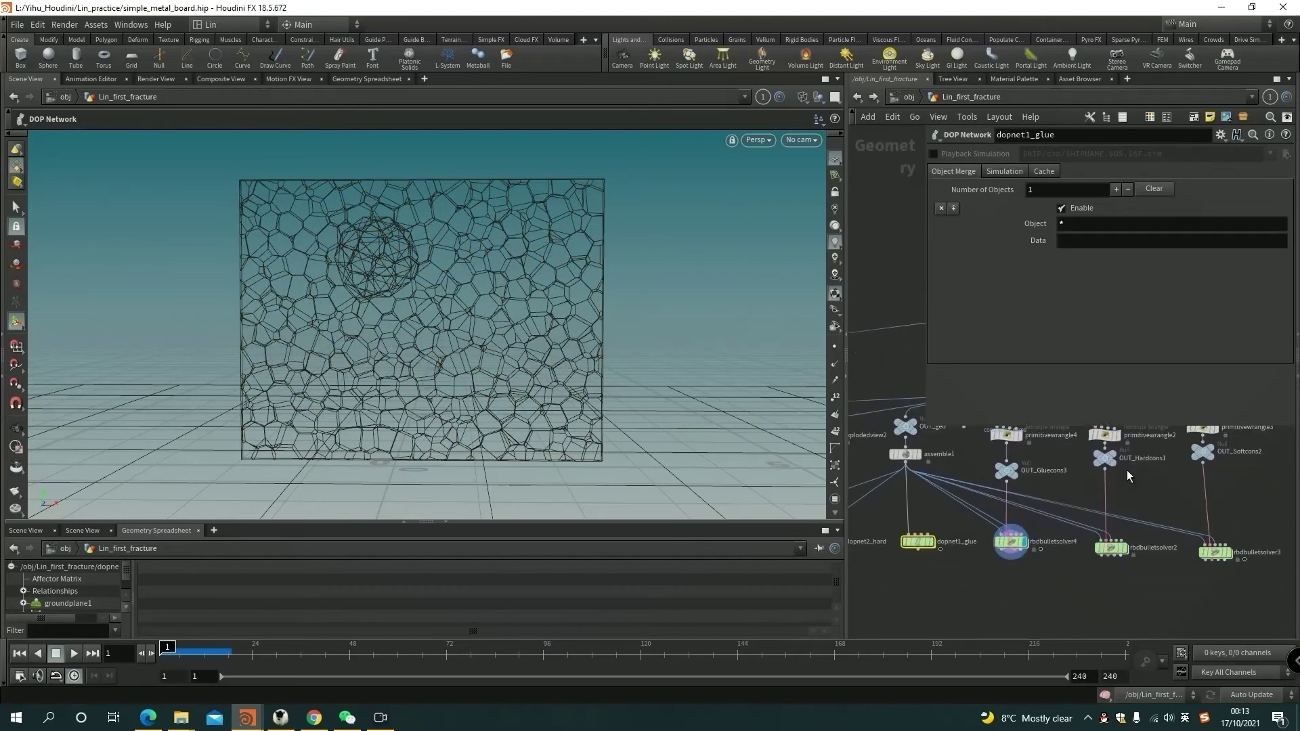
- Display OUT_Gluecons3 in the viewport and show the constraint code of primitivewrangle4
middle_drag(1170, 472, 1104, 540)
scroll(1103, 540, up, 1)
scroll(962, 528, up, 1)
middle_drag(962, 528, 1122, 481)
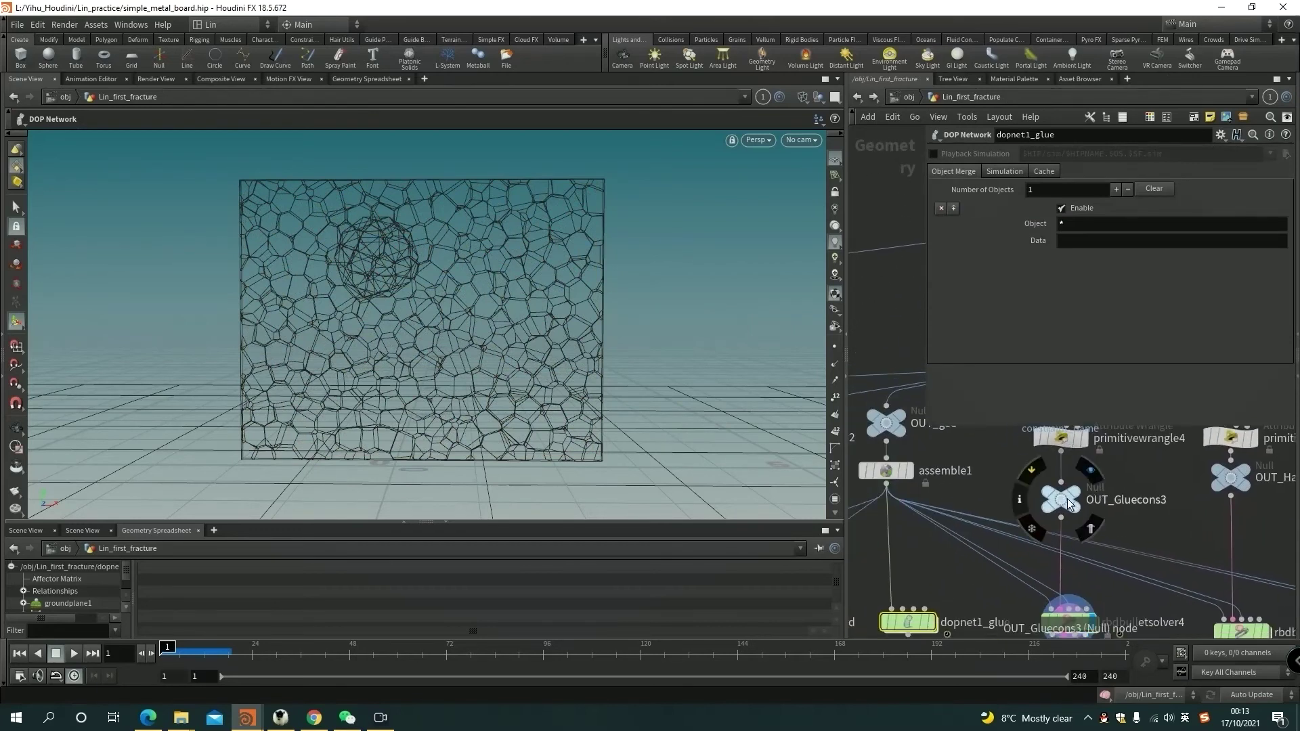
click(1087, 477)
click(1059, 499)
middle_drag(1030, 535, 1080, 461)
scroll(1088, 527, down, 2)
click(1088, 511)
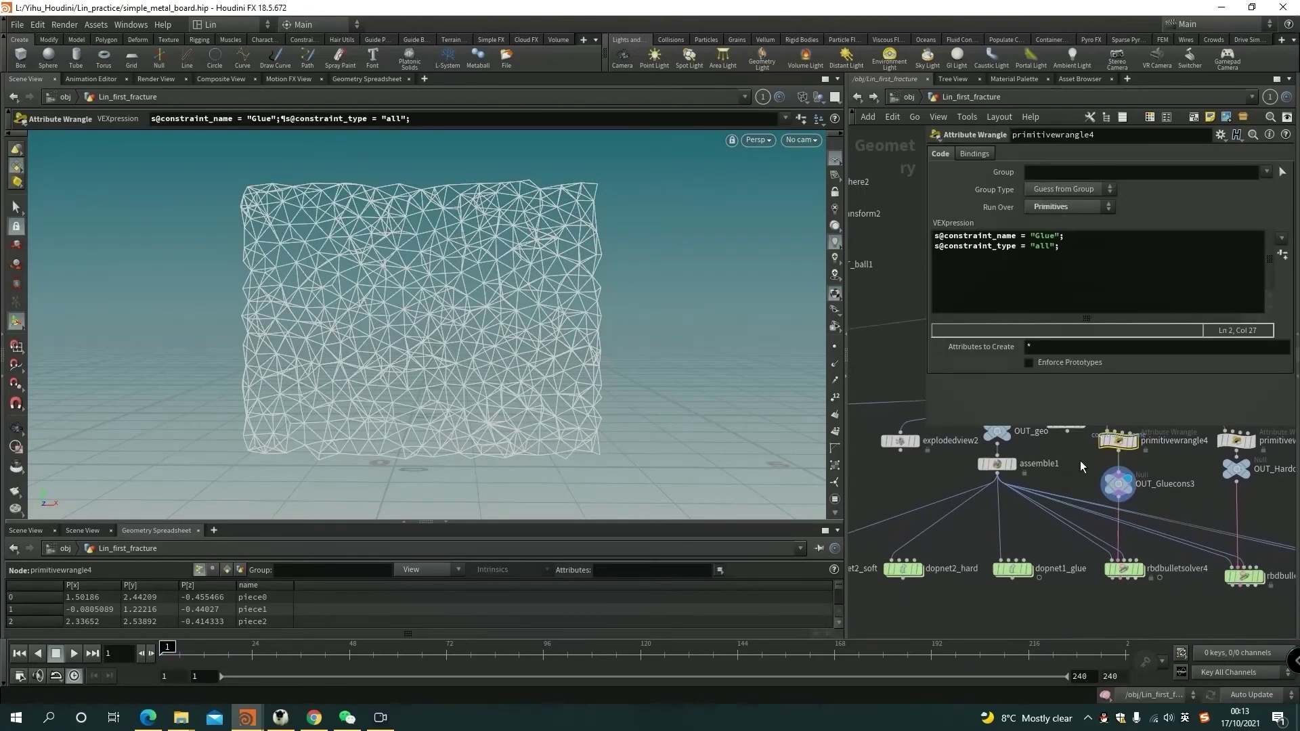
- Enter dopnet1_glue and check the Data Name of glueconrel2
double_click(1019, 570)
click(1059, 478)
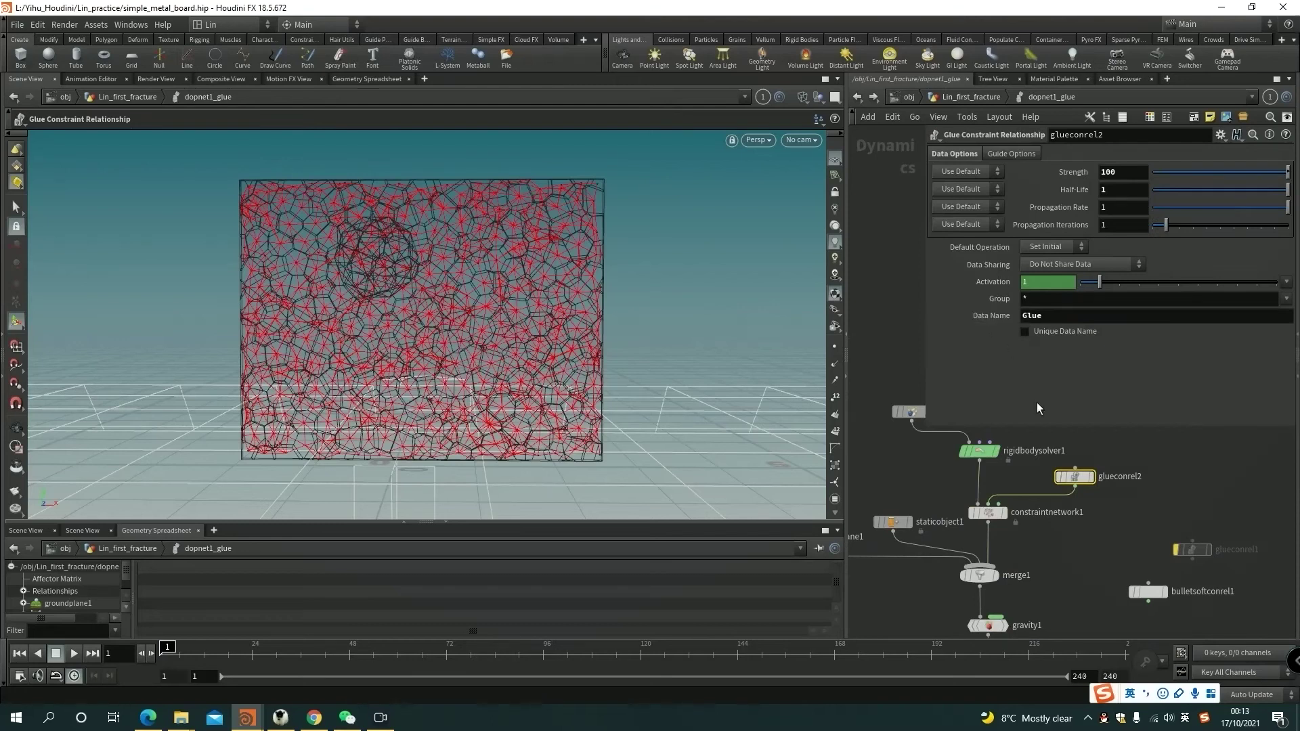
drag(1054, 315, 1024, 315)
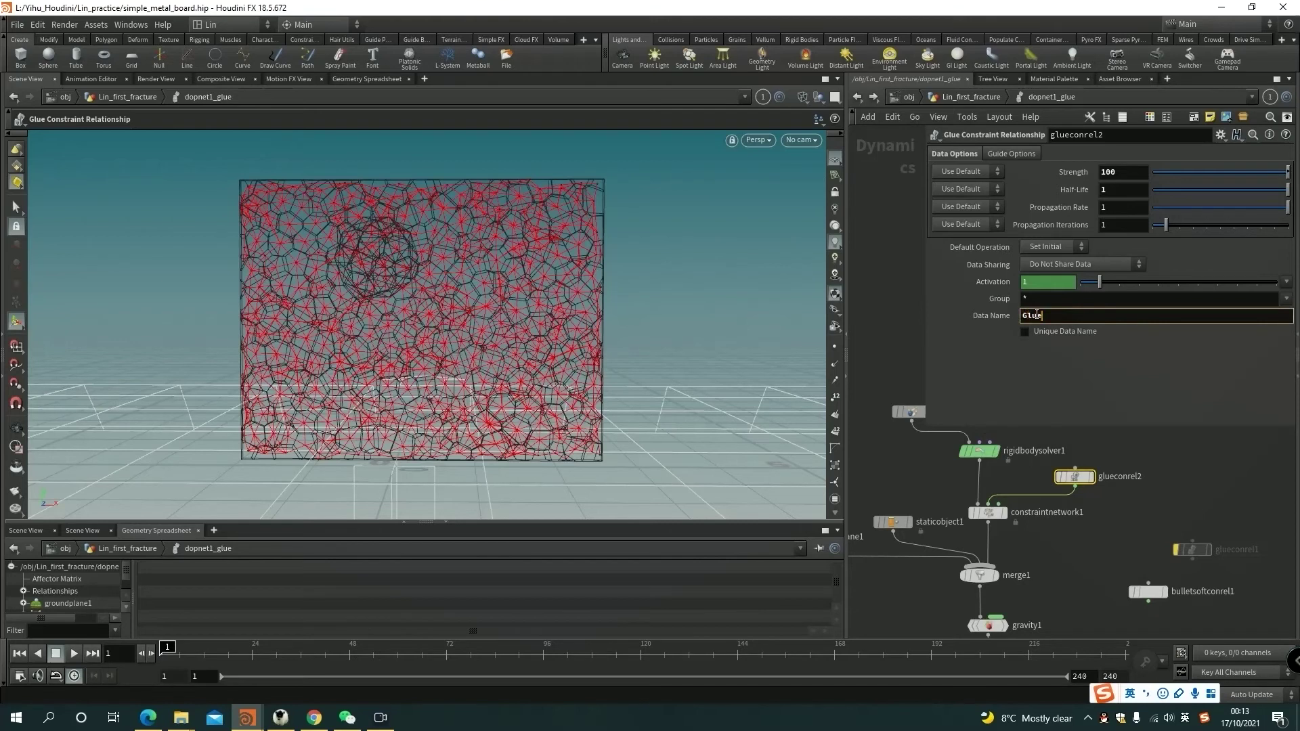
- Return to the Lin_first_fracture network and show the VEXpression of primitivewrangle4
click(854, 97)
middle_drag(1045, 491, 1021, 509)
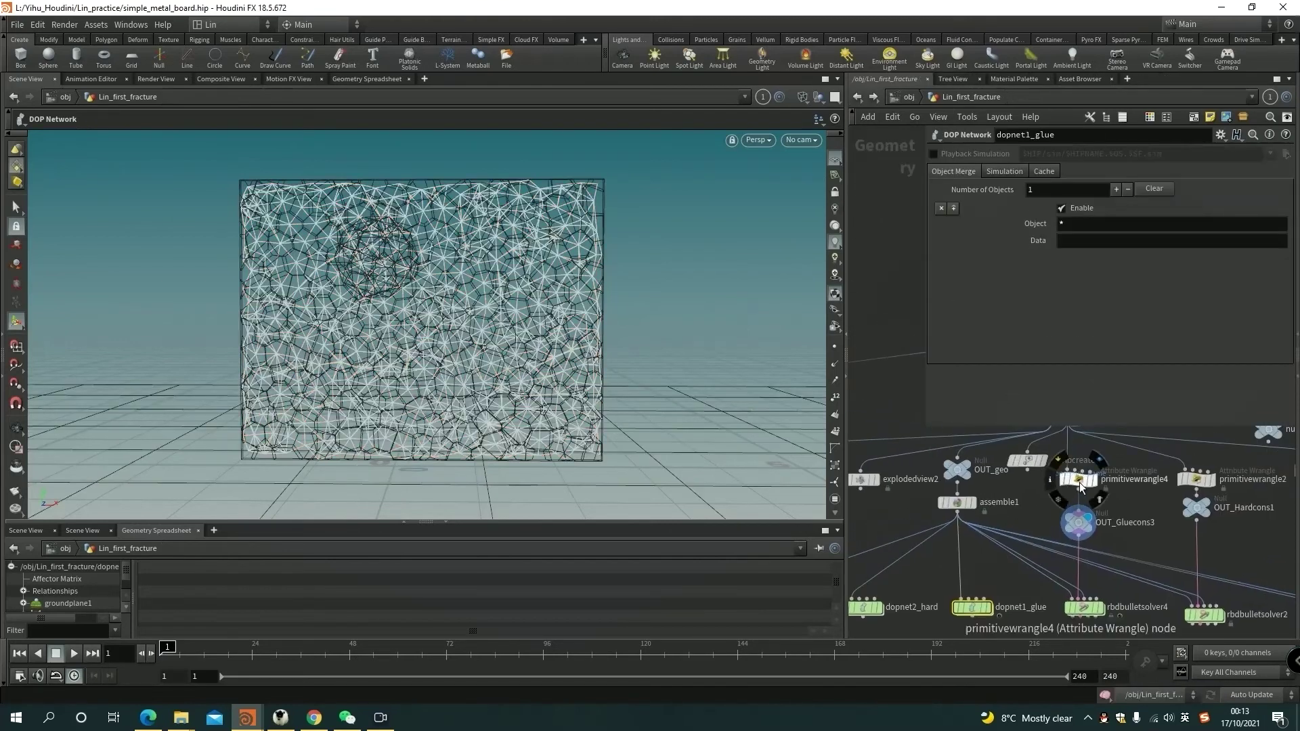
click(1078, 479)
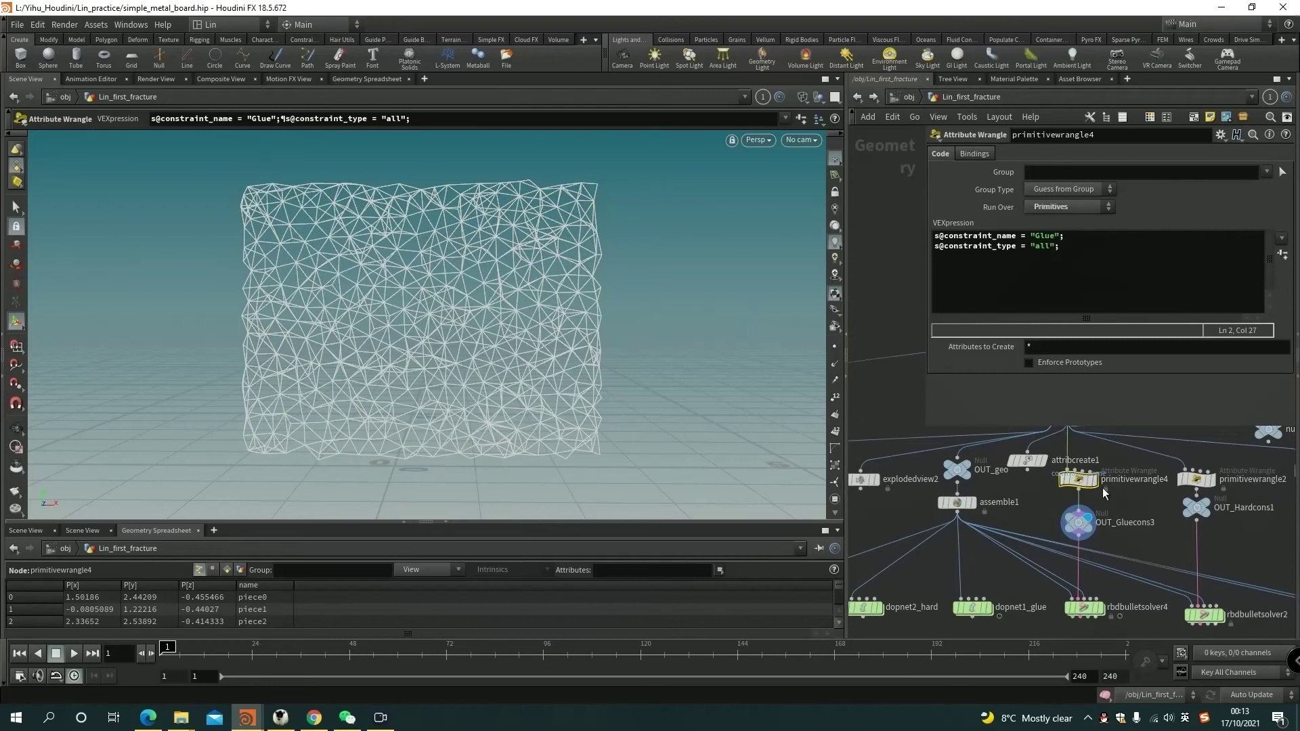
- Show the primitive attributes of OUT_Gluecons3 in the Geometry Spreadsheet and enlarge the spreadsheet area
click(1079, 522)
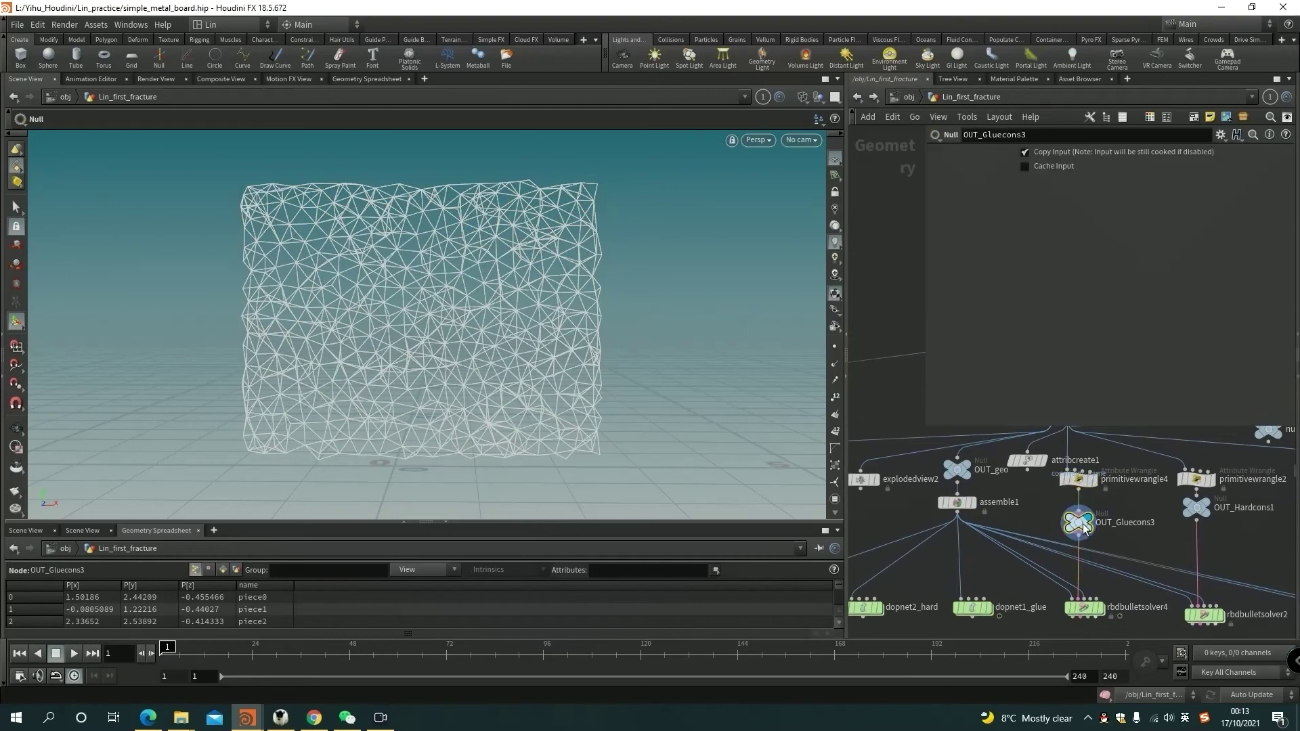
click(224, 569)
drag(353, 522, 350, 459)
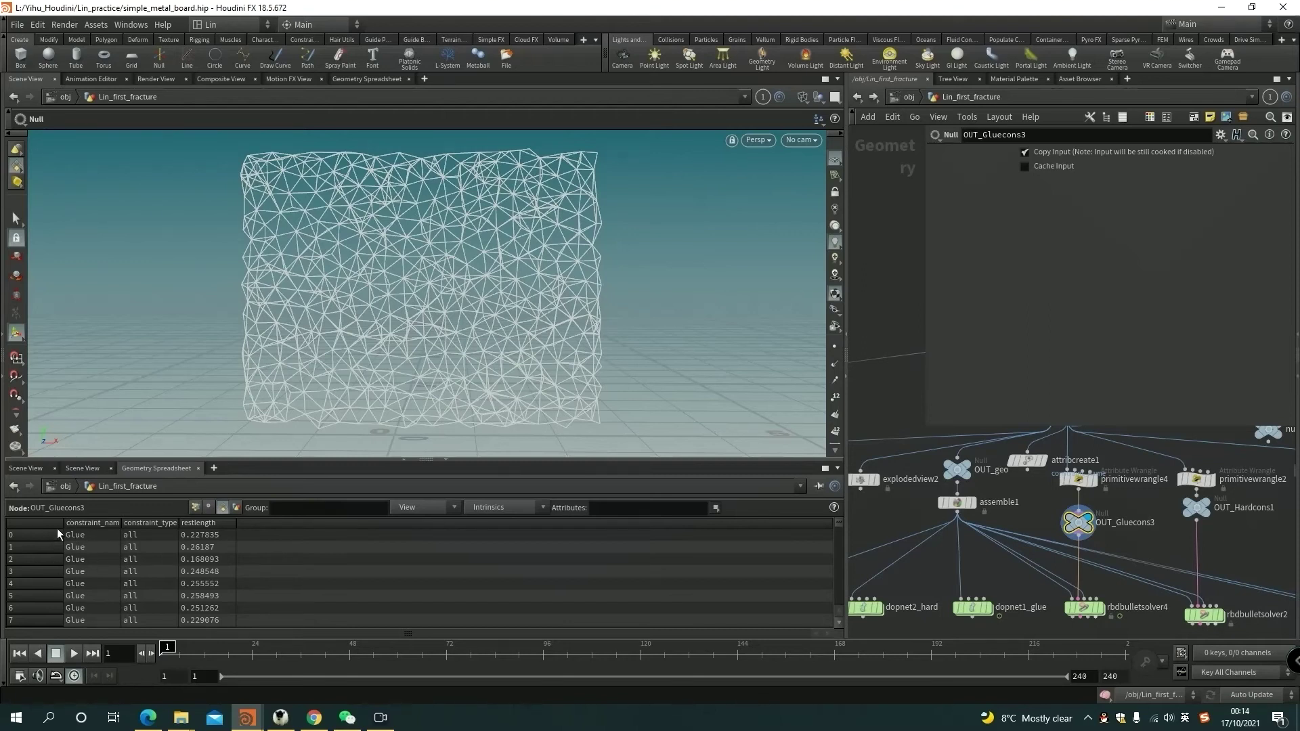
- Compare the Data Name of glueconrel2 inside dopnet1_glue with the Glue constraint Data Name of rbdbulletsolver4
double_click(973, 606)
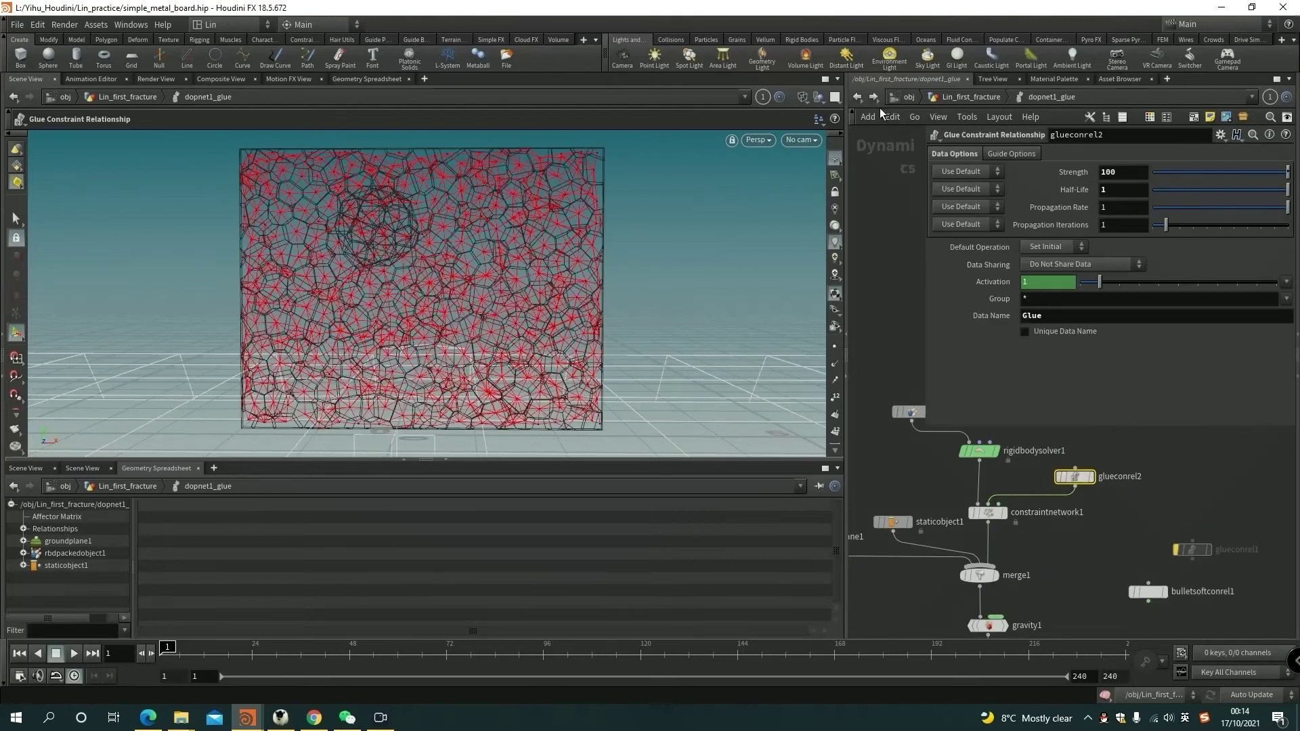
key(u)
click(1108, 592)
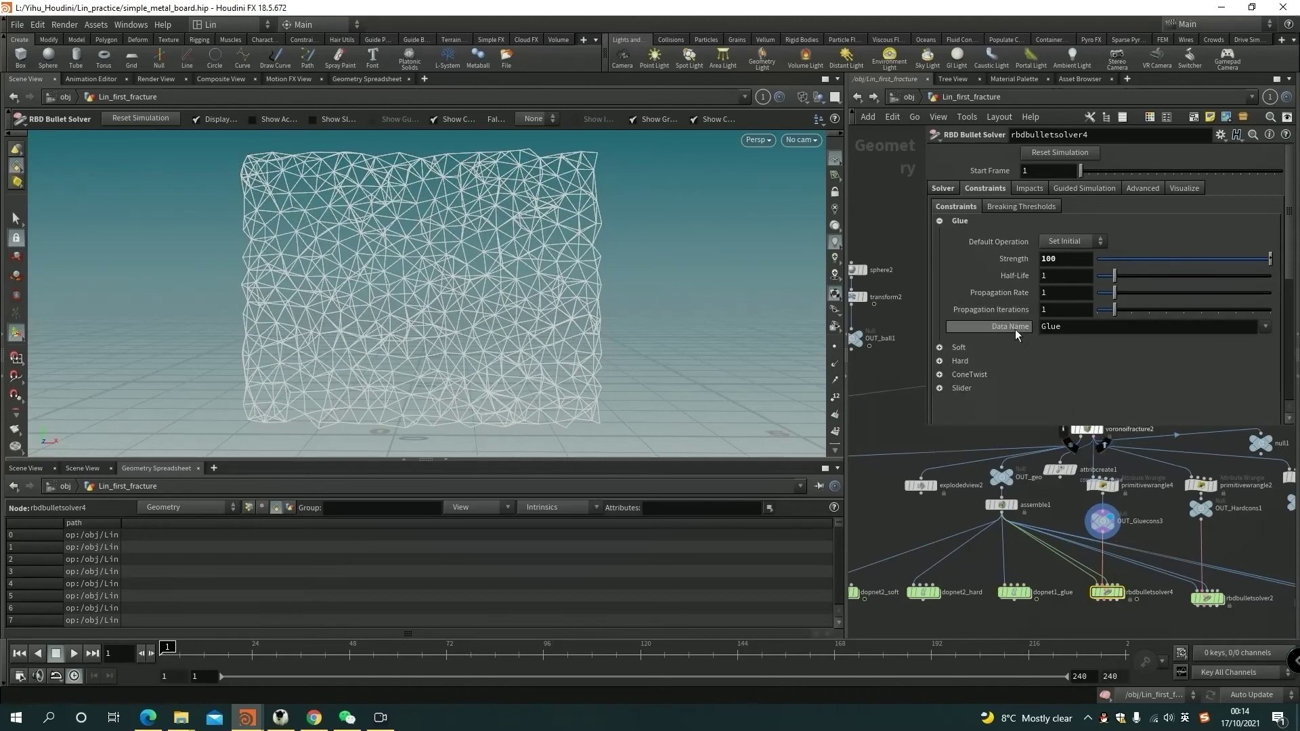
scroll(1134, 599, up, 3)
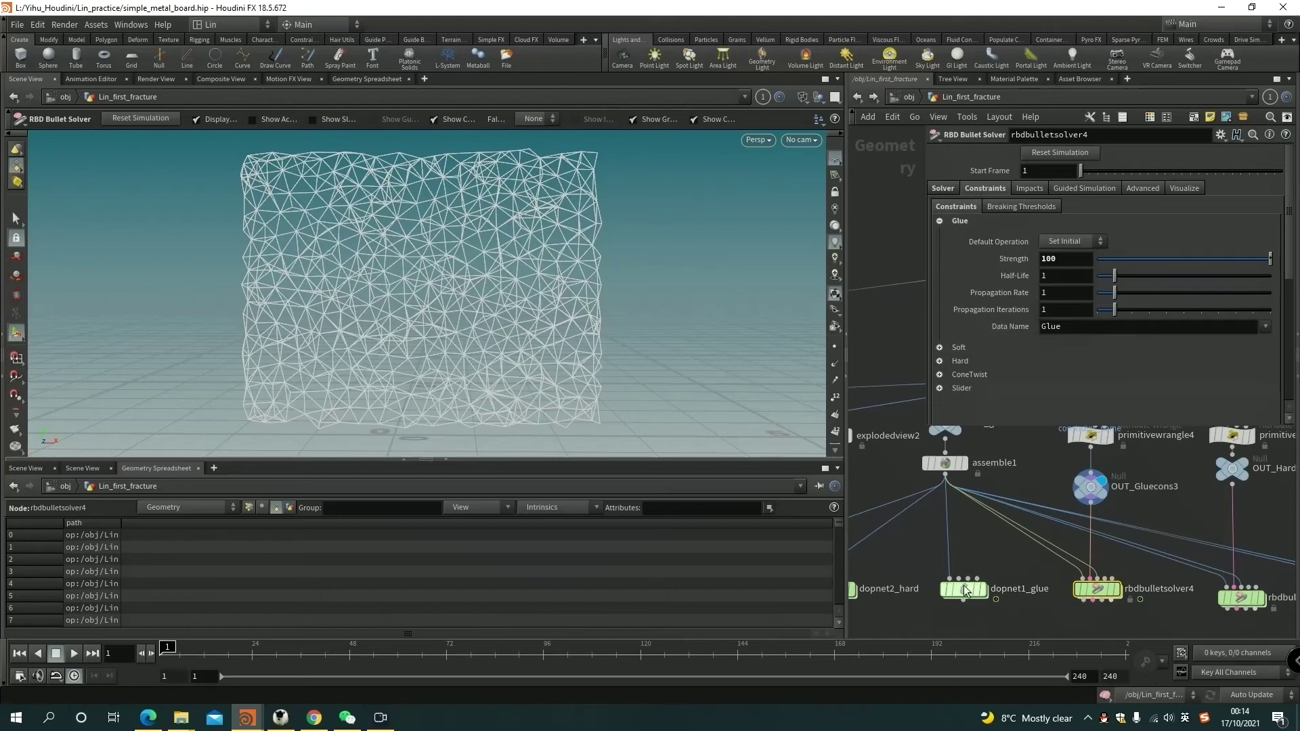
- Recheck the glueconrel2 settings inside dopnet1_glue and display dopnet1_glue in the Lin_first_fracture network
double_click(964, 591)
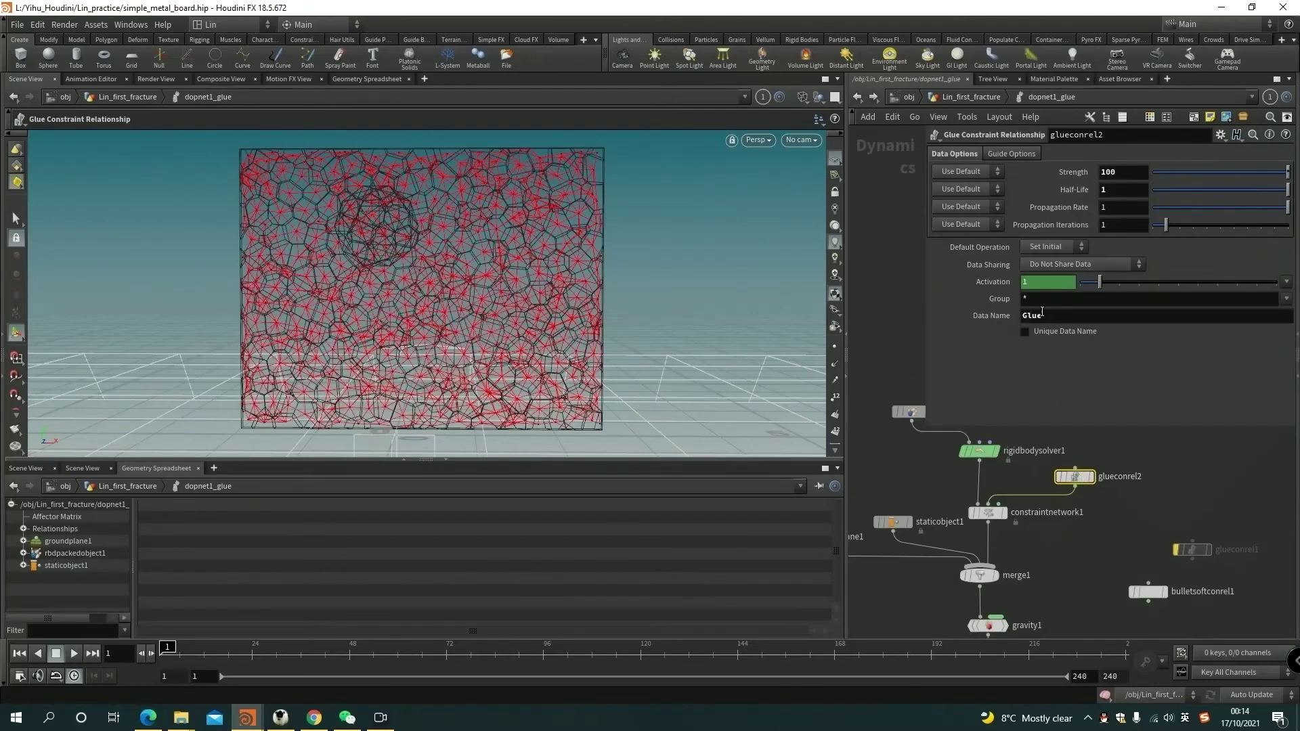
key(u)
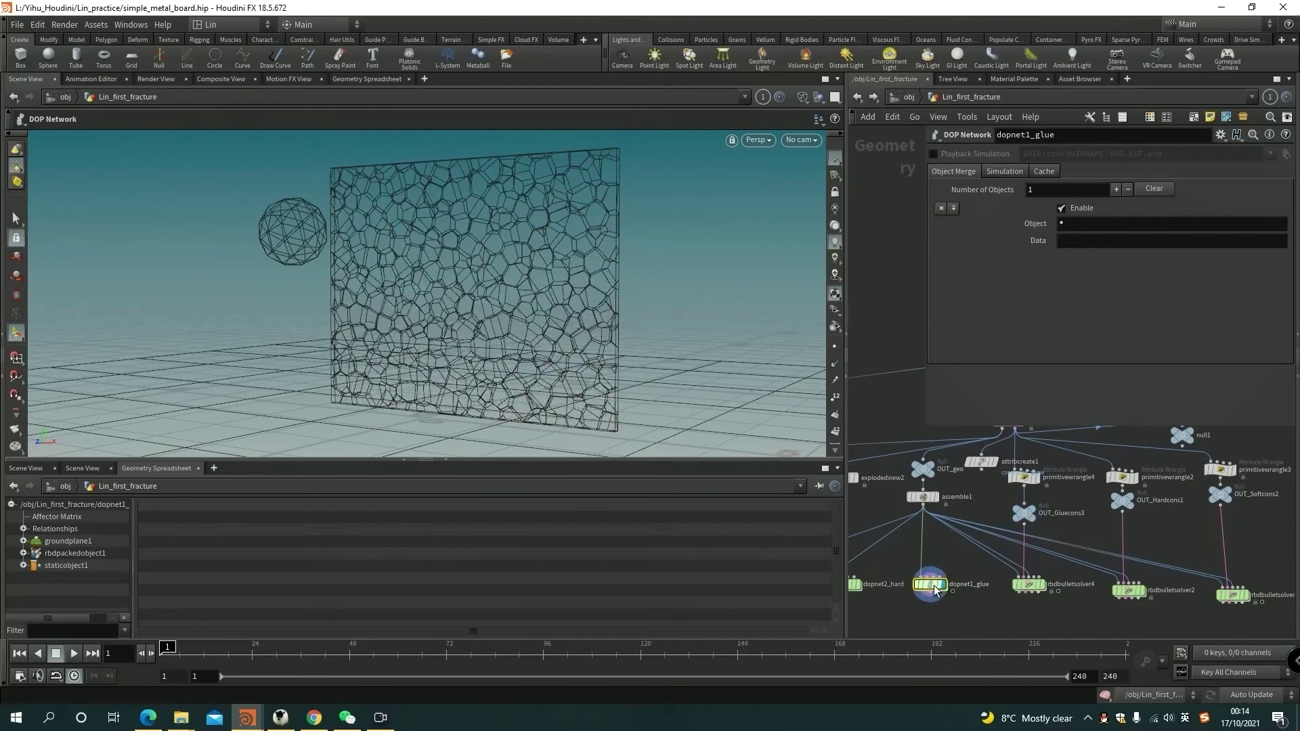
double_click(935, 586)
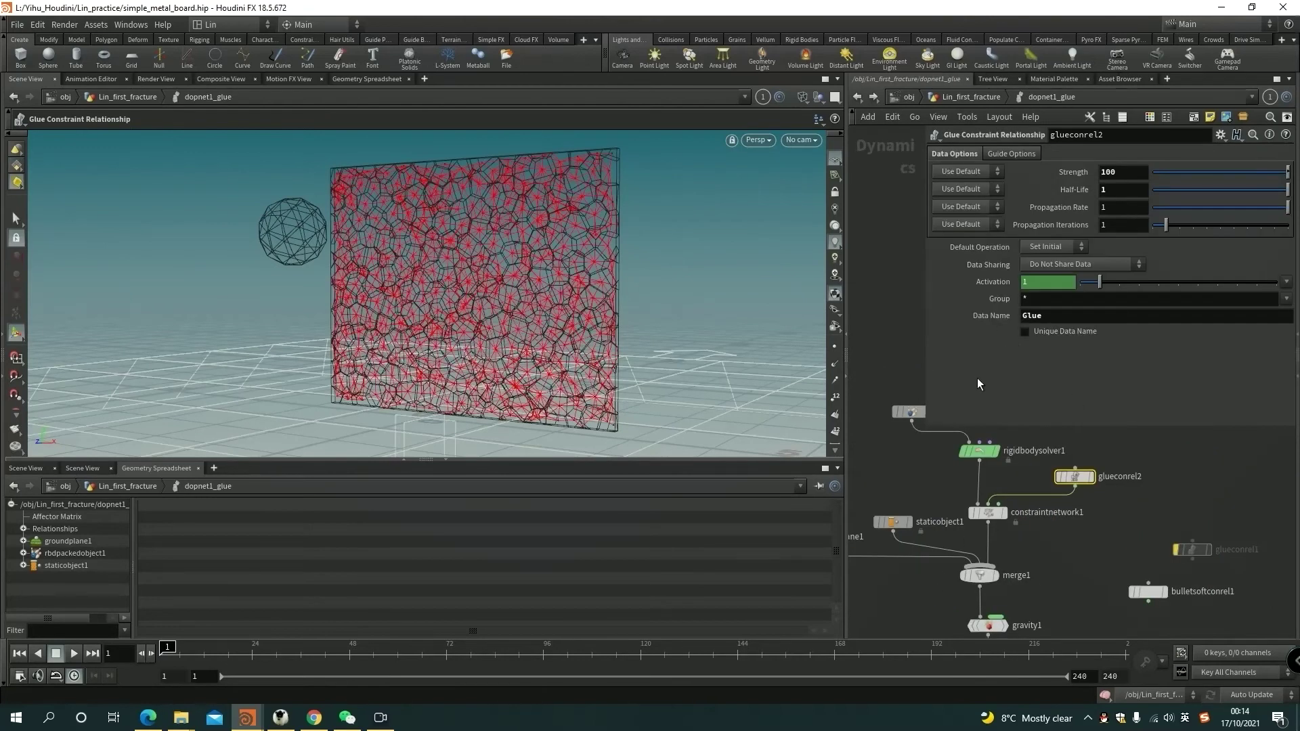
click(857, 97)
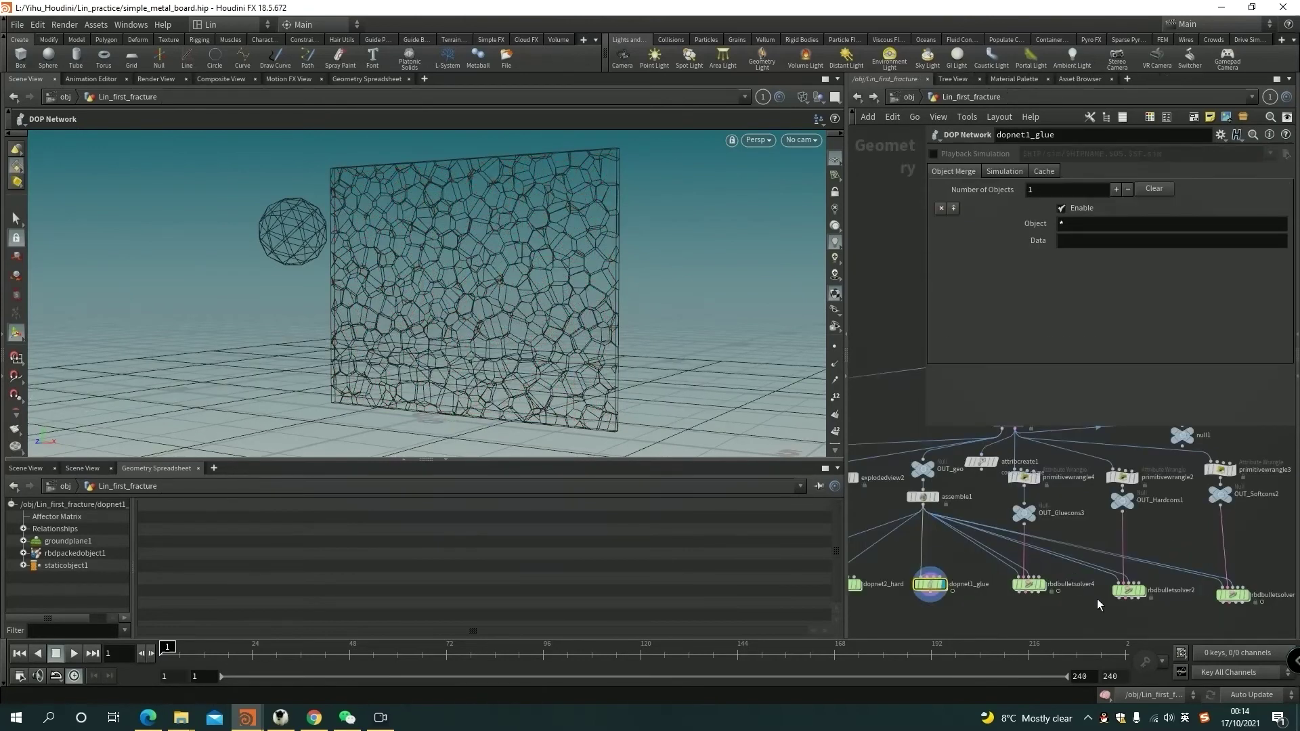
- Display rbdbulletsolver2 and show its Hard constraint parameters
scroll(1039, 599, up, 1)
middle_drag(1098, 600, 991, 588)
scroll(991, 588, down, 2)
middle_drag(1057, 531, 1095, 505)
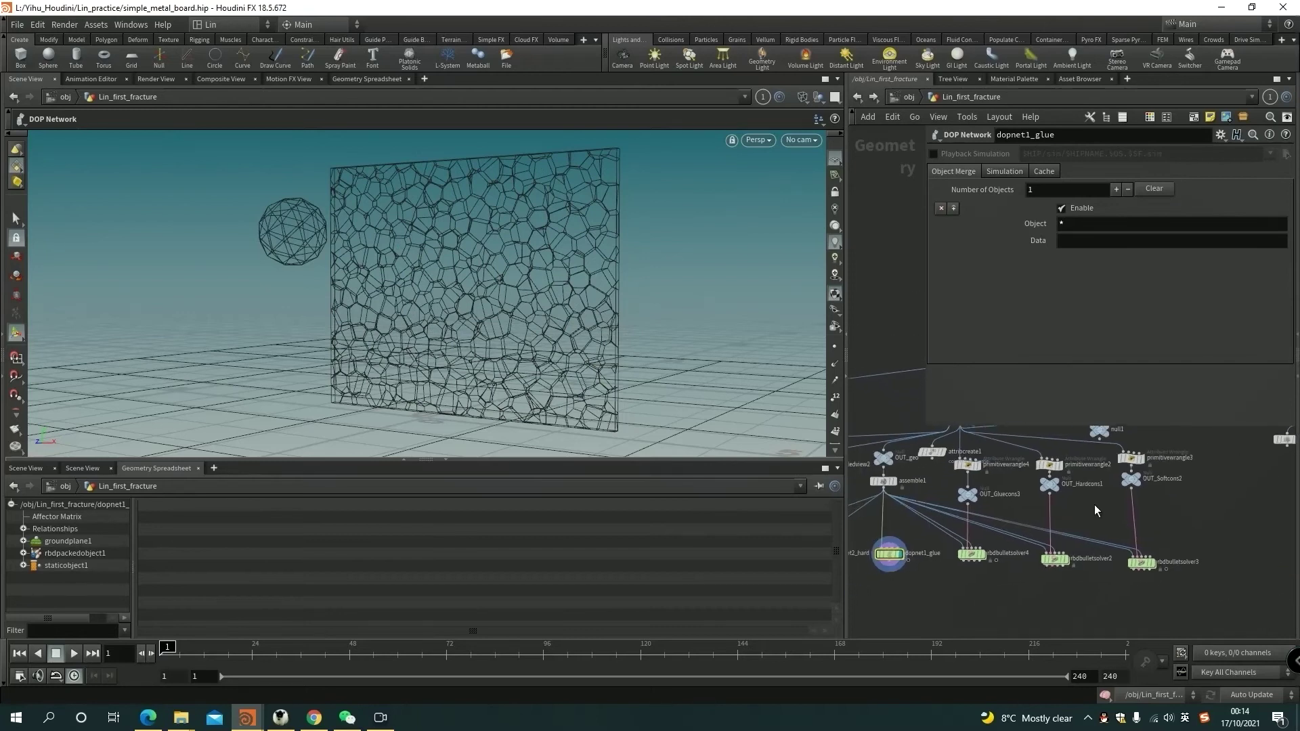
scroll(1091, 505, up, 4)
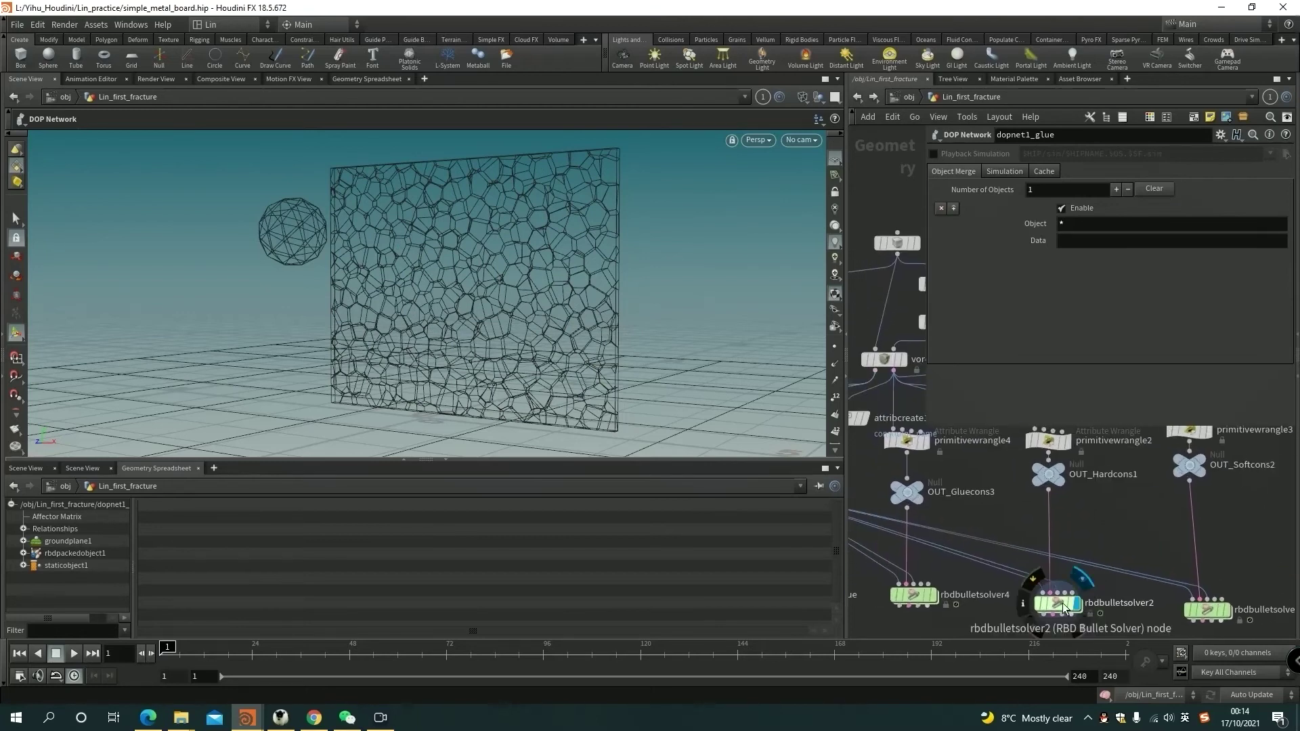
click(1065, 607)
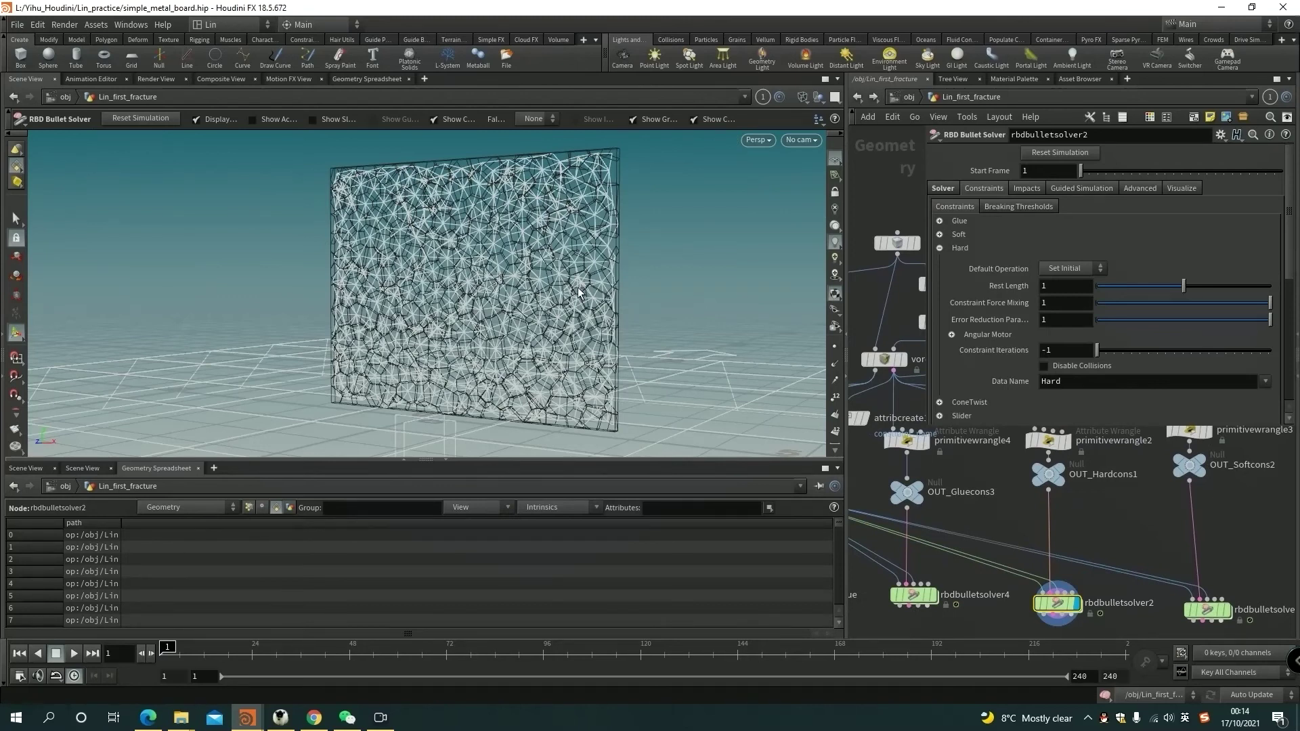
- View the rbdbulletsolver2 board at an angle and switch the viewport shading to Smooth Shaded
mouse_move(578, 293)
alt+mouse_down()
mouse_move(636, 288)
mouse_move(573, 287)
alt+mouse_up()
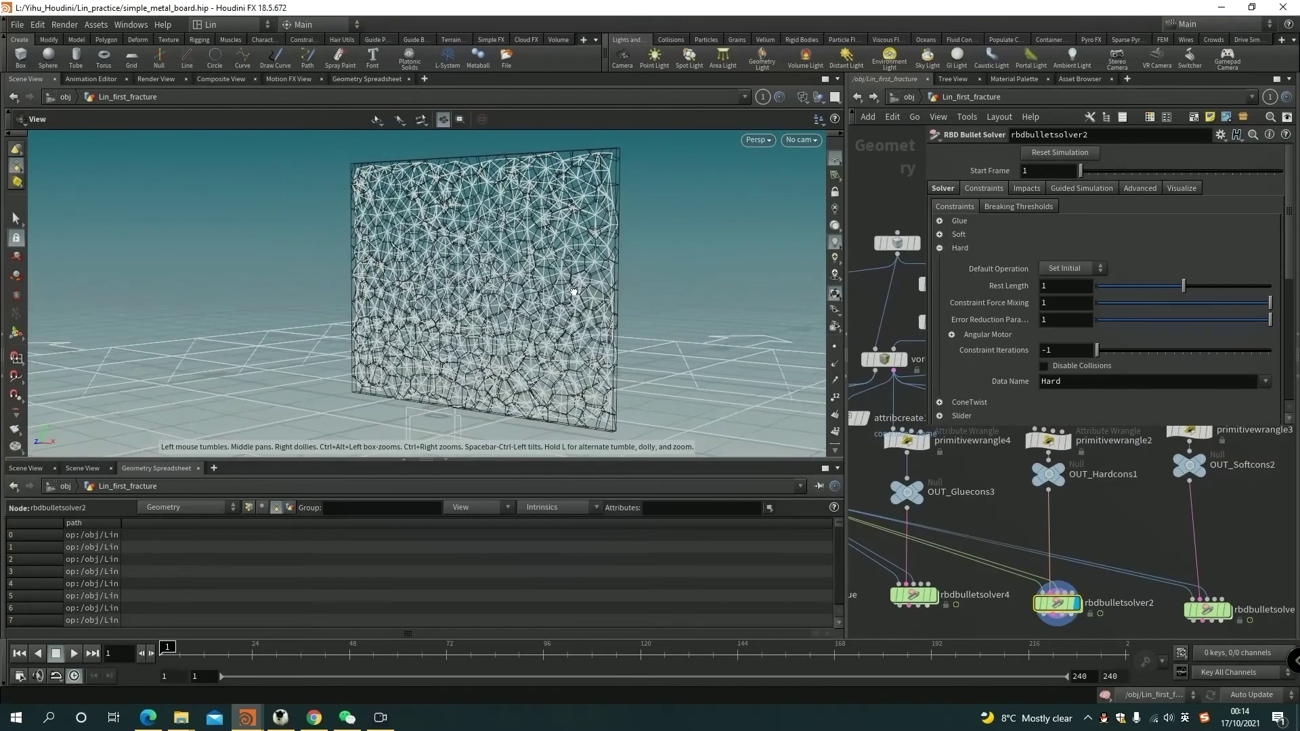
alt+right_drag(573, 287, 587, 290)
key(Return)
drag(588, 290, 524, 308)
key(Escape)
key(Return)
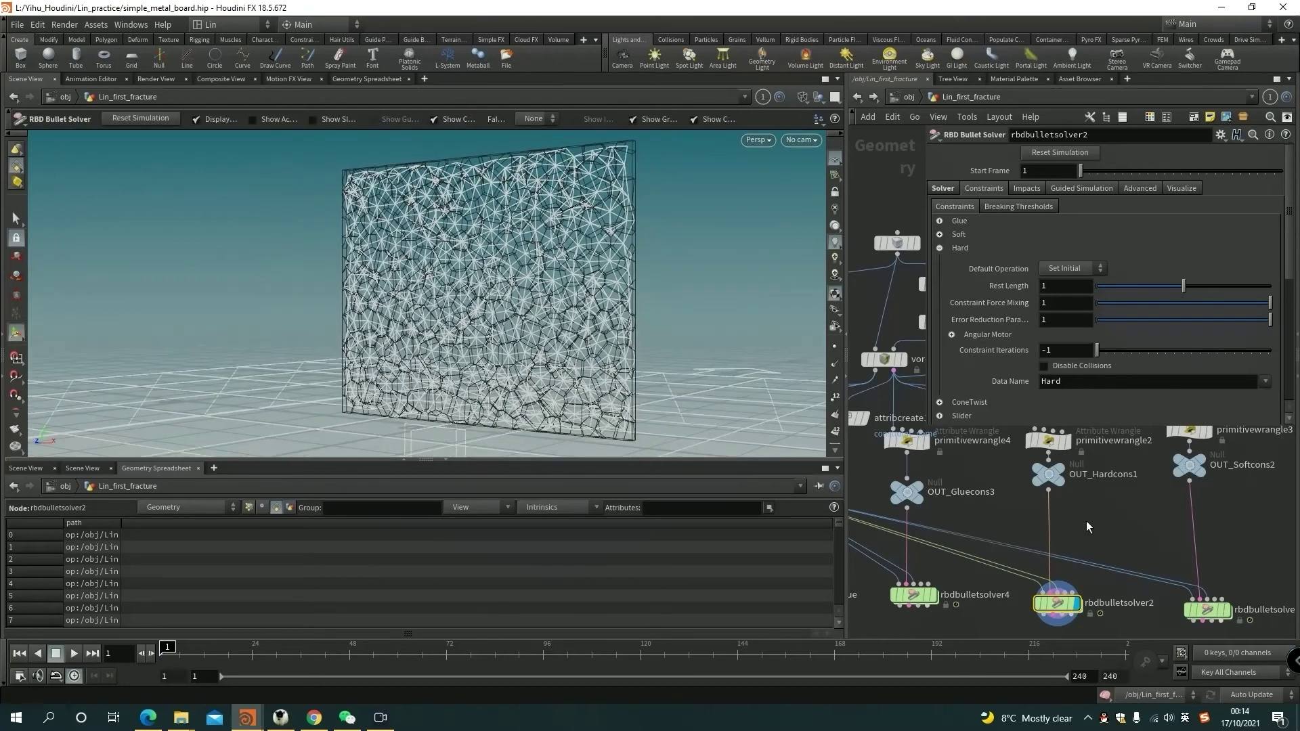
middle_drag(1086, 522, 1097, 503)
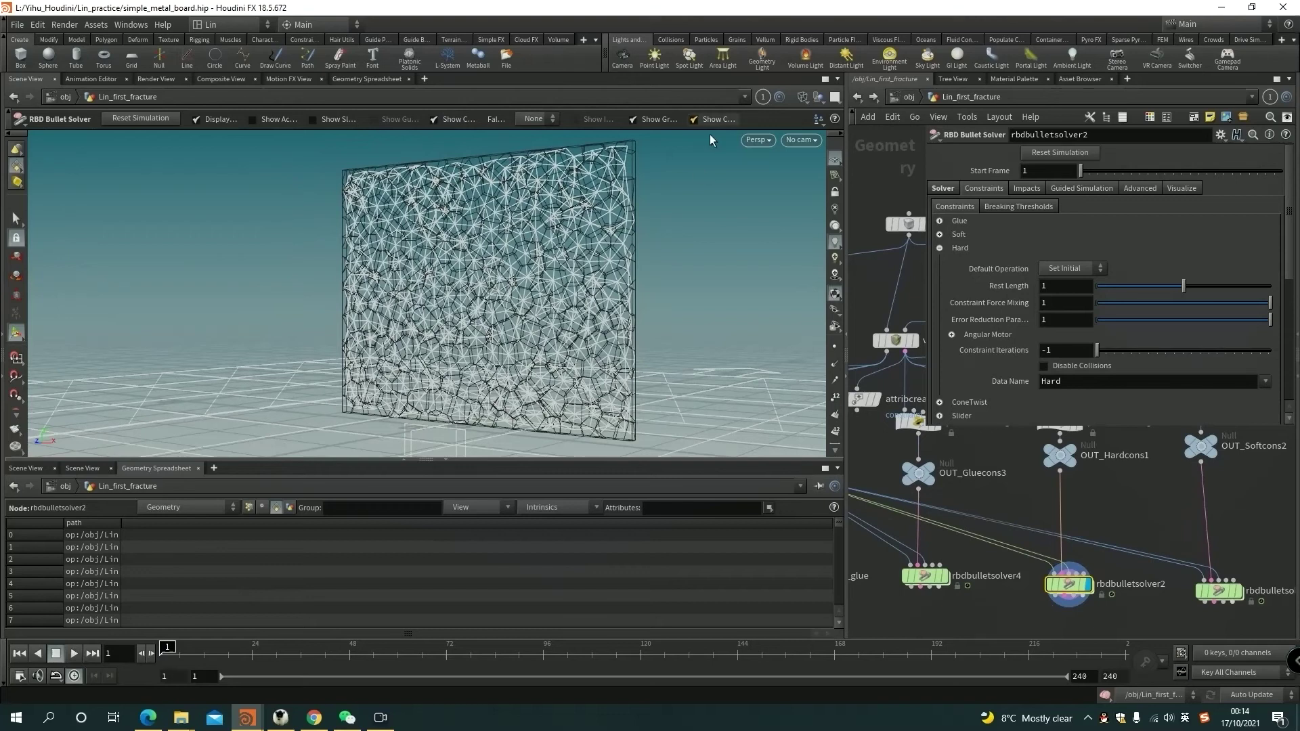
click(803, 97)
click(838, 220)
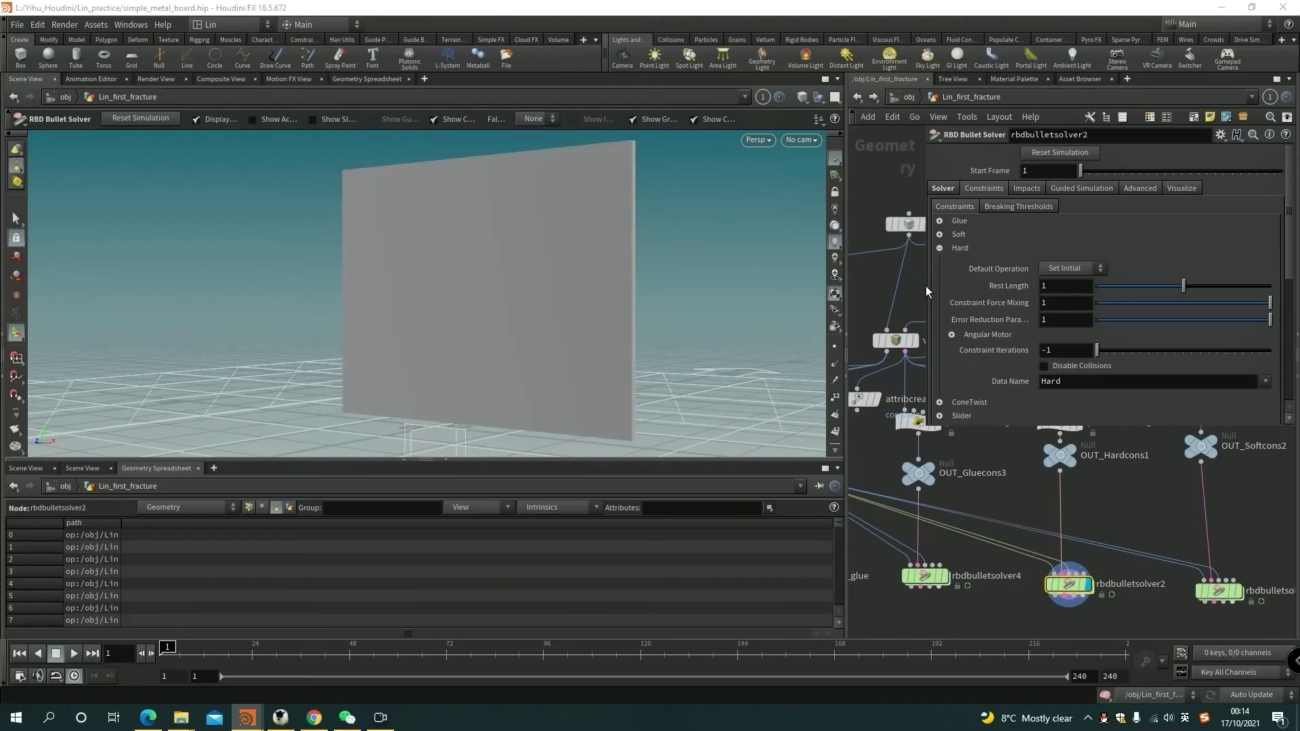
- Shrink the parameter area and show the node chain from metal_board3 through voronoifracture2 to the constraint branches
drag(929, 428, 1111, 307)
middle_drag(991, 459, 1099, 465)
scroll(1099, 512, down, 1)
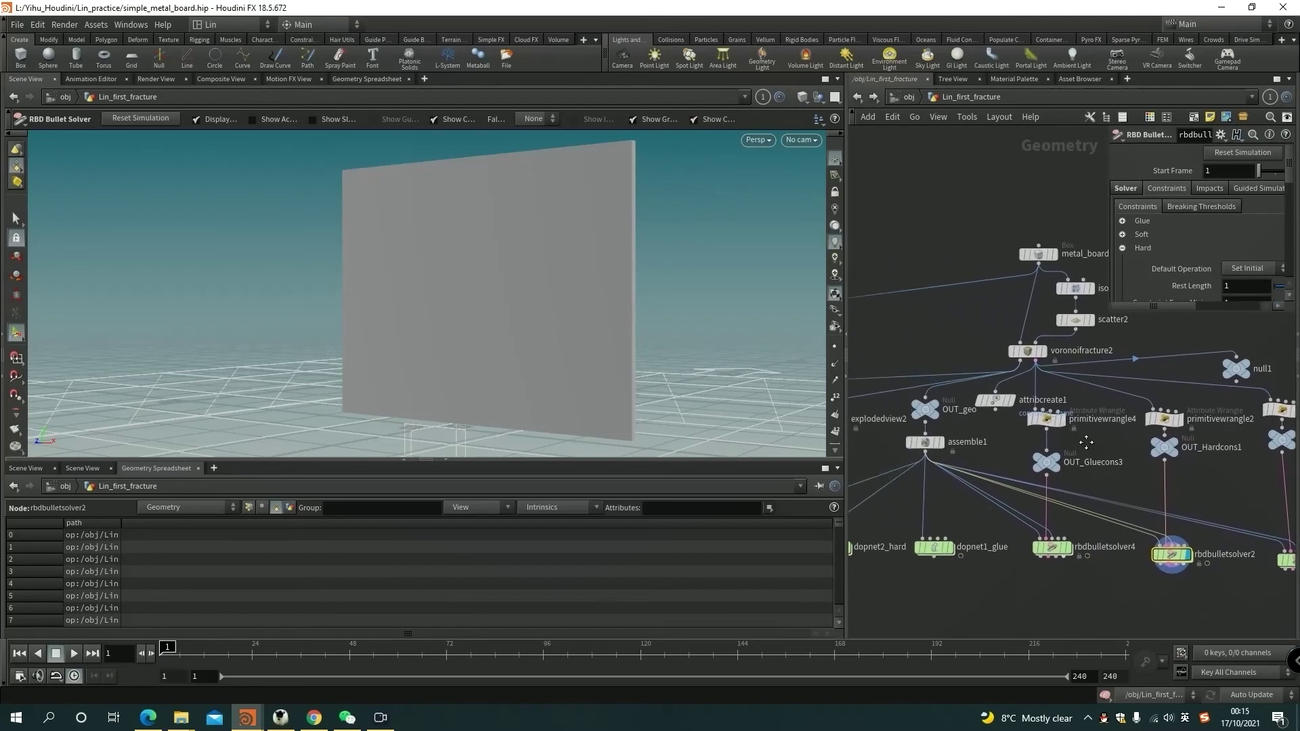
scroll(1099, 465, up, 2)
scroll(1074, 427, down, 1)
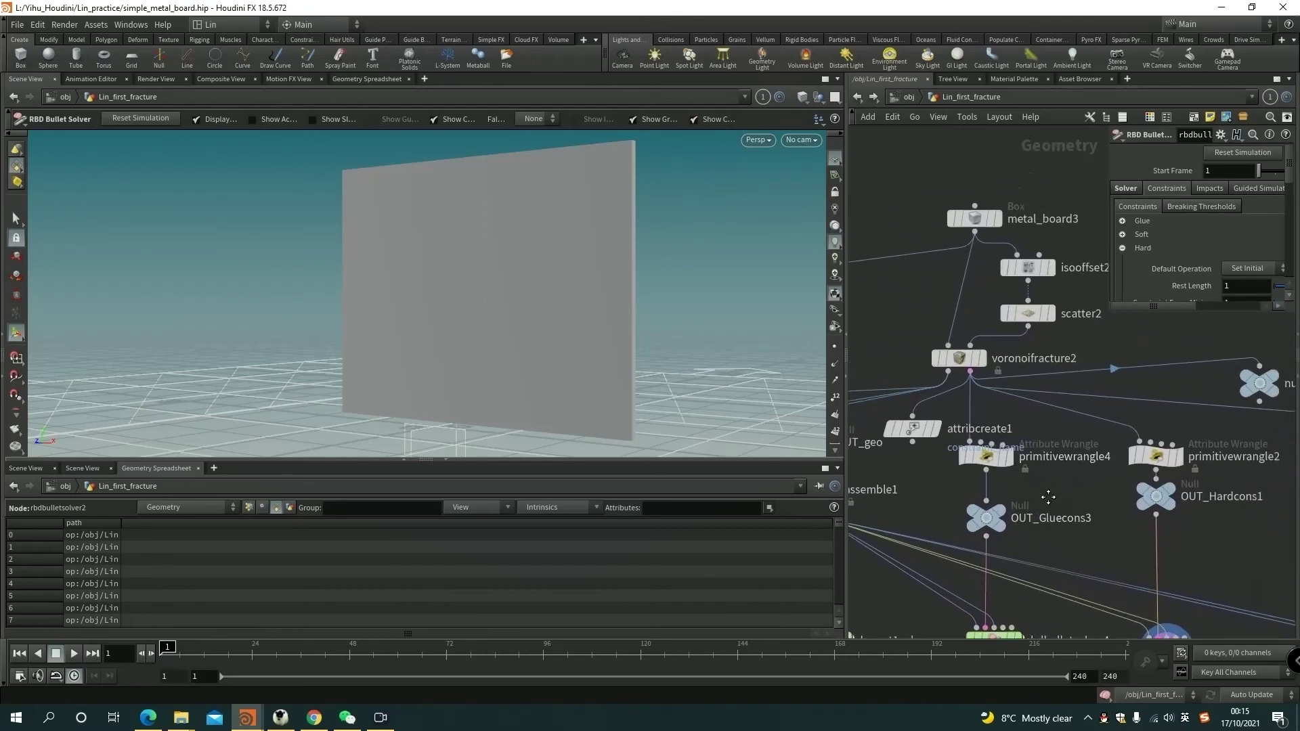
middle_drag(1064, 425, 1067, 461)
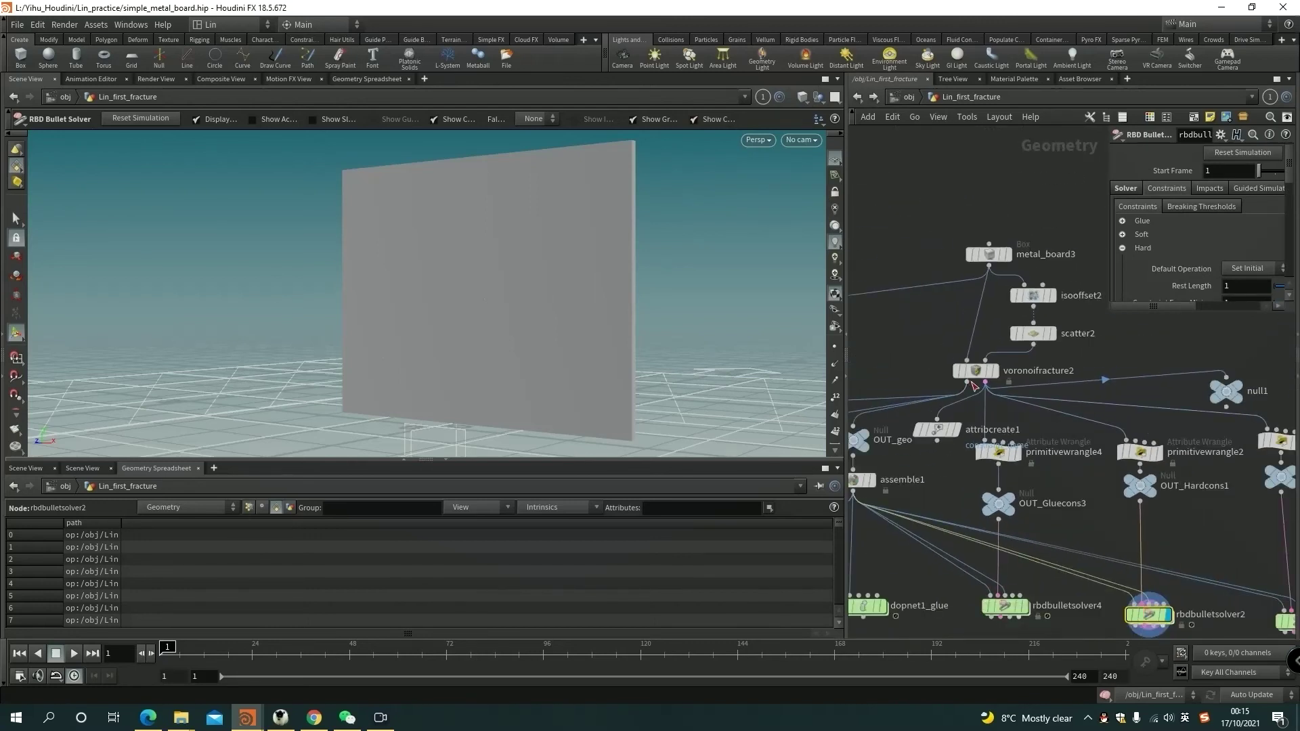
- Show the constraint code of primitivewrangle2 and widen the parameter area to read it
click(1141, 452)
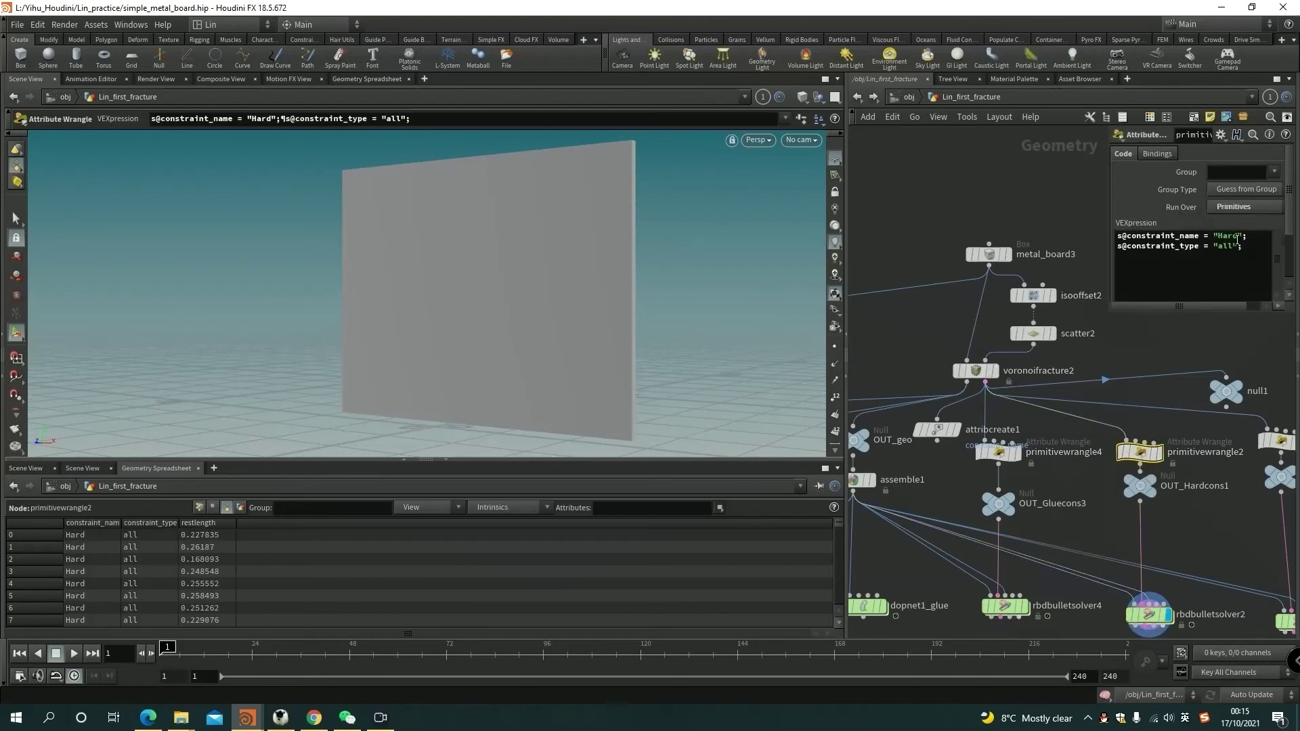
drag(1109, 315, 988, 365)
middle_drag(1075, 478, 920, 474)
drag(1071, 387, 1253, 418)
middle_drag(1028, 529, 1055, 444)
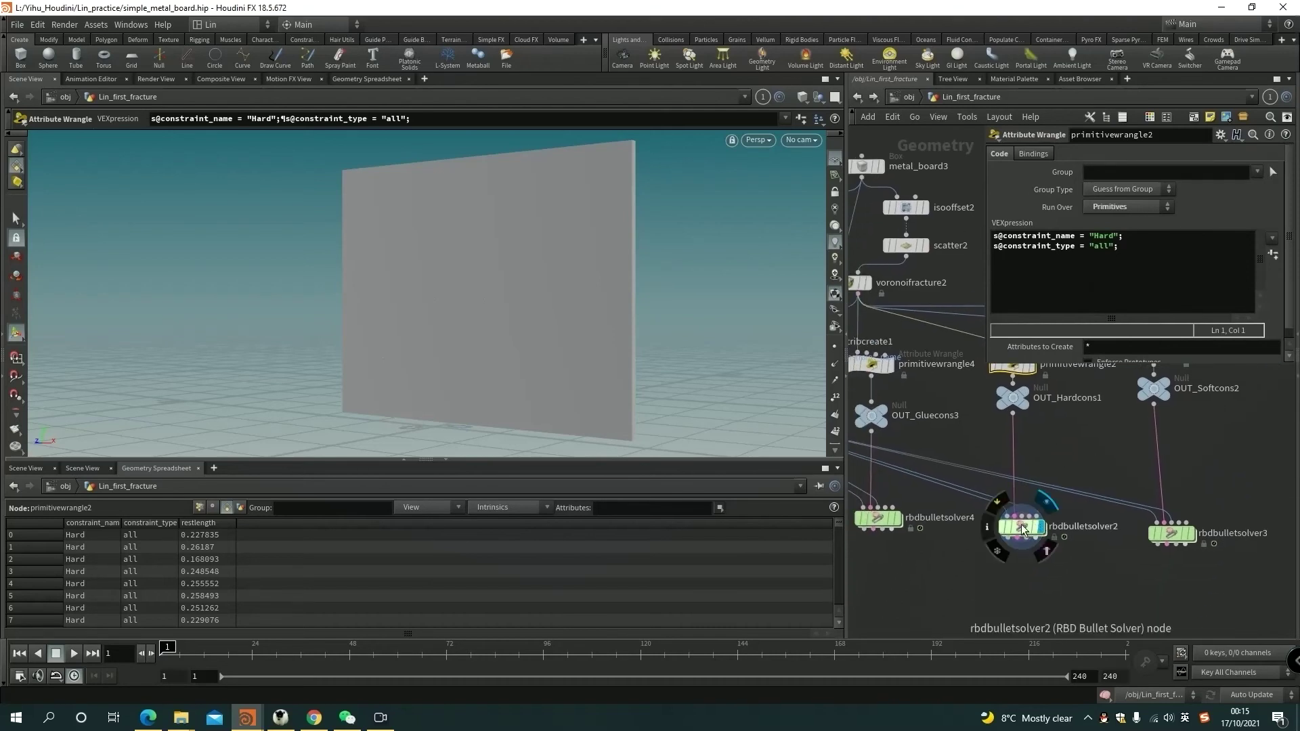
- Select rbdbulletsolver2 and play its simulation to about frame 22
click(1023, 527)
click(74, 655)
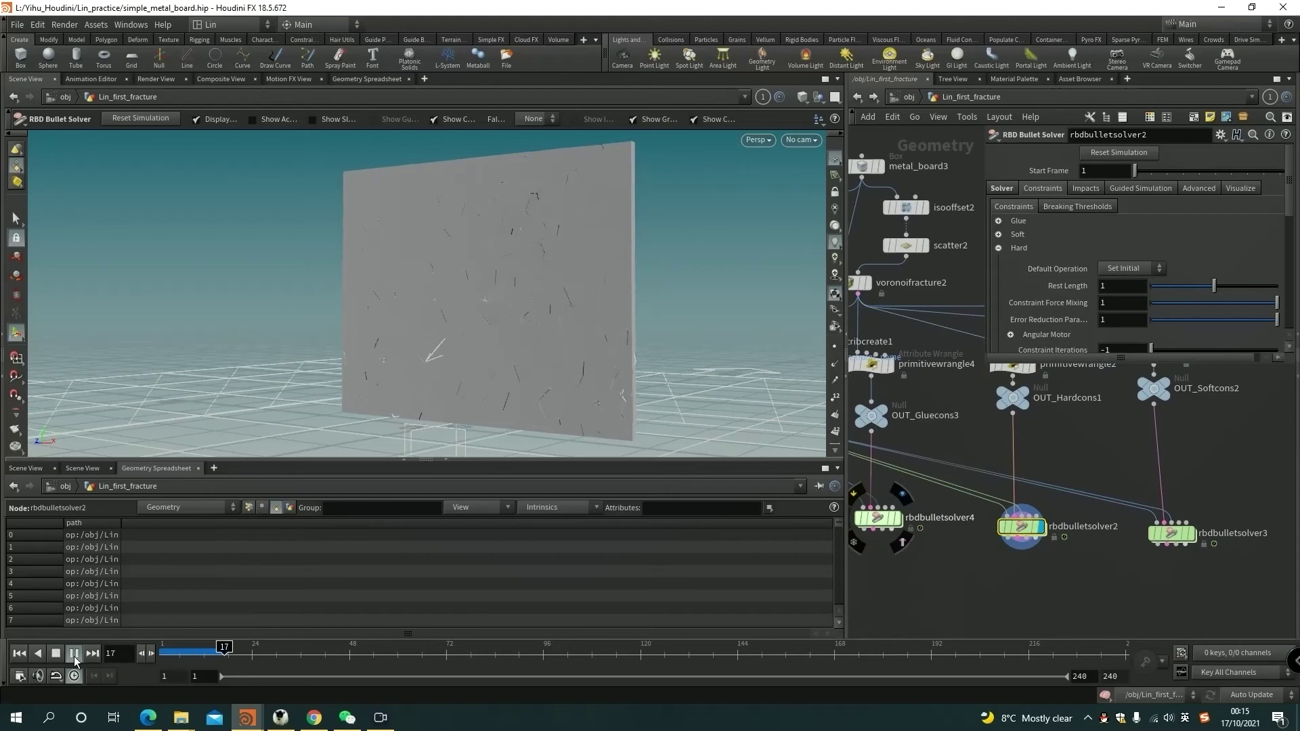
click(75, 655)
- Set the viewport shading to Wireframe Ghost and replay the hard constraint simulation from frame 1
click(799, 98)
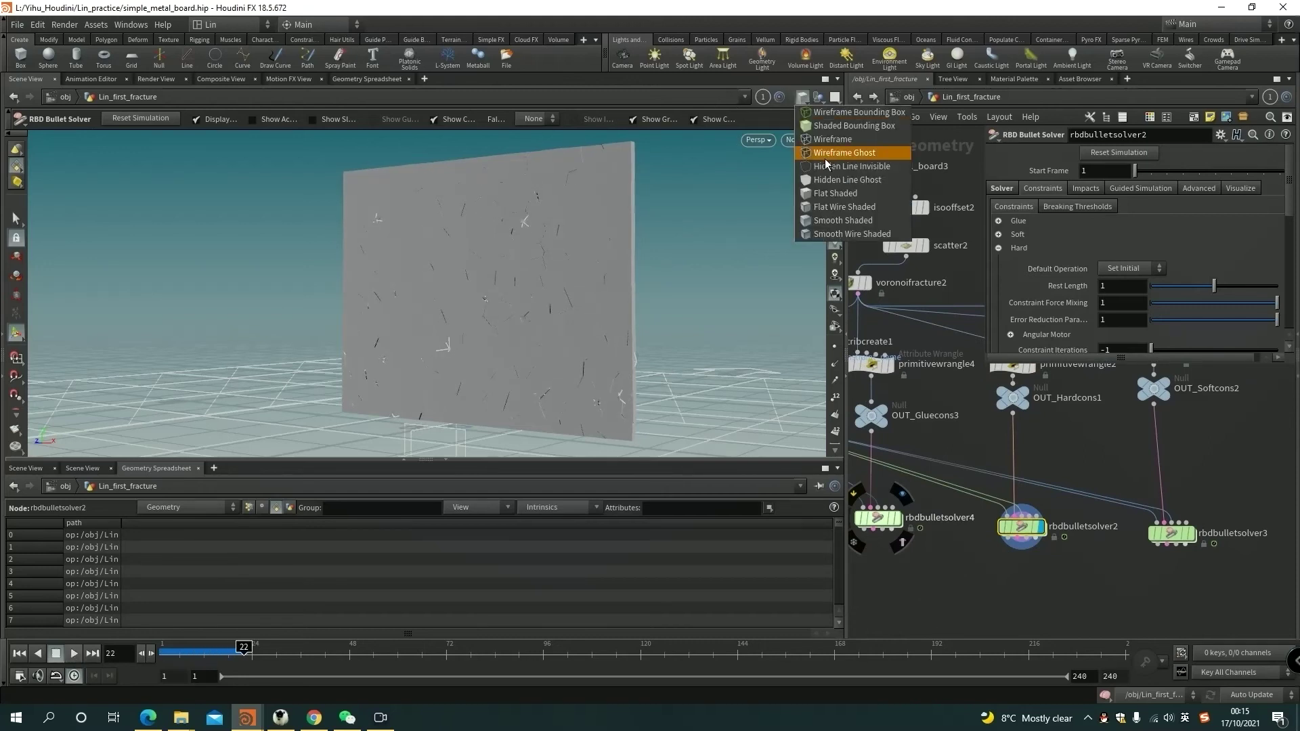
click(843, 157)
alt+drag(494, 299, 518, 290)
mouse_move(518, 290)
alt+right_down()
mouse_move(546, 279)
mouse_move(517, 282)
alt+right_up()
alt+drag(516, 282, 413, 344)
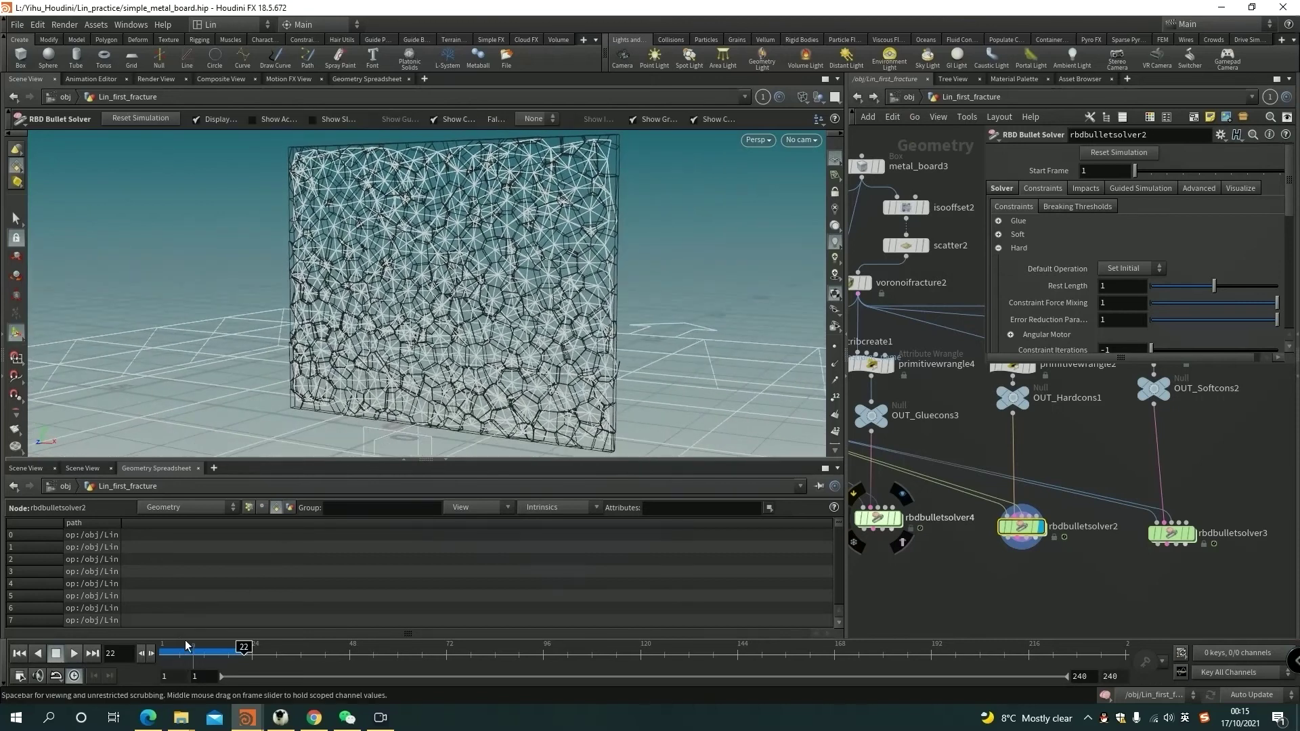
drag(186, 648, 161, 652)
click(77, 654)
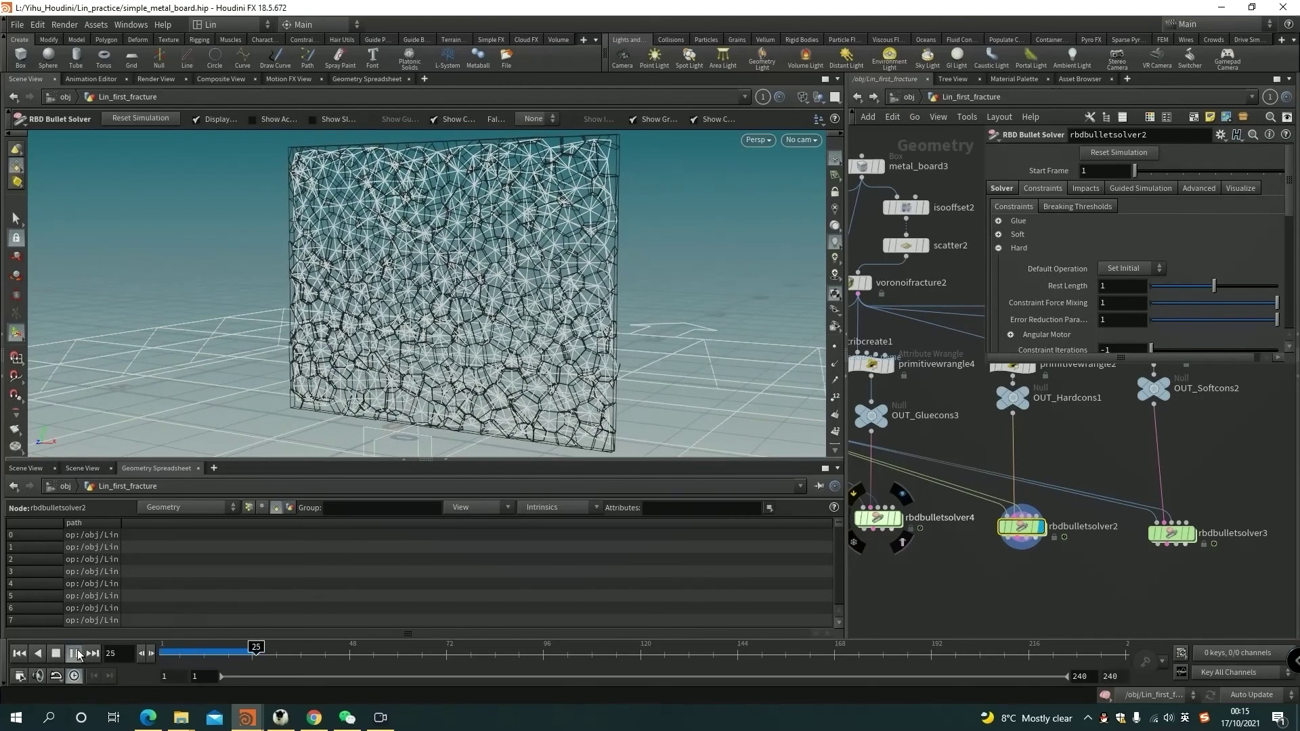
- Enlarge the parameter area and compare rbdbulletsolver2's Hard constraint parameters with rbdbulletsolver4's Glue parameters
scroll(1082, 287, down, 2)
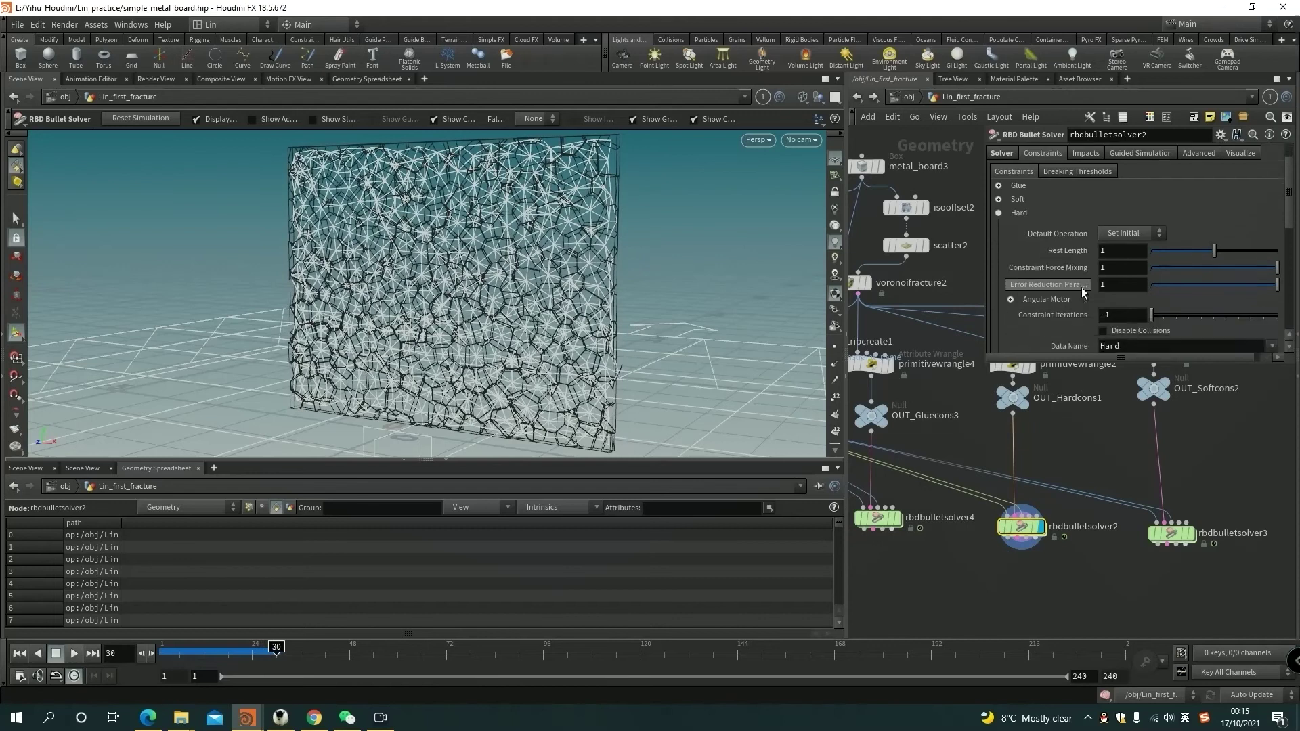
drag(983, 364, 957, 400)
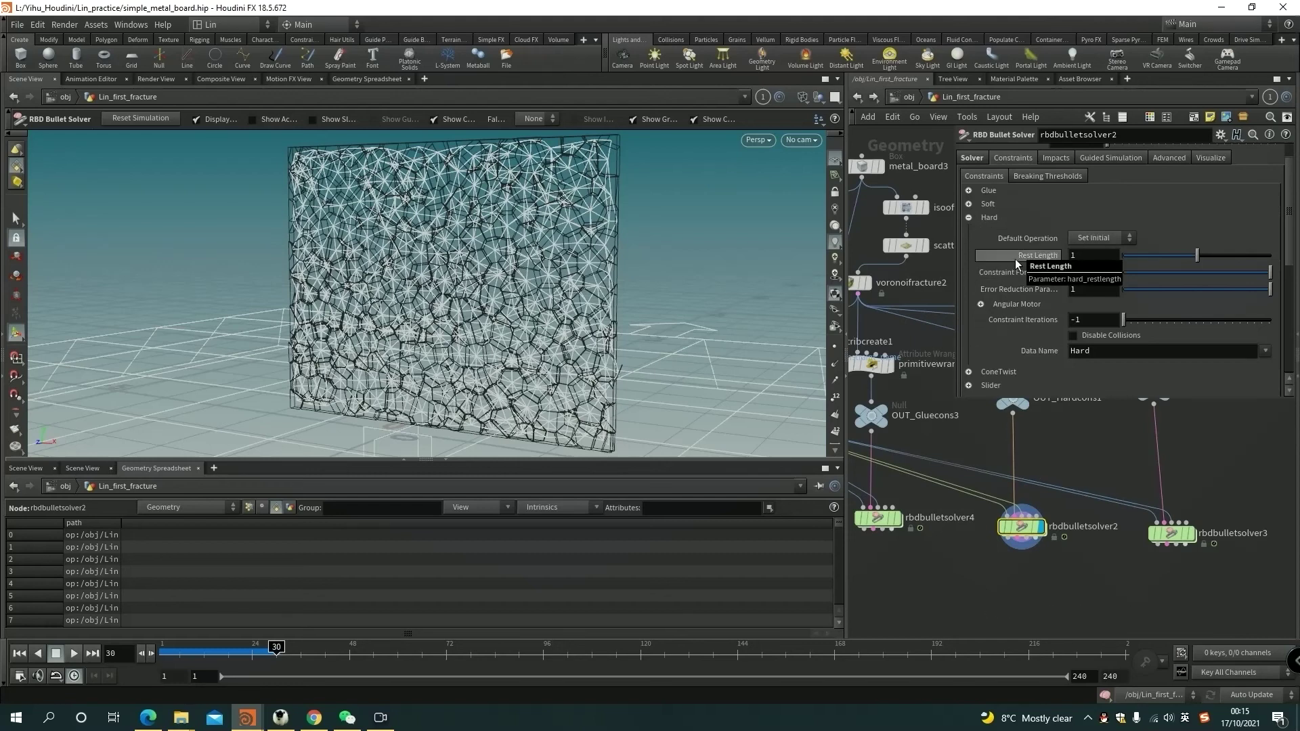
click(877, 518)
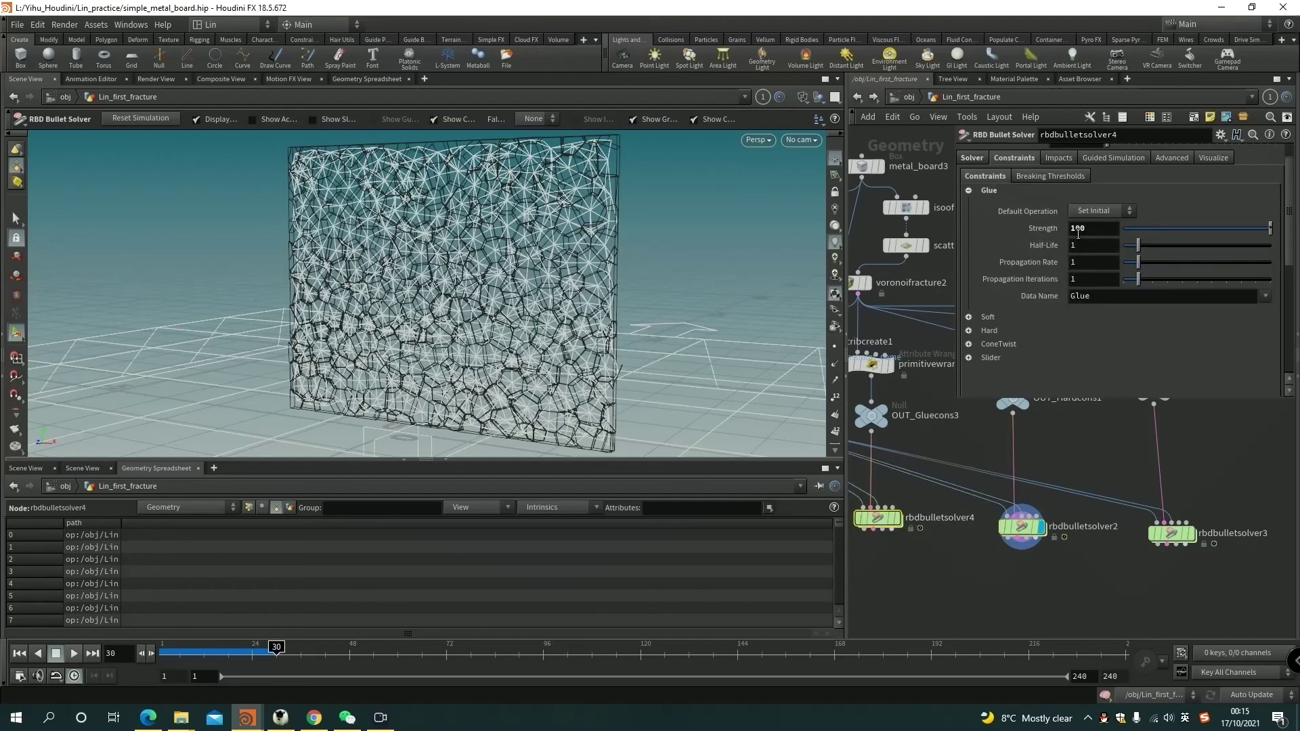
click(1004, 530)
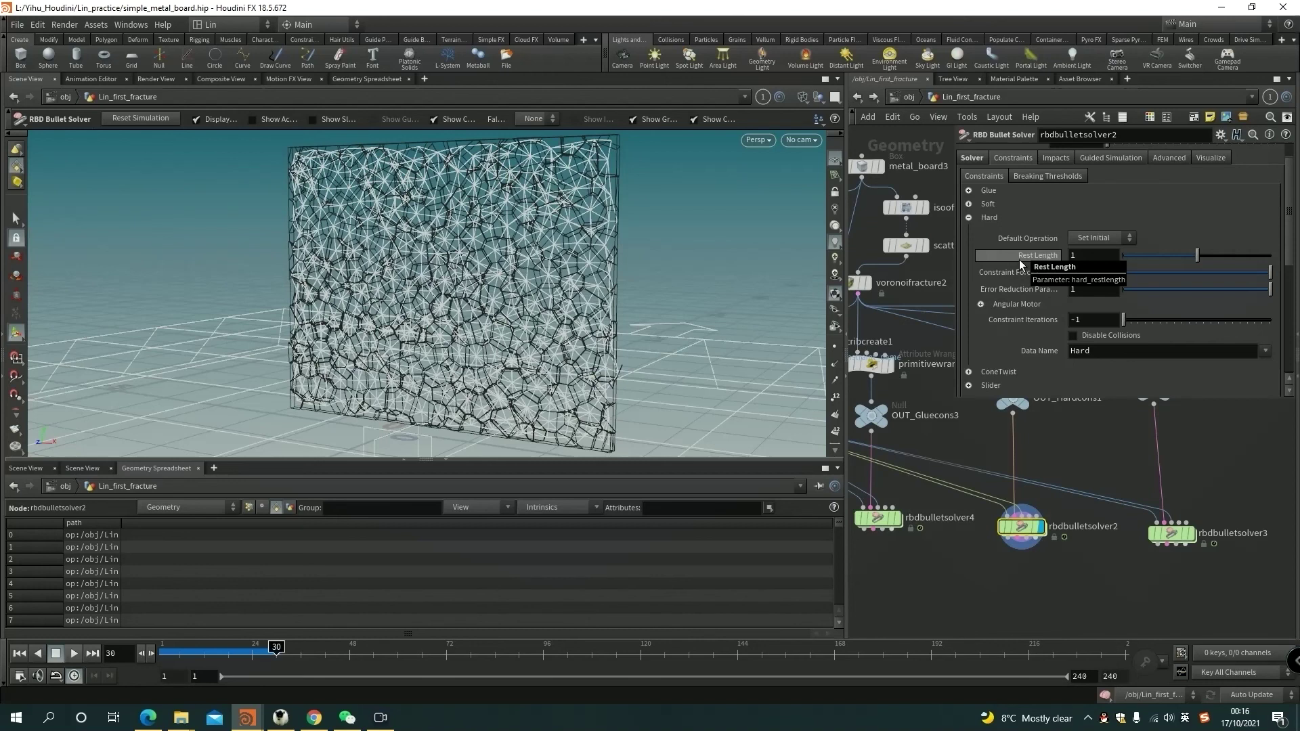
- Examine rbdbulletsolver2's hard constraint lines between the fractured board pieces at frame 30, both close up and from several angles
alt+drag(548, 277, 528, 270)
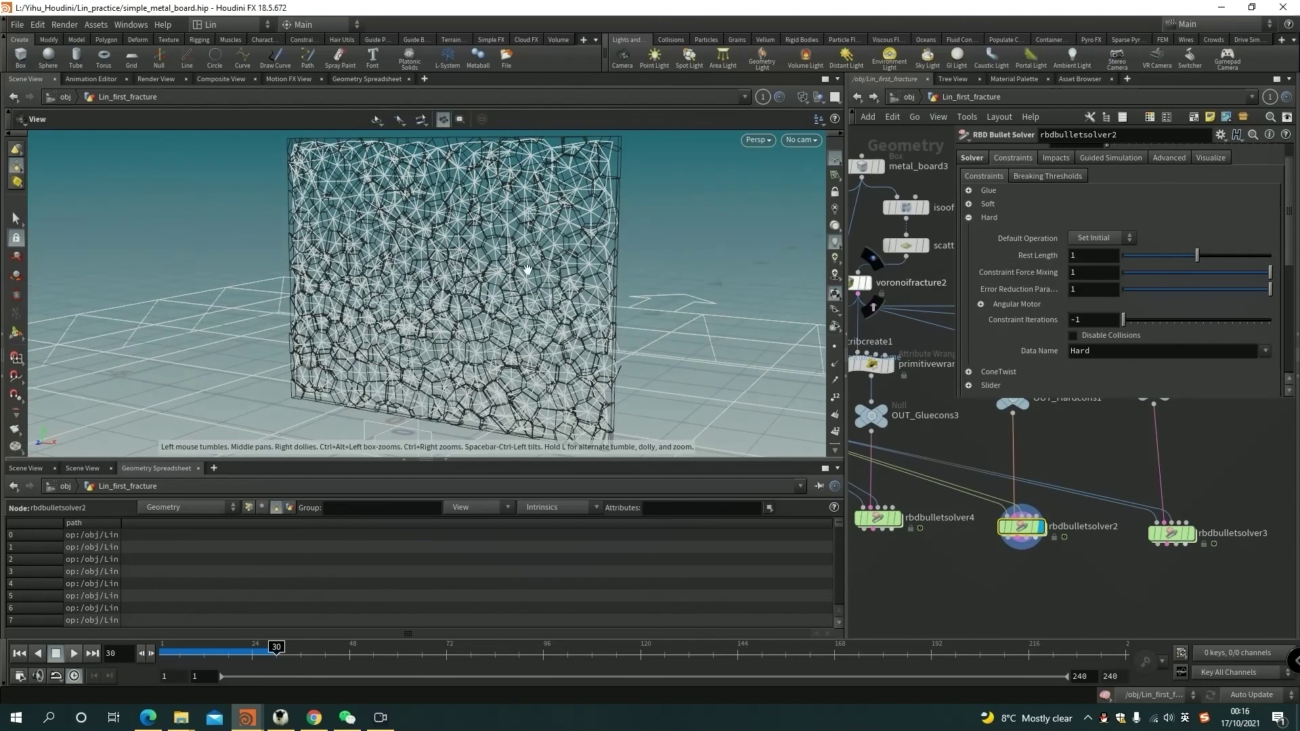
scroll(527, 269, up, 6)
scroll(657, 280, up, 2)
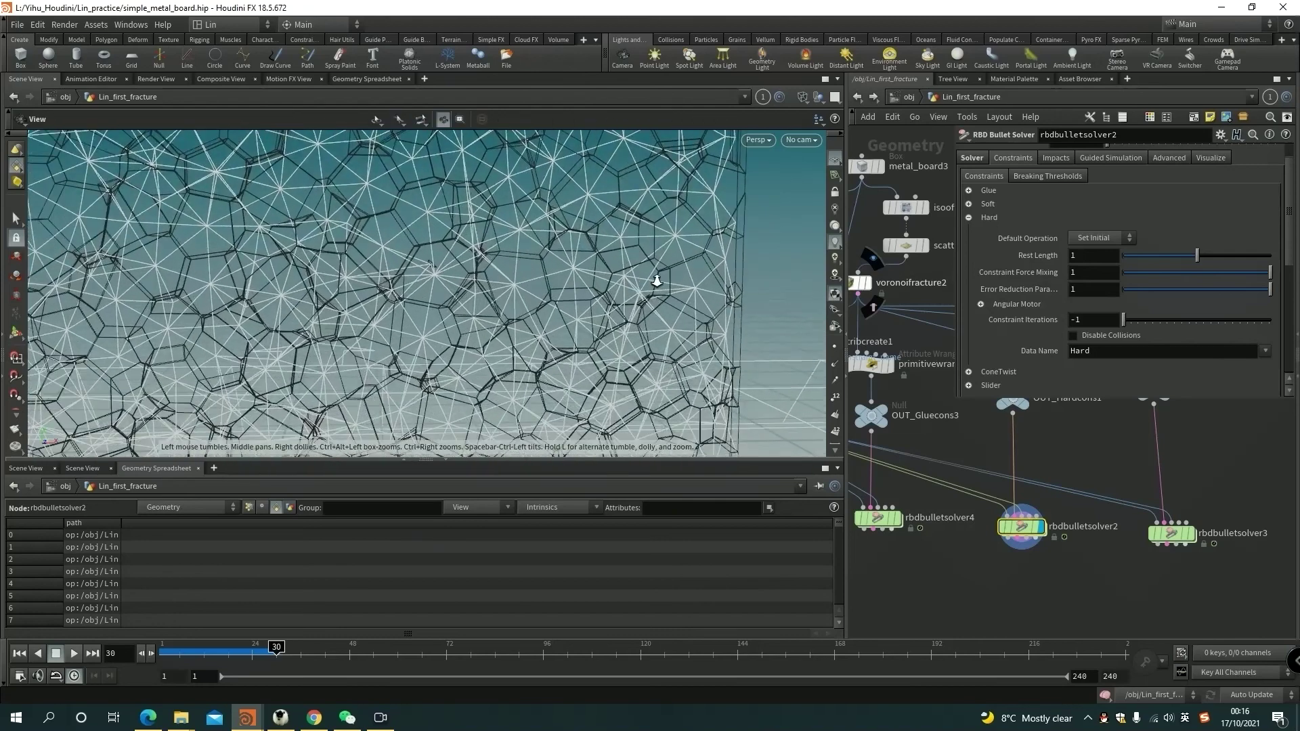
key(Return)
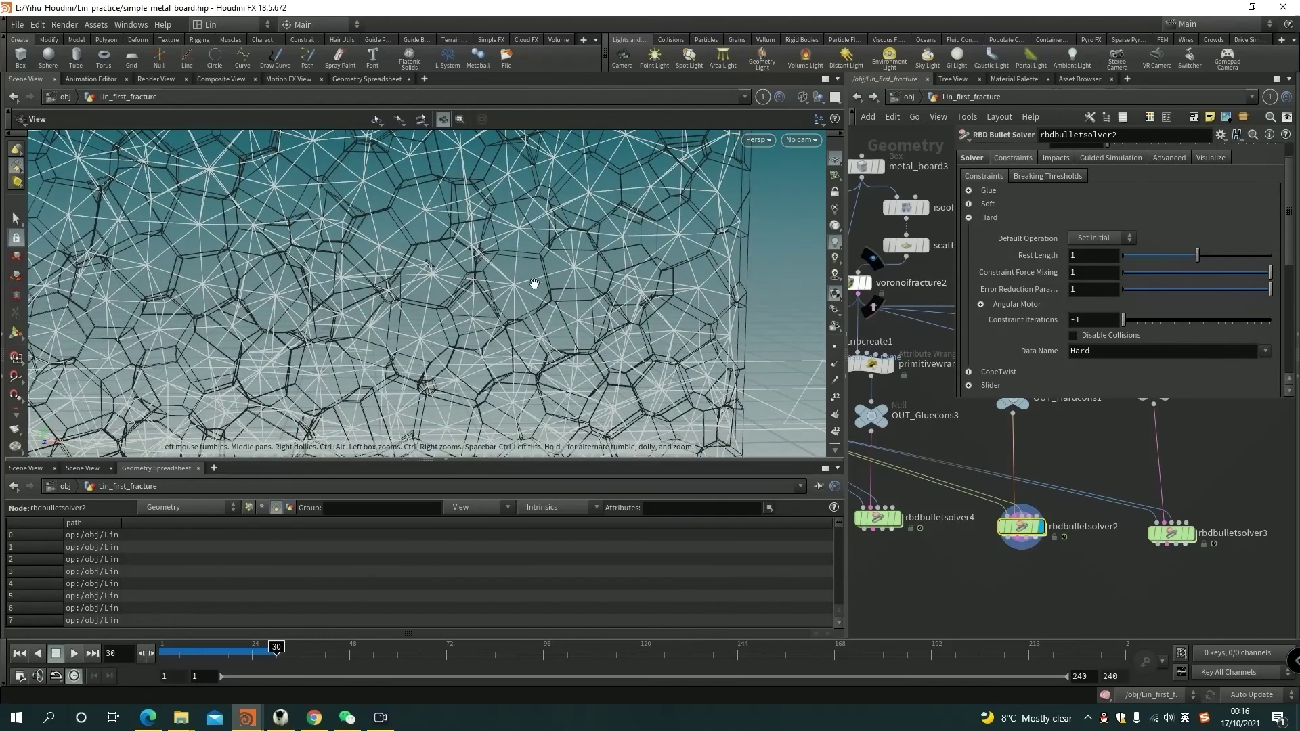
scroll(529, 281, down, 3)
key(Escape)
scroll(508, 281, down, 5)
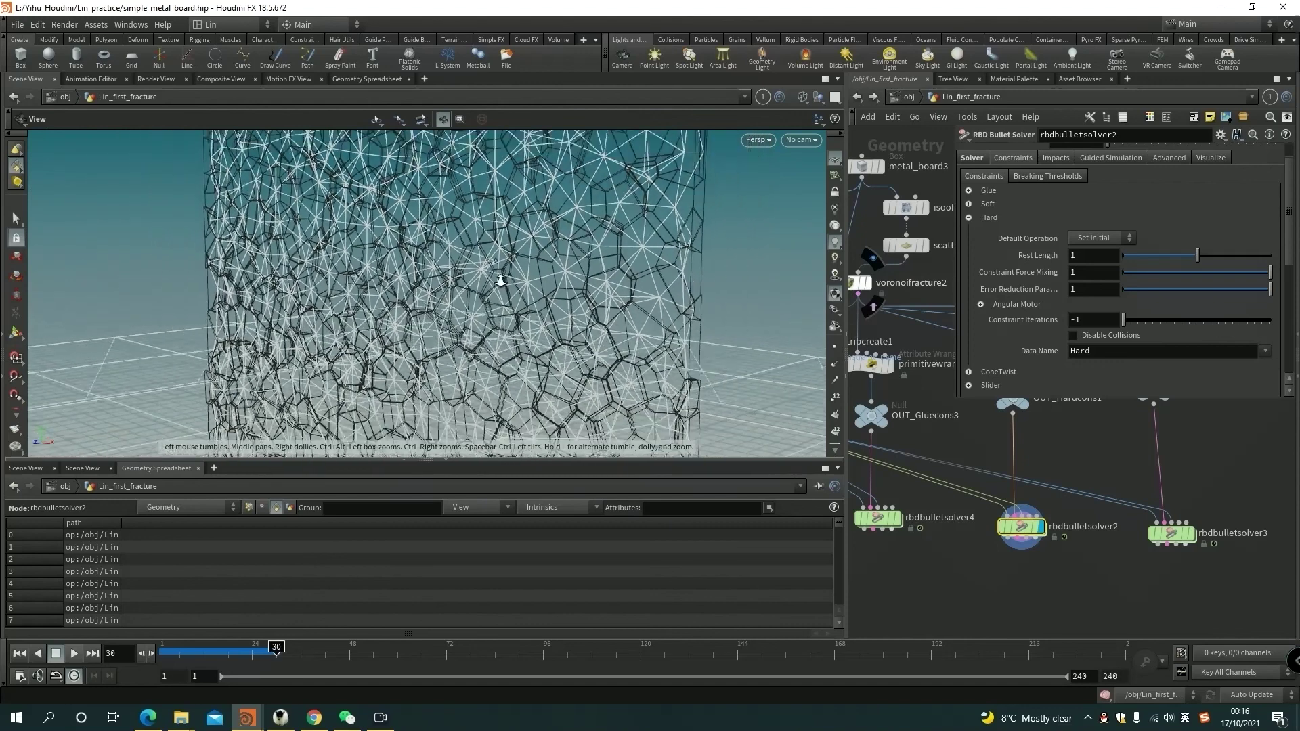
drag(487, 261, 531, 296)
mouse_move(531, 296)
right_down()
mouse_move(592, 284)
mouse_move(537, 279)
right_up()
middle_drag(537, 278, 523, 311)
key(Return)
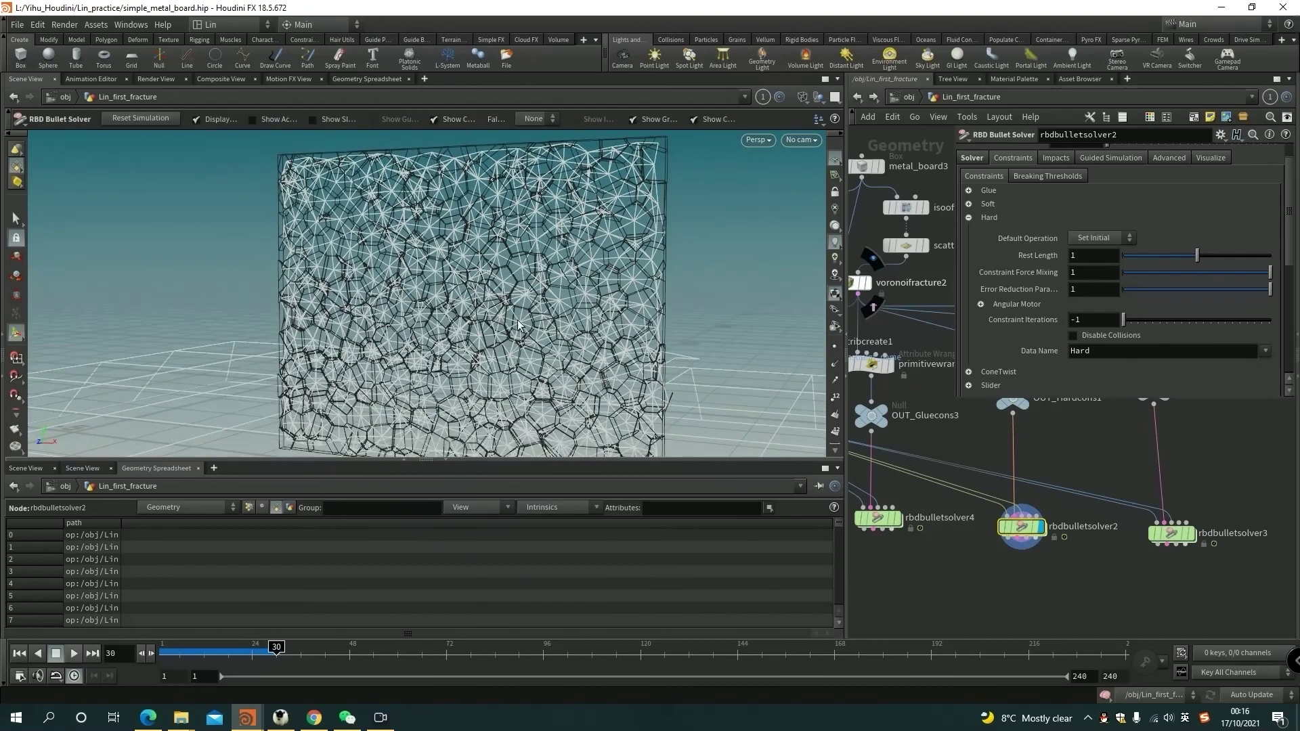
right_click(449, 331)
click(440, 322)
key(Escape)
drag(471, 311, 460, 313)
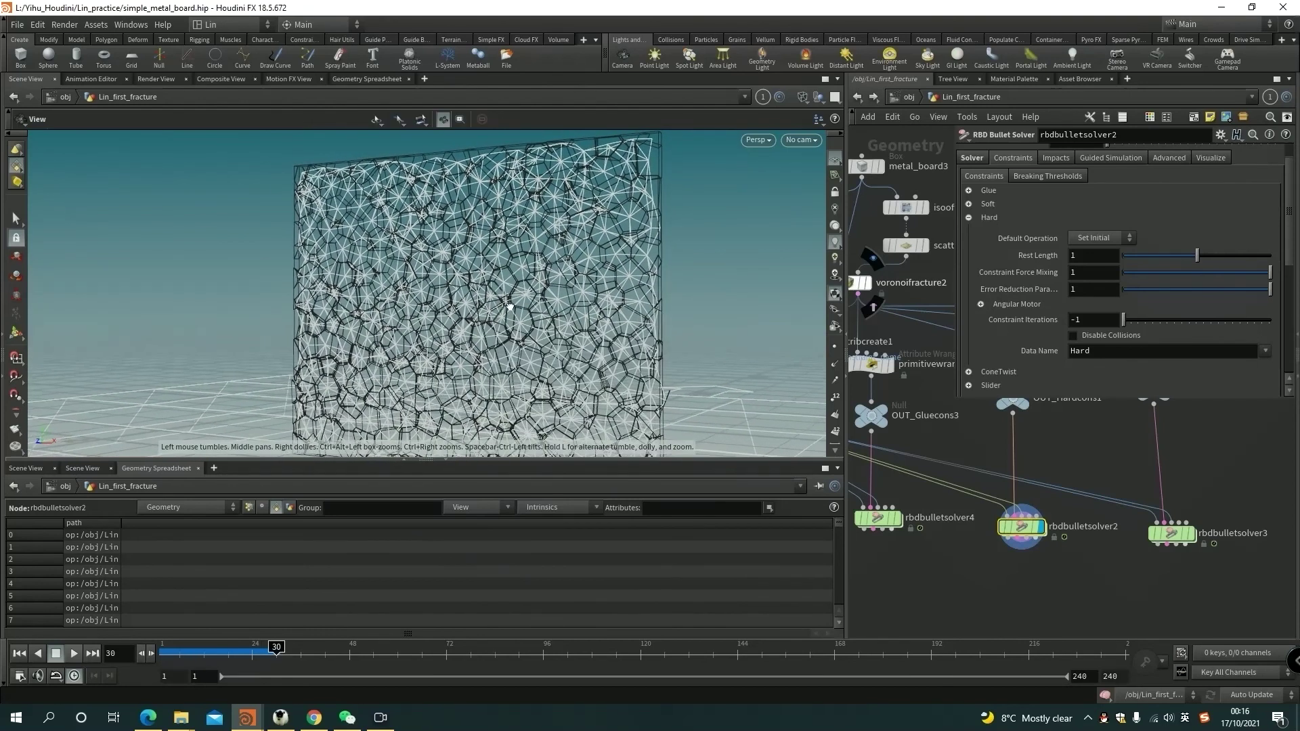
right_drag(461, 313, 506, 347)
middle_drag(506, 347, 505, 332)
key(Return)
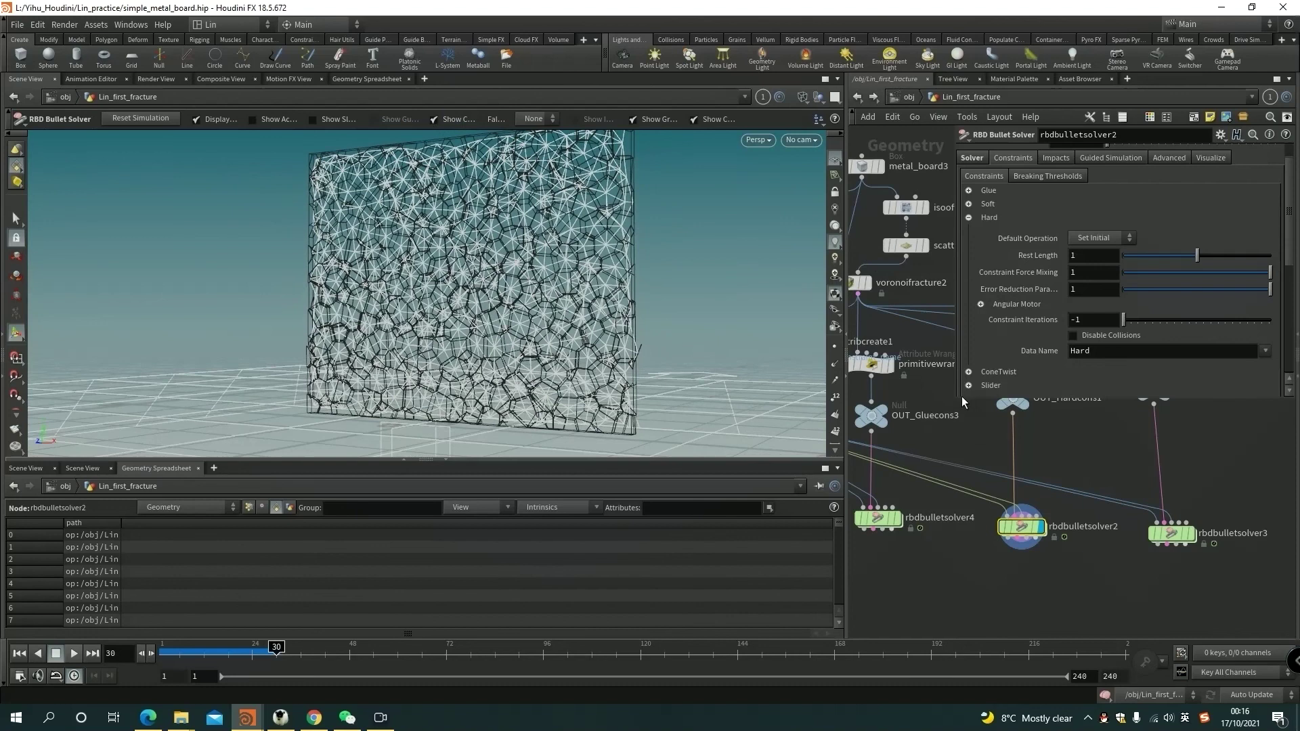
- Shrink the parameter area to uncover the network, and select and display the dopnet2_hard node
drag(958, 405, 980, 356)
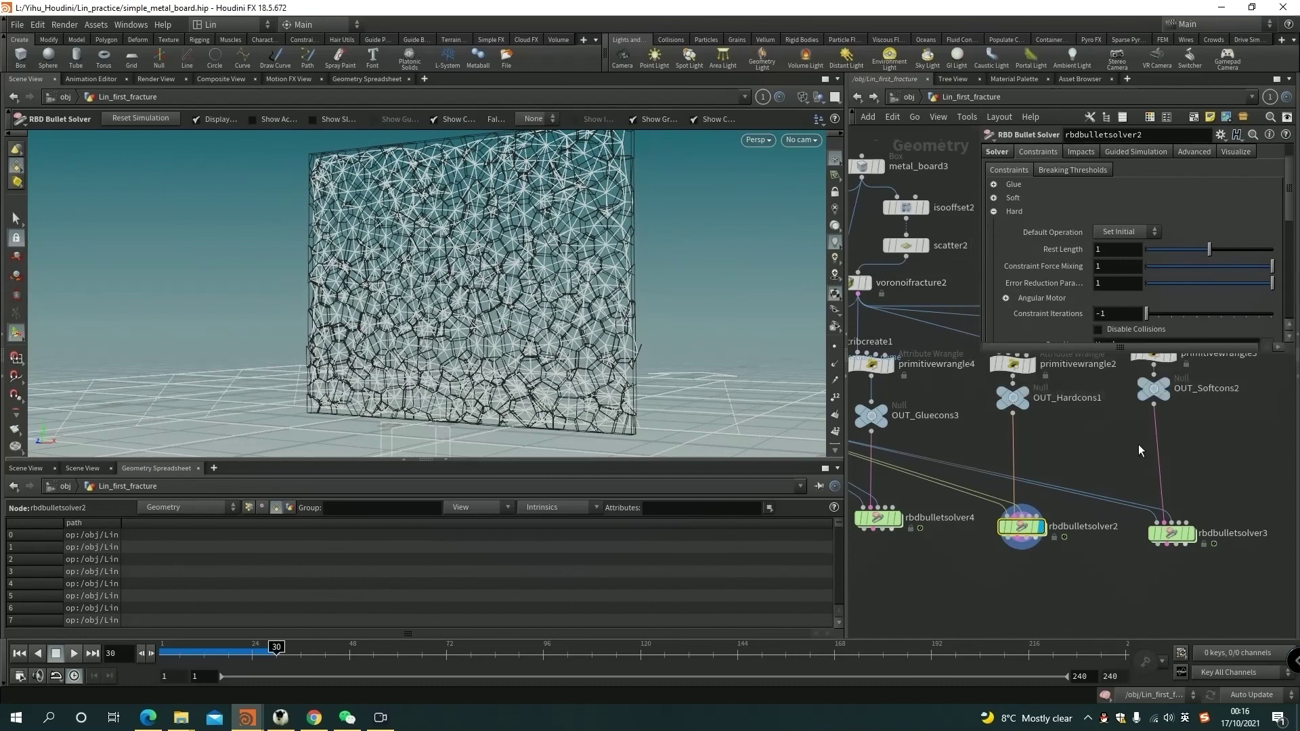
middle_drag(1124, 447, 1149, 476)
scroll(1074, 504, down, 2)
middle_drag(941, 532, 1045, 527)
scroll(1018, 513, up, 3)
scroll(1020, 512, down, 2)
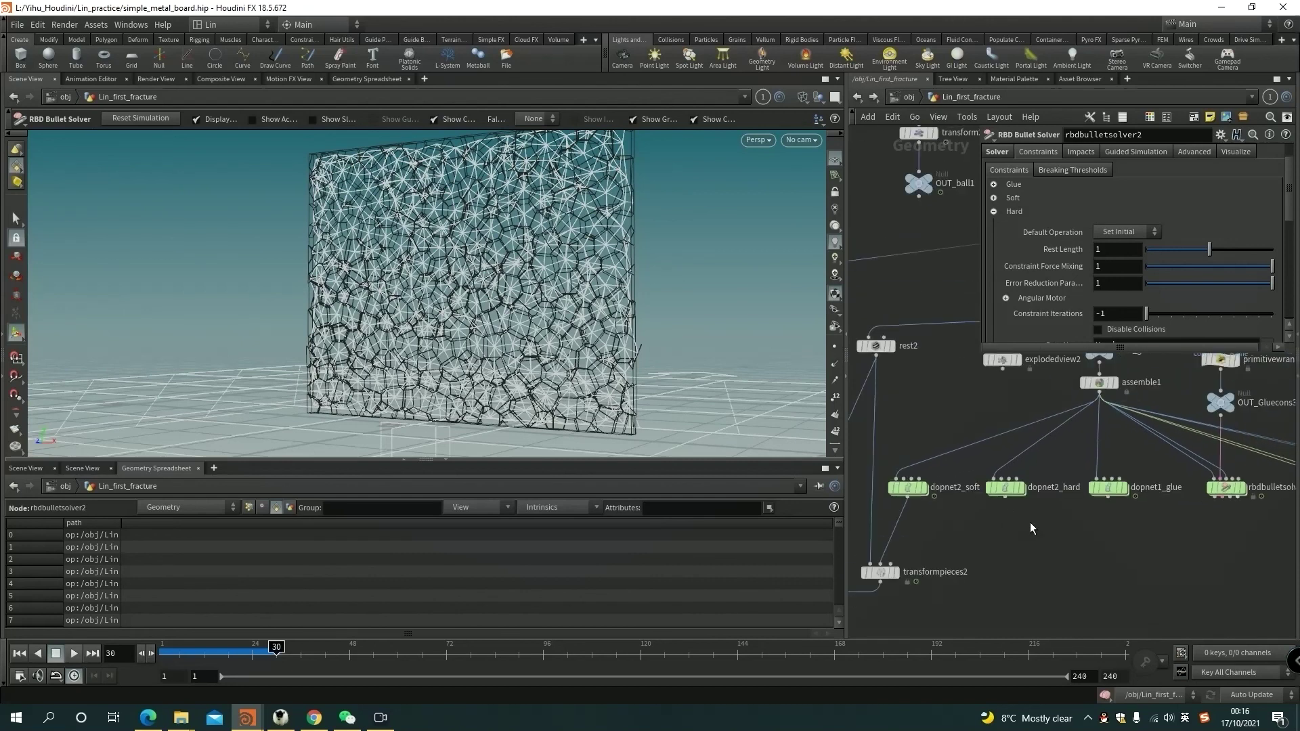
scroll(1002, 531, up, 1)
click(965, 500)
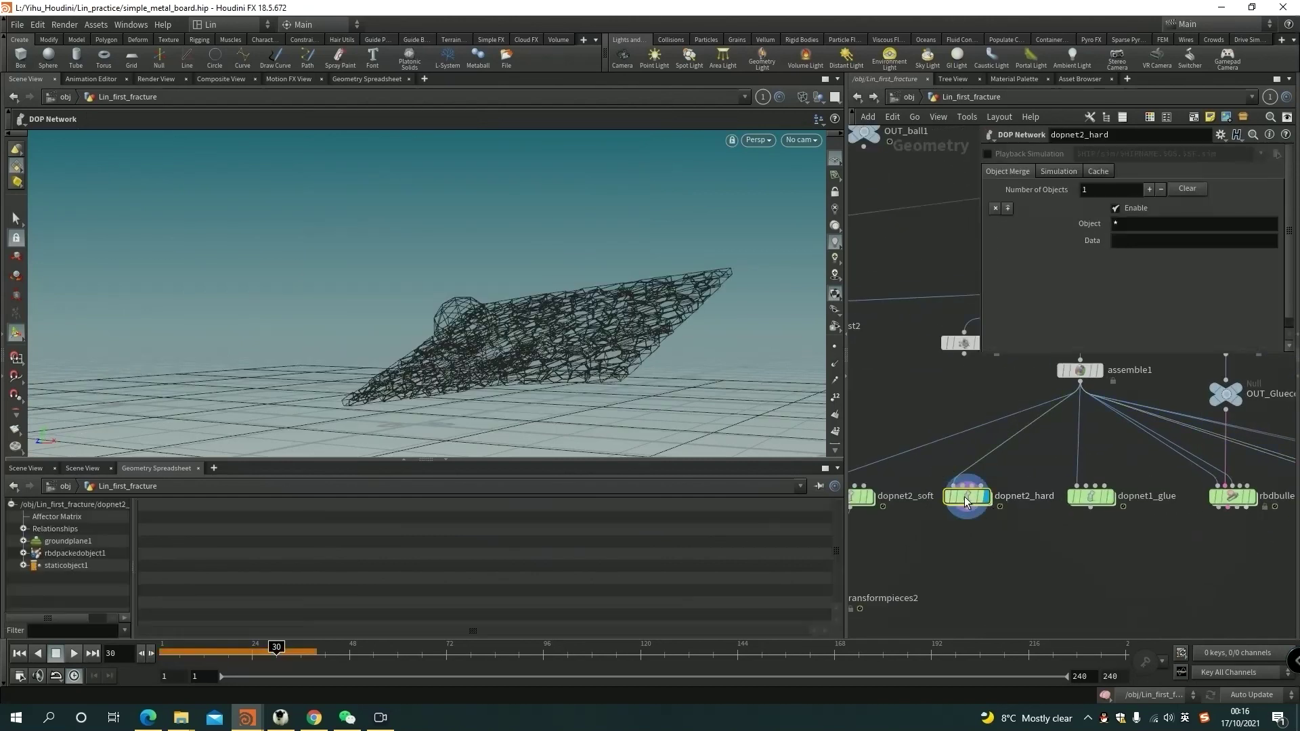
- Return dopnet2_hard's simulation to frame 1 and show the ball and board with solid shading instead of wireframe
click(18, 654)
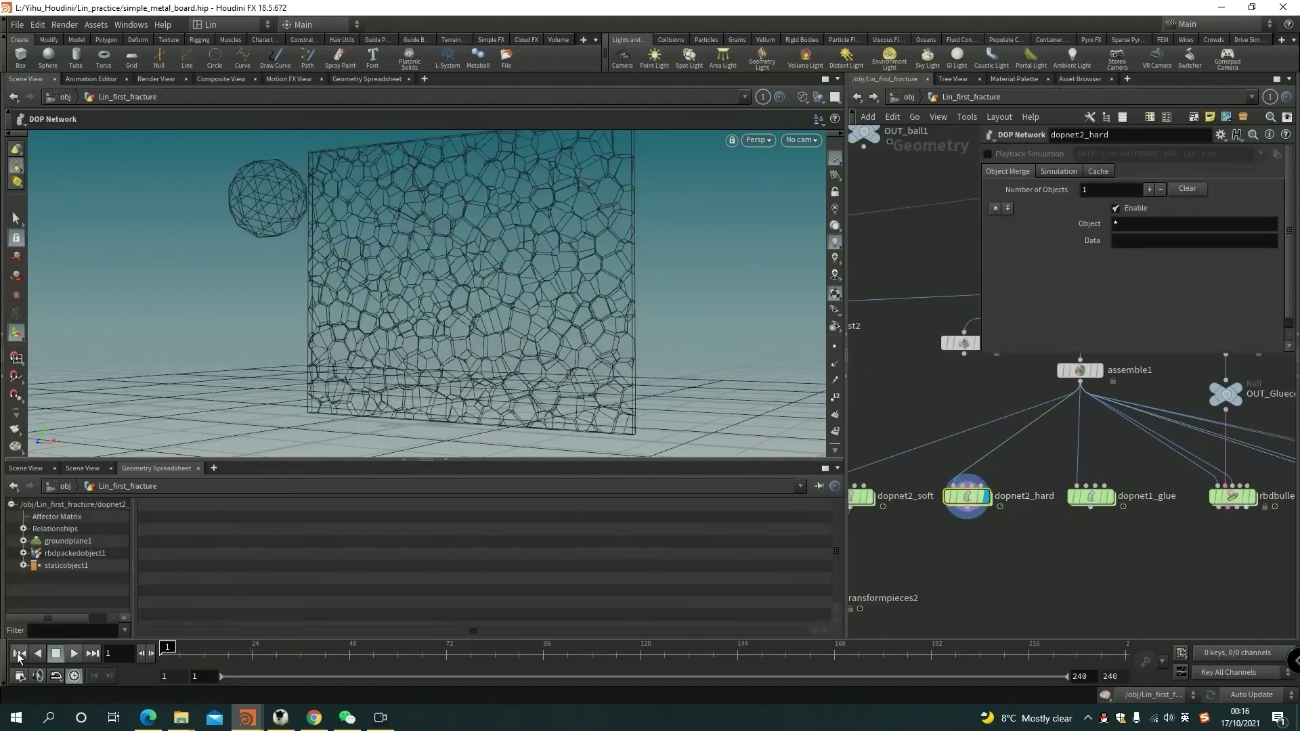
click(802, 97)
click(834, 193)
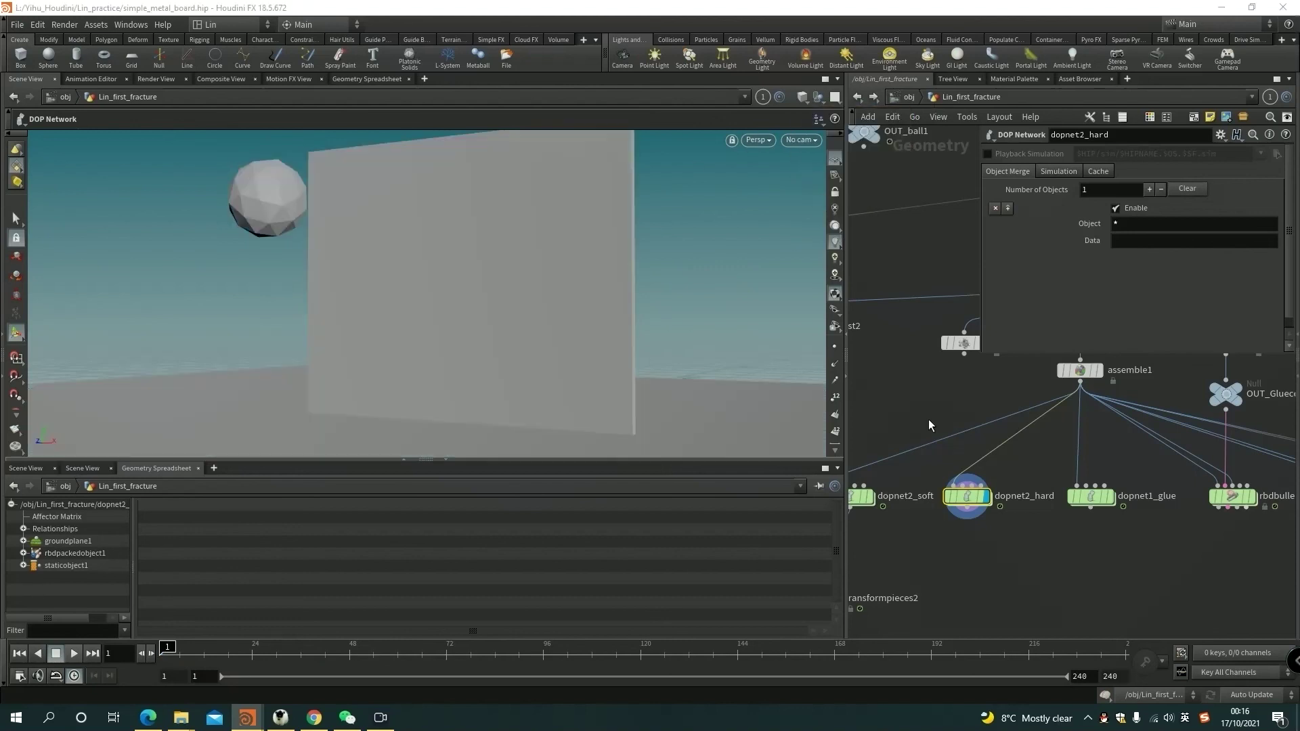